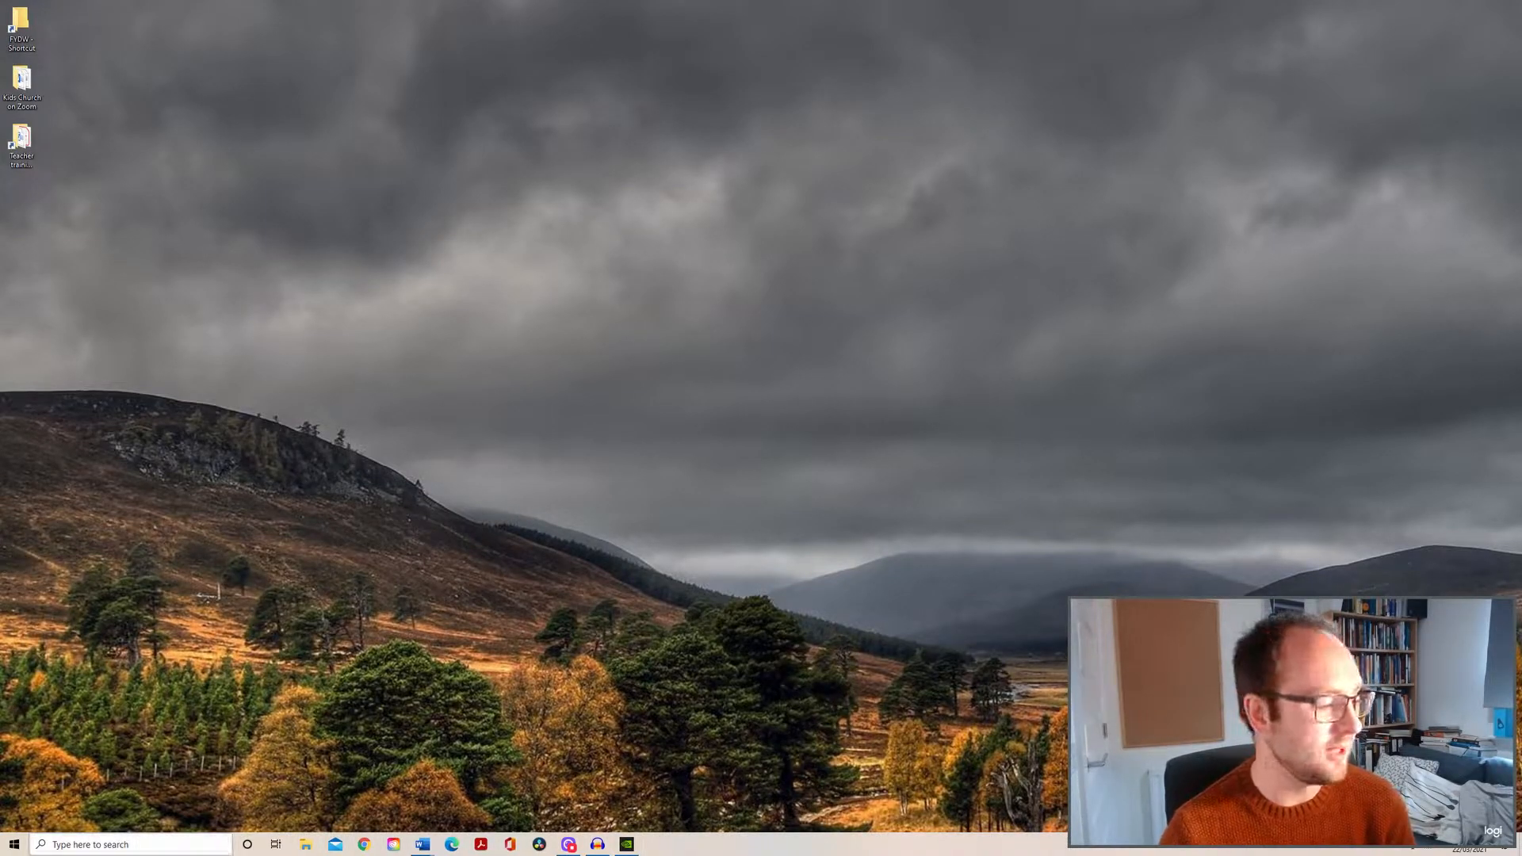
Open OneNote for Windows 10 and go to Section 1 of the notebook.
click(131, 844)
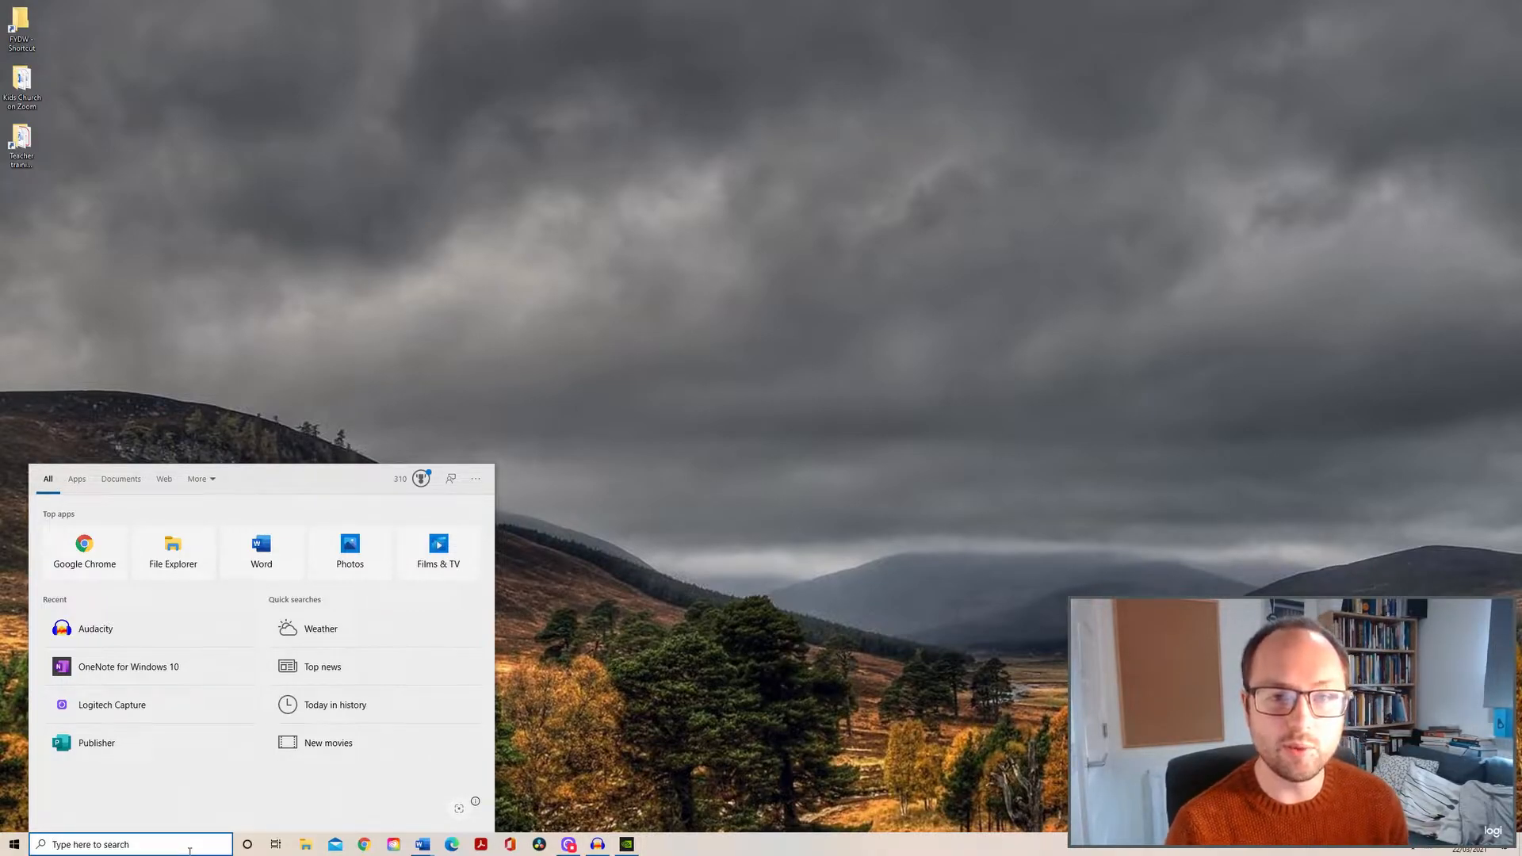
text(onenote)
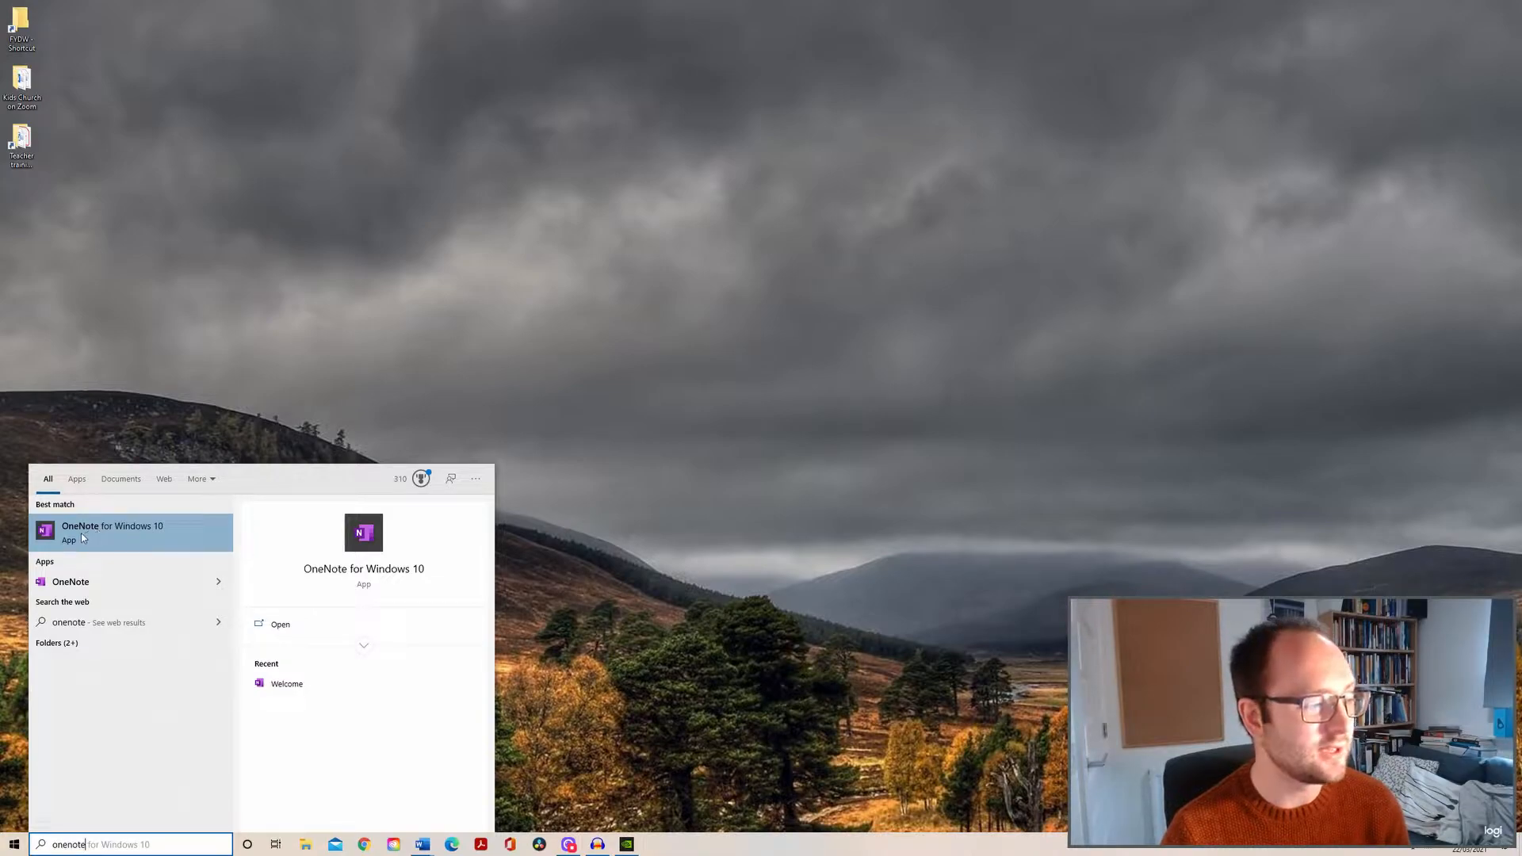
click(88, 531)
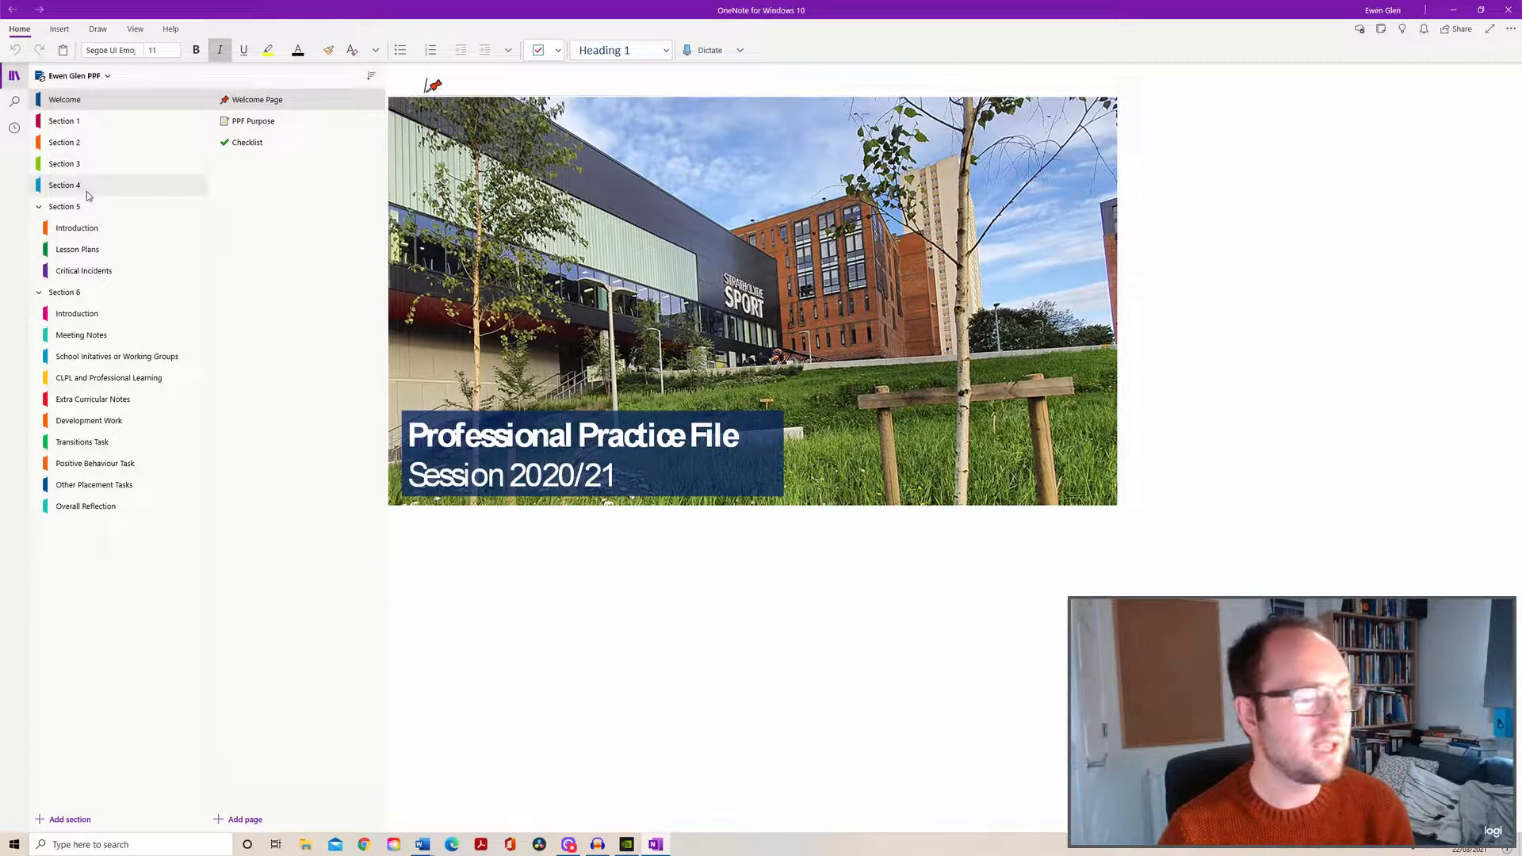
click(84, 123)
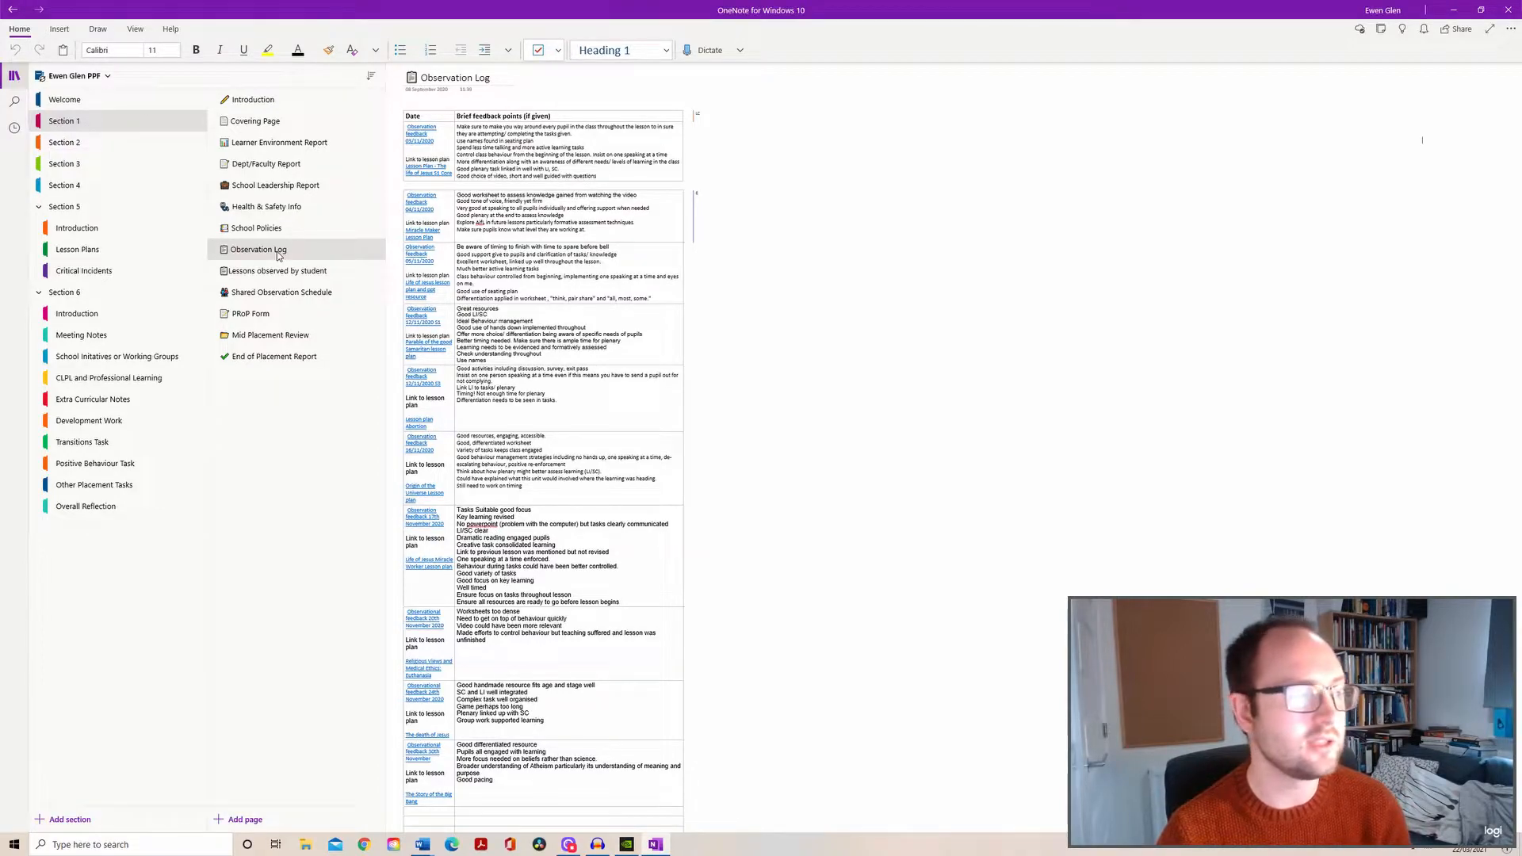
Examine the lesson plan, slides and additional resources on the S1 Jesus the storyteller page in the Lesson Plans section.
click(89, 249)
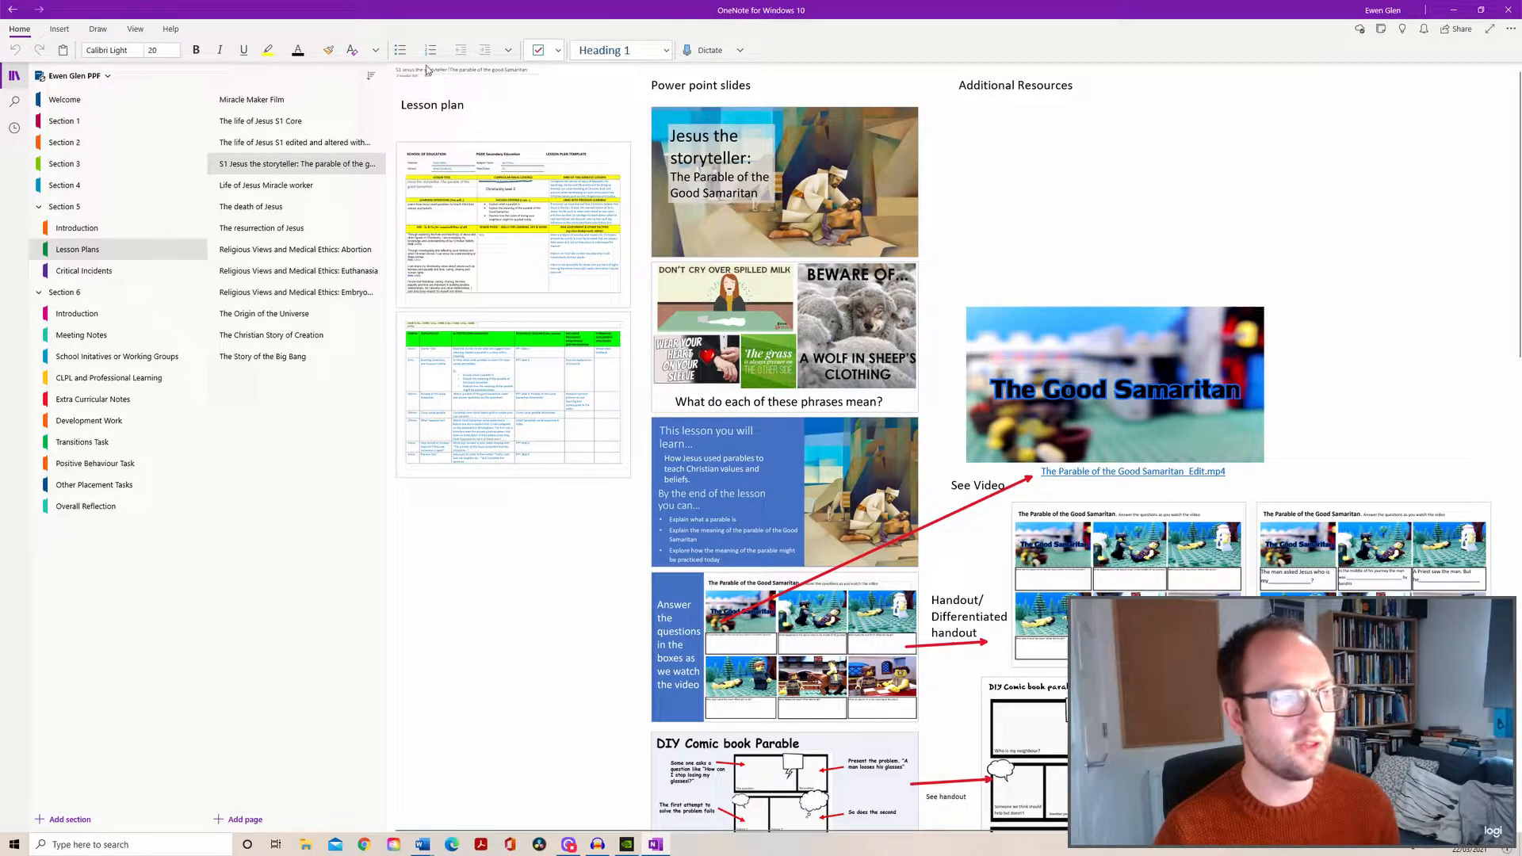
ctrl+scroll(427, 70, up, 5)
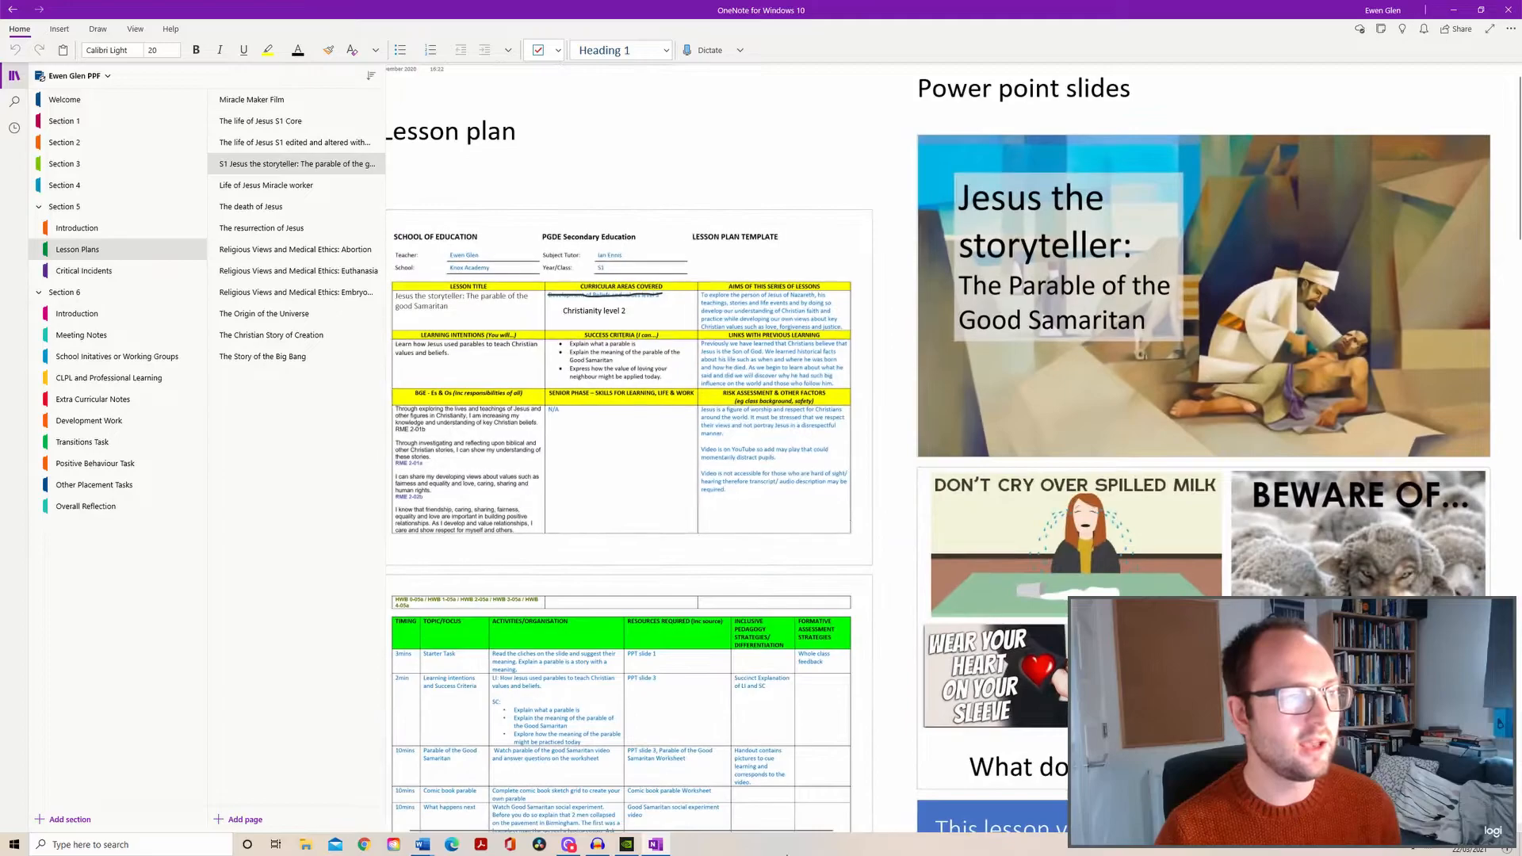
drag(709, 829, 654, 829)
scroll(605, 634, up, 1)
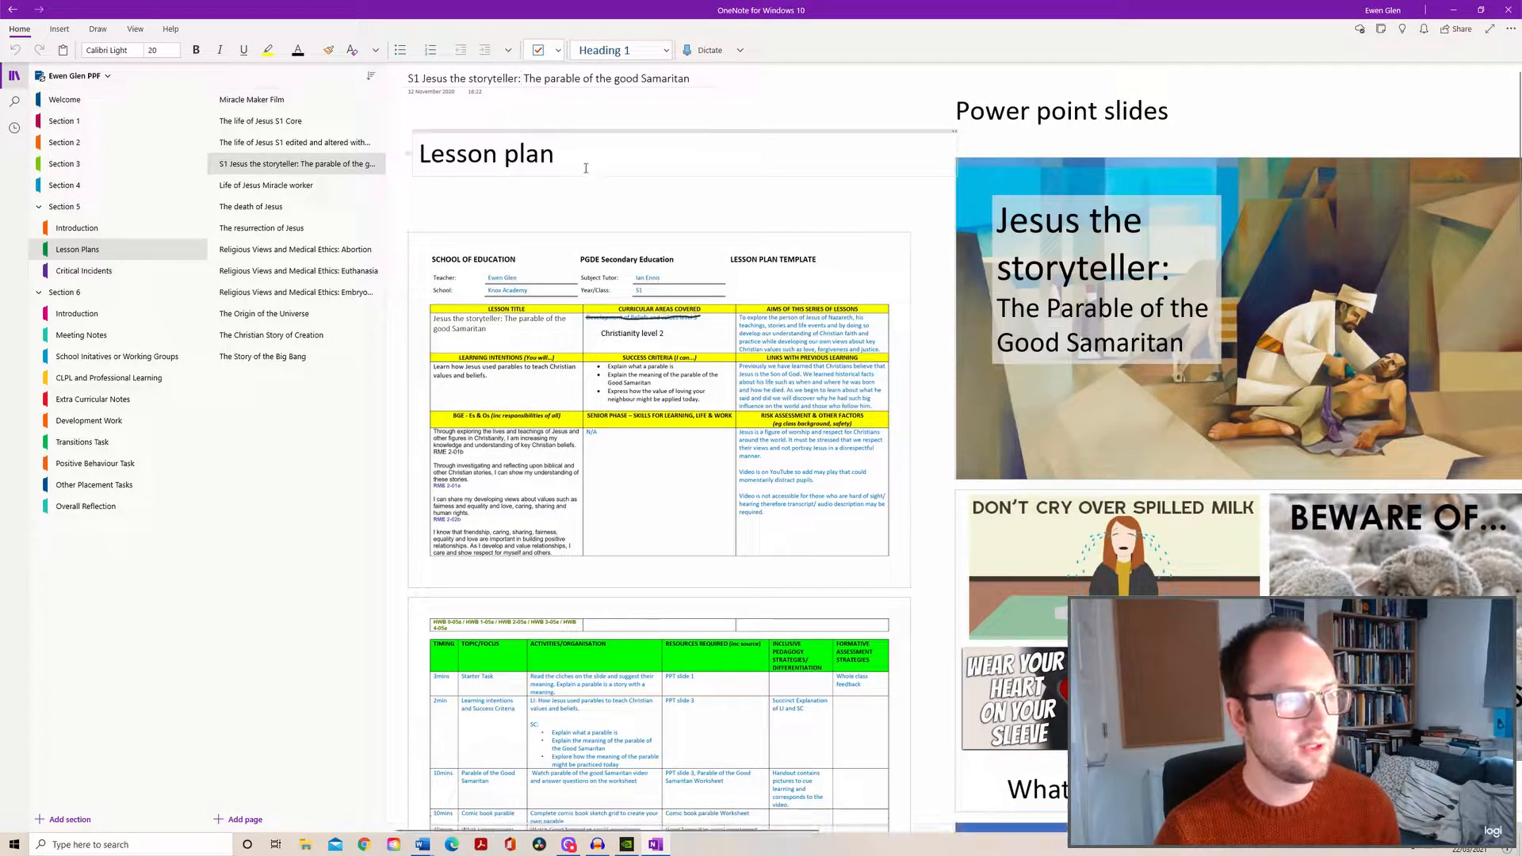
scroll(709, 662, down, 3)
scroll(709, 661, down, 2)
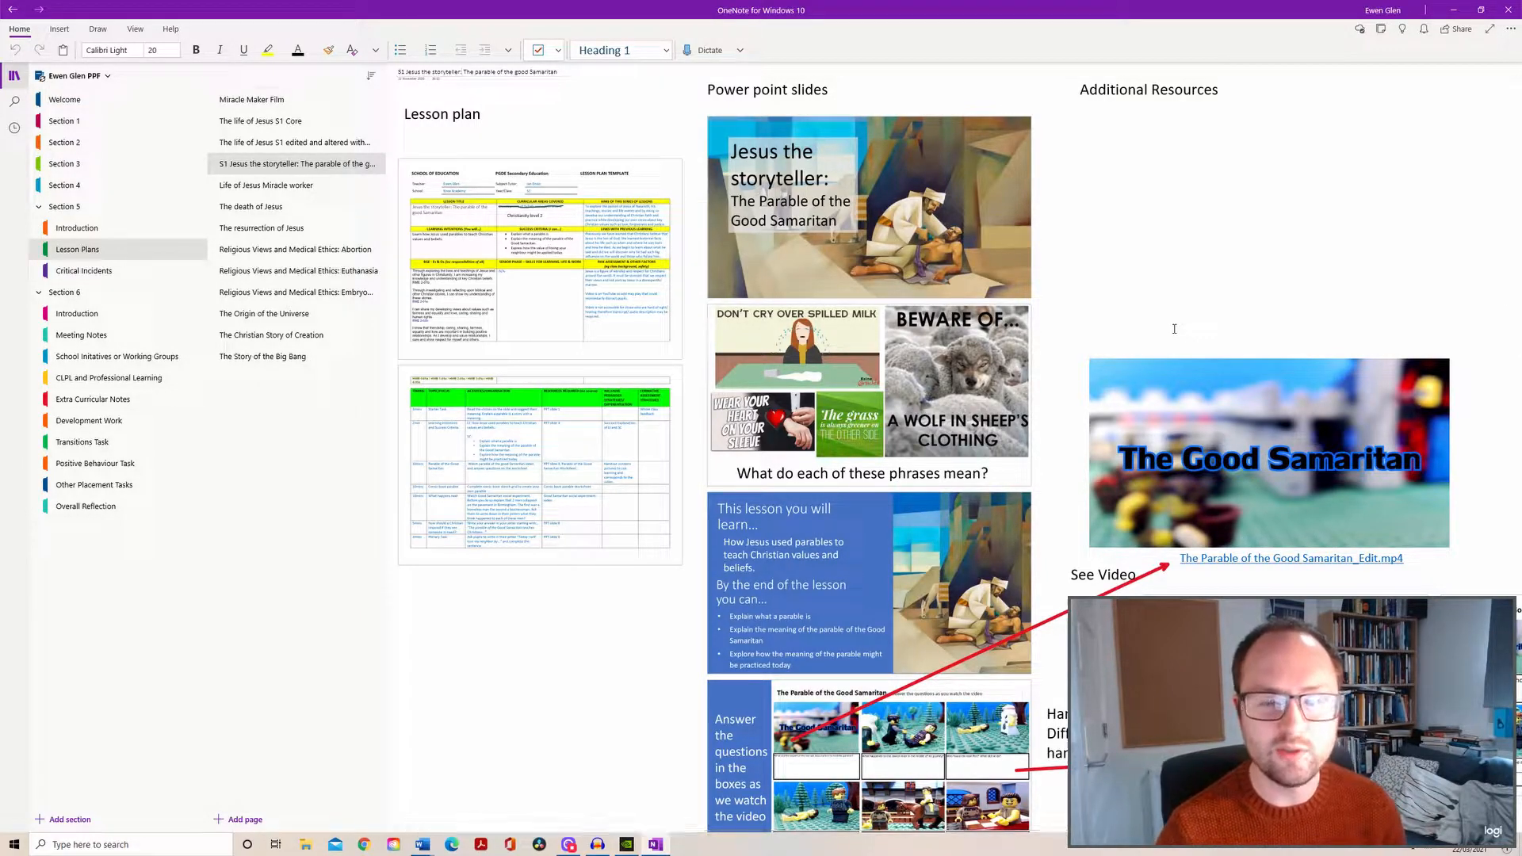
scroll(1174, 328, down, 5)
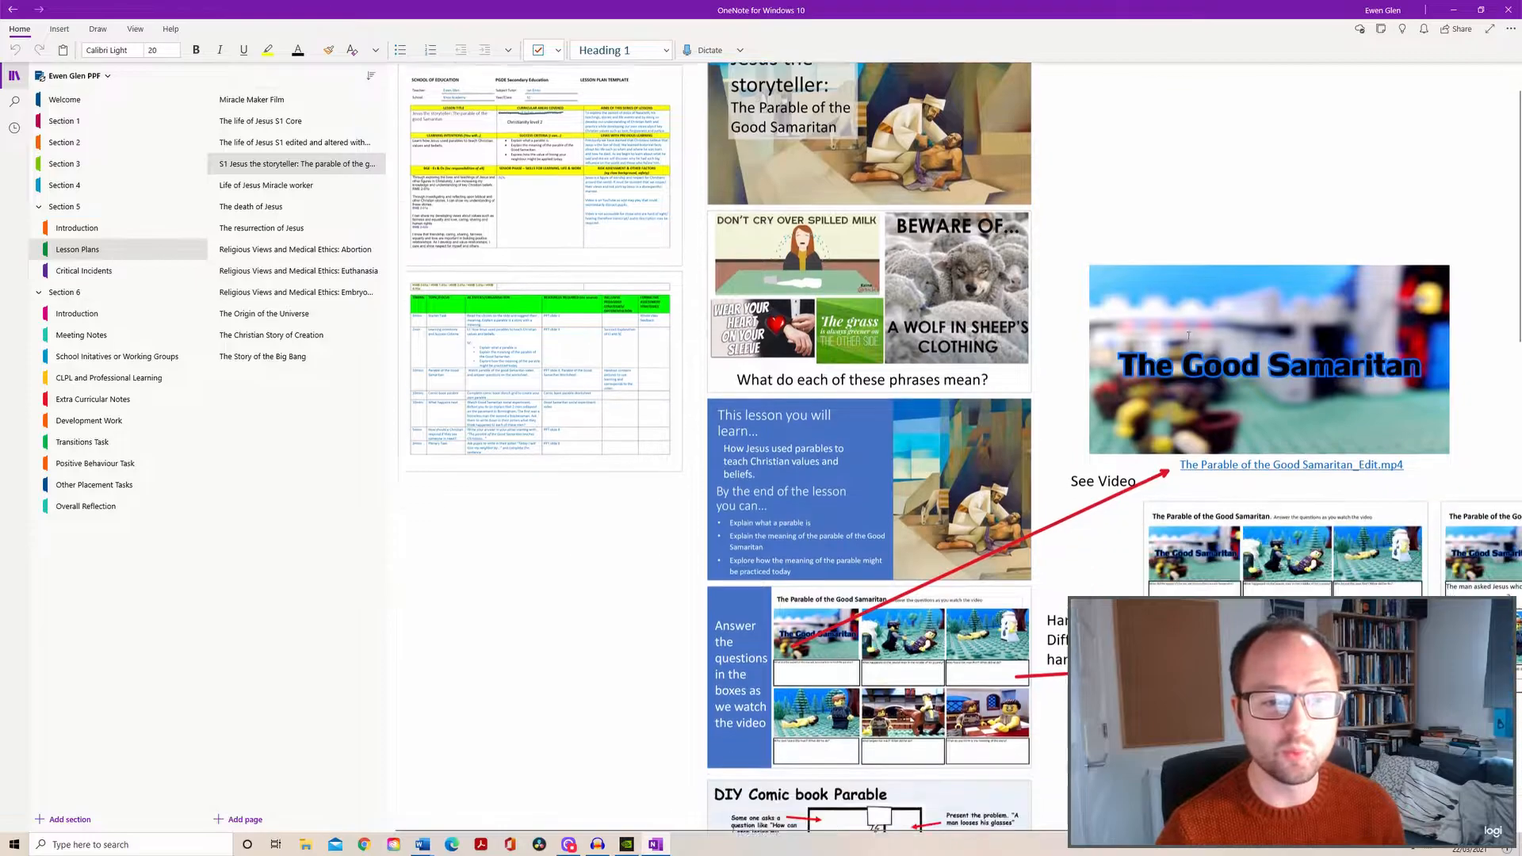
scroll(1130, 468, up, 5)
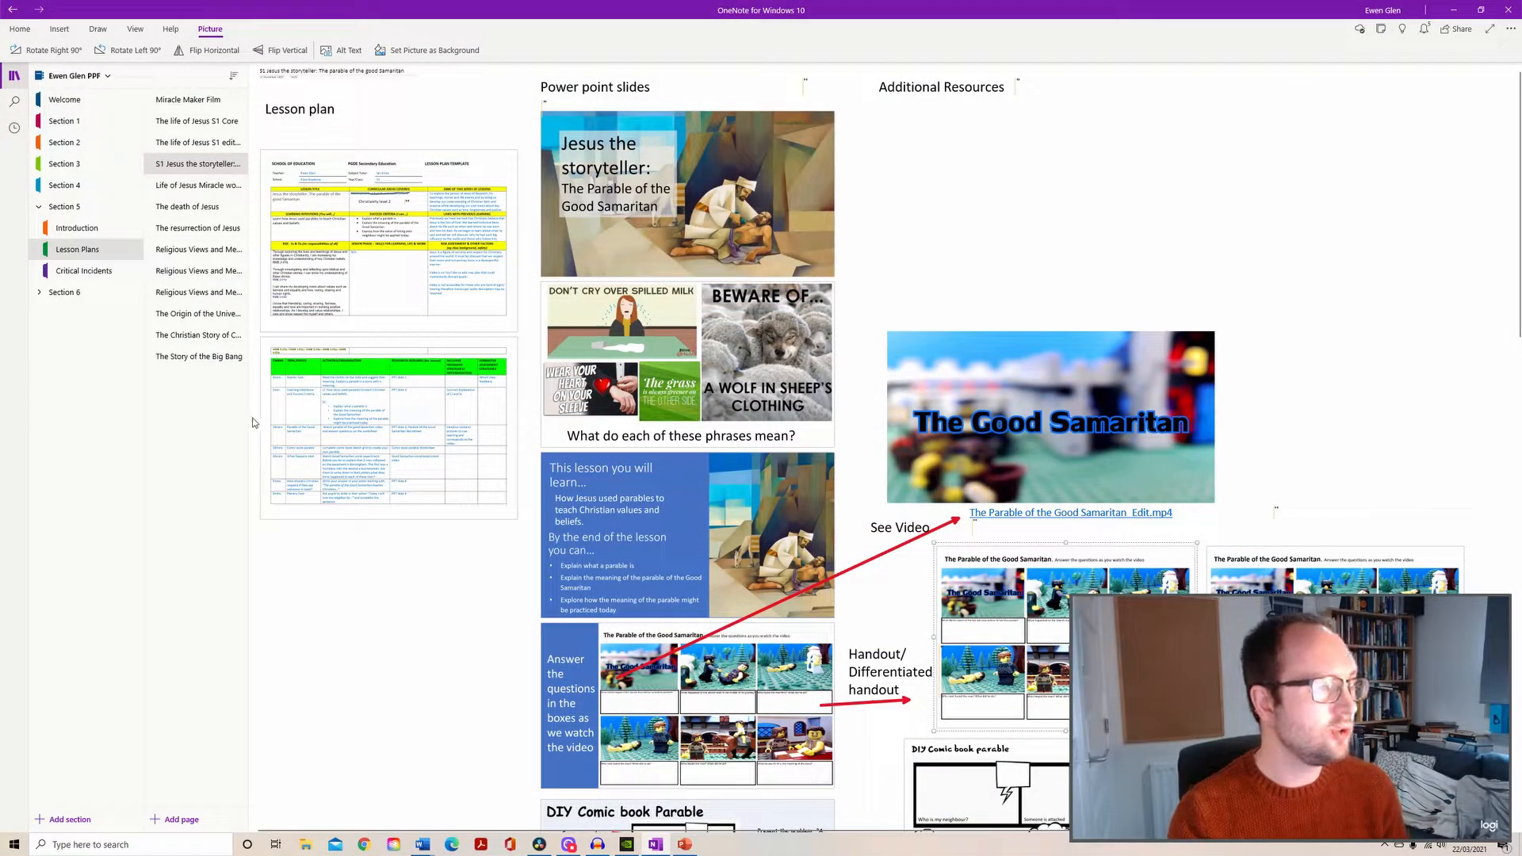
Add a new page to the Lesson Plans section and title it "Parable of the Good Samaritan".
right_click(186, 376)
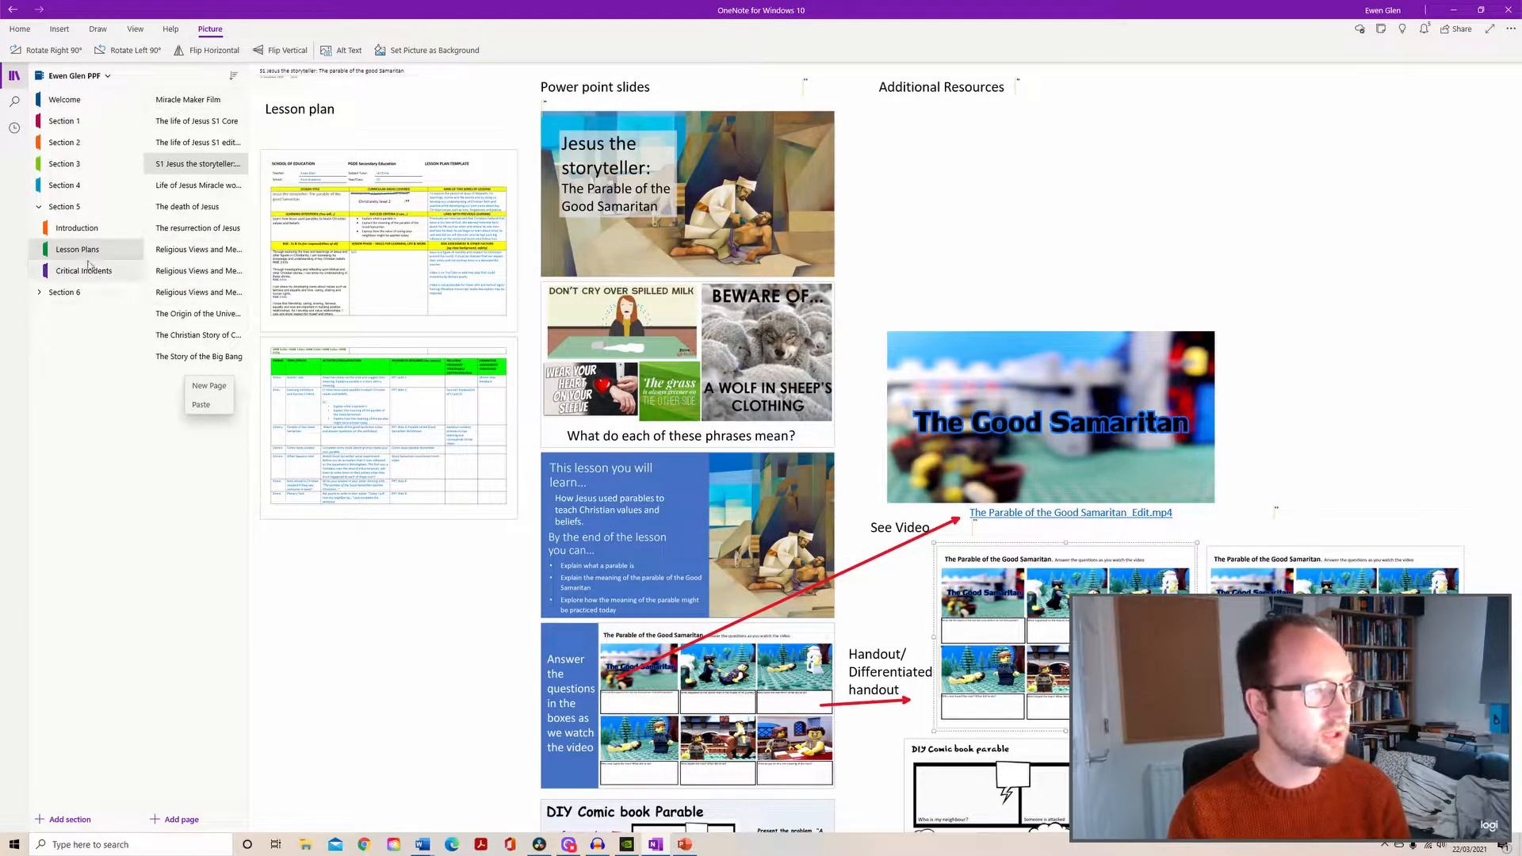
click(205, 387)
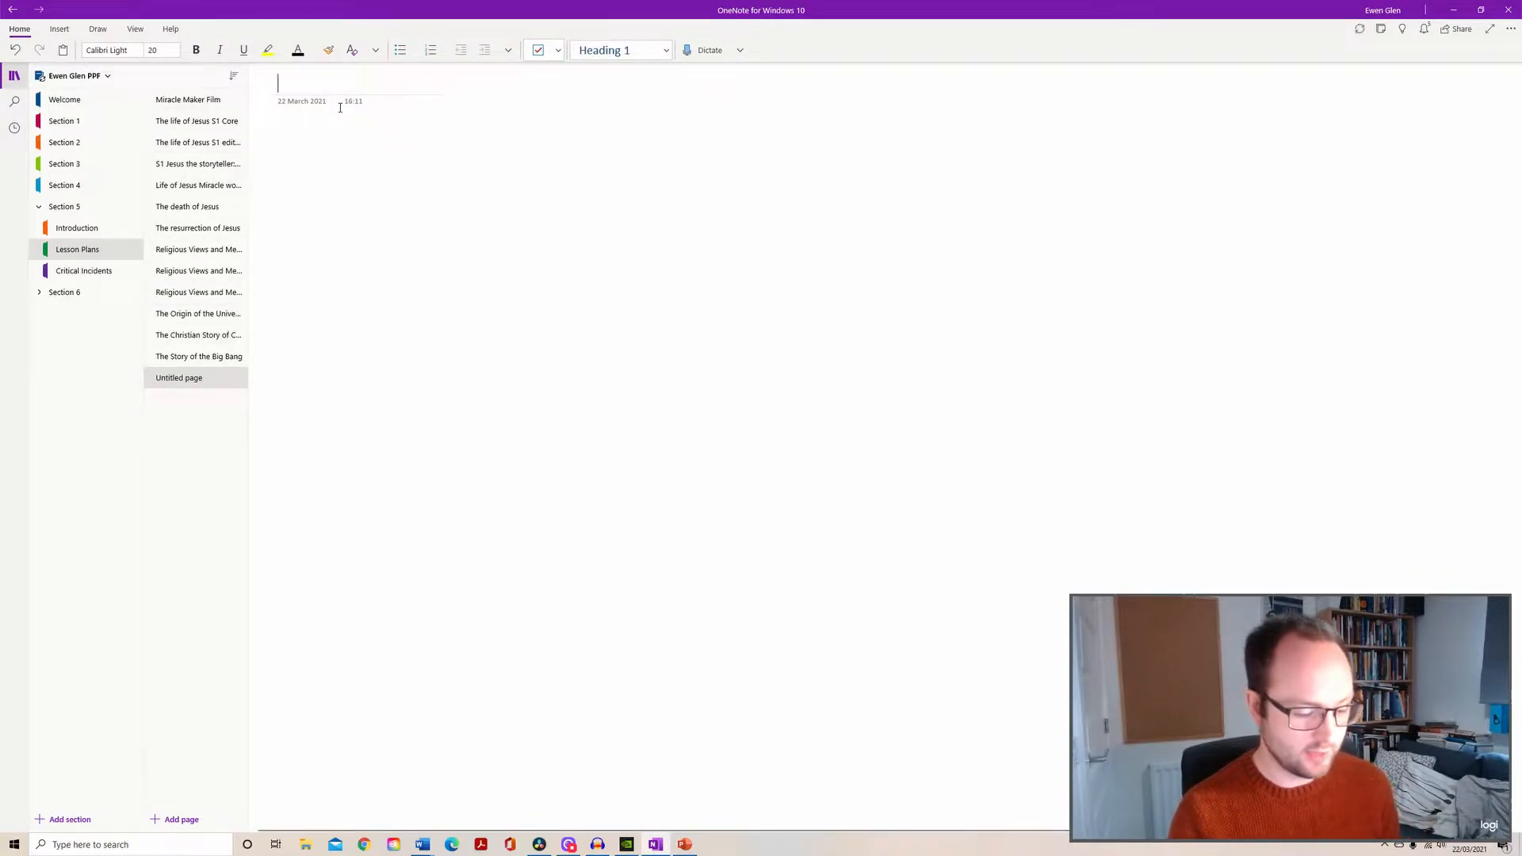
text(Parable)
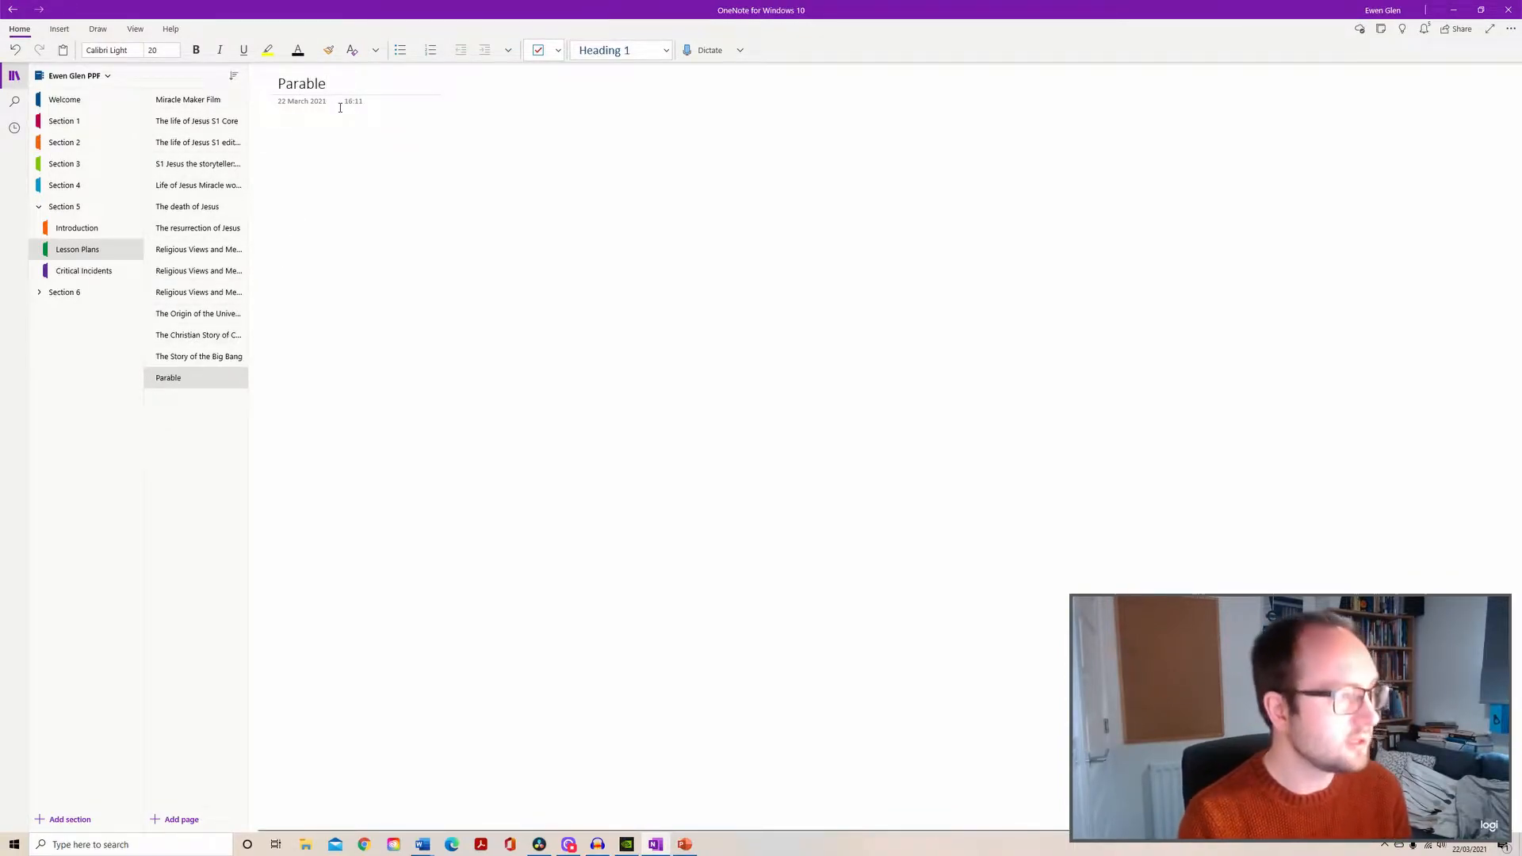
text( of the Good )
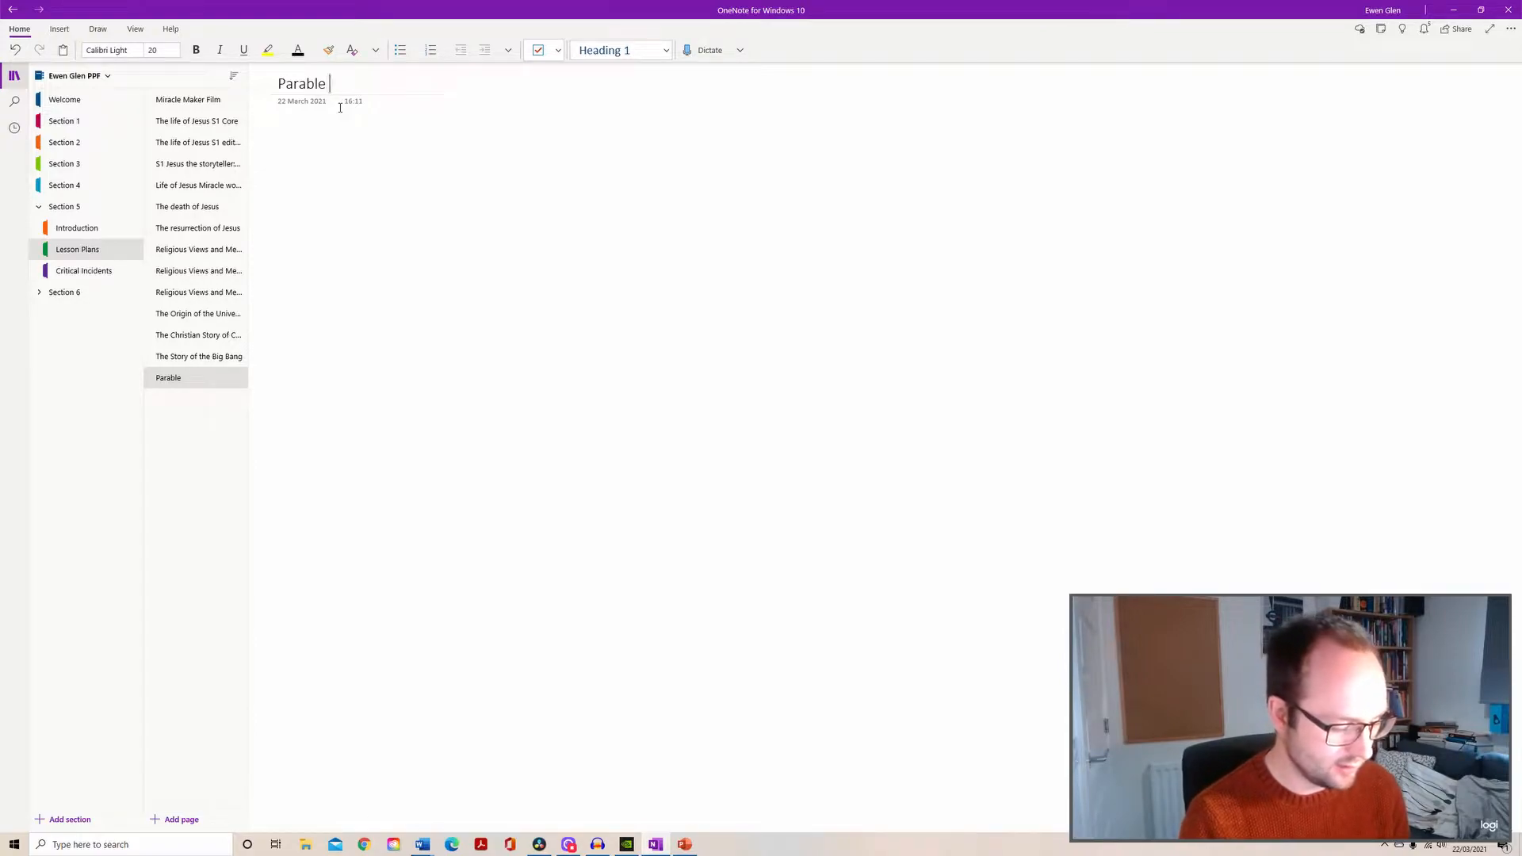
text(Samaritan)
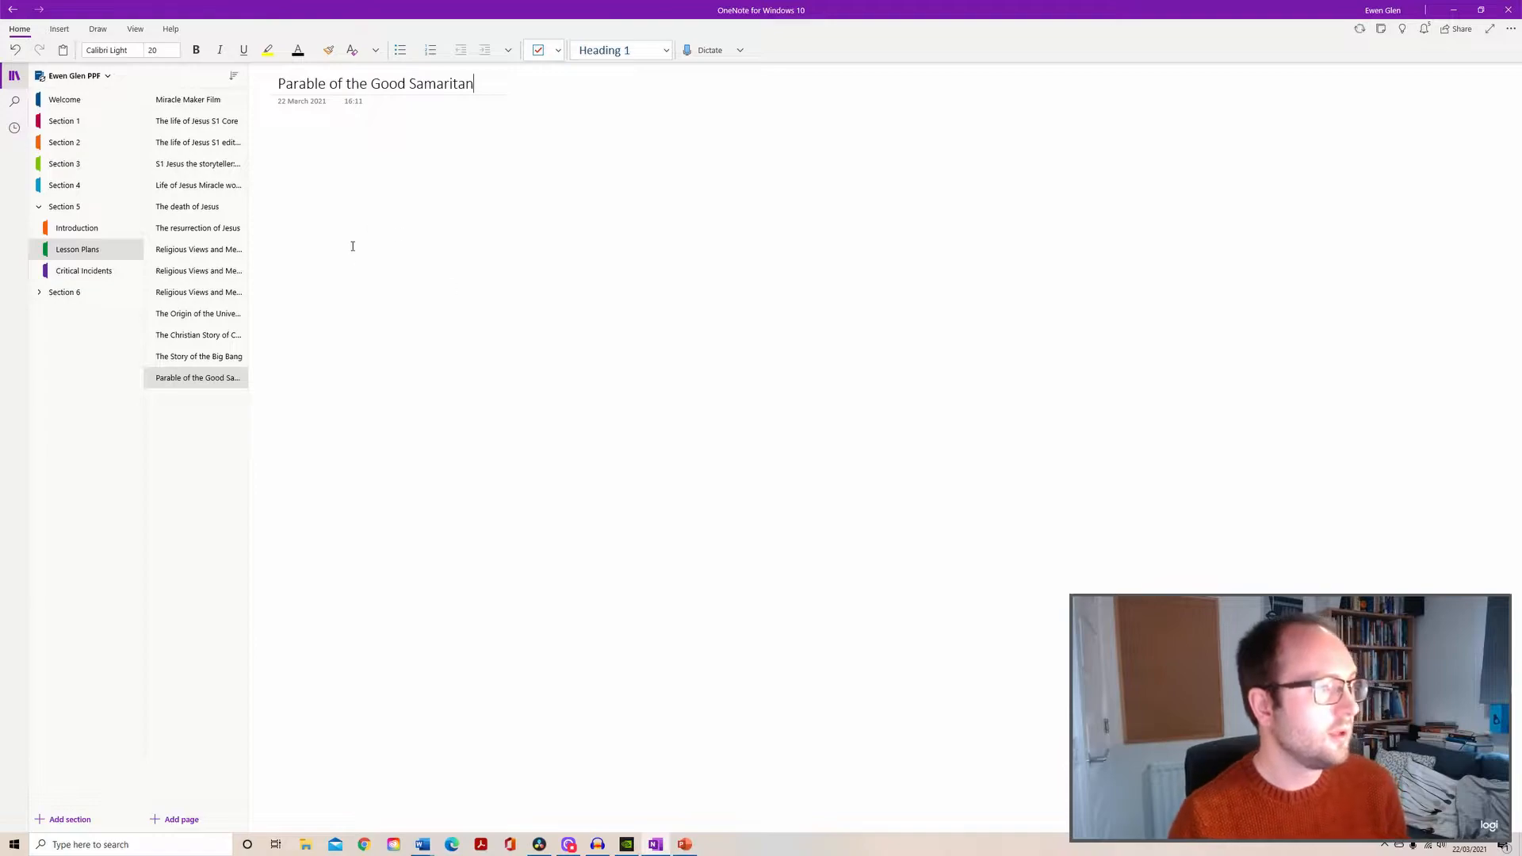
click(299, 145)
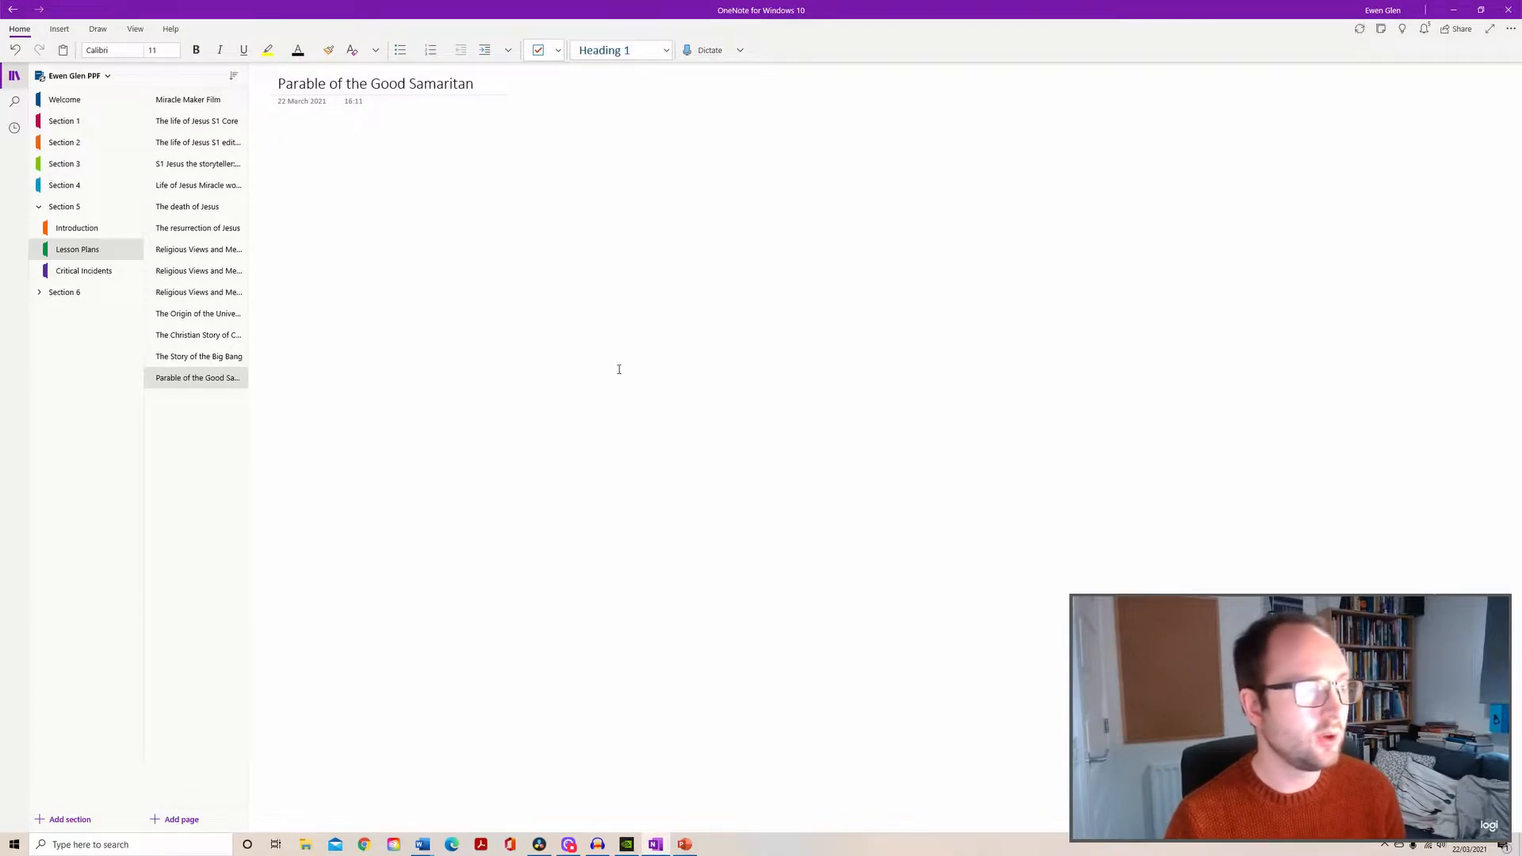
click(547, 315)
click(477, 567)
click(1035, 394)
click(621, 282)
click(459, 592)
click(346, 245)
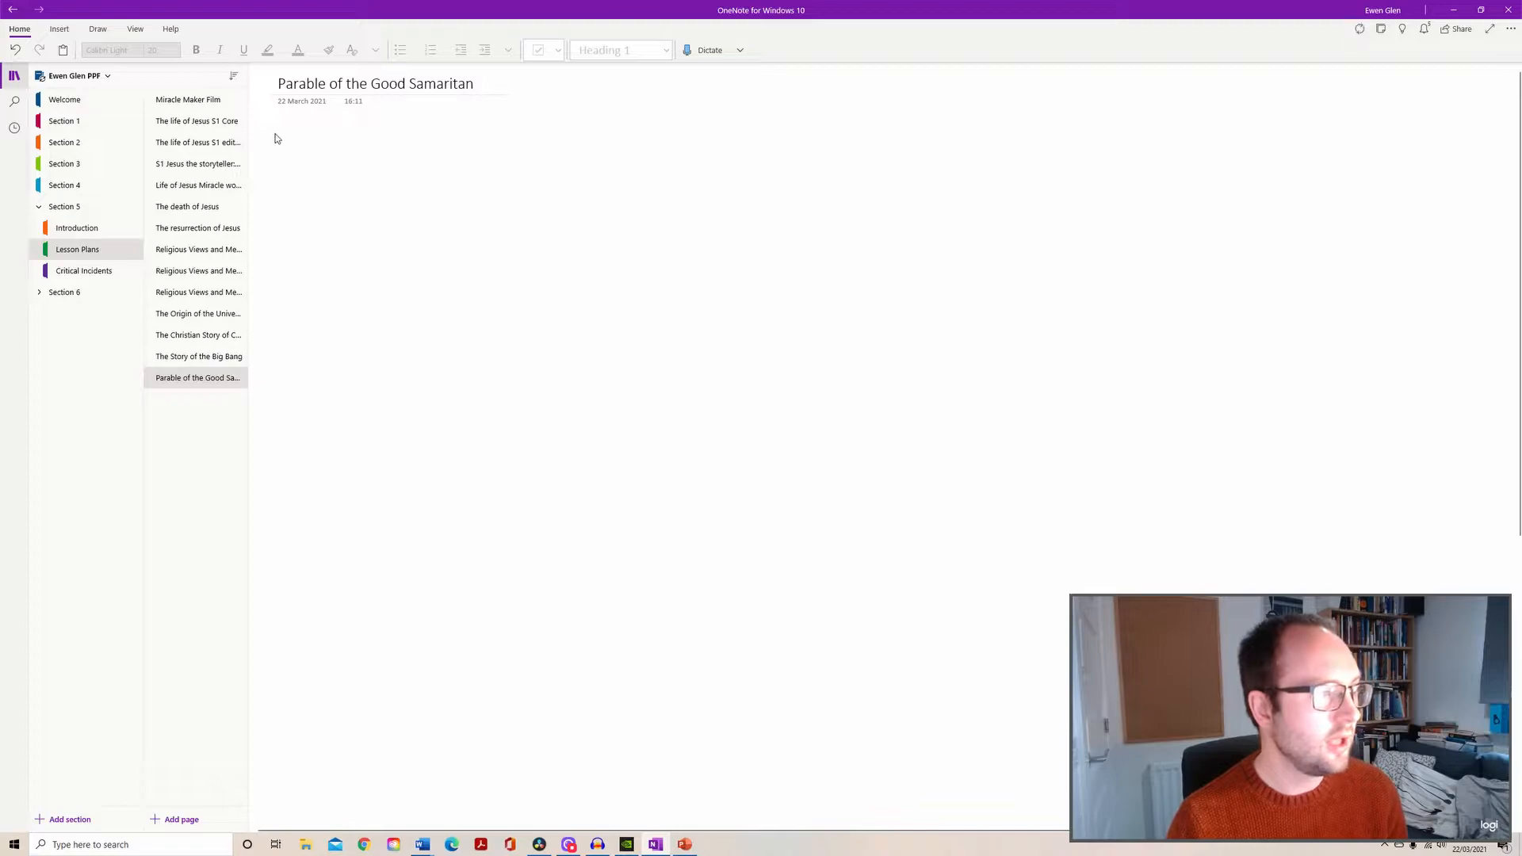
Add a text box reading "Lesson Plan" just beneath the page title.
click(290, 133)
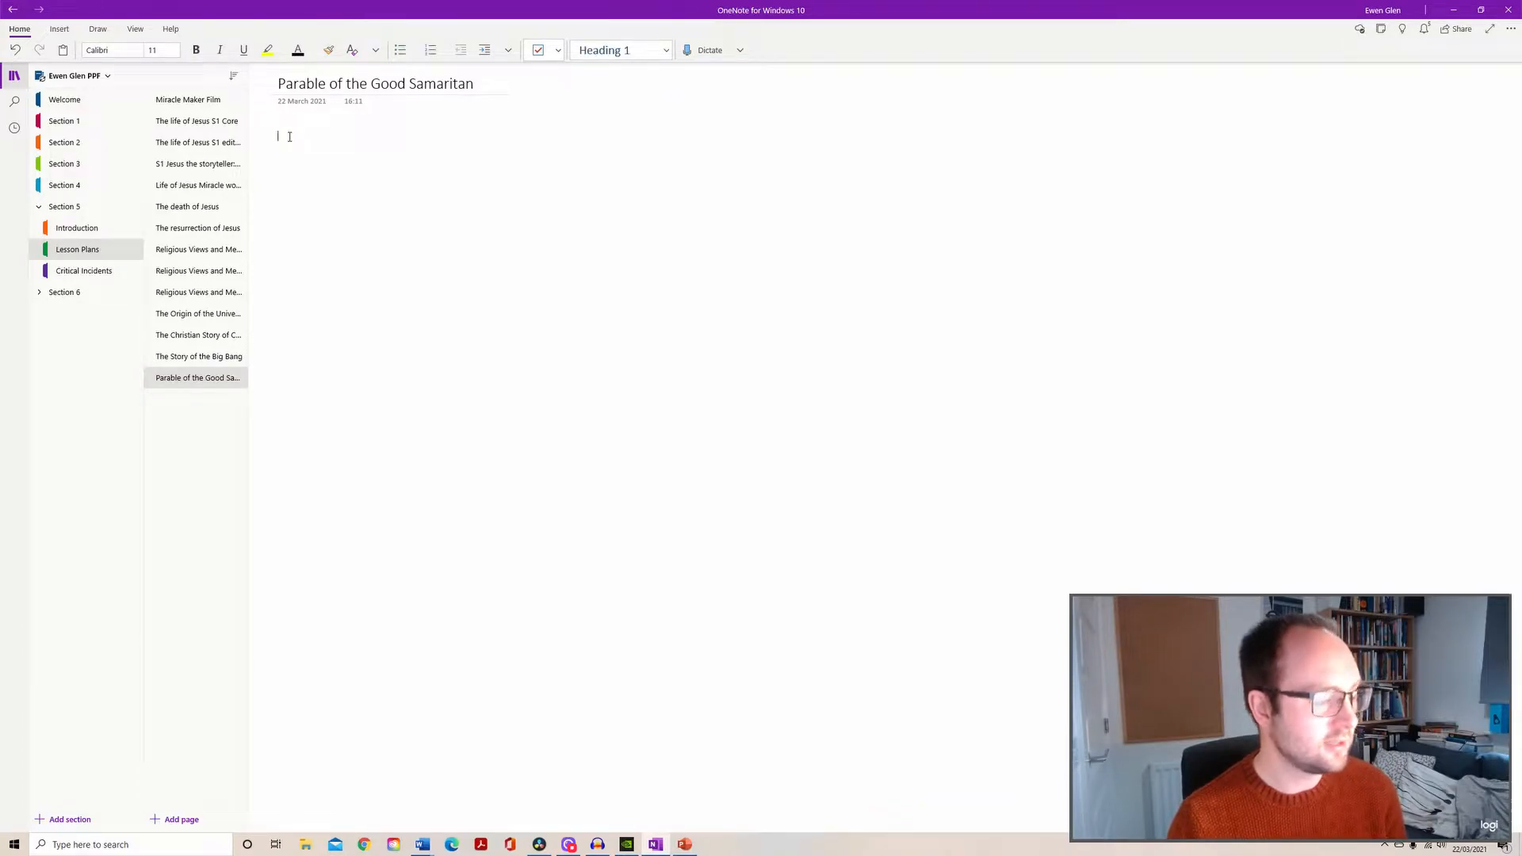
text(I)
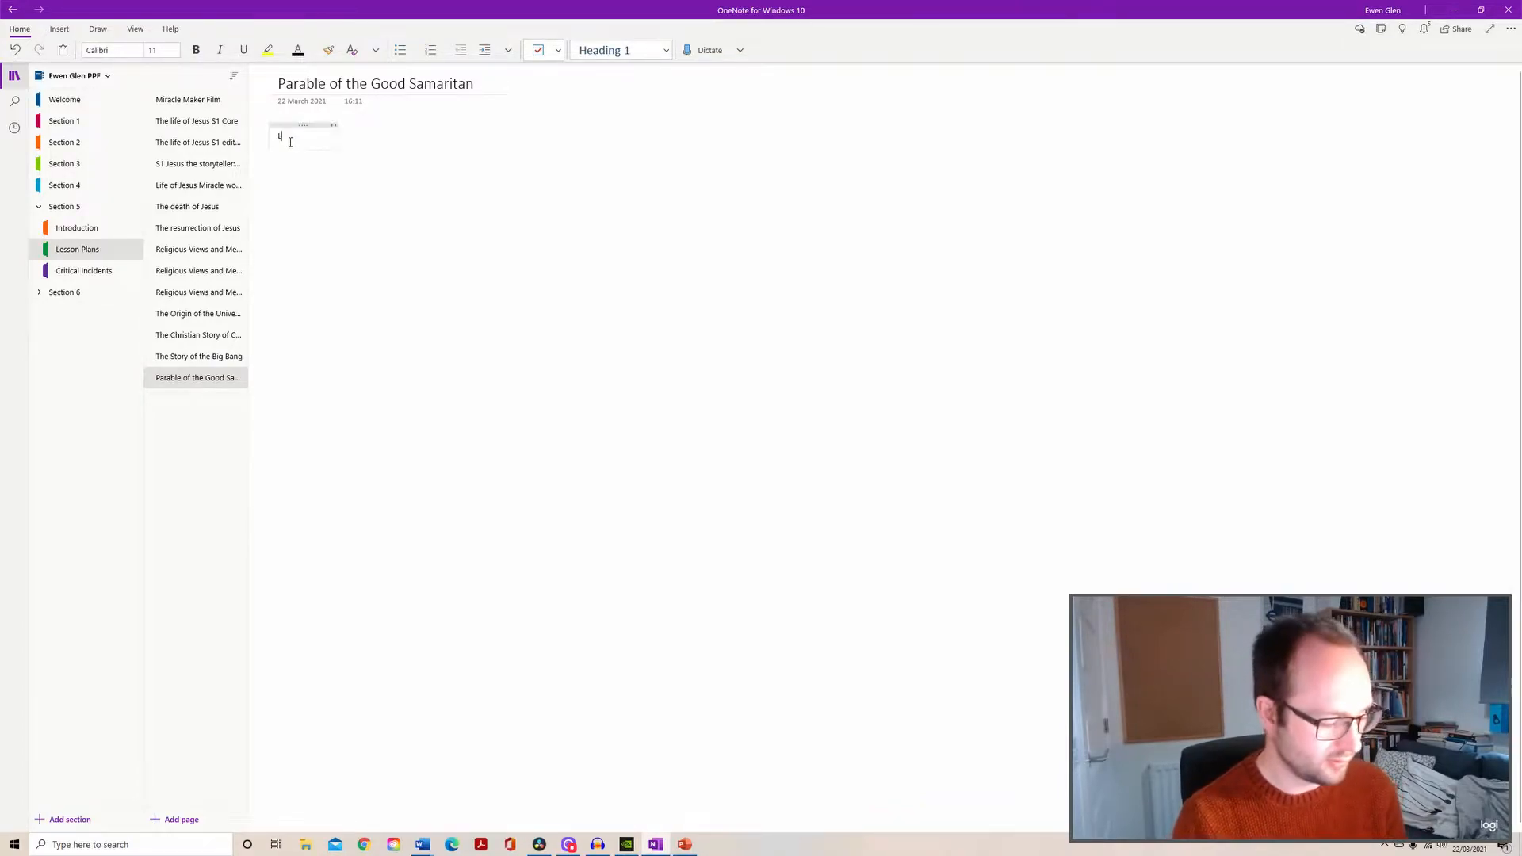
text(ess)
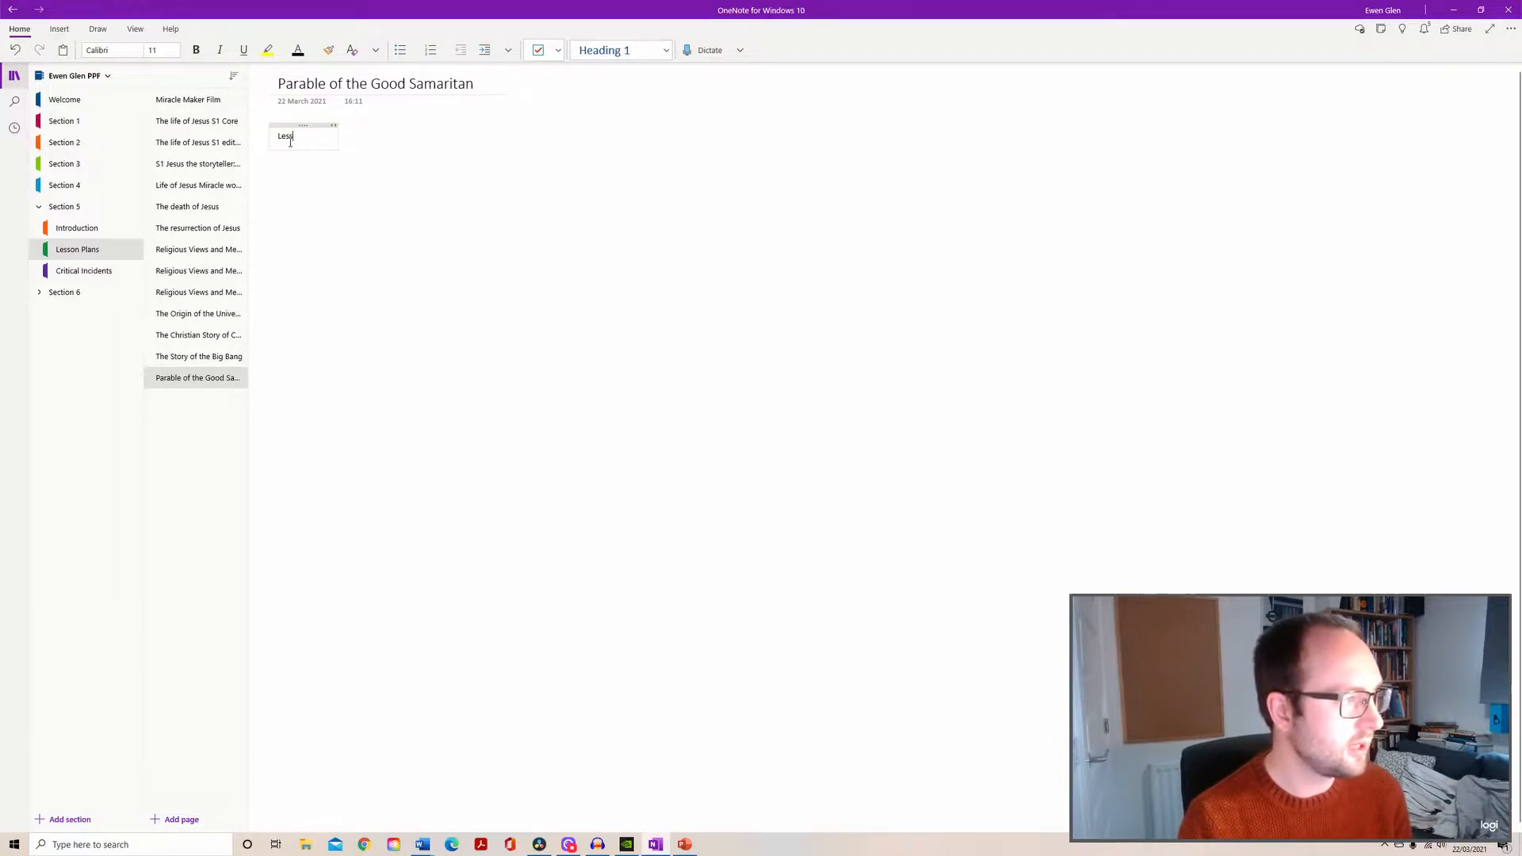
text(on Plan)
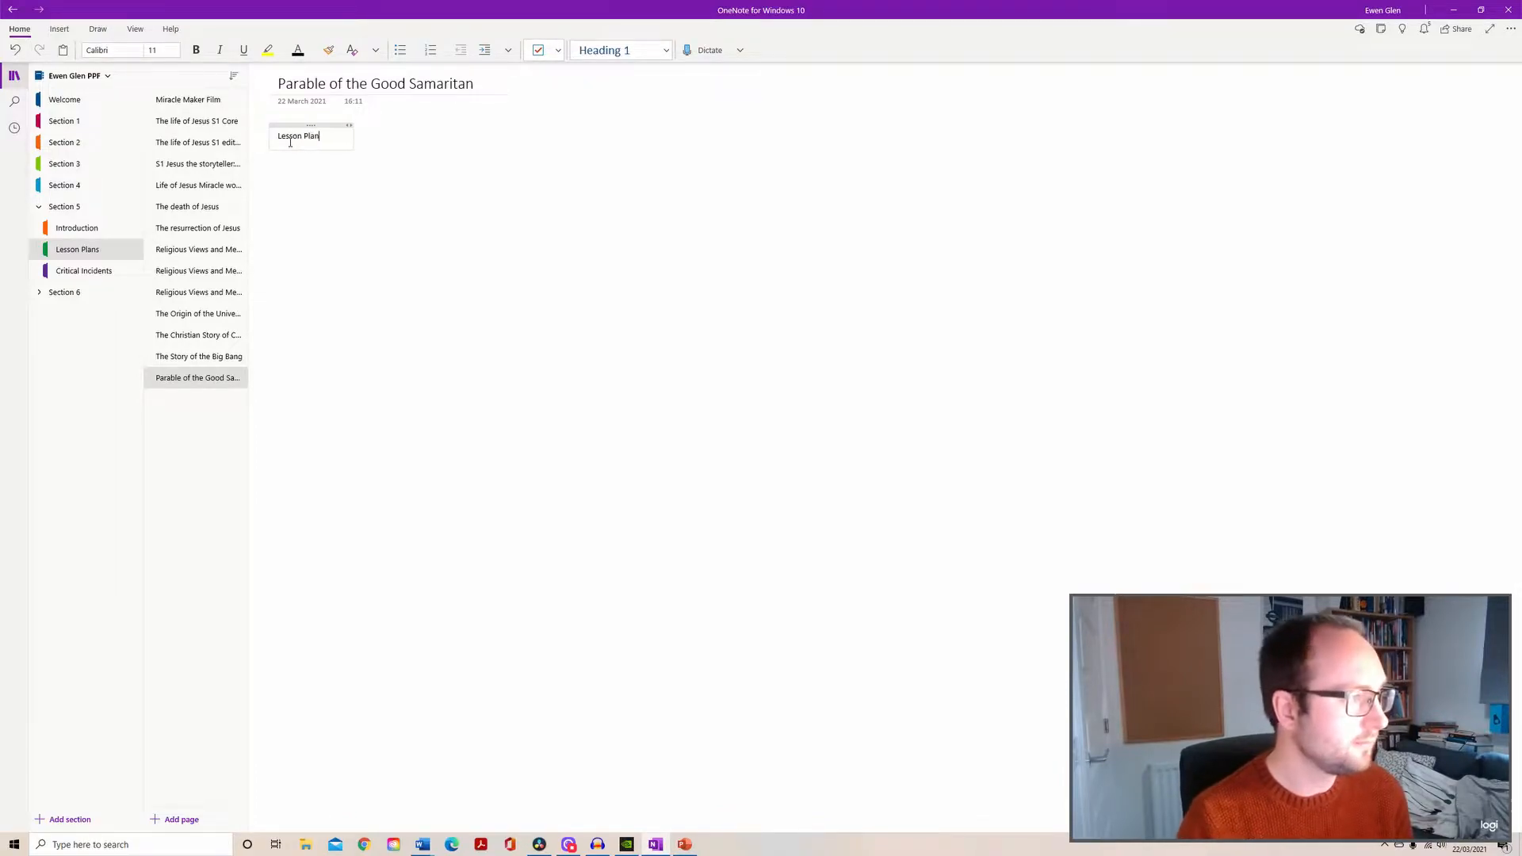
Set the Lesson Plan heading's font size to 28 and make the word "Lesson" bold.
triple_click(309, 139)
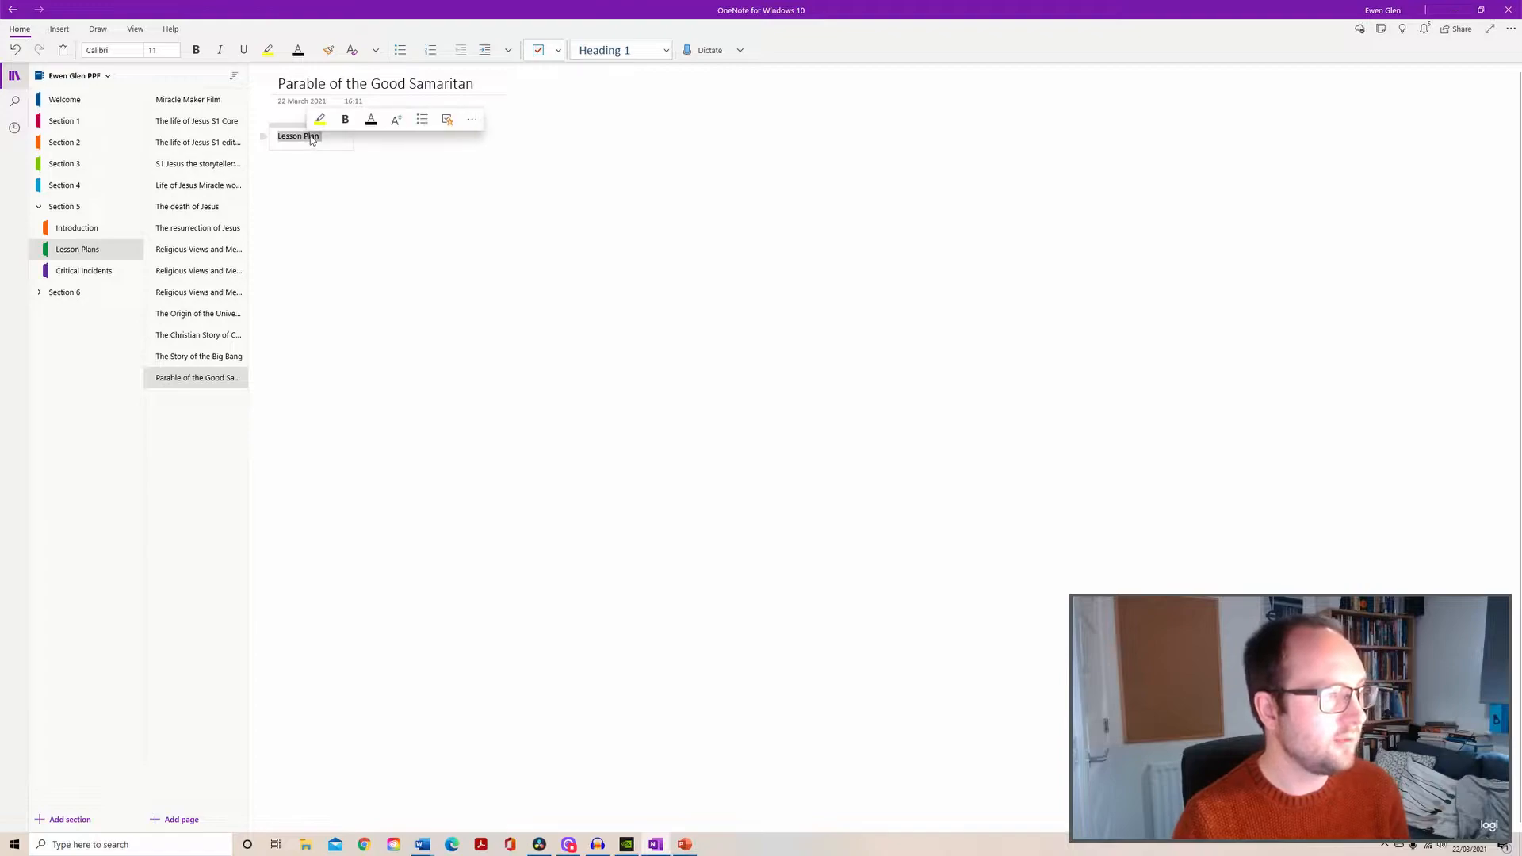
click(395, 119)
scroll(484, 243, down, 2)
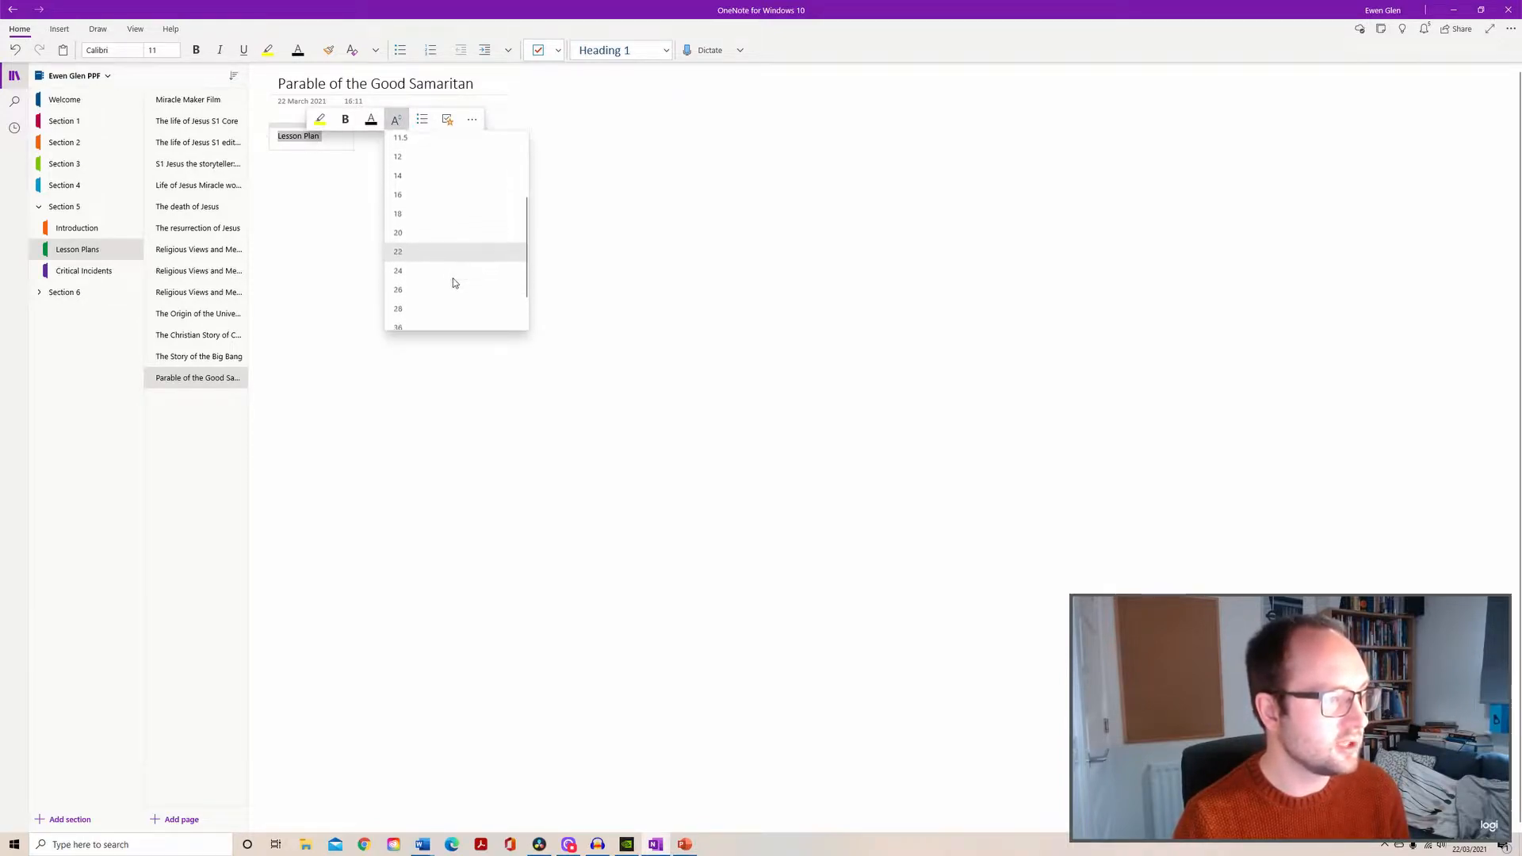
click(432, 310)
click(562, 192)
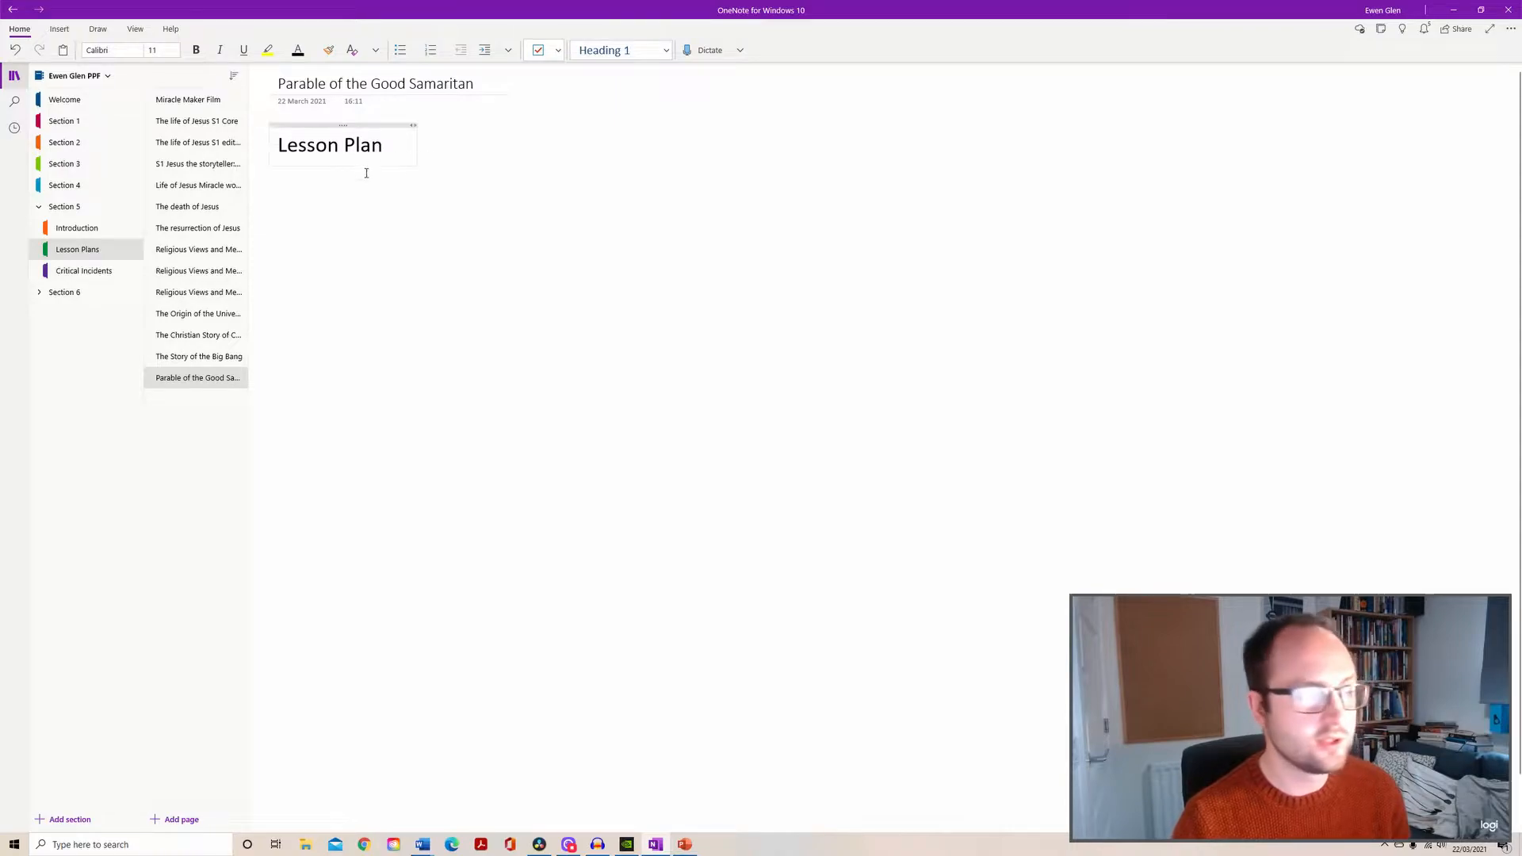
double_click(329, 151)
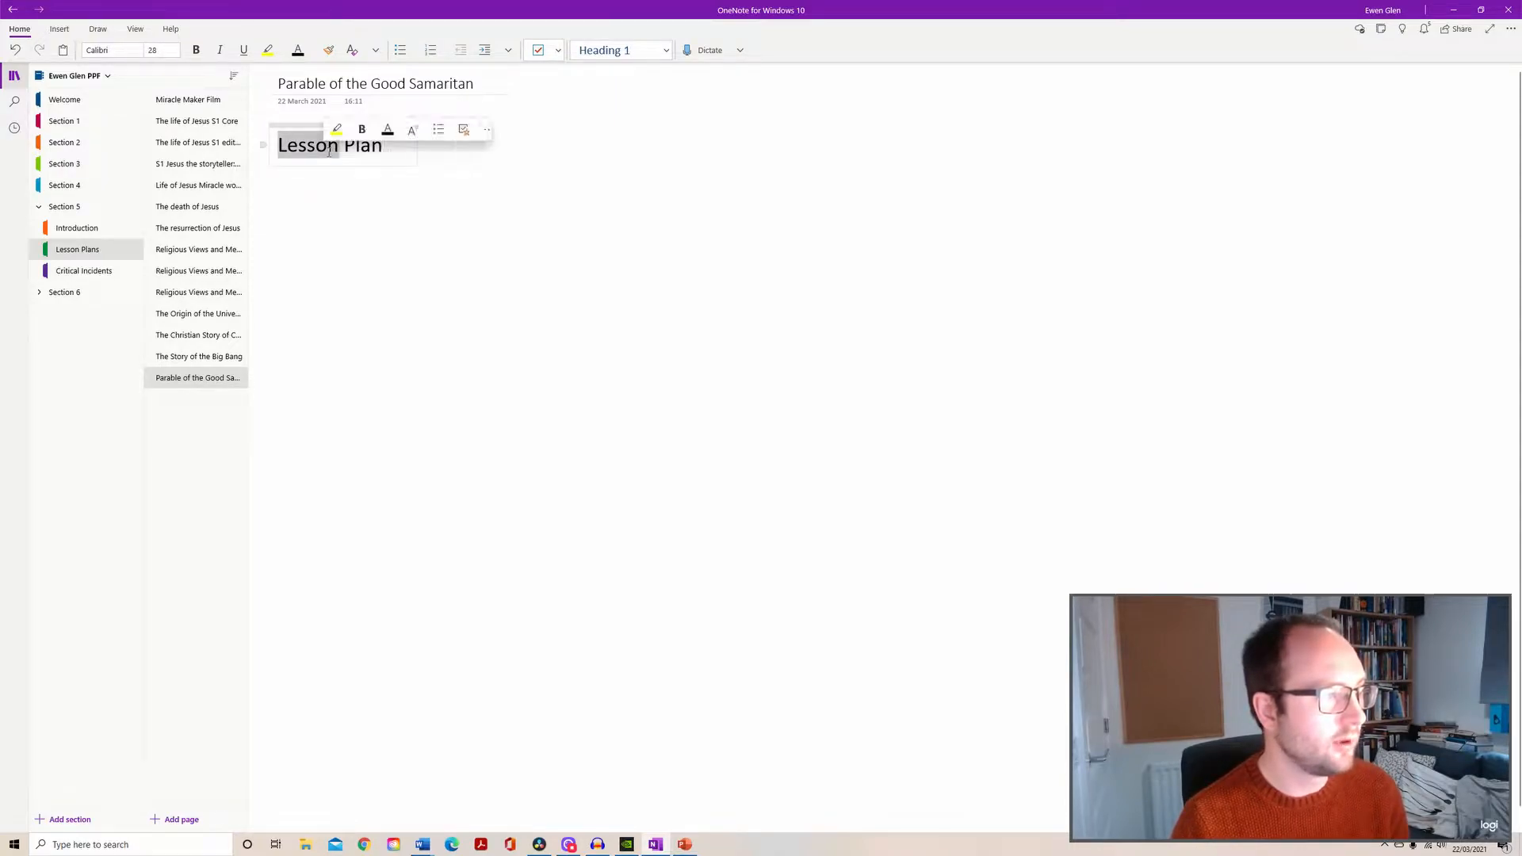
click(361, 128)
click(650, 154)
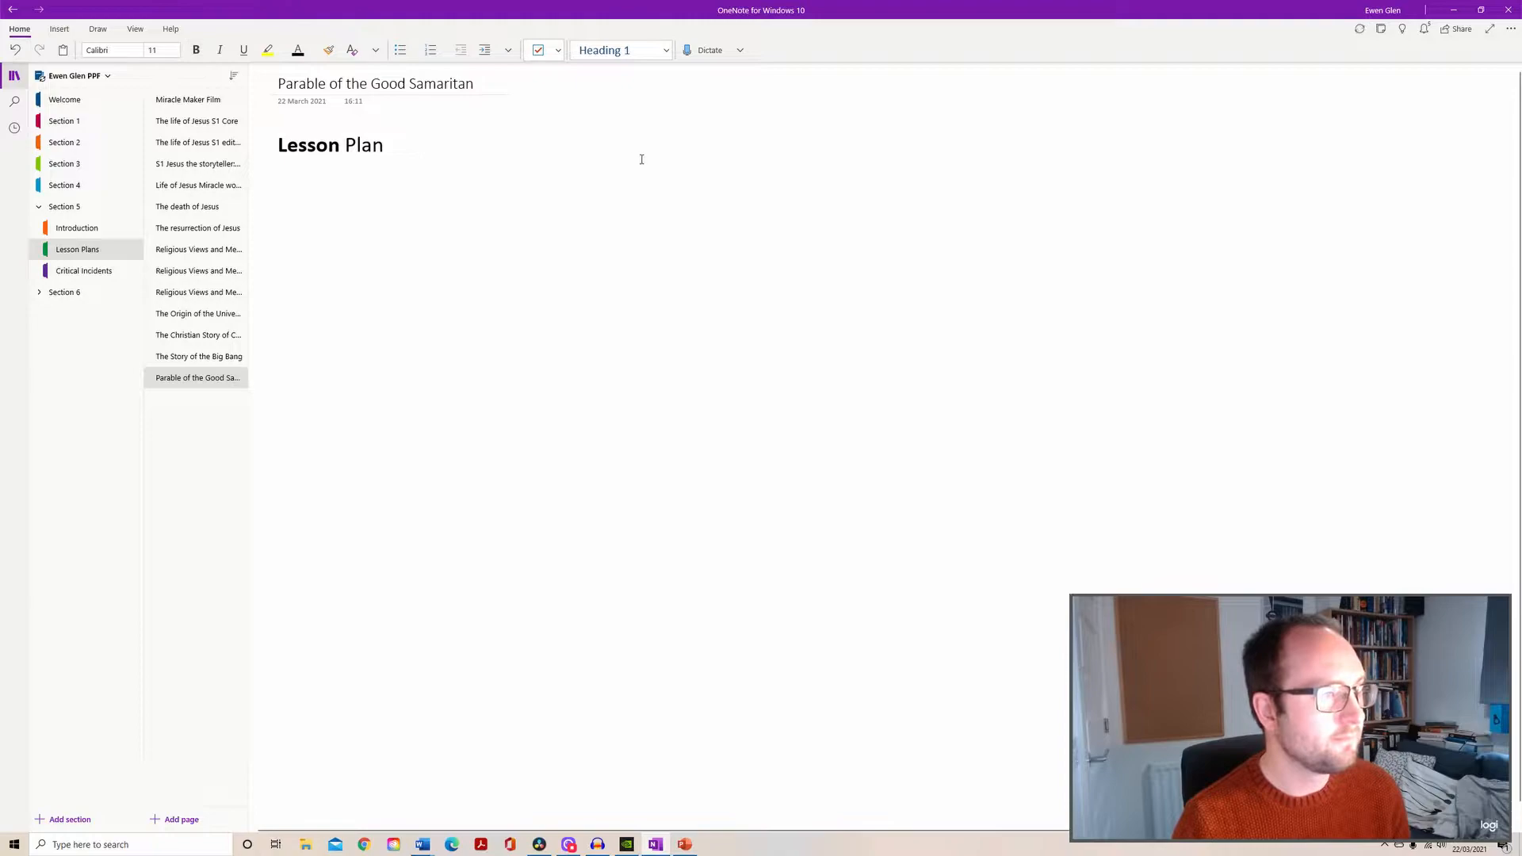
Add a text box reading "Powerpoint Slides" level with the Lesson Plan heading, in the middle of the page.
double_click(653, 144)
click(666, 145)
text(Powpe)
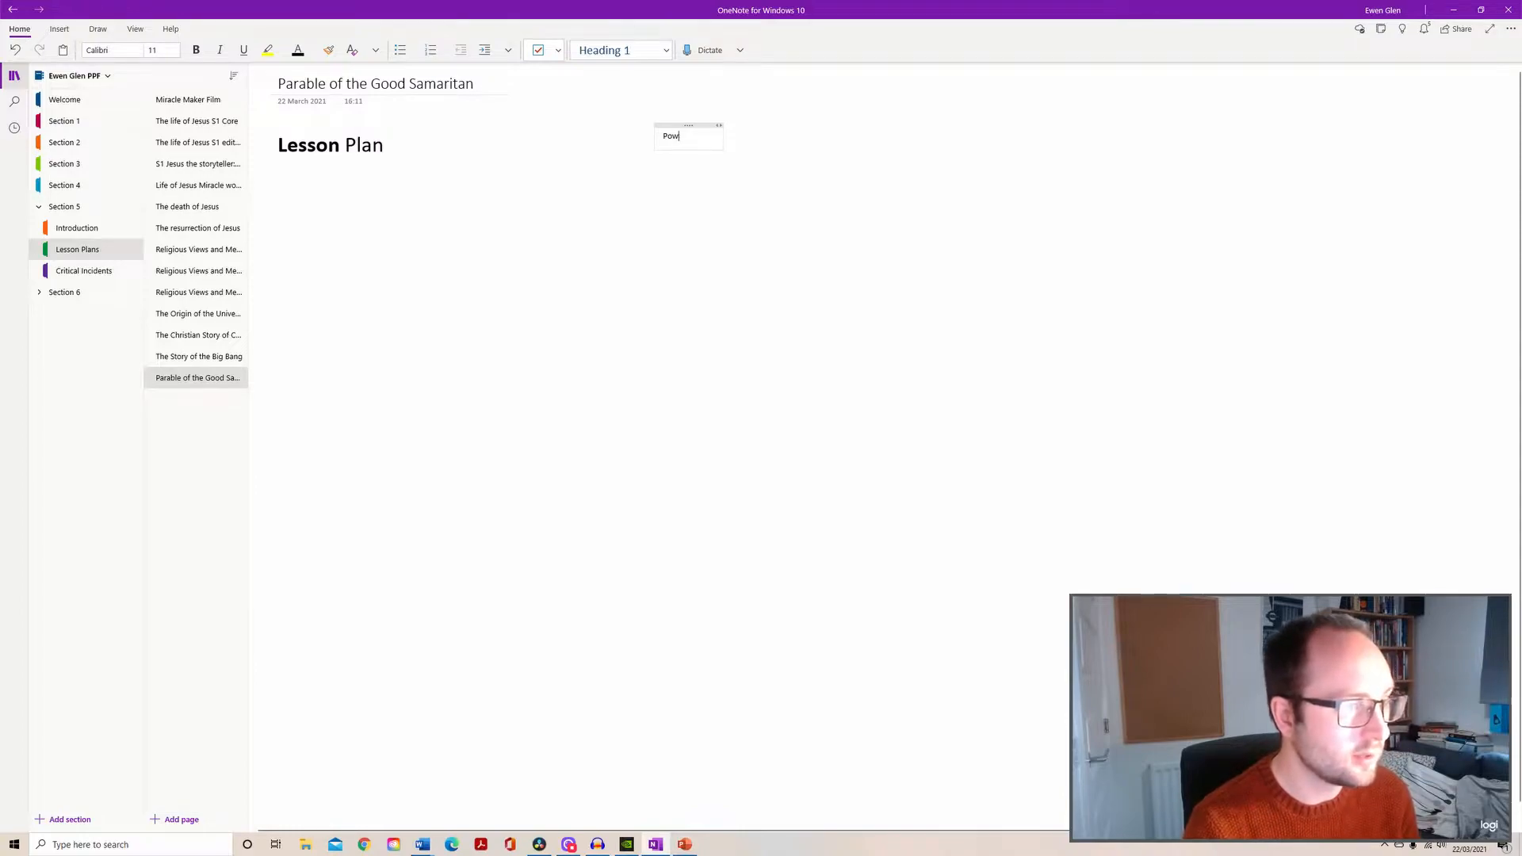
text(point Slides)
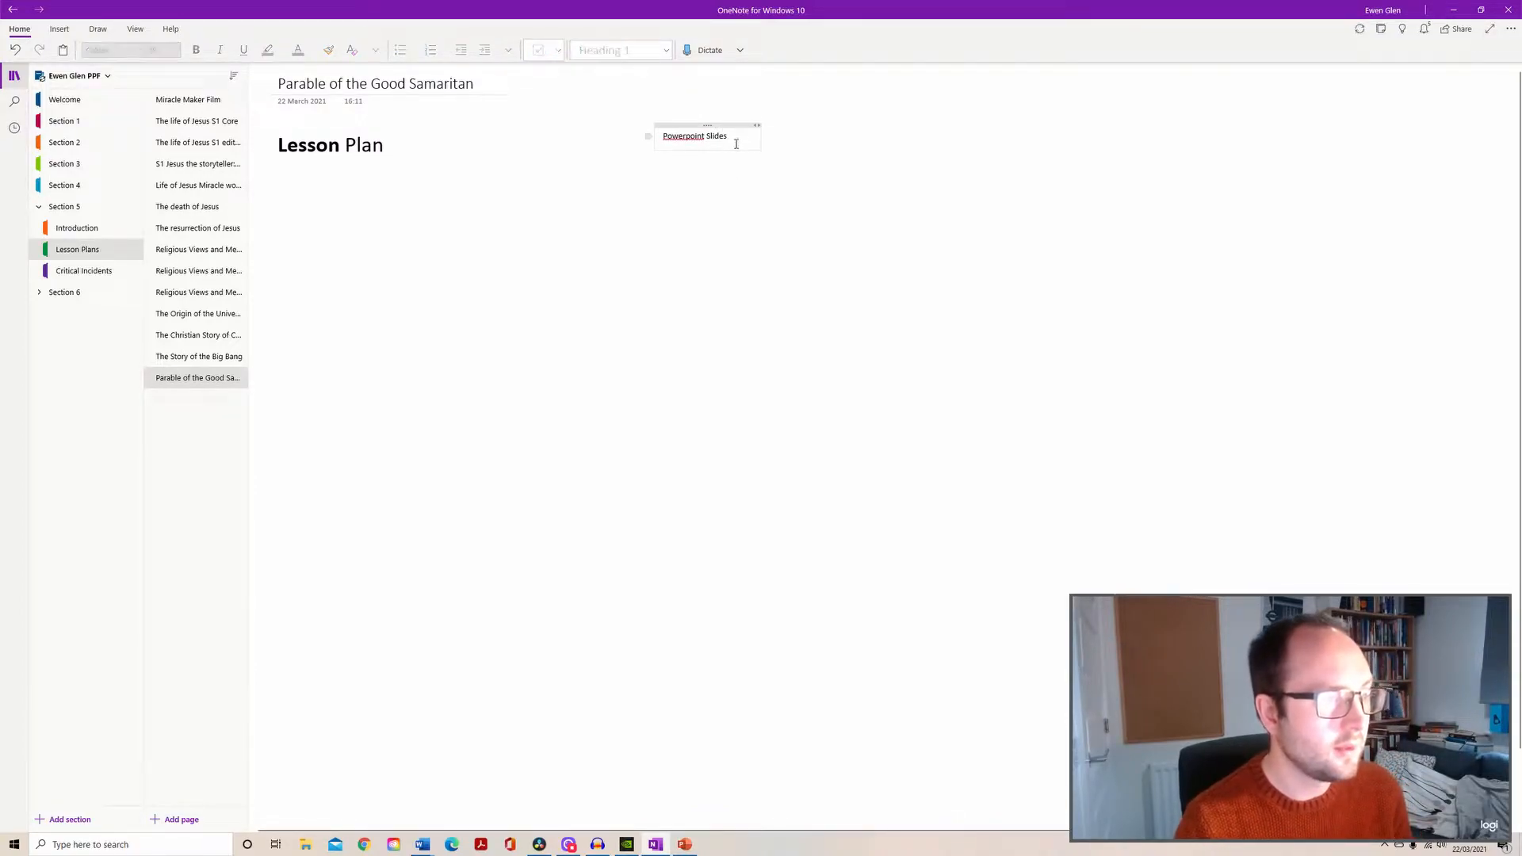
Set the Powerpoint Slides heading's font size to 26.
drag(662, 137, 729, 137)
click(787, 120)
scroll(848, 313, down, 2)
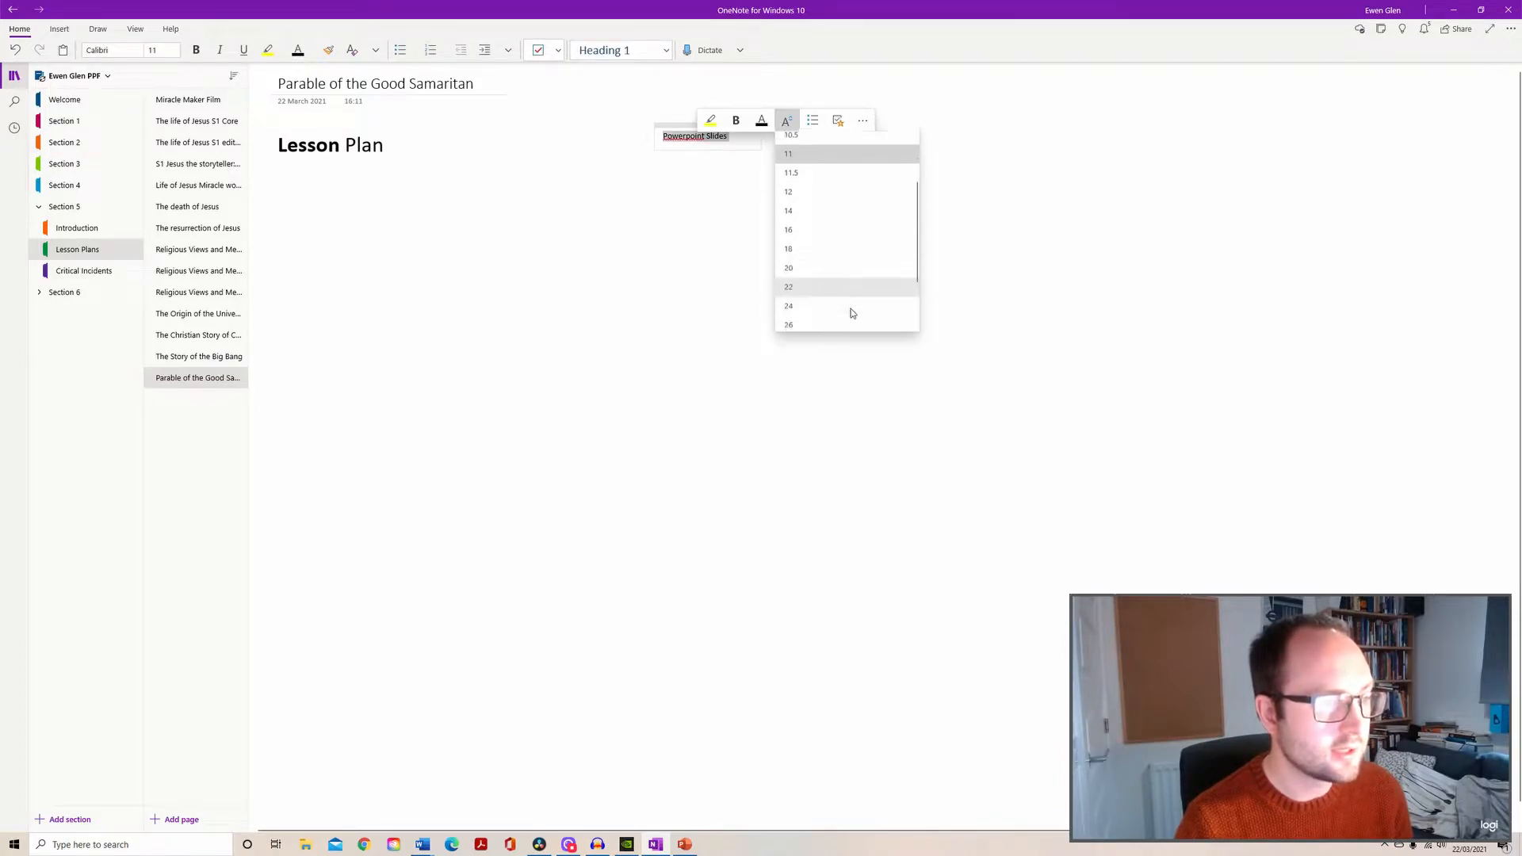
click(829, 316)
Add a text box reading "Additional Resources" in line with the other headings, beyond Powerpoint Slides.
click(1092, 150)
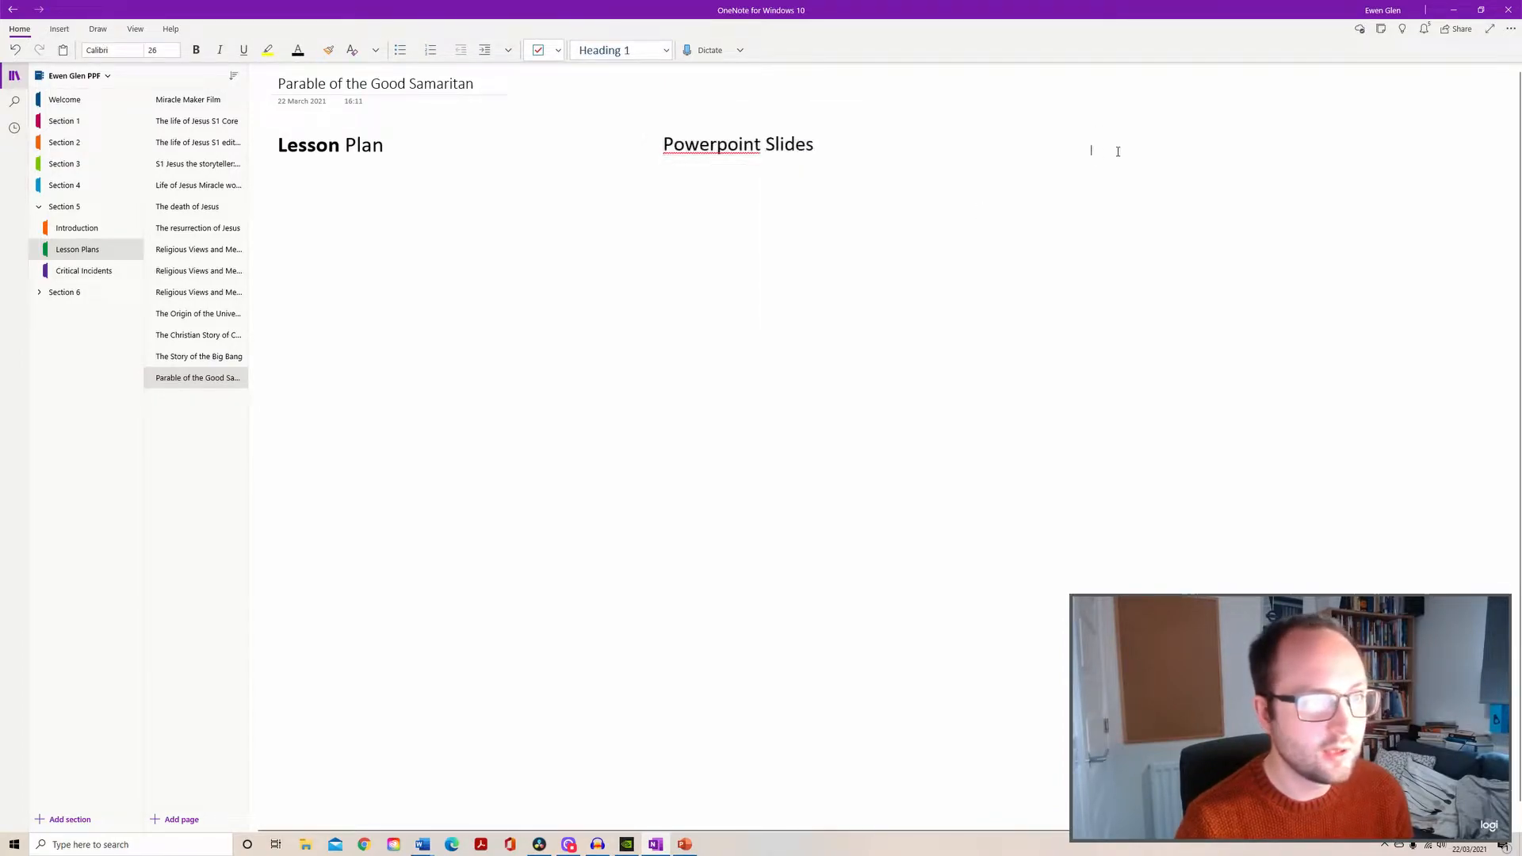
text(A)
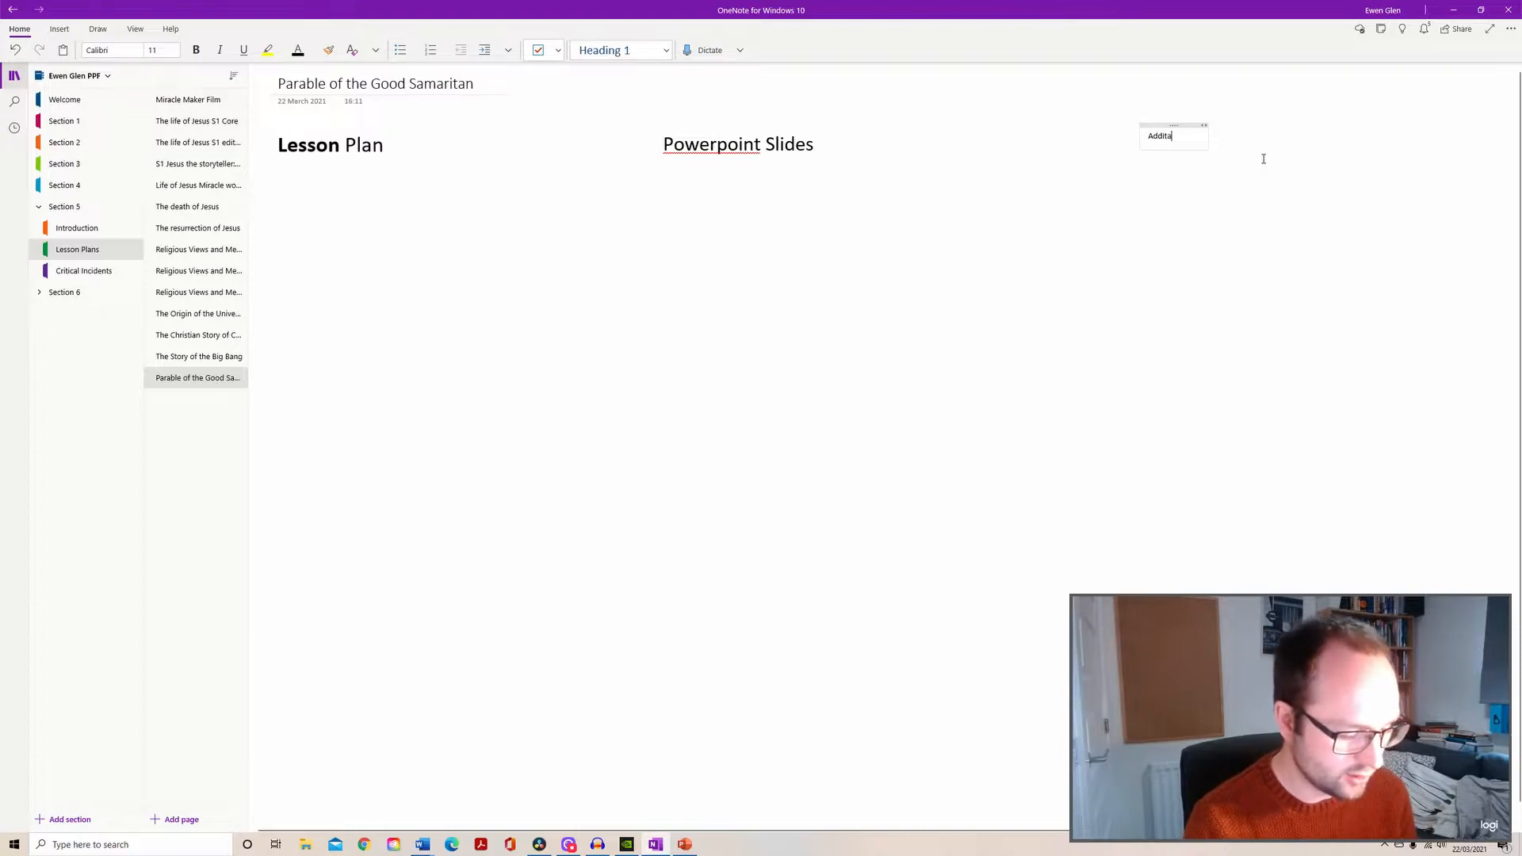
text(dditional Resources)
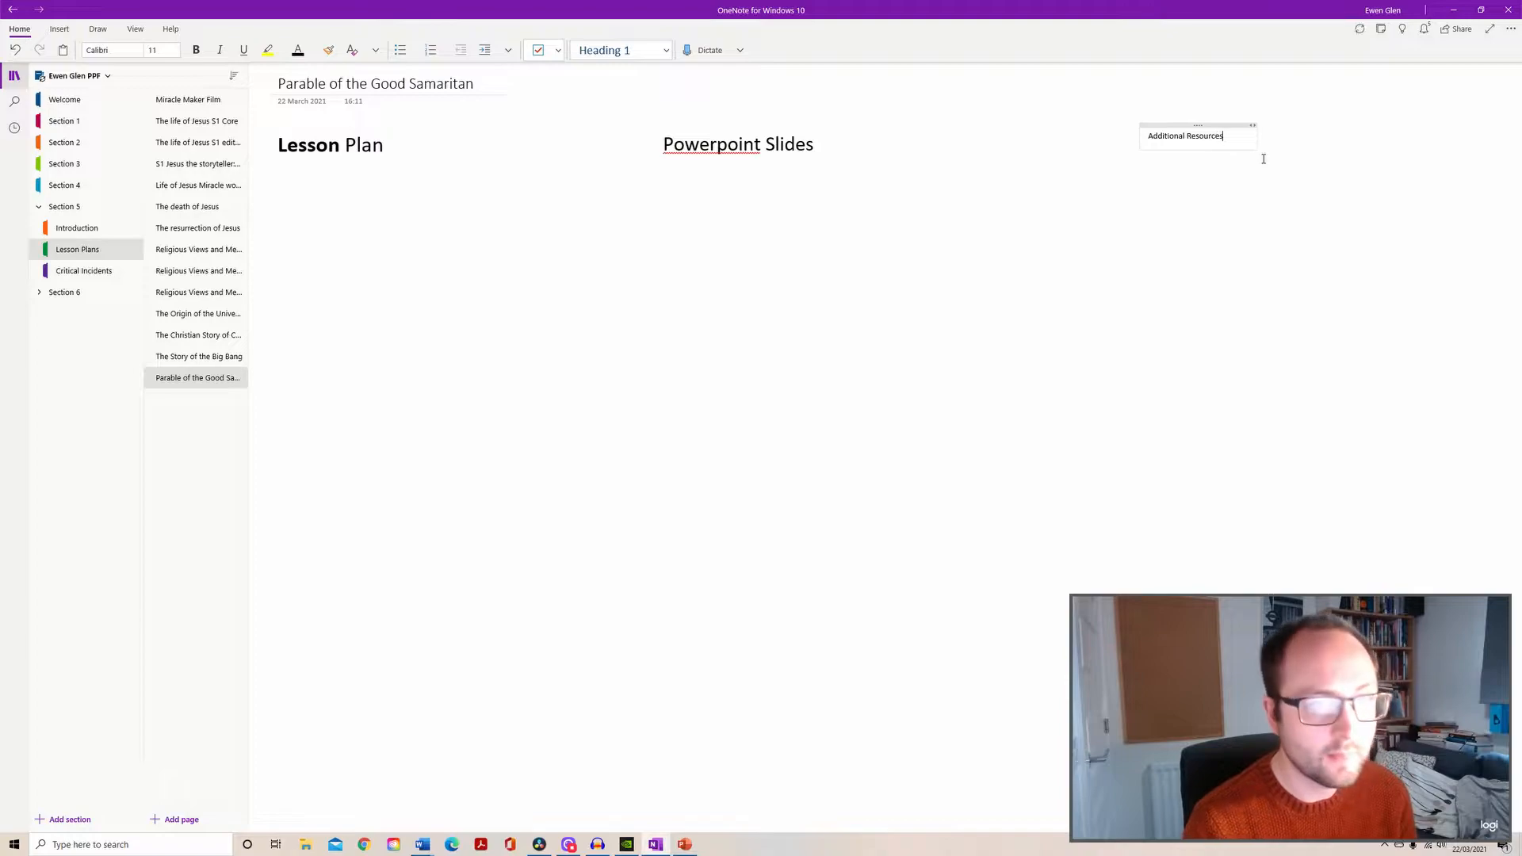
Enlarge the font of the Additional Resources heading to roughly match the other two headings.
triple_click(1189, 137)
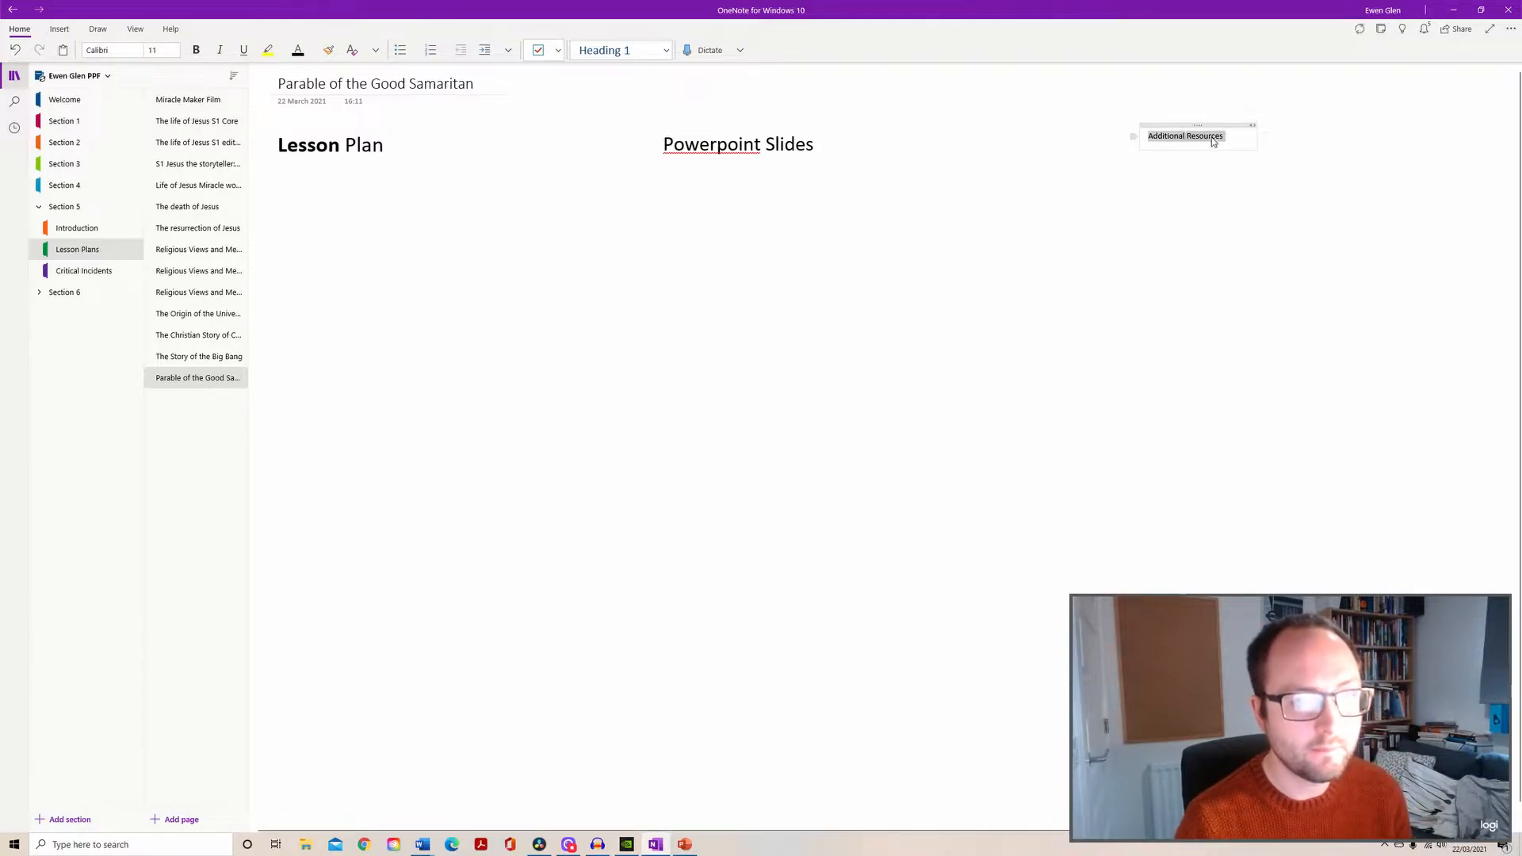
click(1272, 123)
scroll(1307, 305, down, 3)
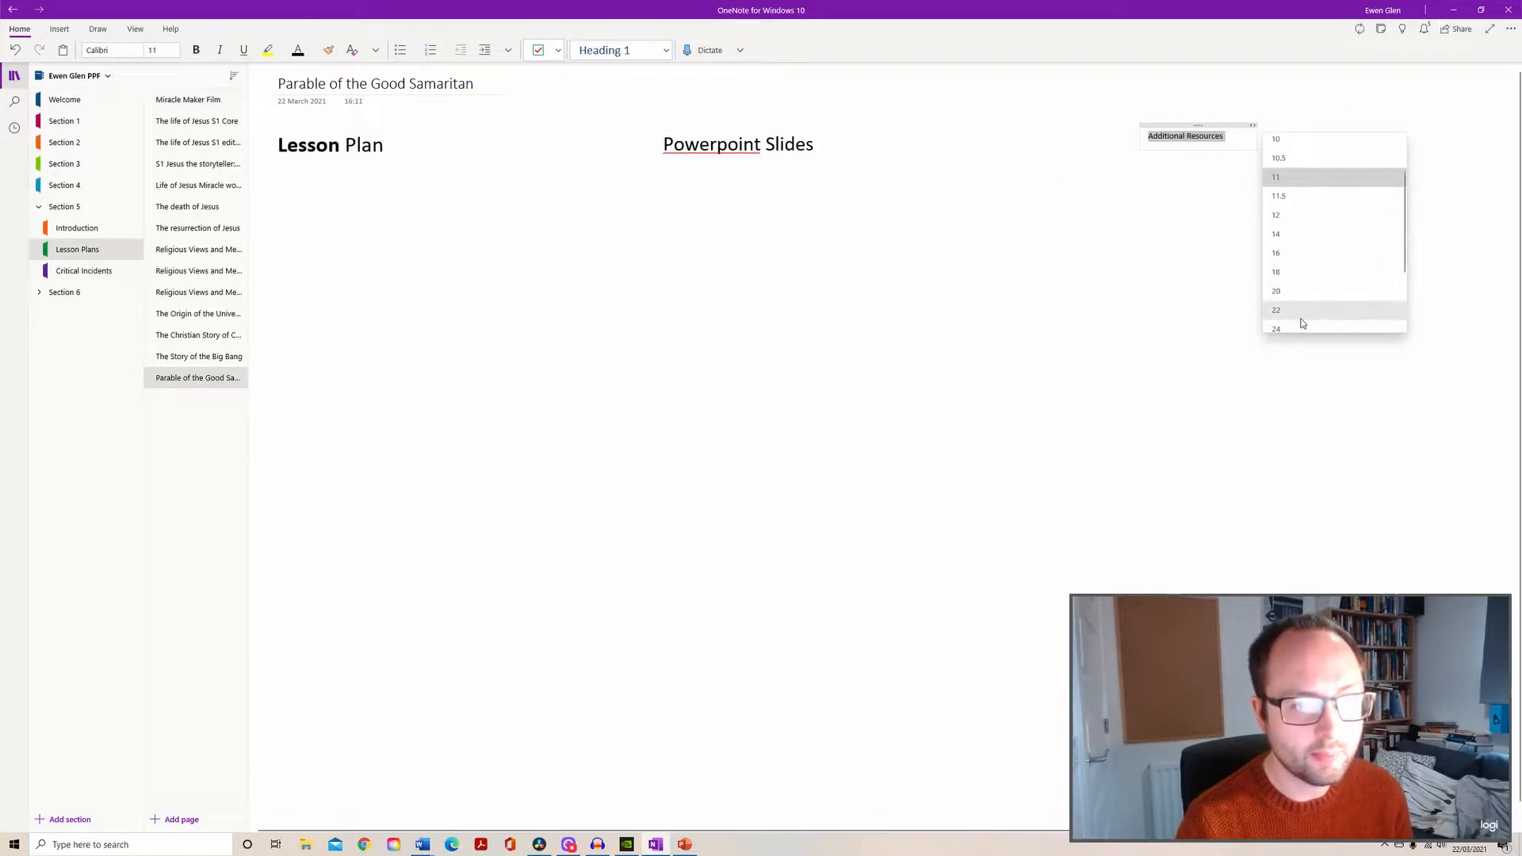
click(1297, 302)
click(1119, 321)
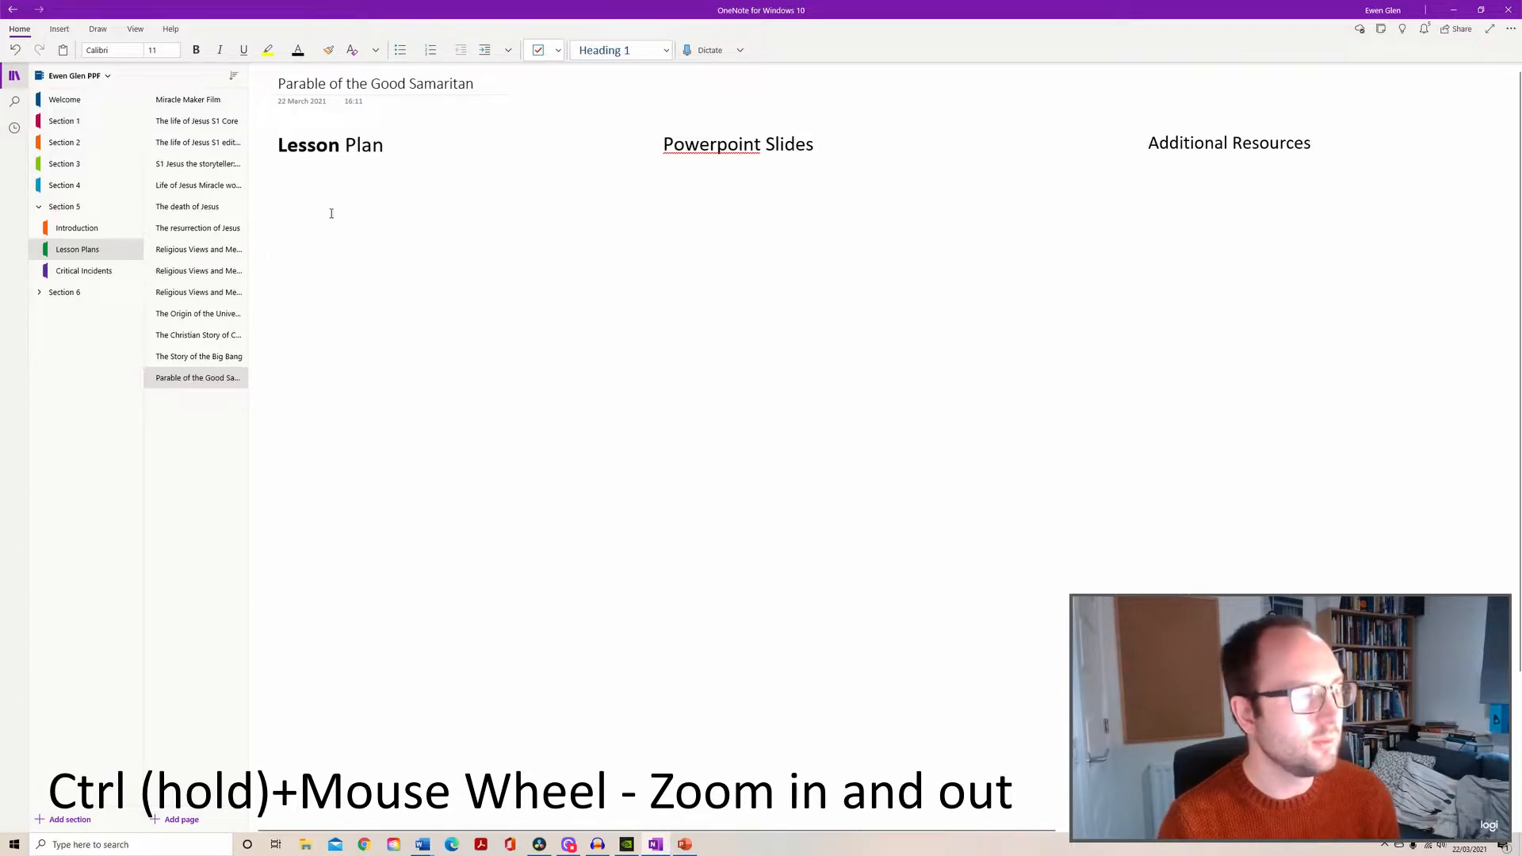
scroll(293, 193, down, 5)
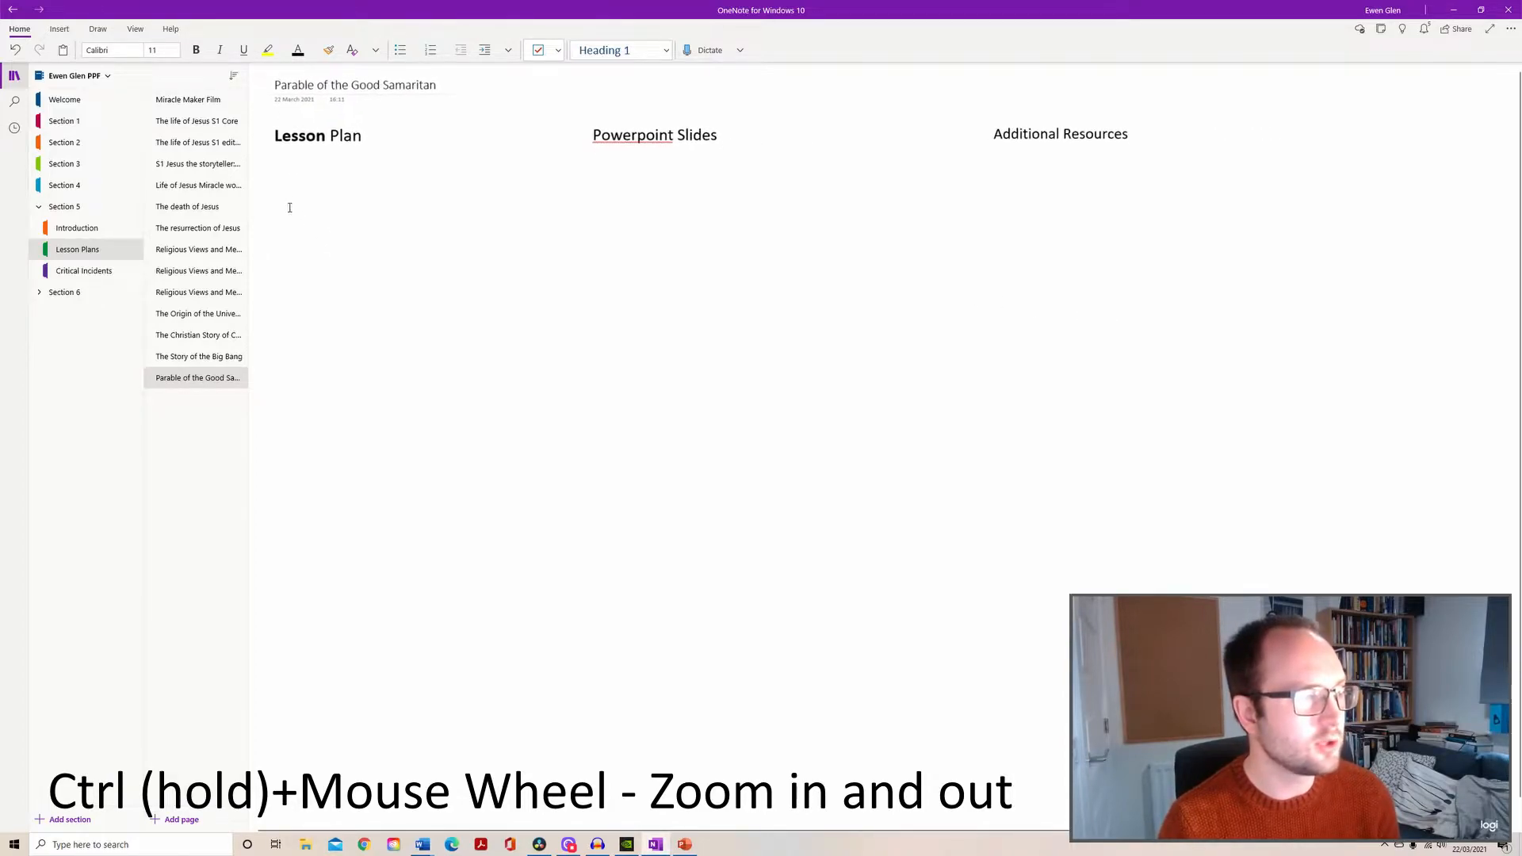
scroll(283, 168, up, 6)
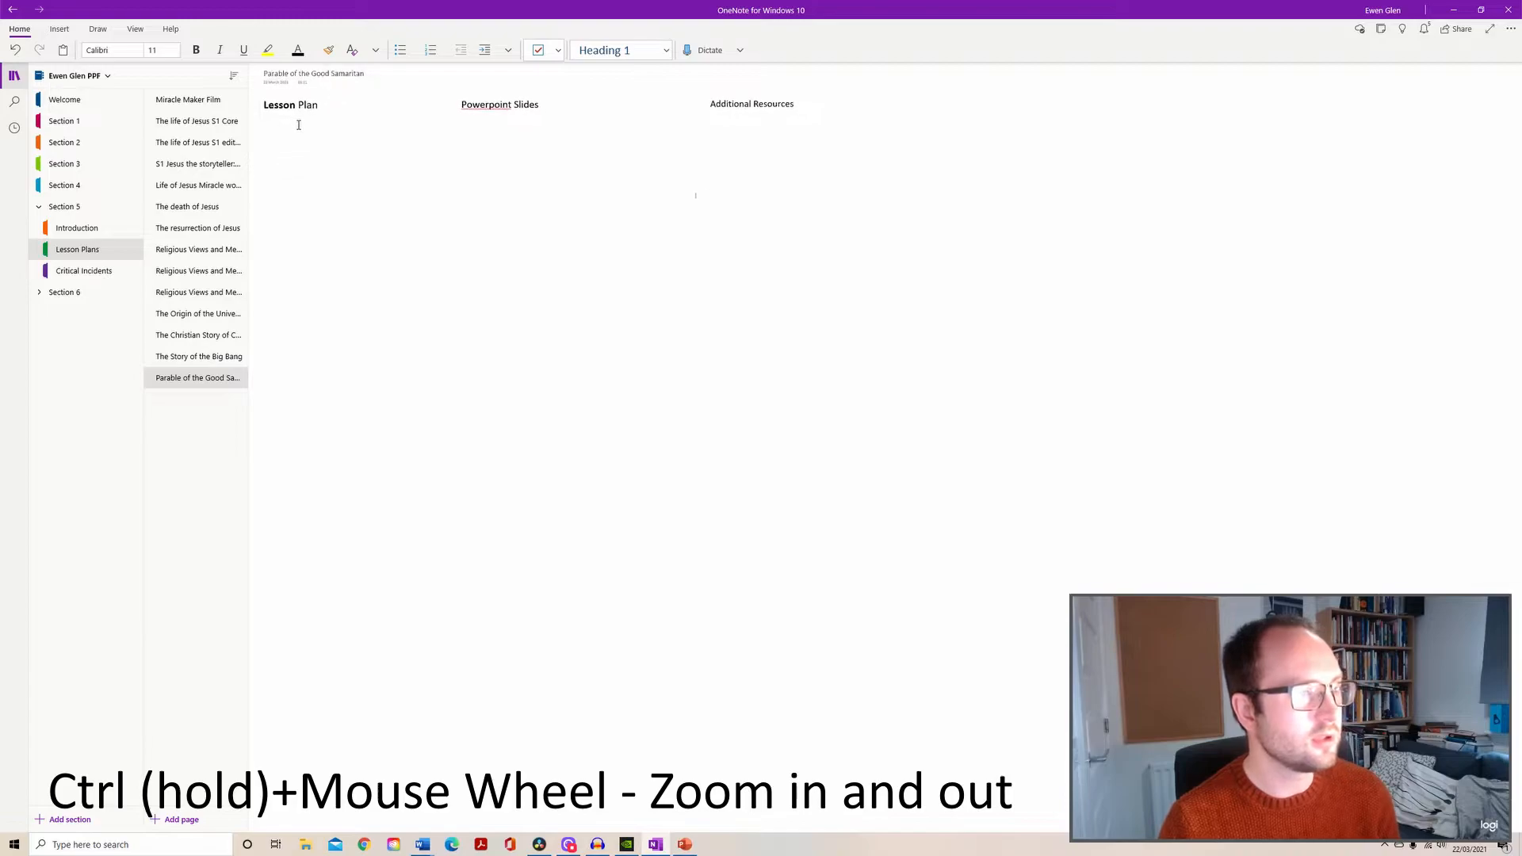
scroll(290, 178, up, 1)
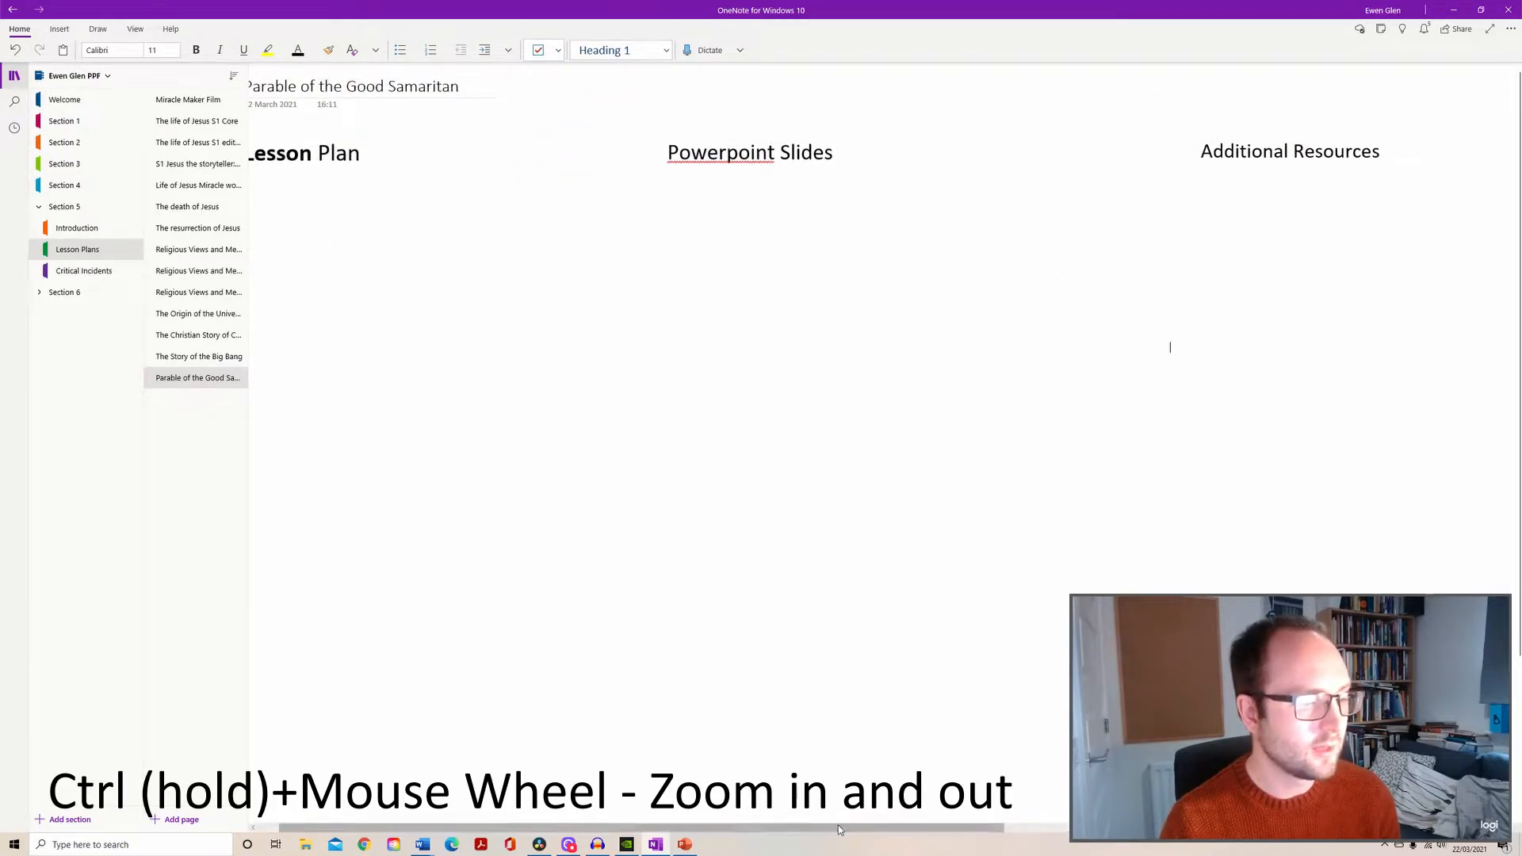
drag(742, 829, 681, 827)
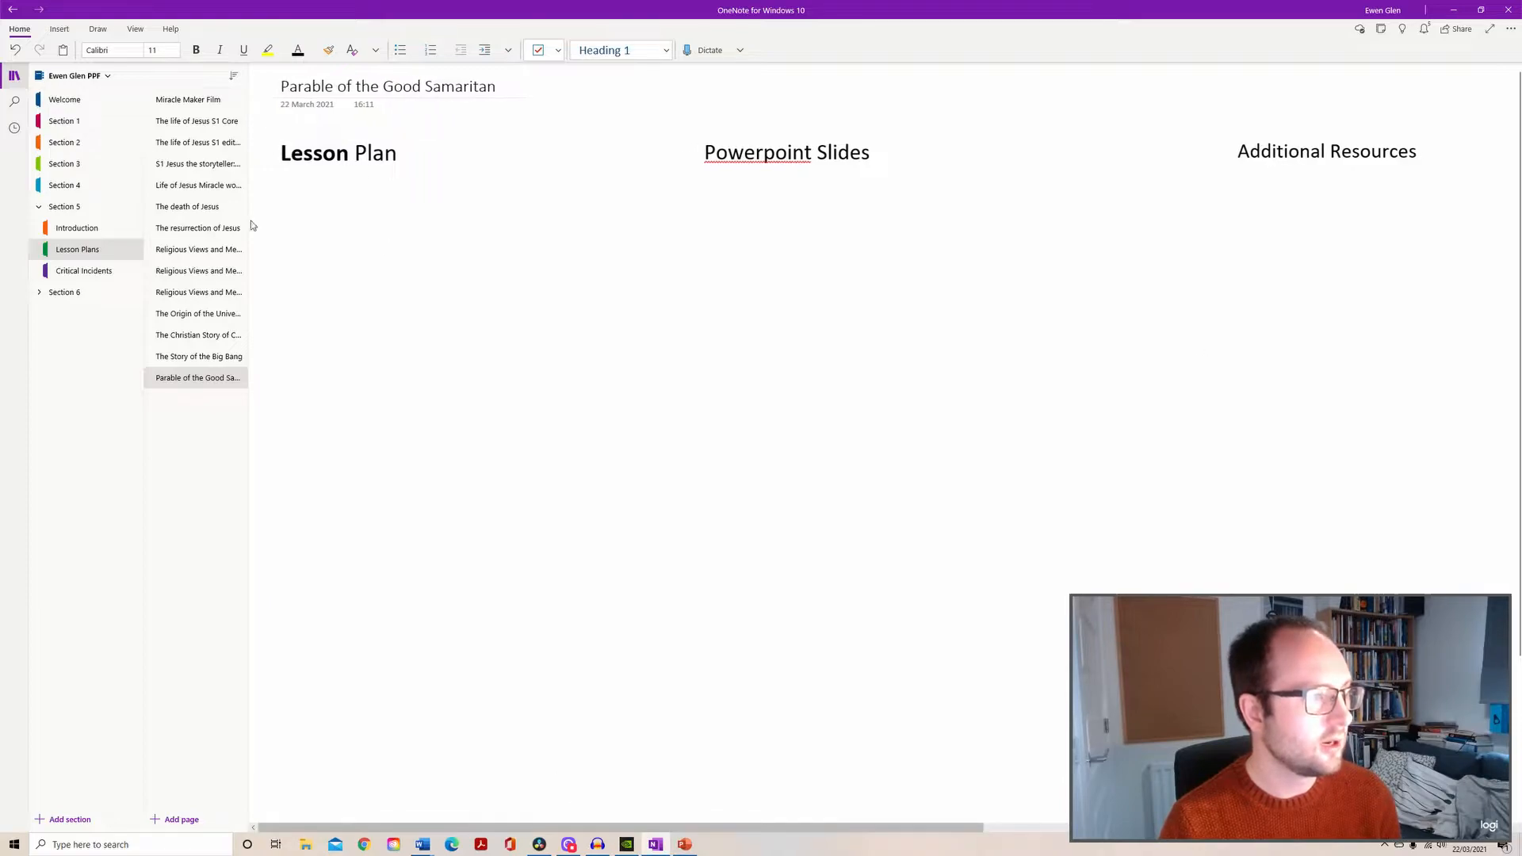
Insert a printout of the Word document "Lesson Plan The Good Samaritan" beneath the Lesson Plan heading.
click(280, 192)
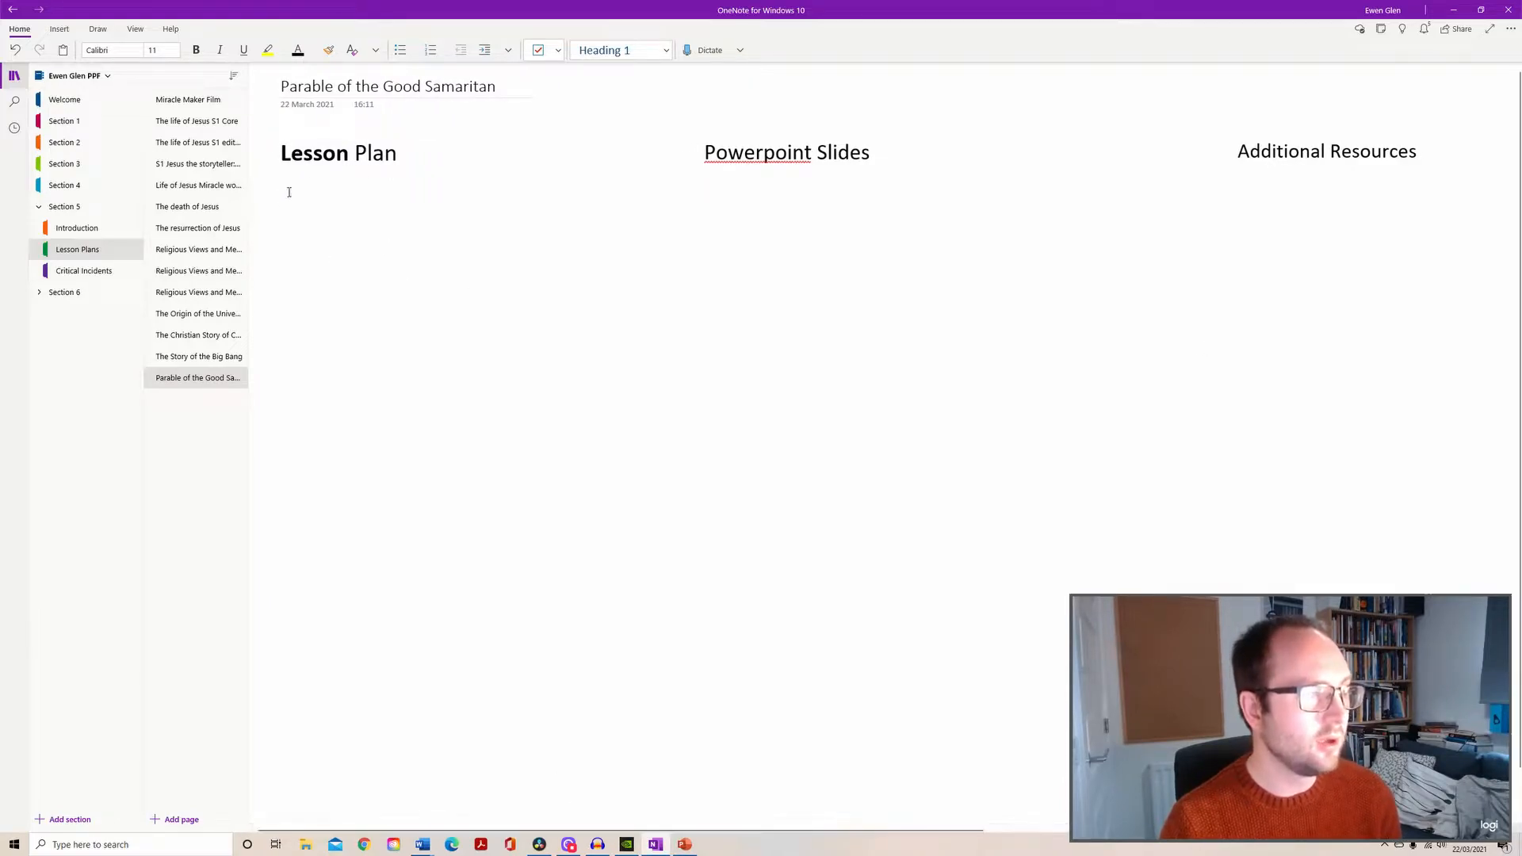
key(Return)
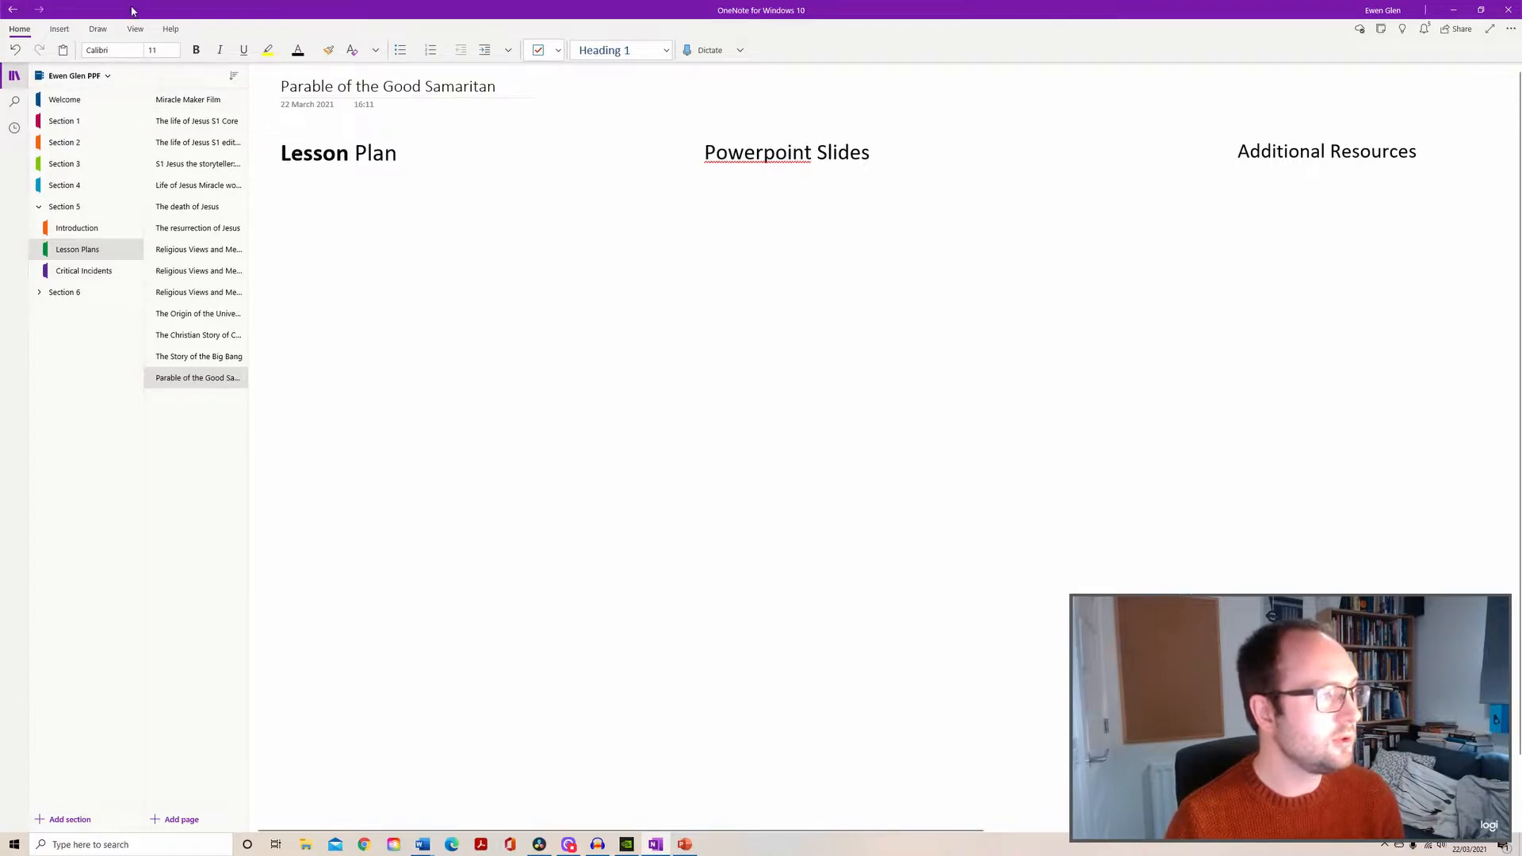
click(60, 29)
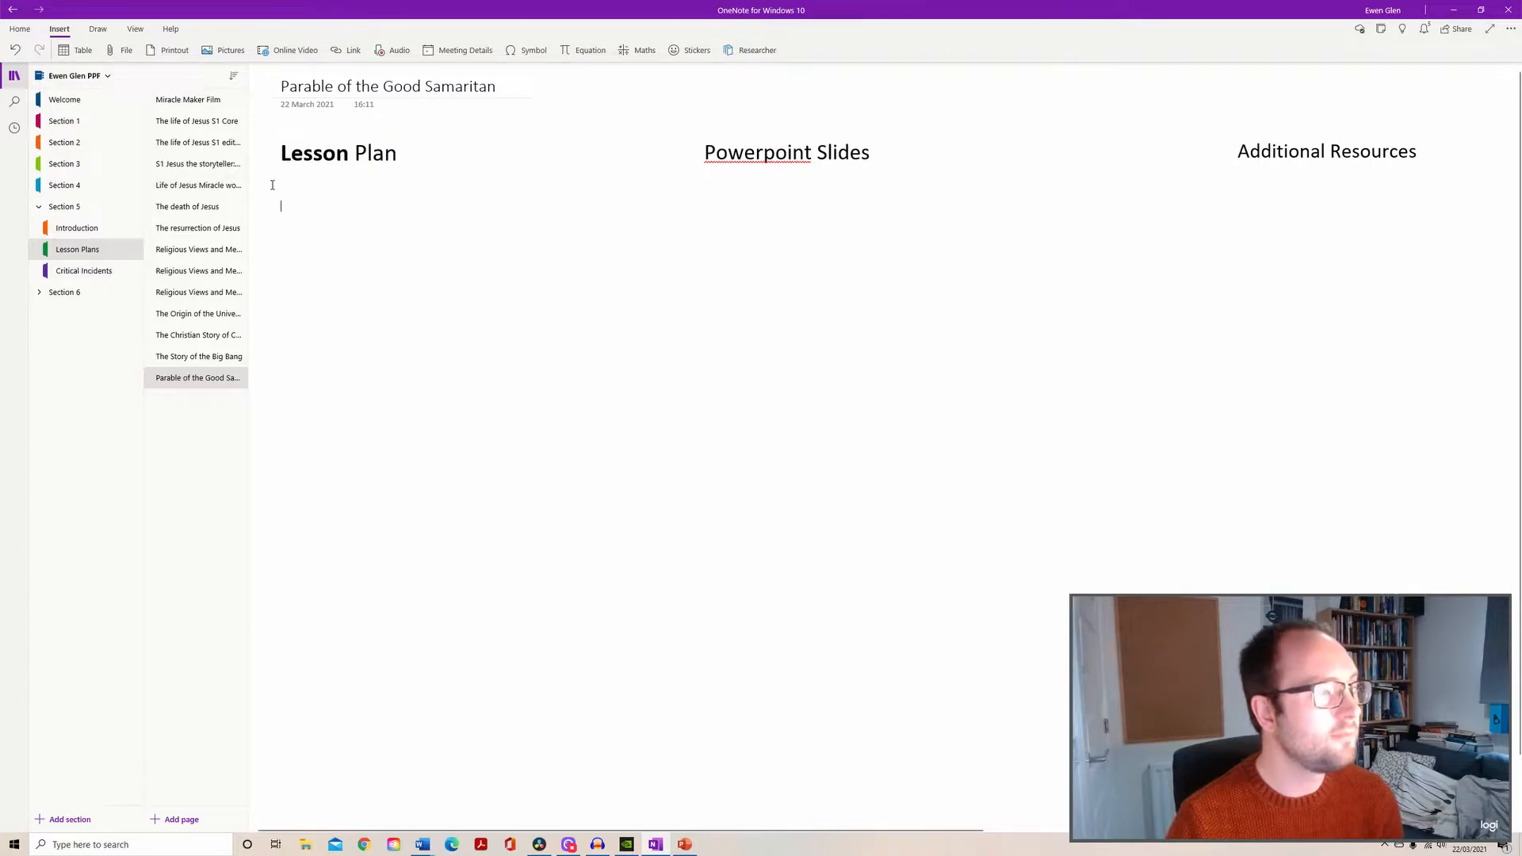
click(163, 49)
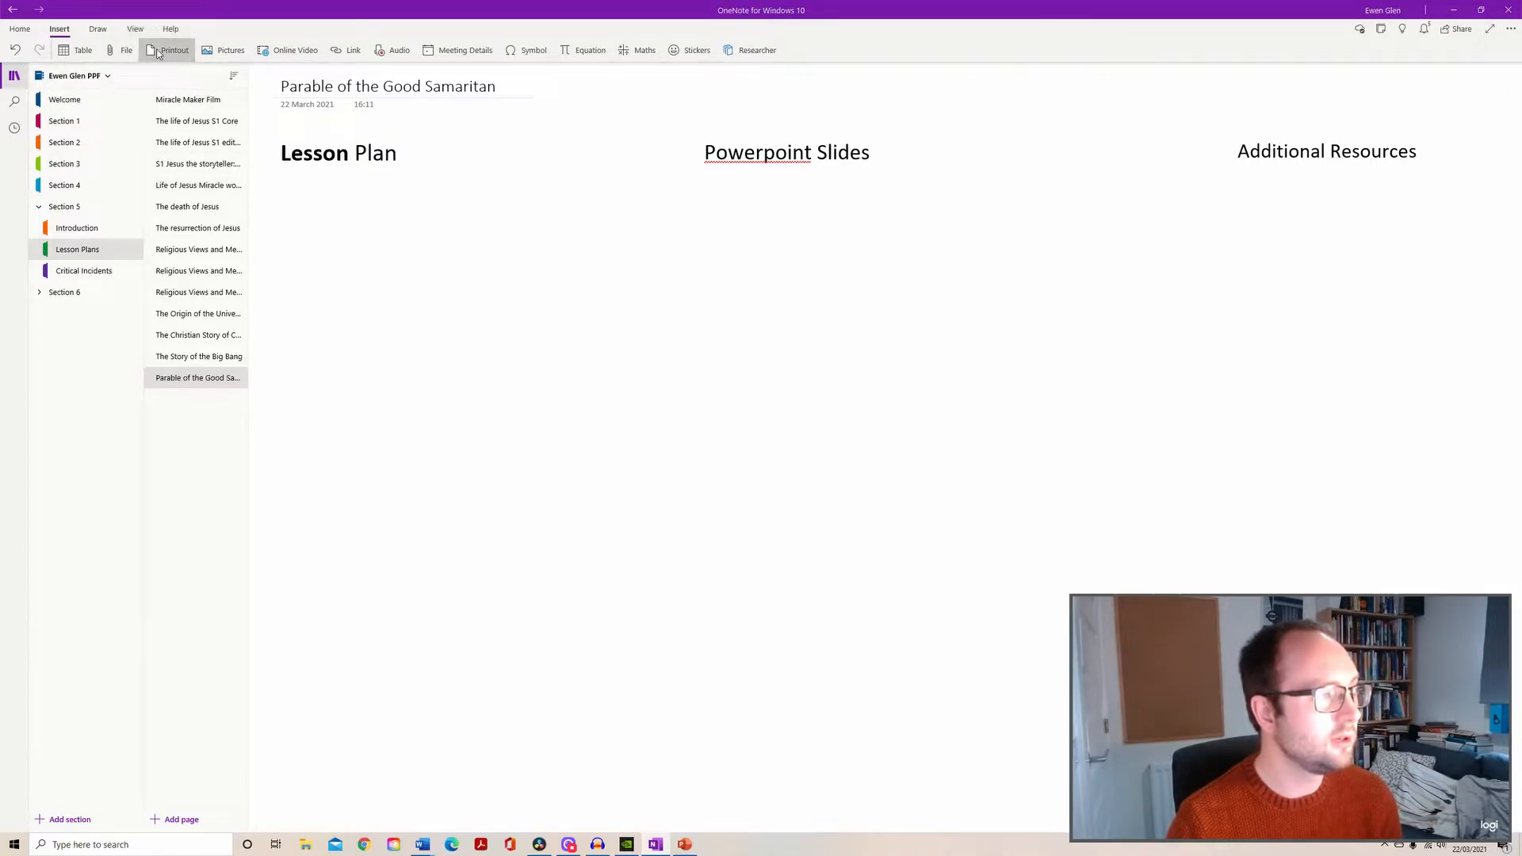
click(133, 100)
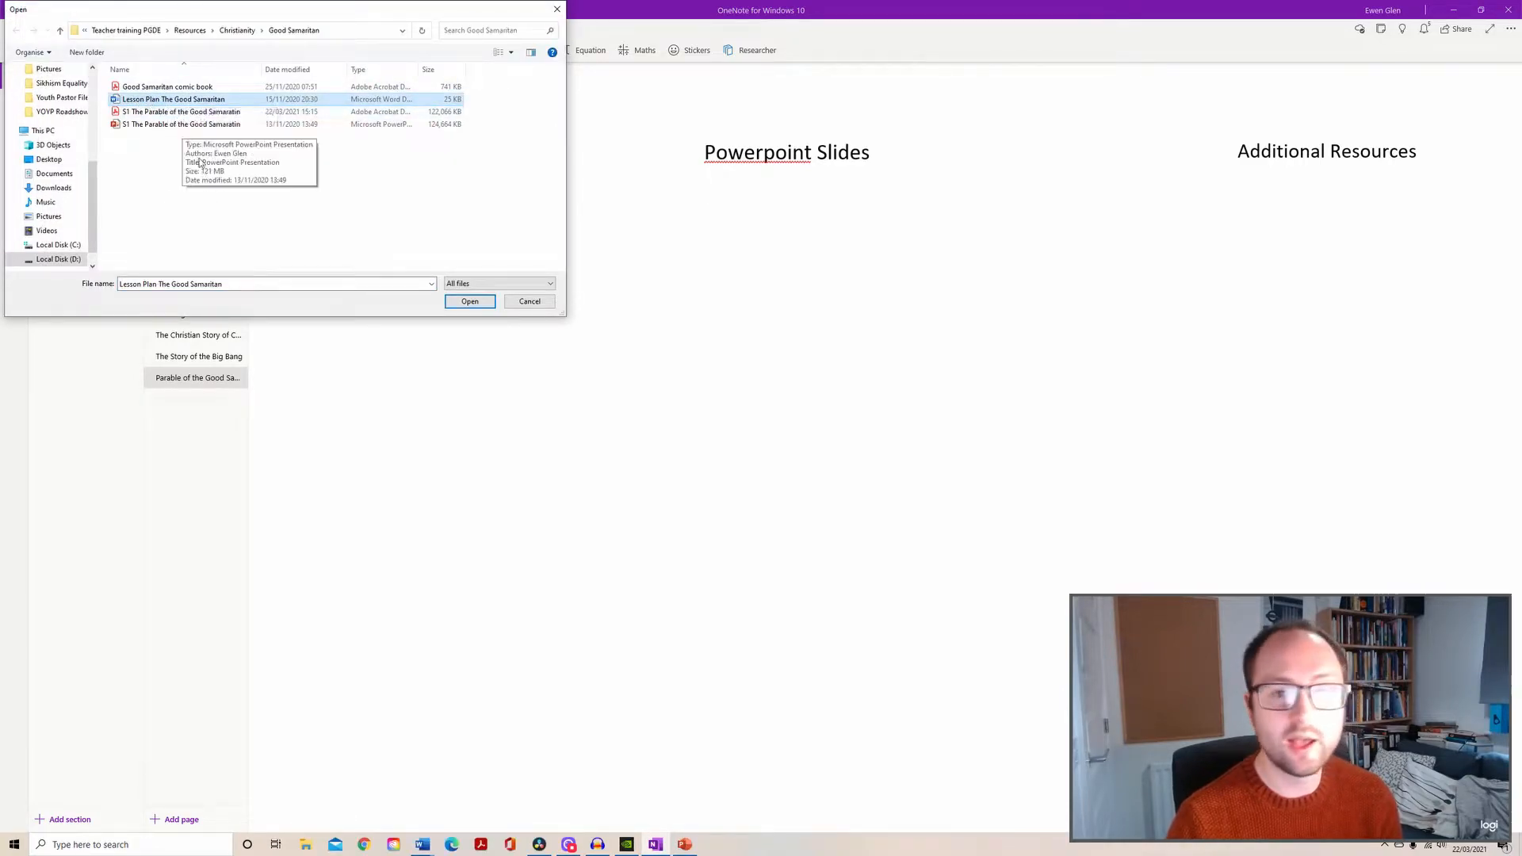
click(477, 305)
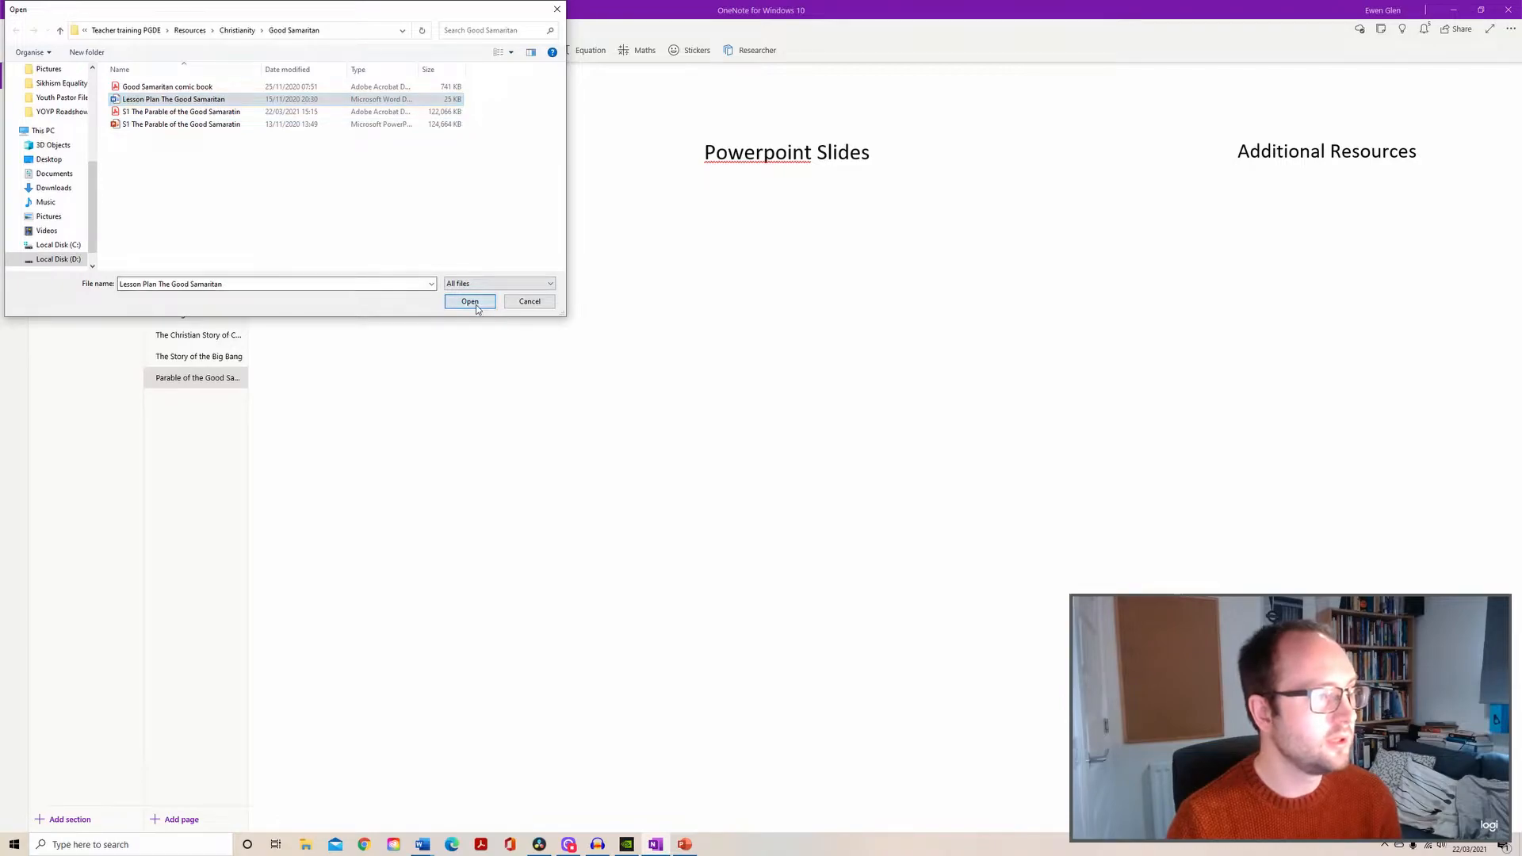
Delete the two attached file icons above the lesson plan printout, keeping the printed pages.
scroll(671, 382, up, 5)
scroll(671, 382, up, 5)
scroll(1077, 347, down, 3)
scroll(1077, 347, down, 2)
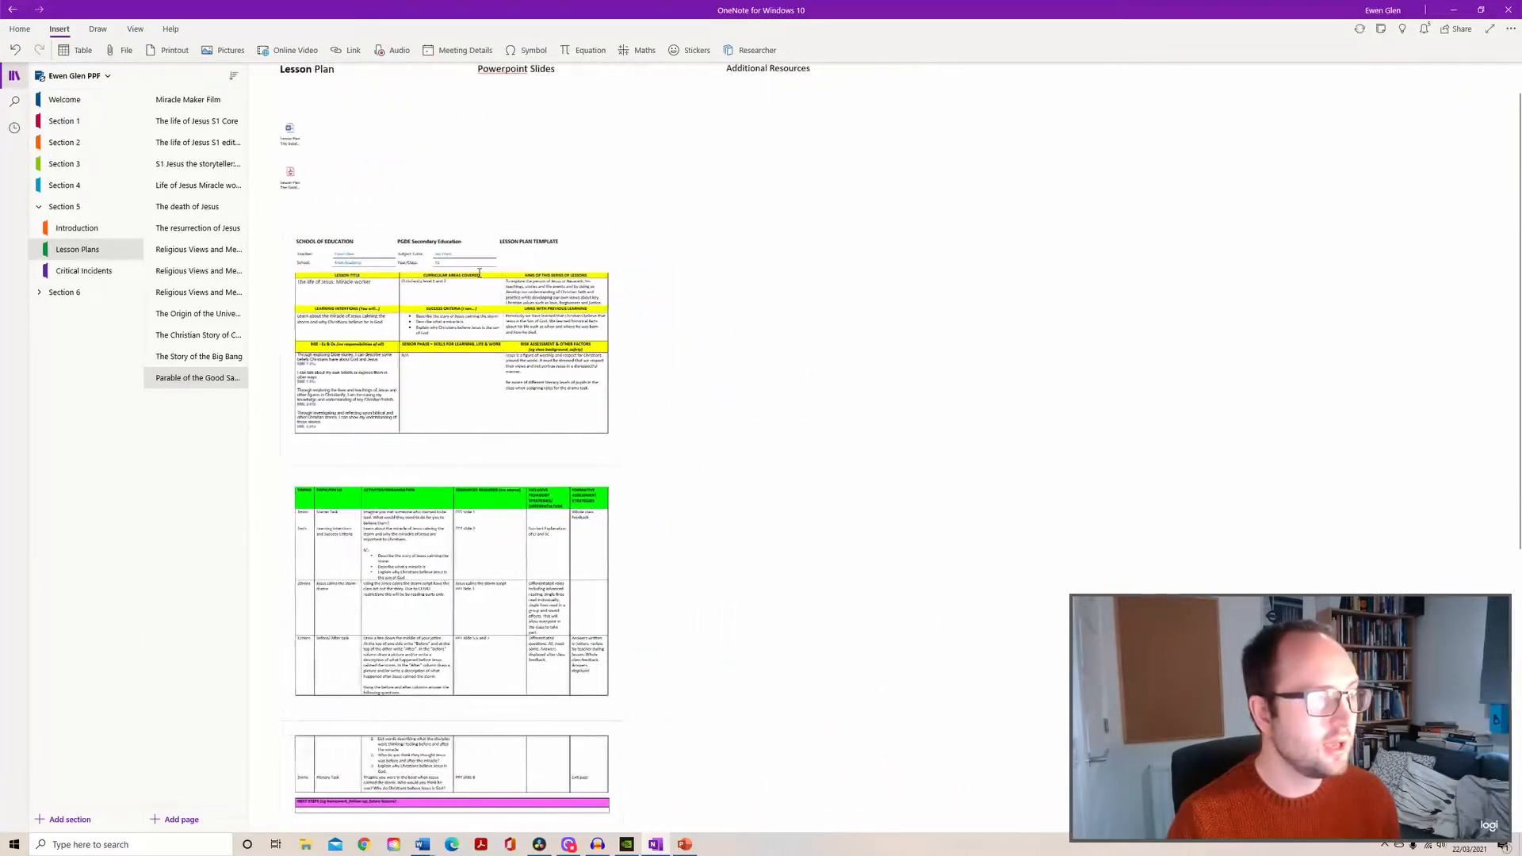
click(457, 298)
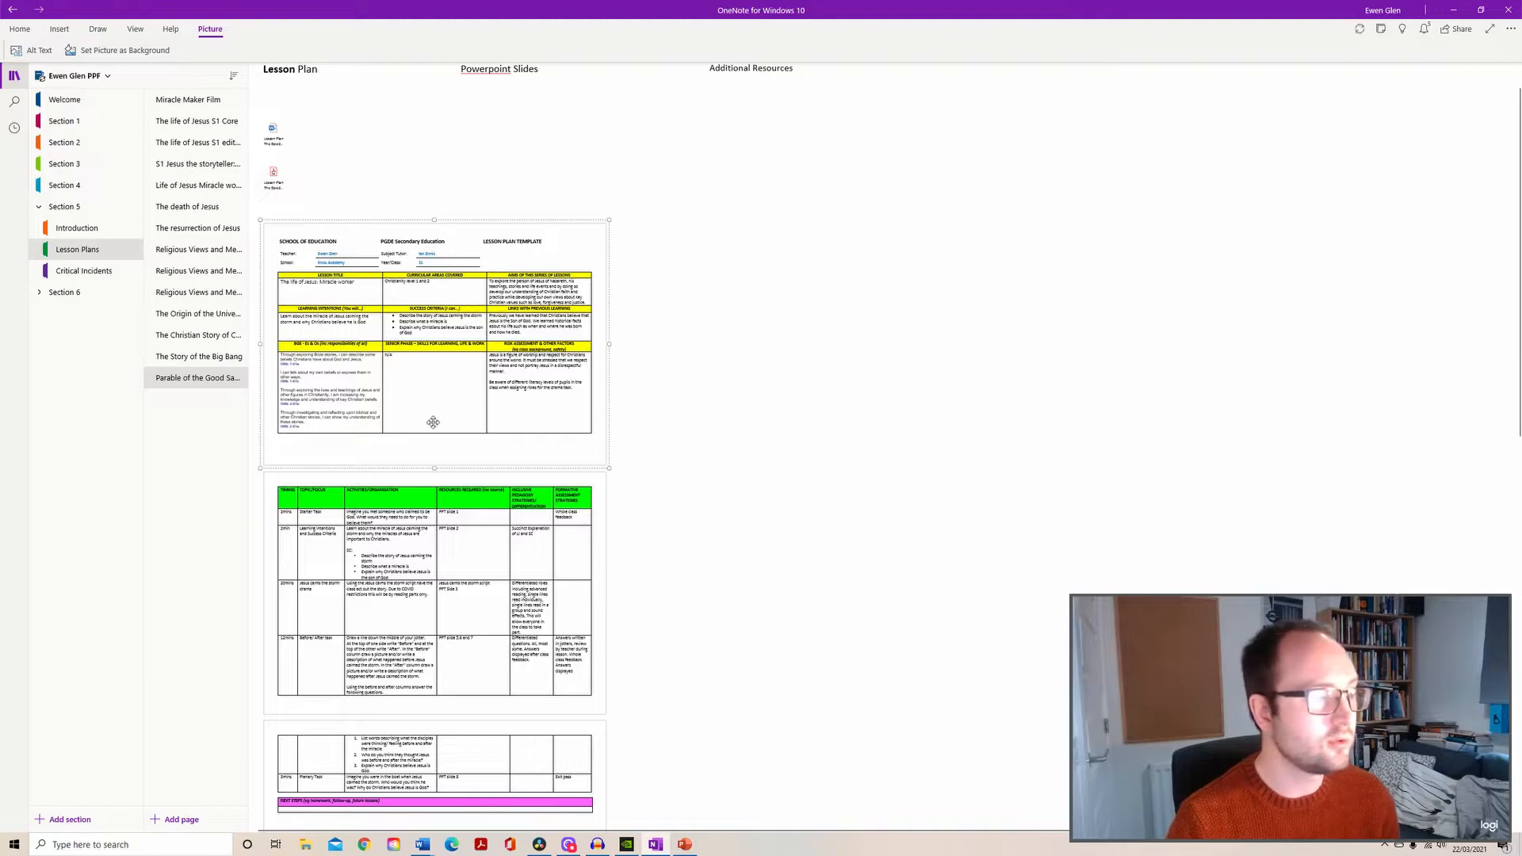
click(463, 702)
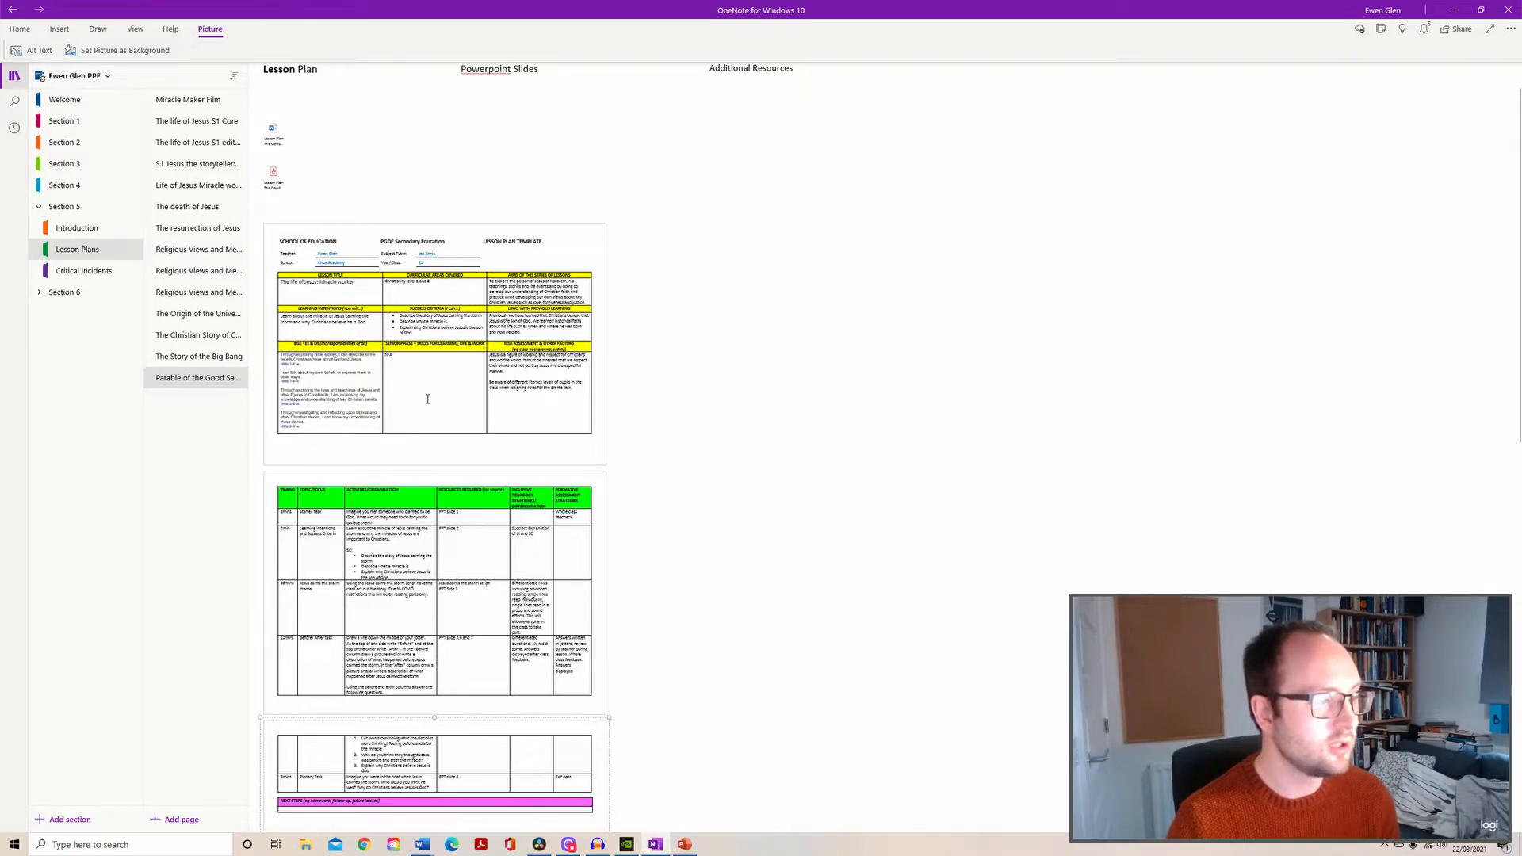
click(432, 289)
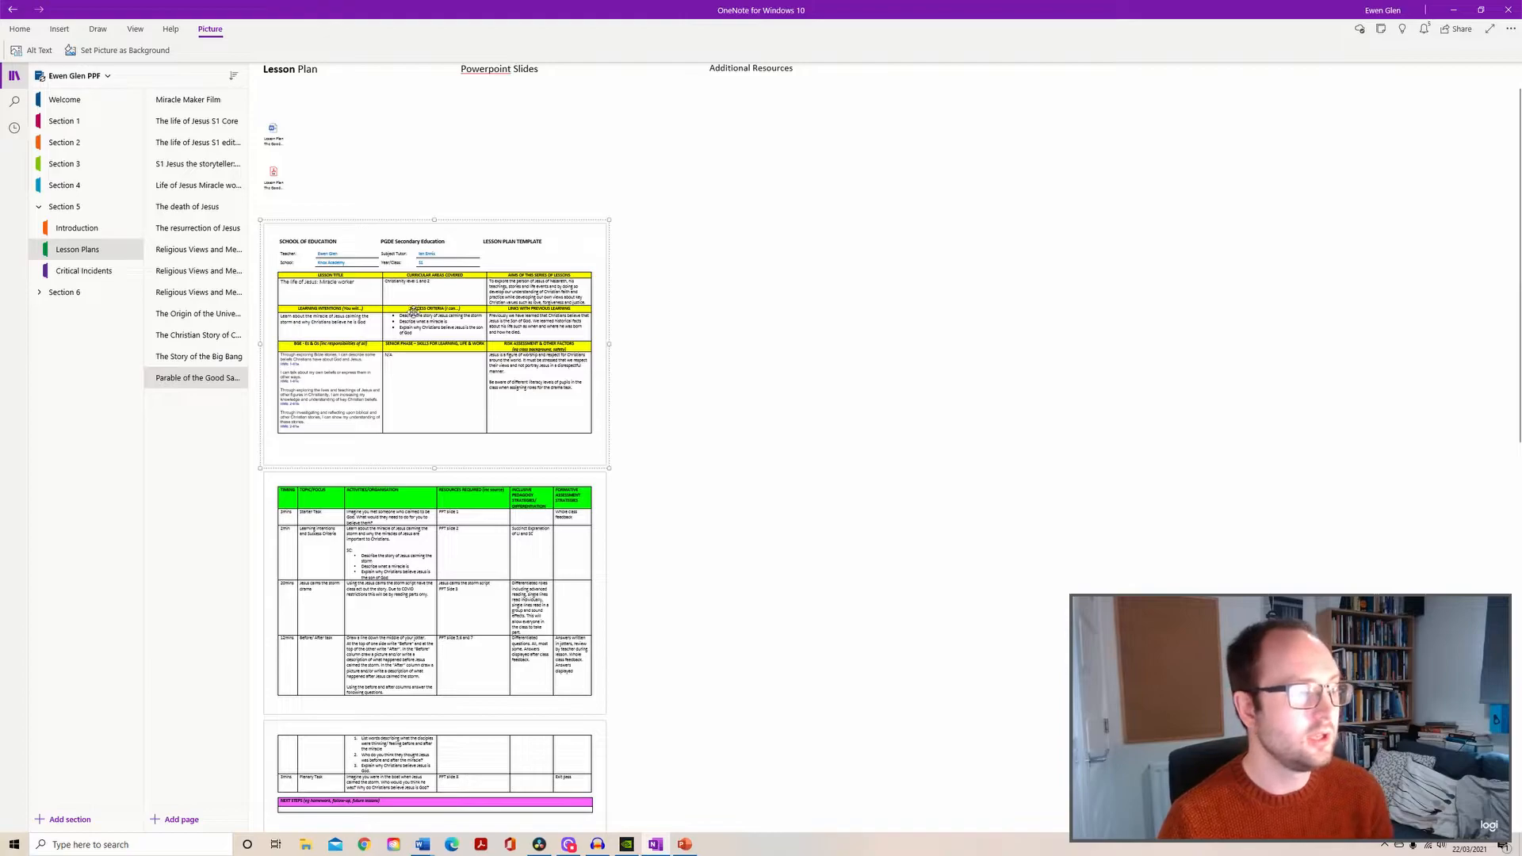
click(324, 122)
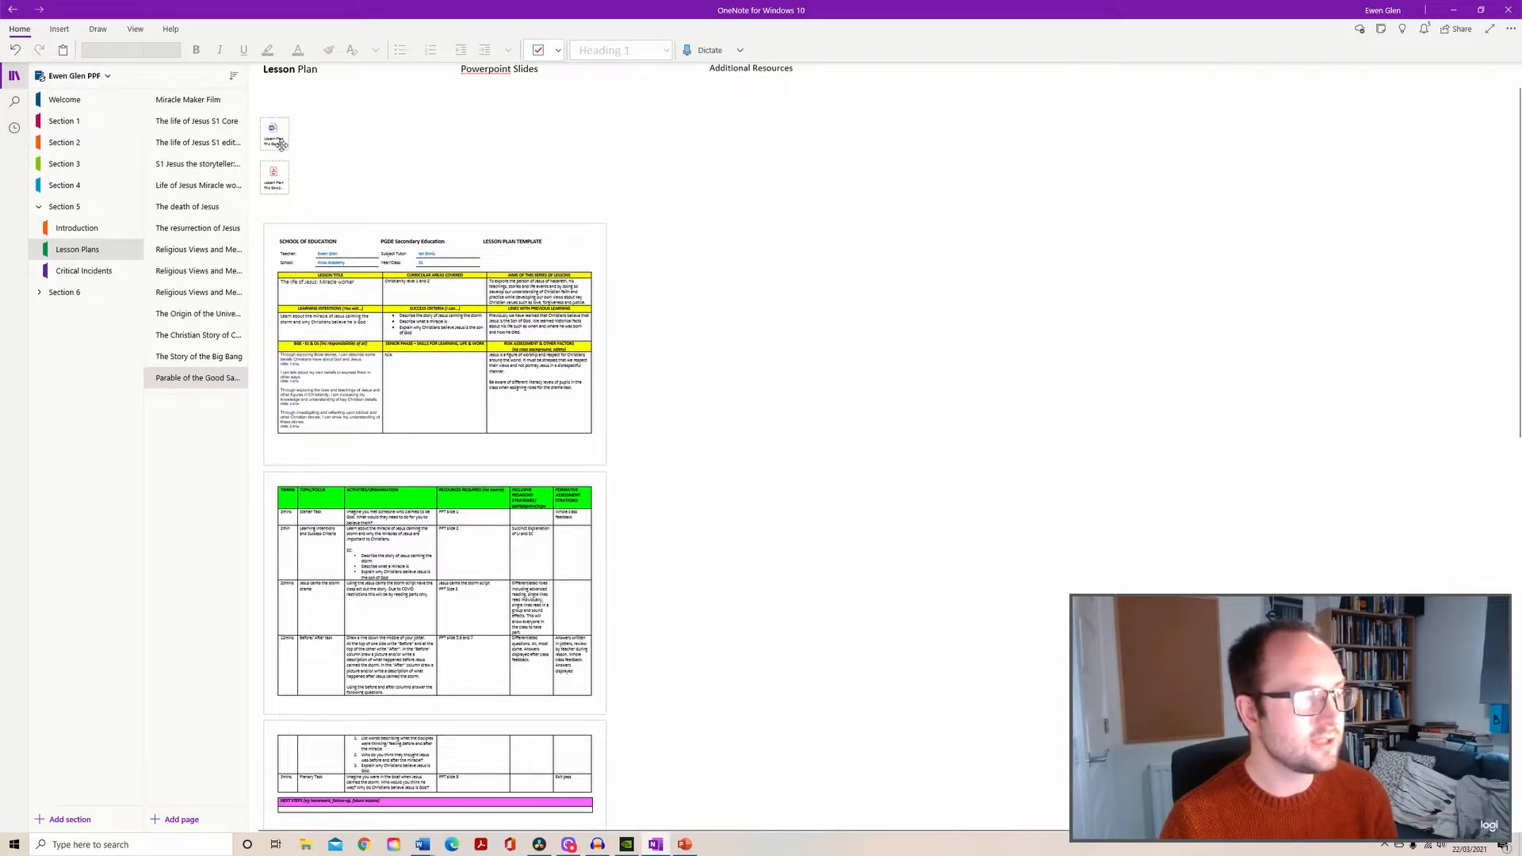
drag(310, 120, 252, 208)
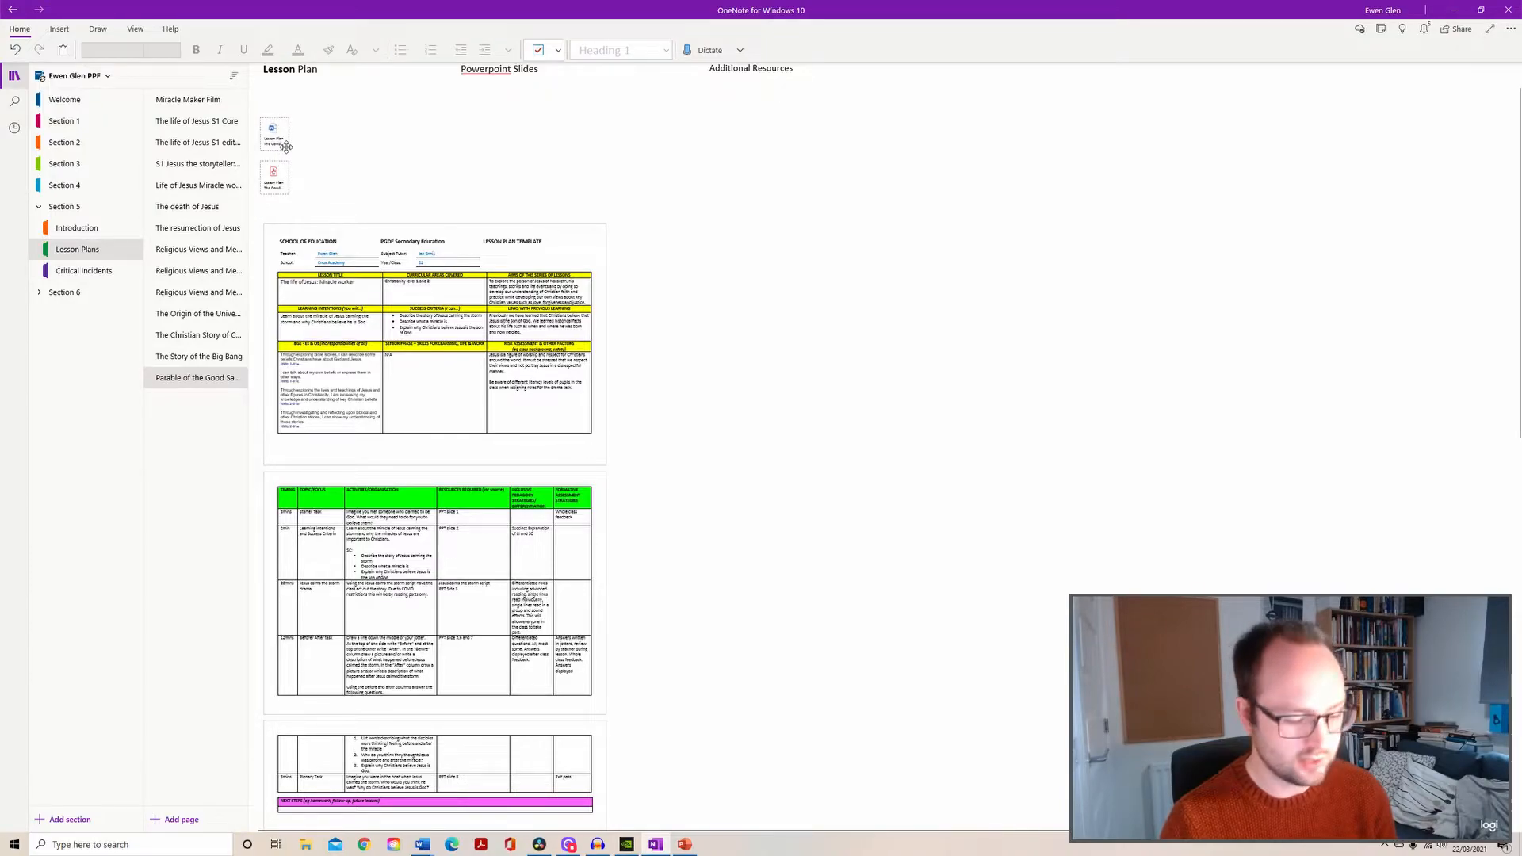
key(Delete)
Move the lesson plan printout pages up so they stack directly beneath the Lesson Plan heading.
click(424, 311)
drag(425, 311, 425, 186)
click(441, 500)
drag(460, 584, 460, 459)
scroll(455, 602, down, 2)
drag(448, 630, 454, 537)
click(438, 707)
drag(437, 710, 444, 594)
scroll(668, 537, up, 3)
Shrink the first two lesson plan pages to about three quarters of their width and stack them closely under the heading.
click(413, 228)
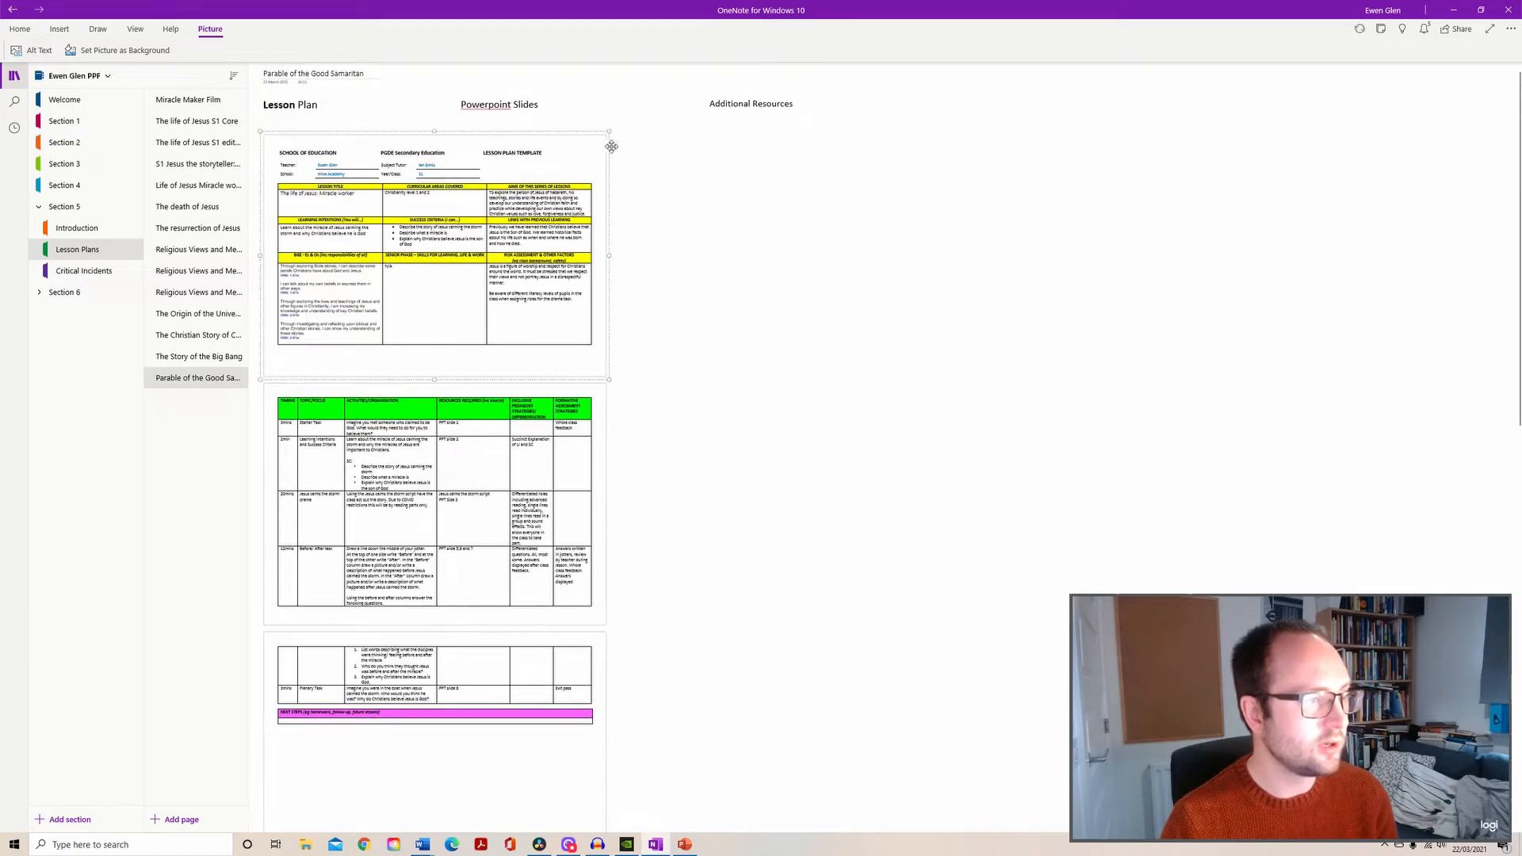
drag(609, 136, 466, 198)
drag(432, 282, 425, 219)
click(589, 413)
drag(610, 381, 520, 456)
drag(451, 511, 443, 388)
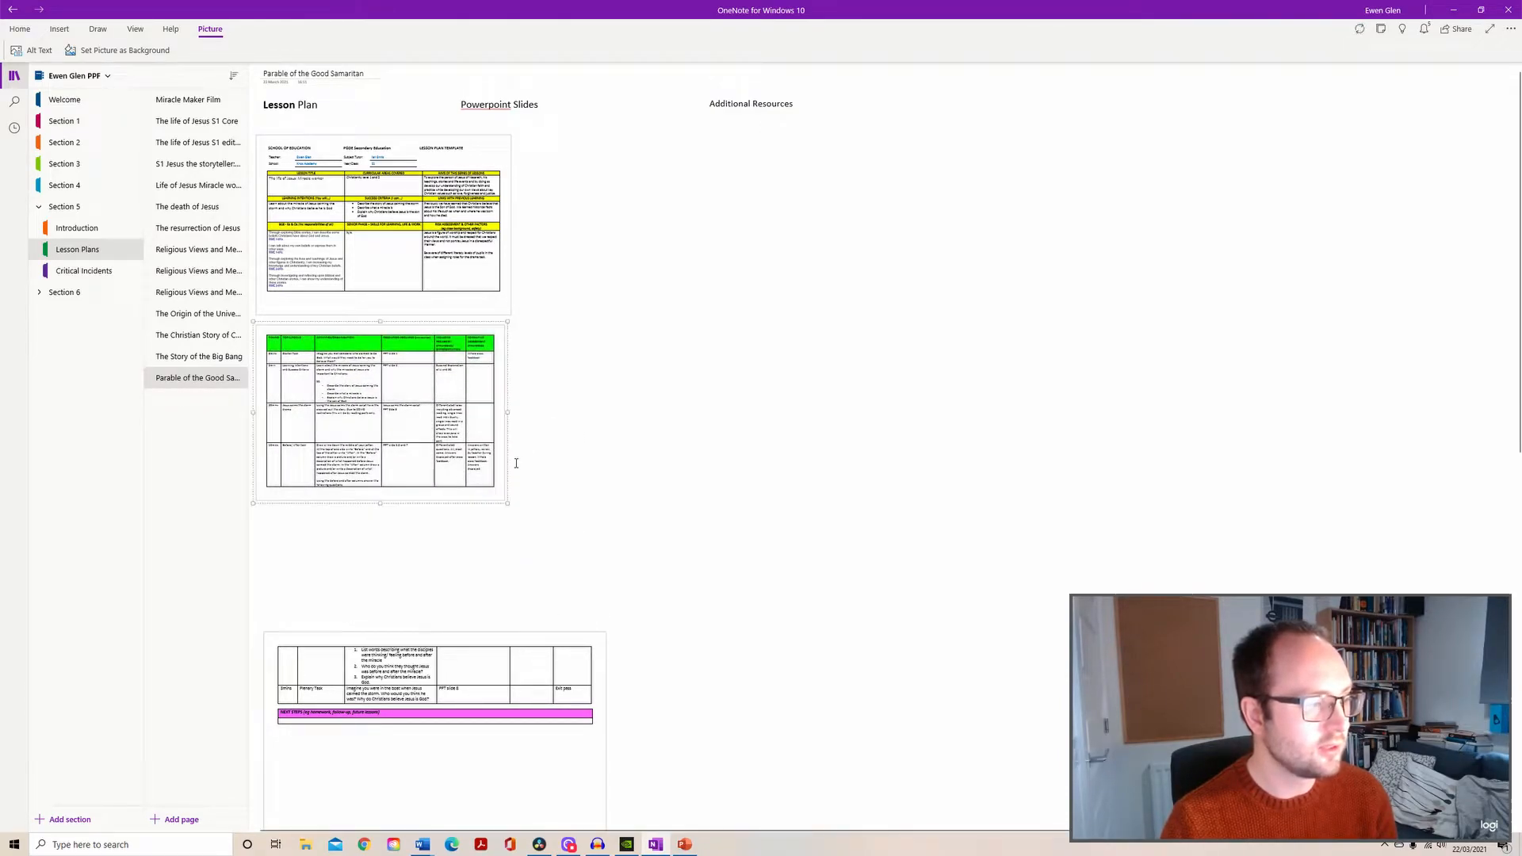
Shrink the third lesson plan page to match the other two and place it directly beneath the second page.
scroll(510, 464, down, 2)
click(612, 505)
click(612, 505)
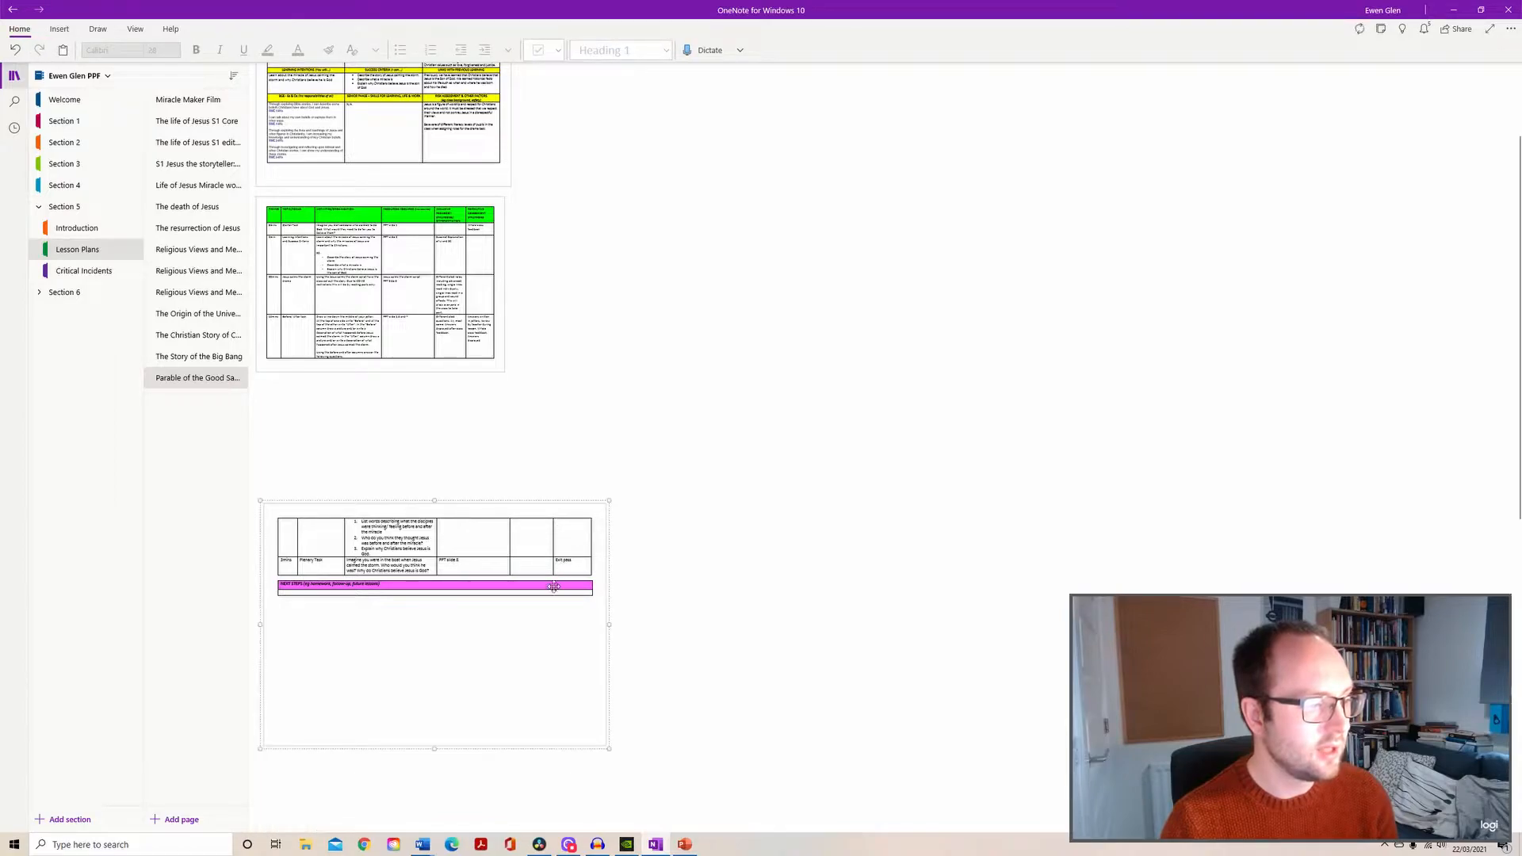
drag(608, 506, 520, 562)
drag(460, 643, 454, 476)
scroll(615, 504, up, 2)
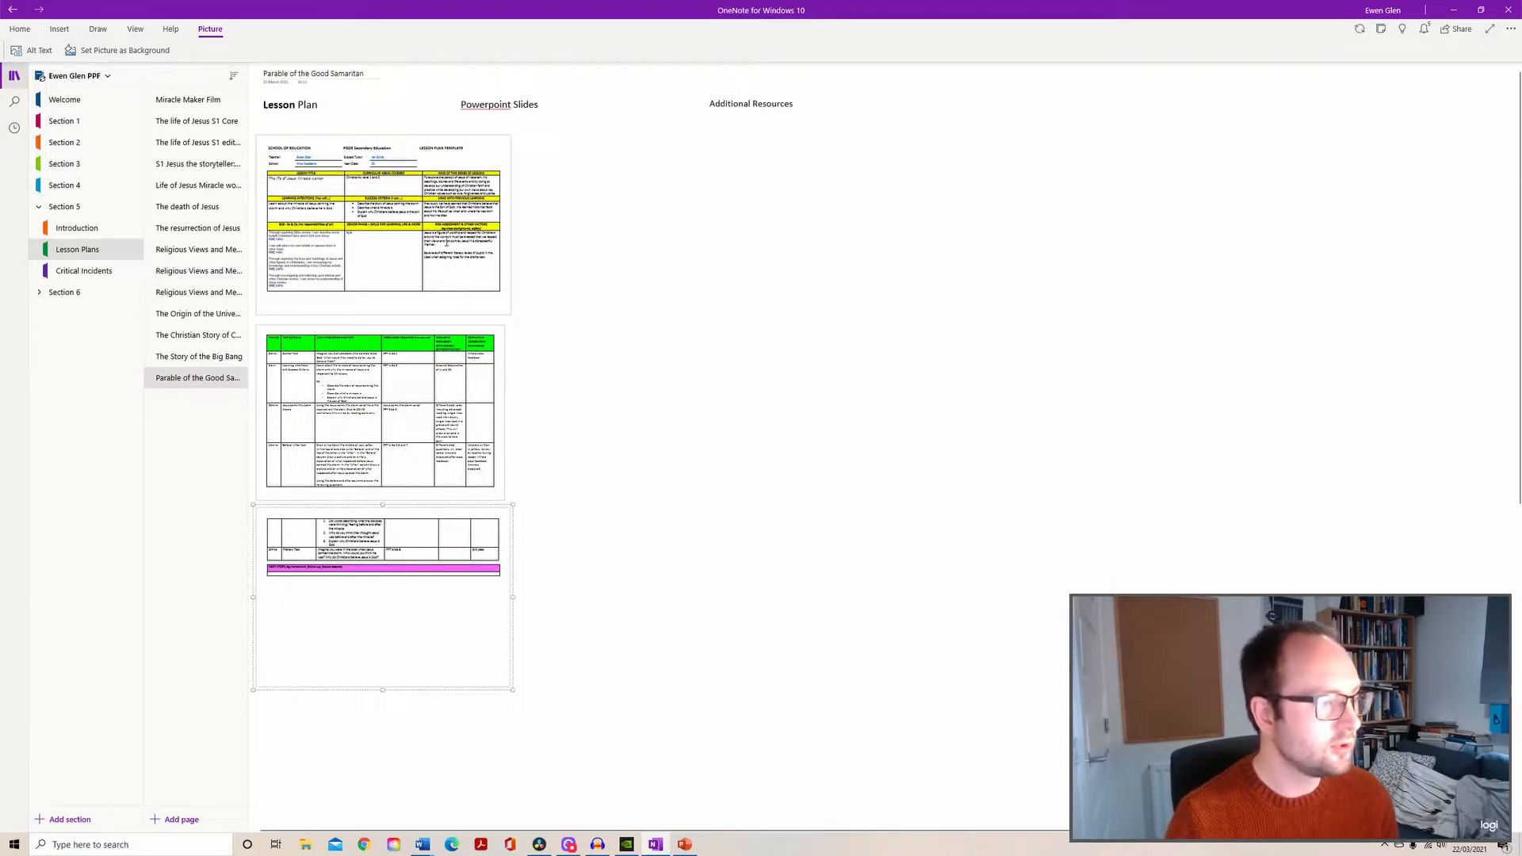
Shift the Powerpoint Slides and Additional Resources headings together farther away from the Lesson Plan column, keeping their spacing.
click(433, 79)
drag(434, 85, 951, 99)
click(729, 253)
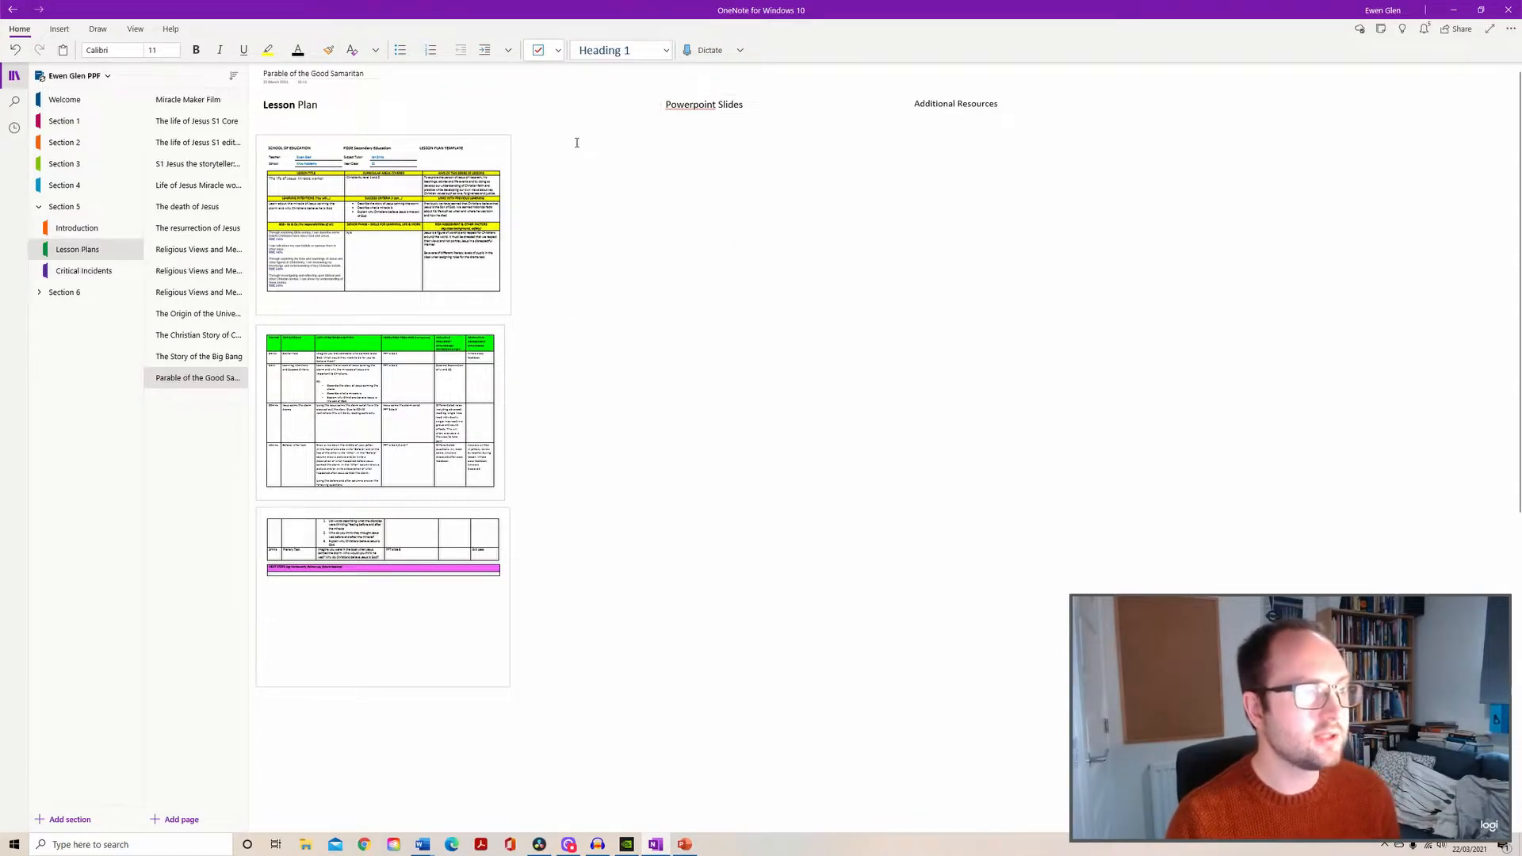
Try to insert a printout of the PowerPoint file "S1 The Parable of the Good Samaratin" beside the lesson plan.
click(62, 29)
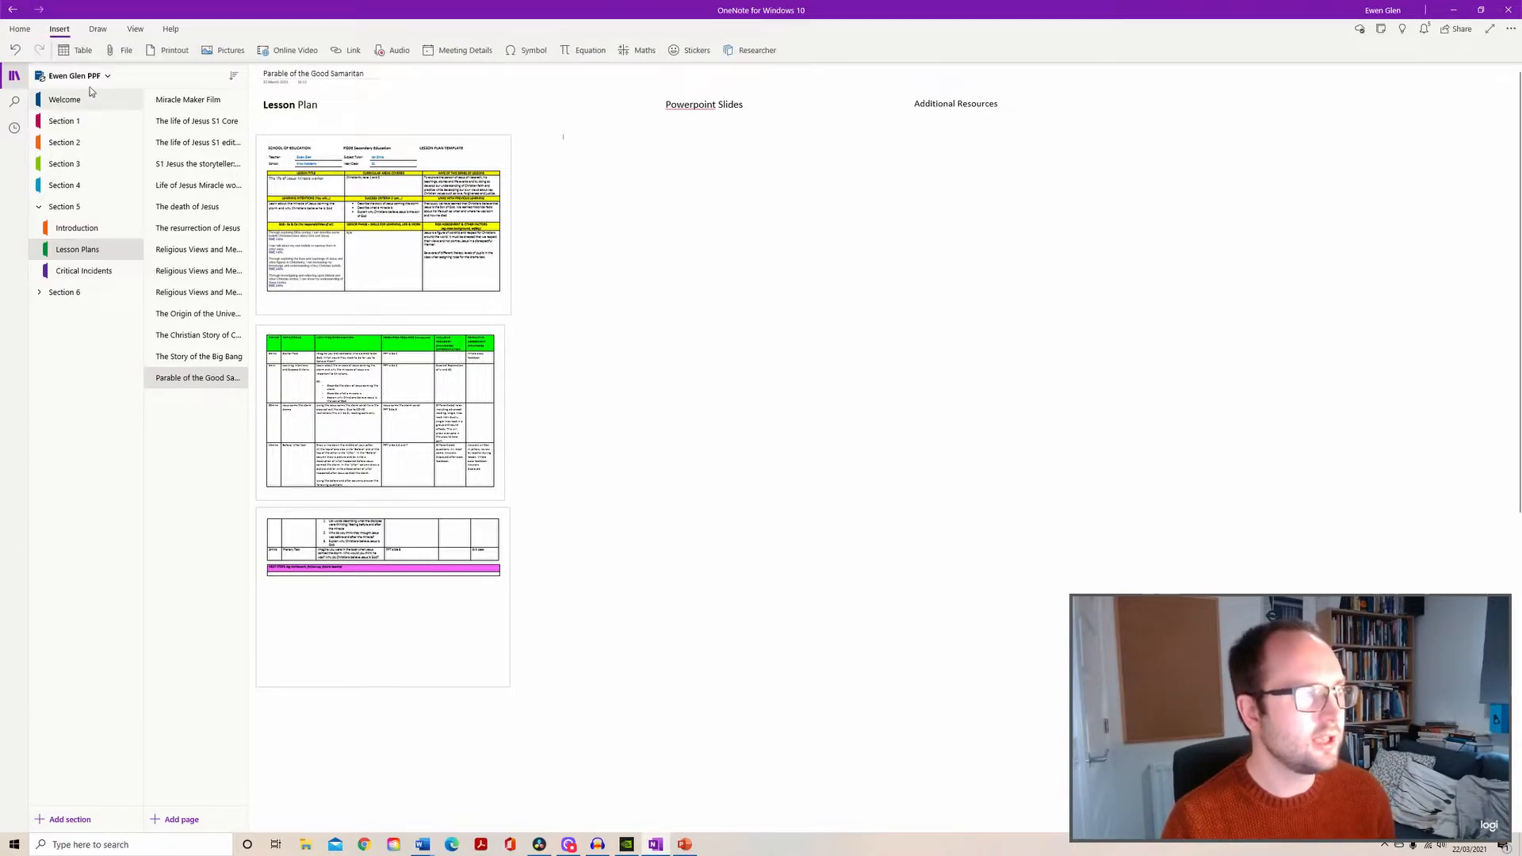
click(176, 55)
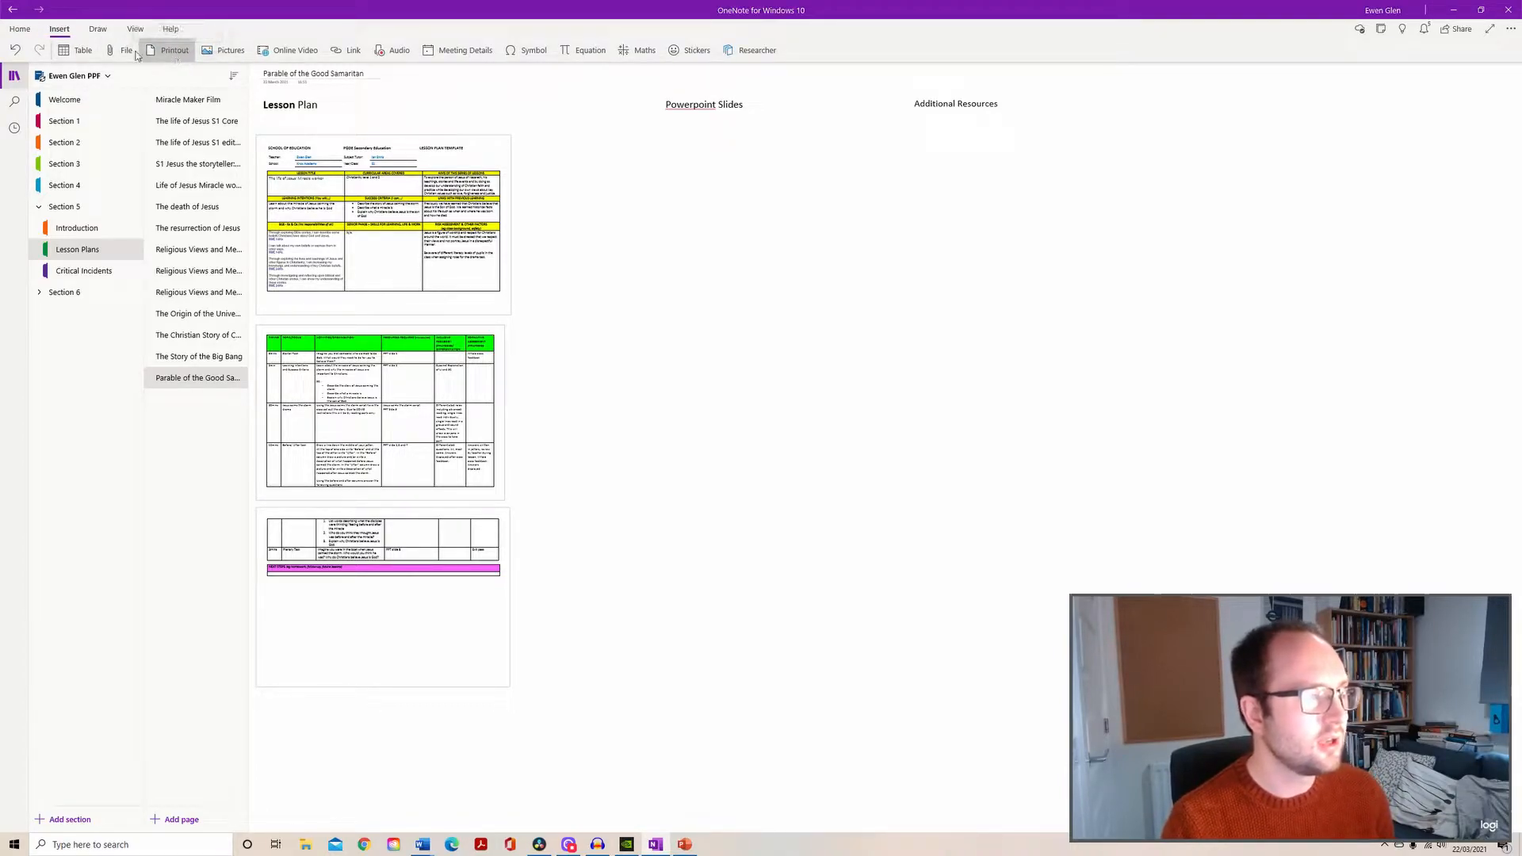
click(184, 123)
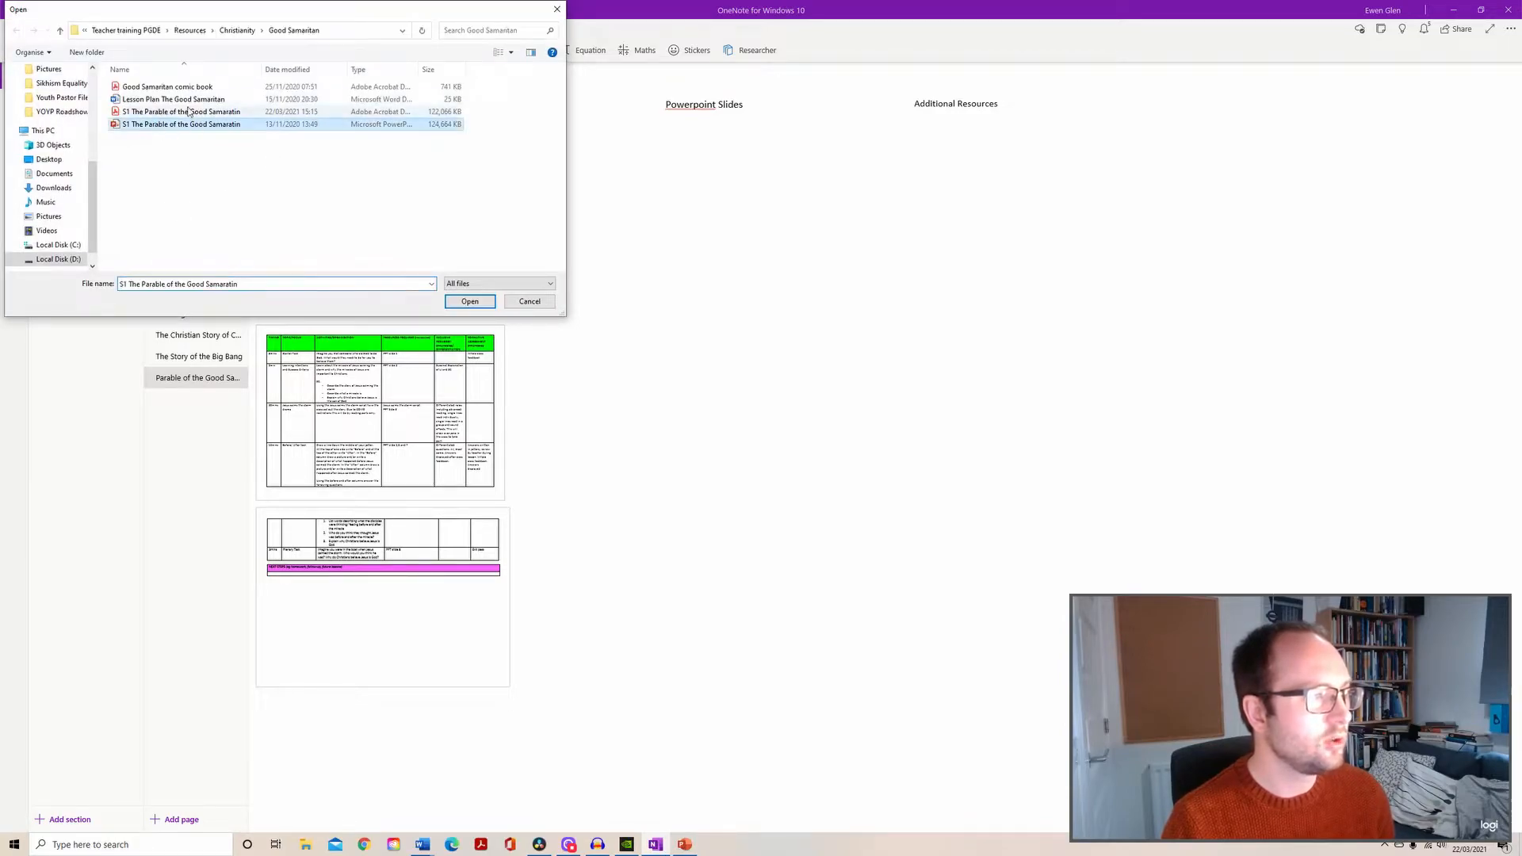
click(471, 300)
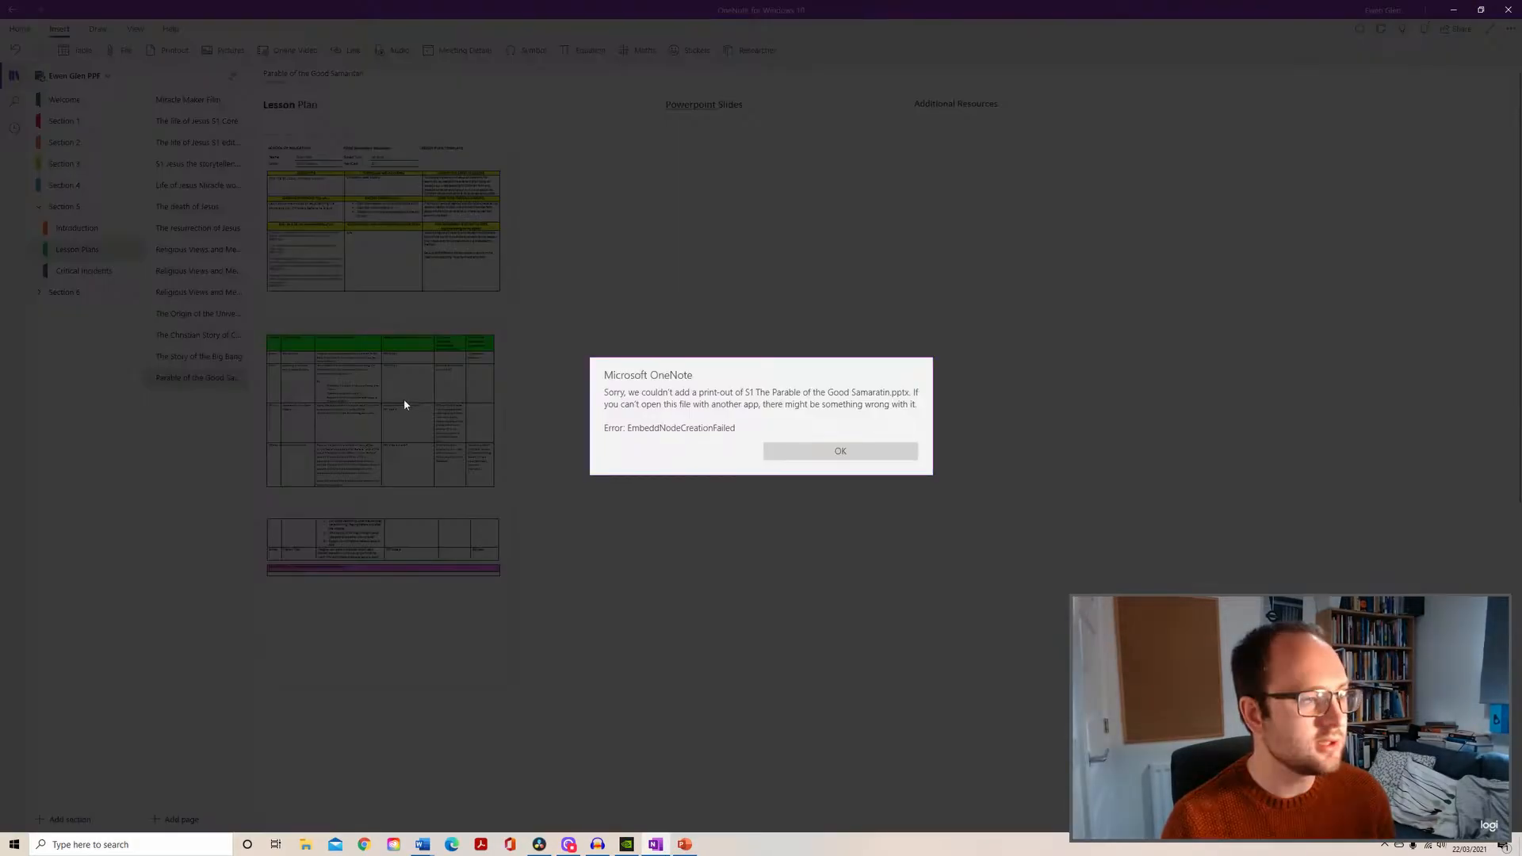
click(814, 458)
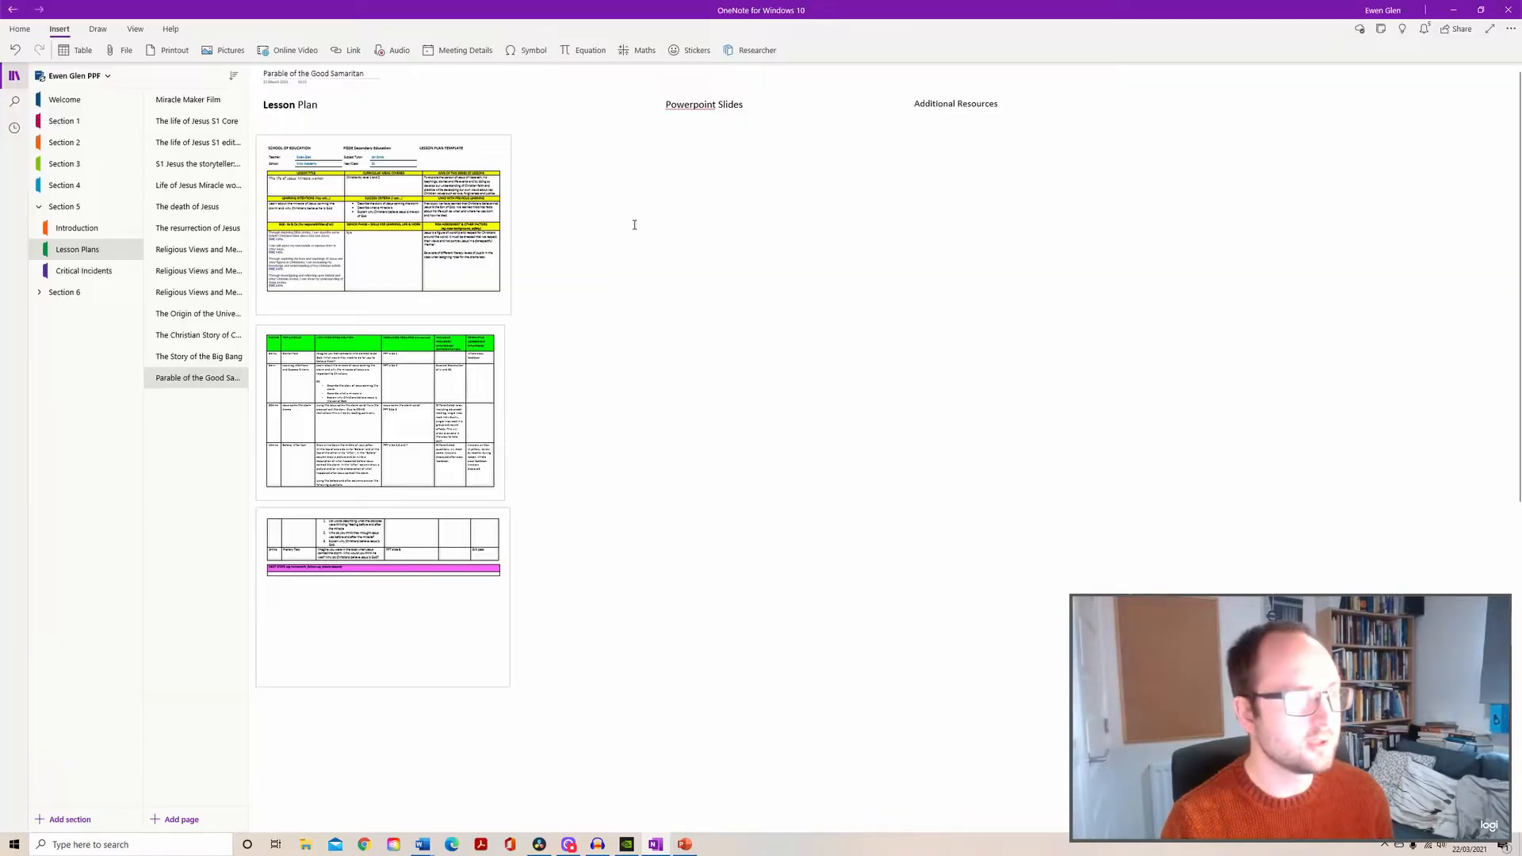
Switch to the Good Samaritan presentation in PowerPoint and print all its slides to the OneNote for Windows 10 printer.
click(588, 147)
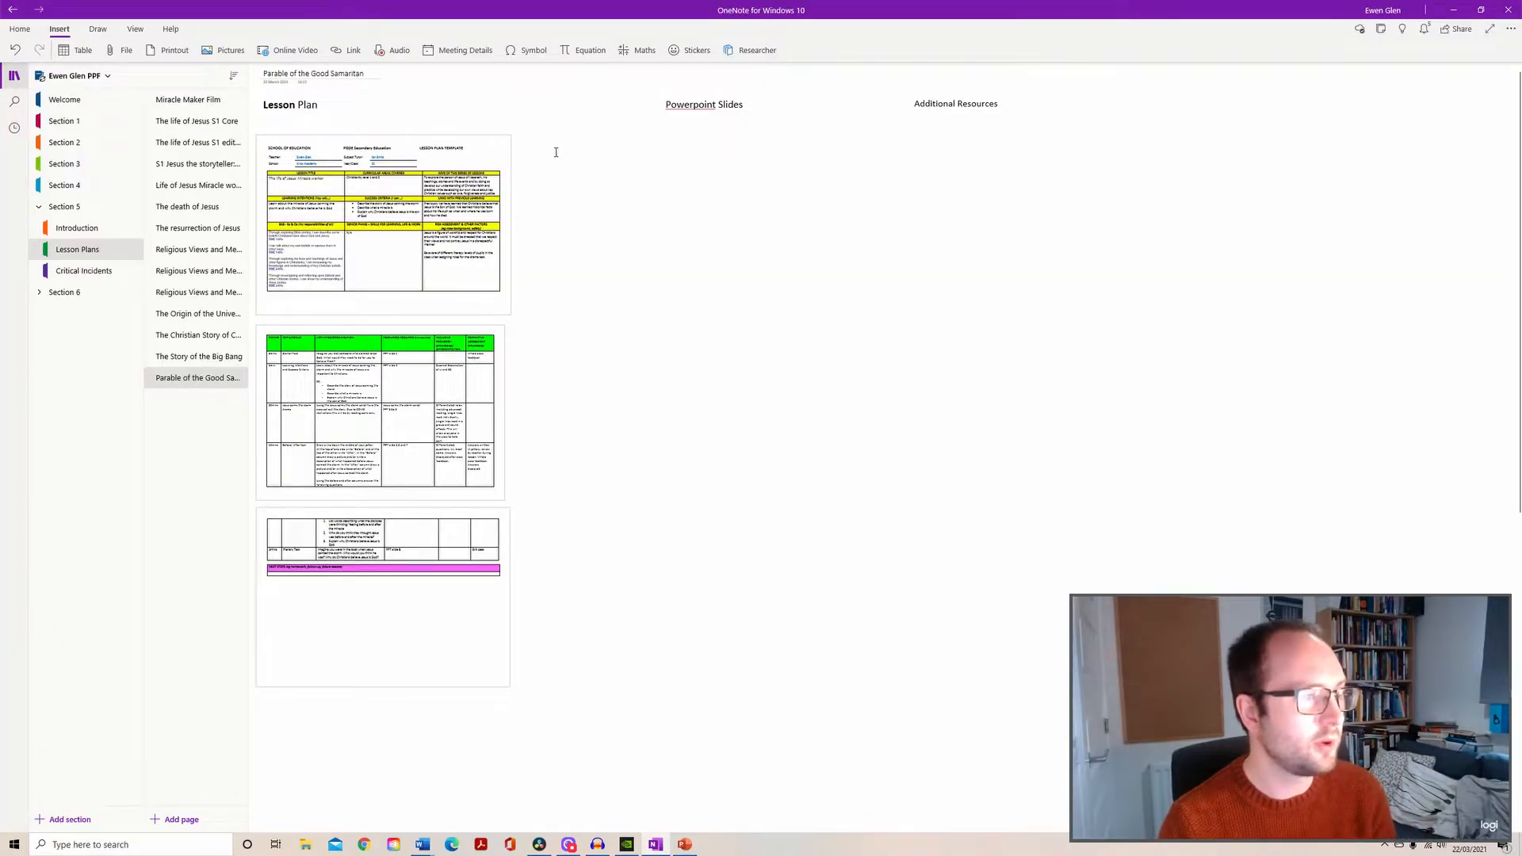
click(564, 140)
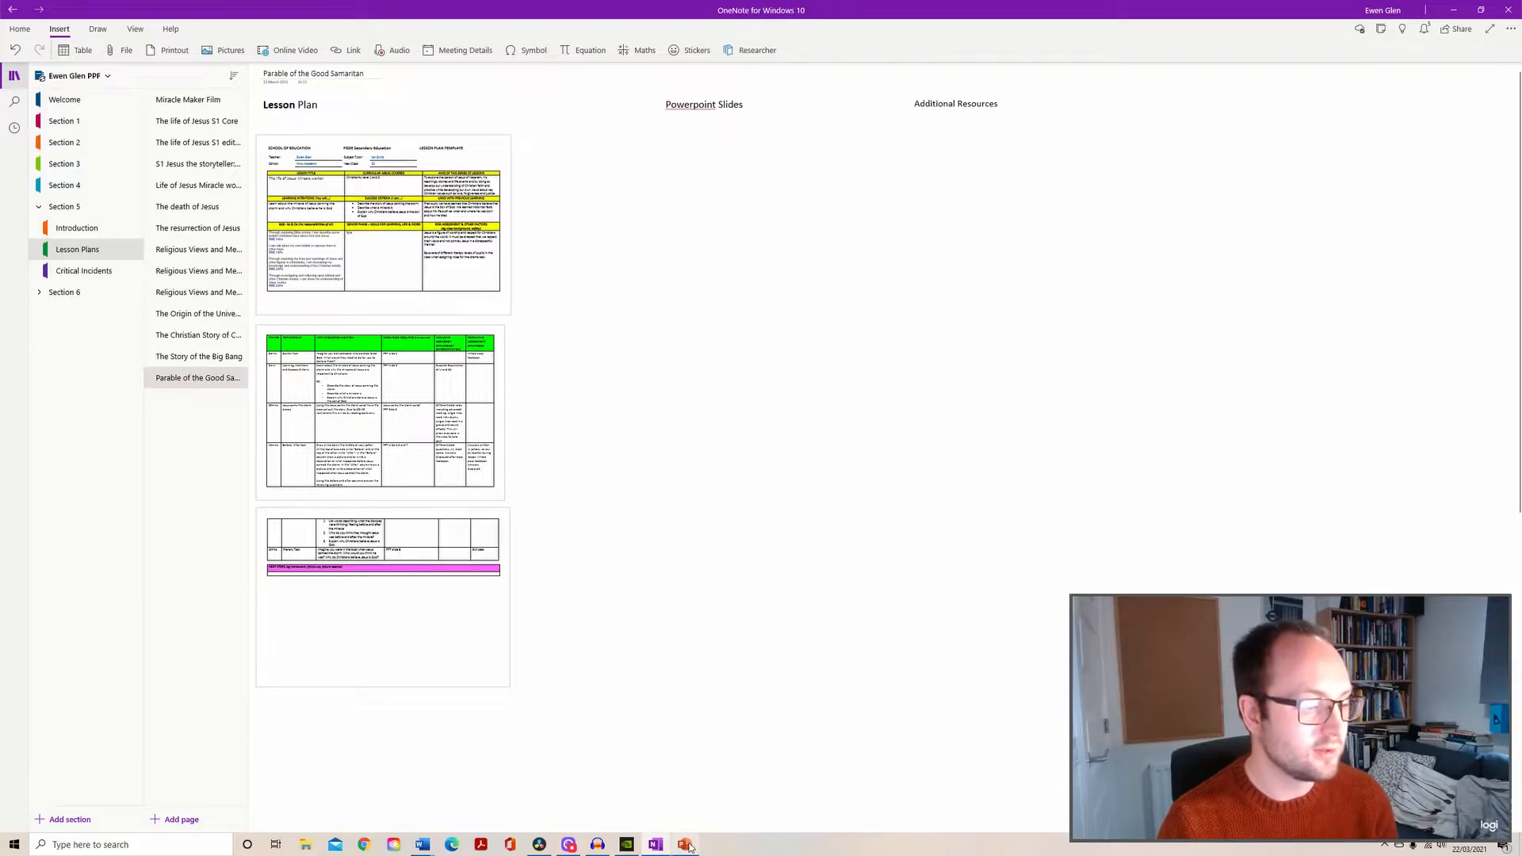
mouse_move(688, 846)
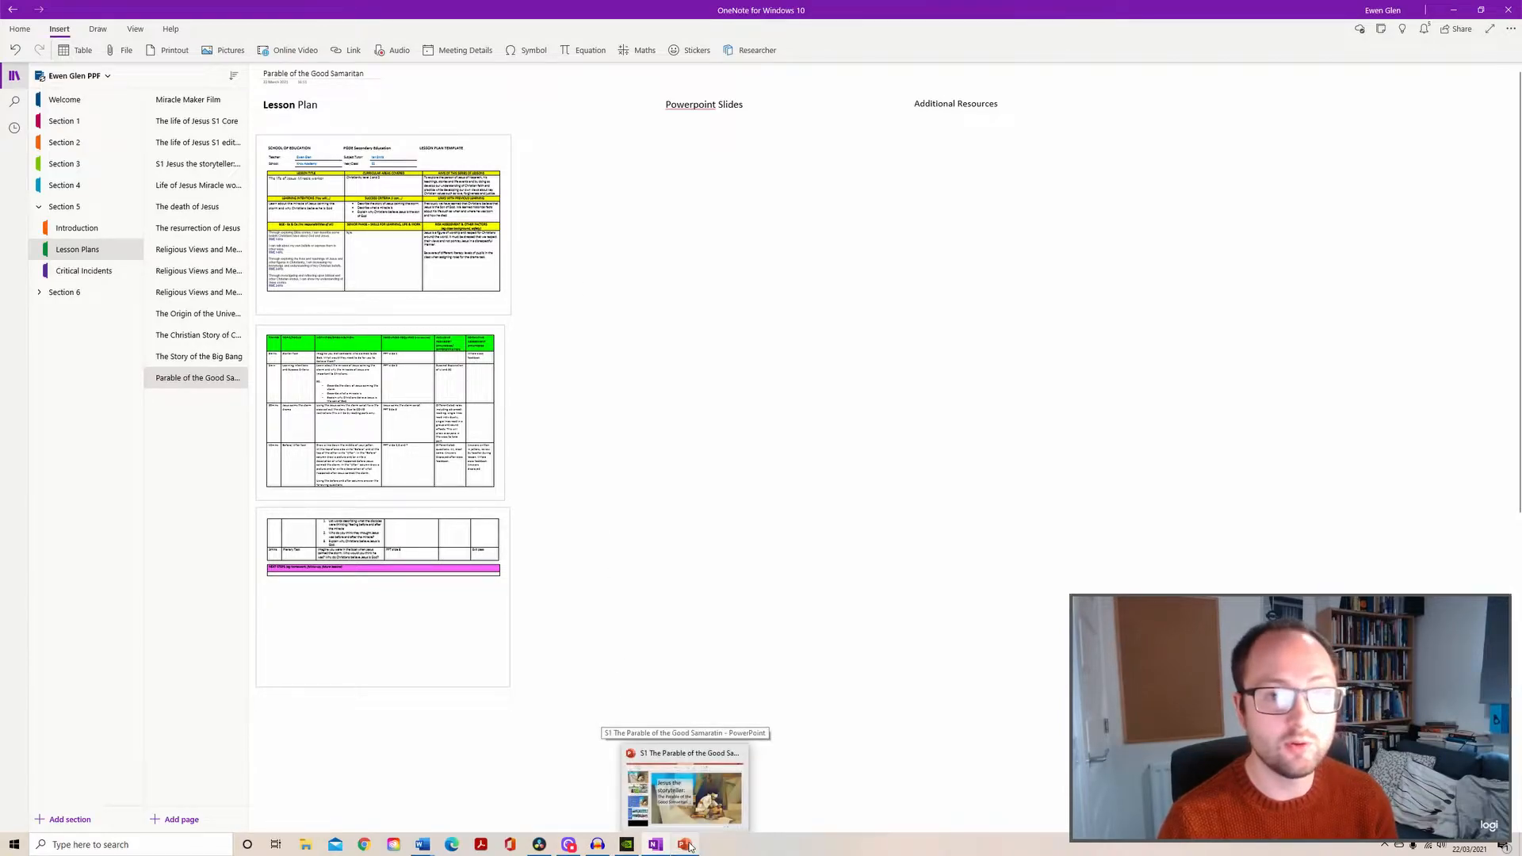
click(689, 846)
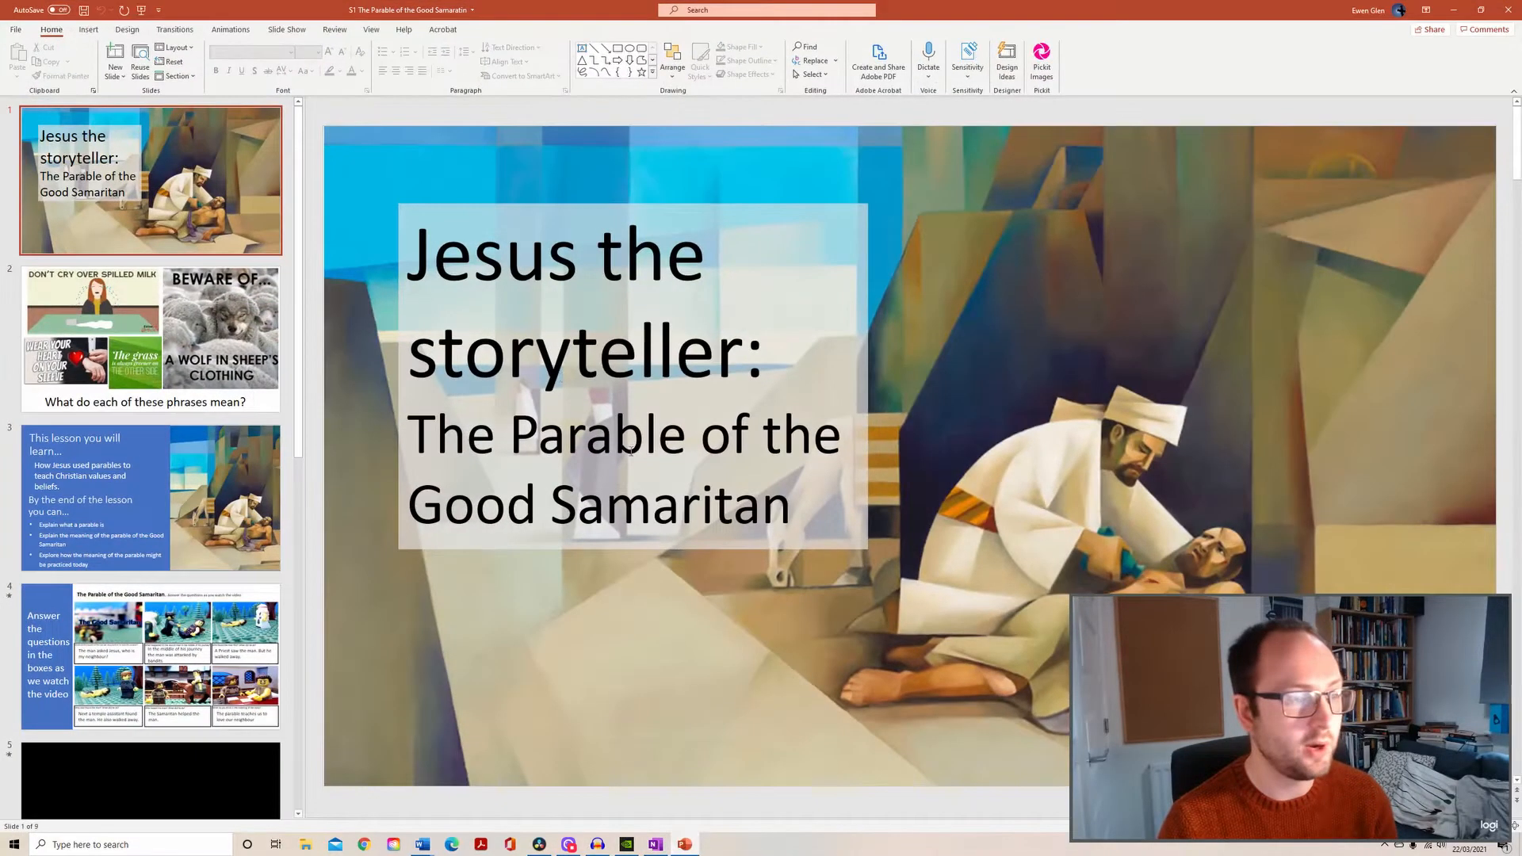
click(15, 31)
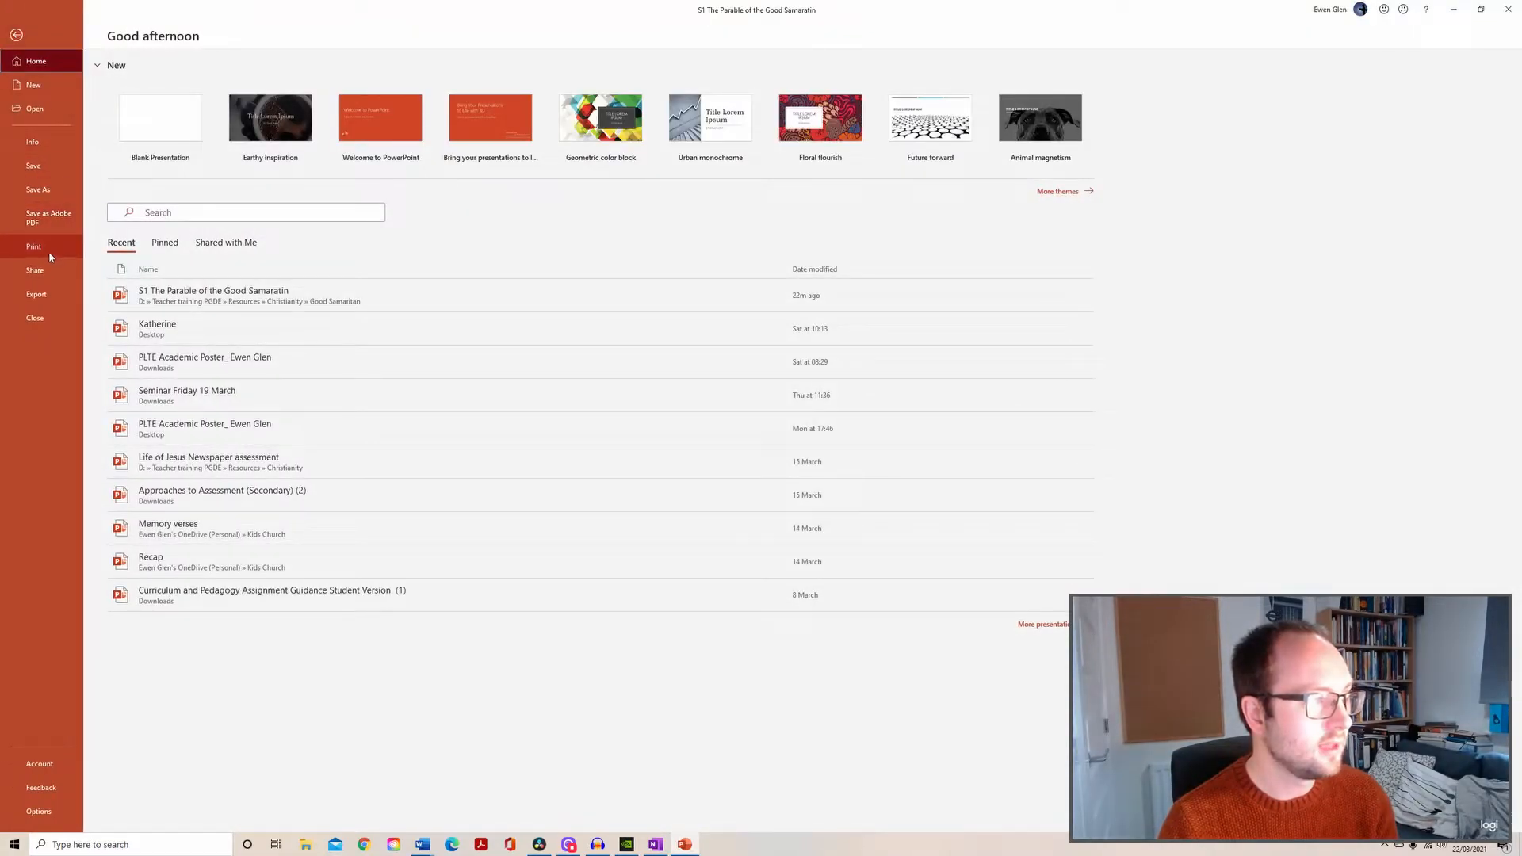
click(50, 256)
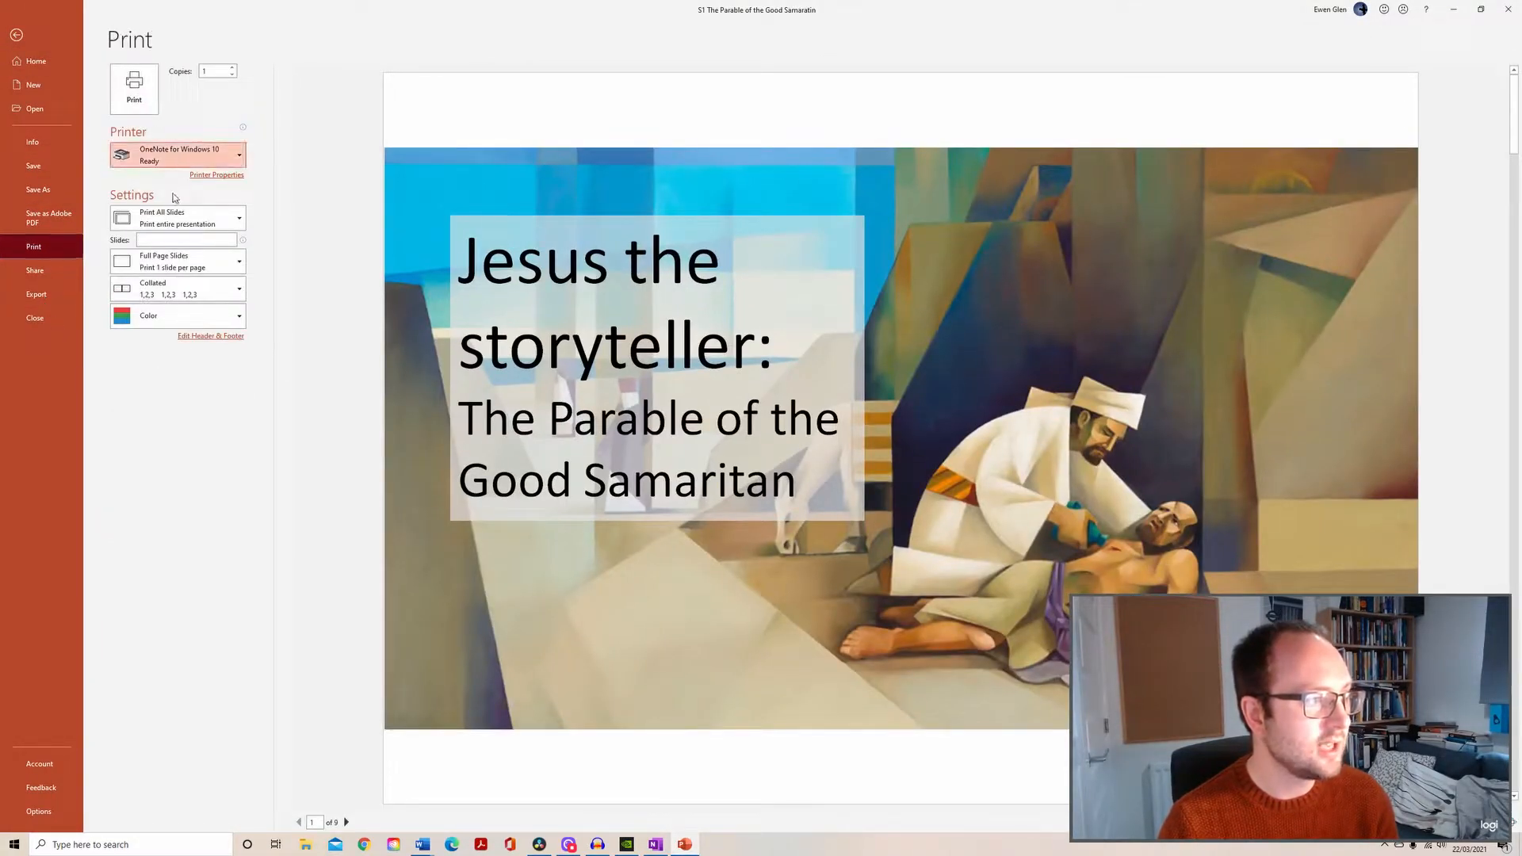
click(177, 155)
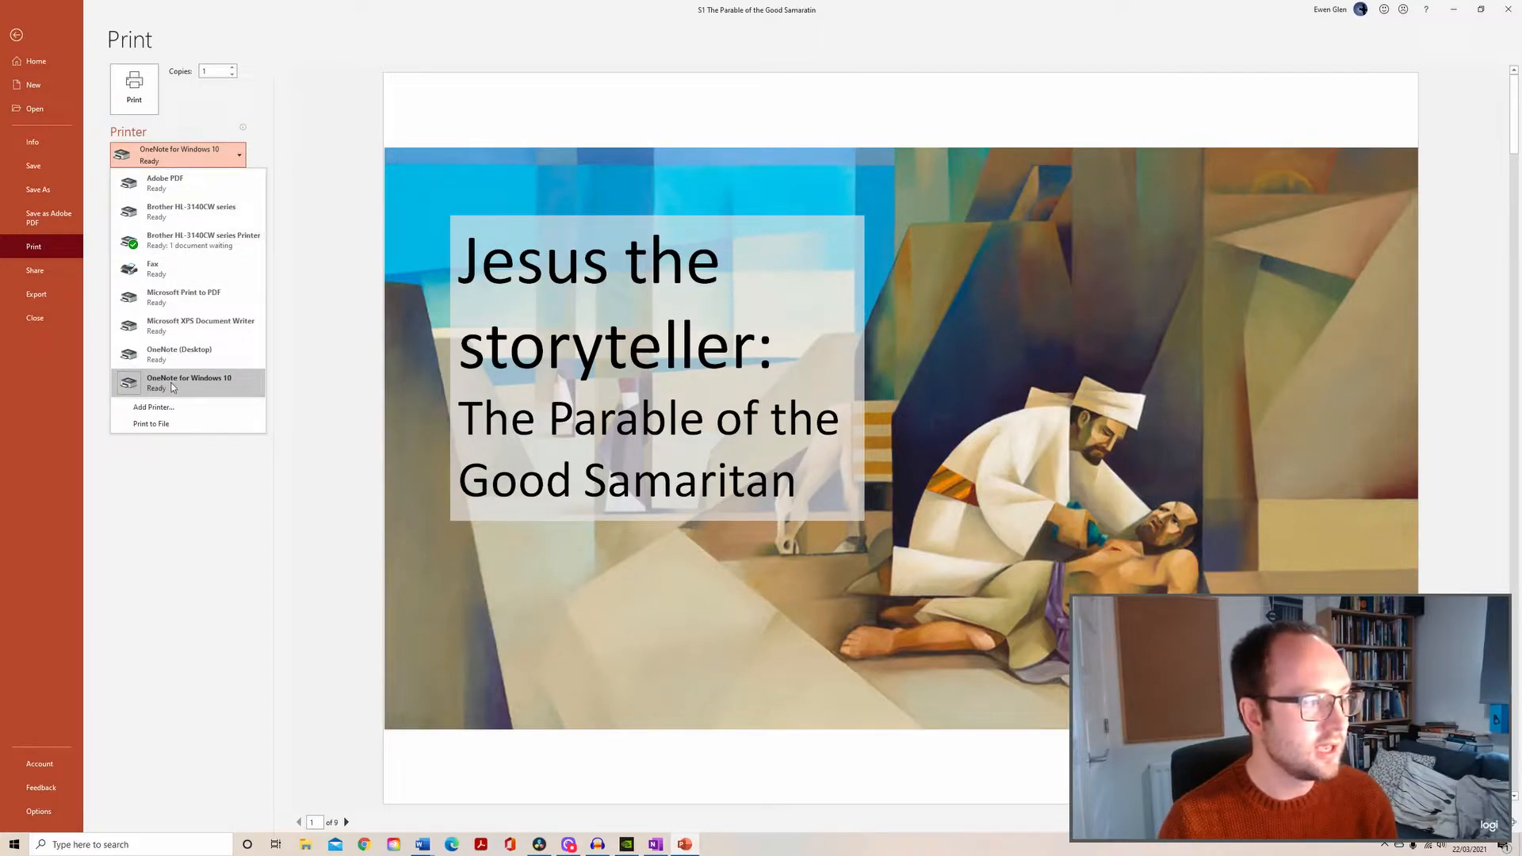
click(199, 383)
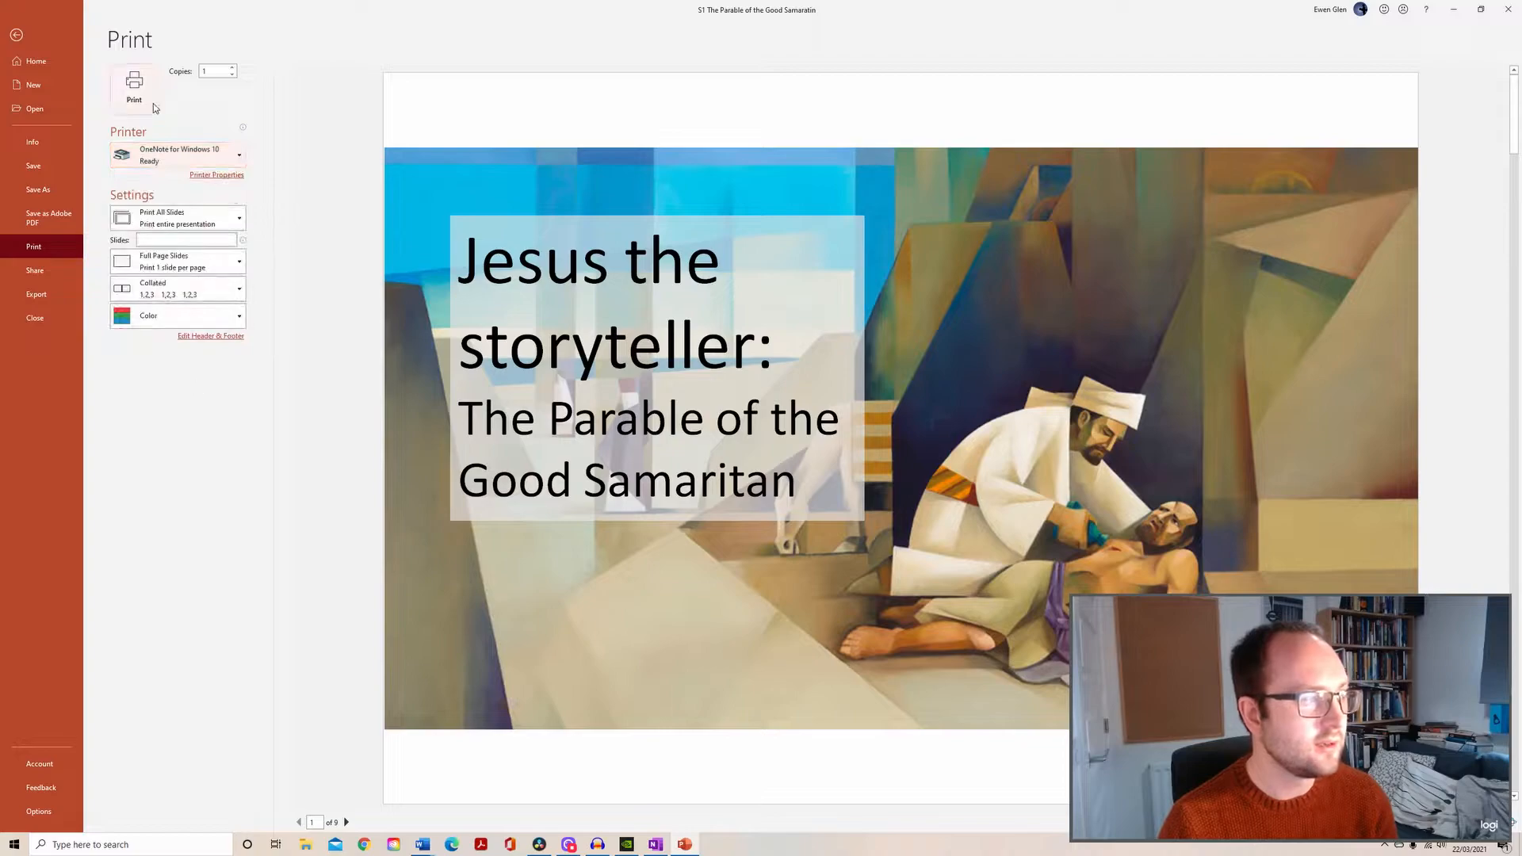
click(134, 89)
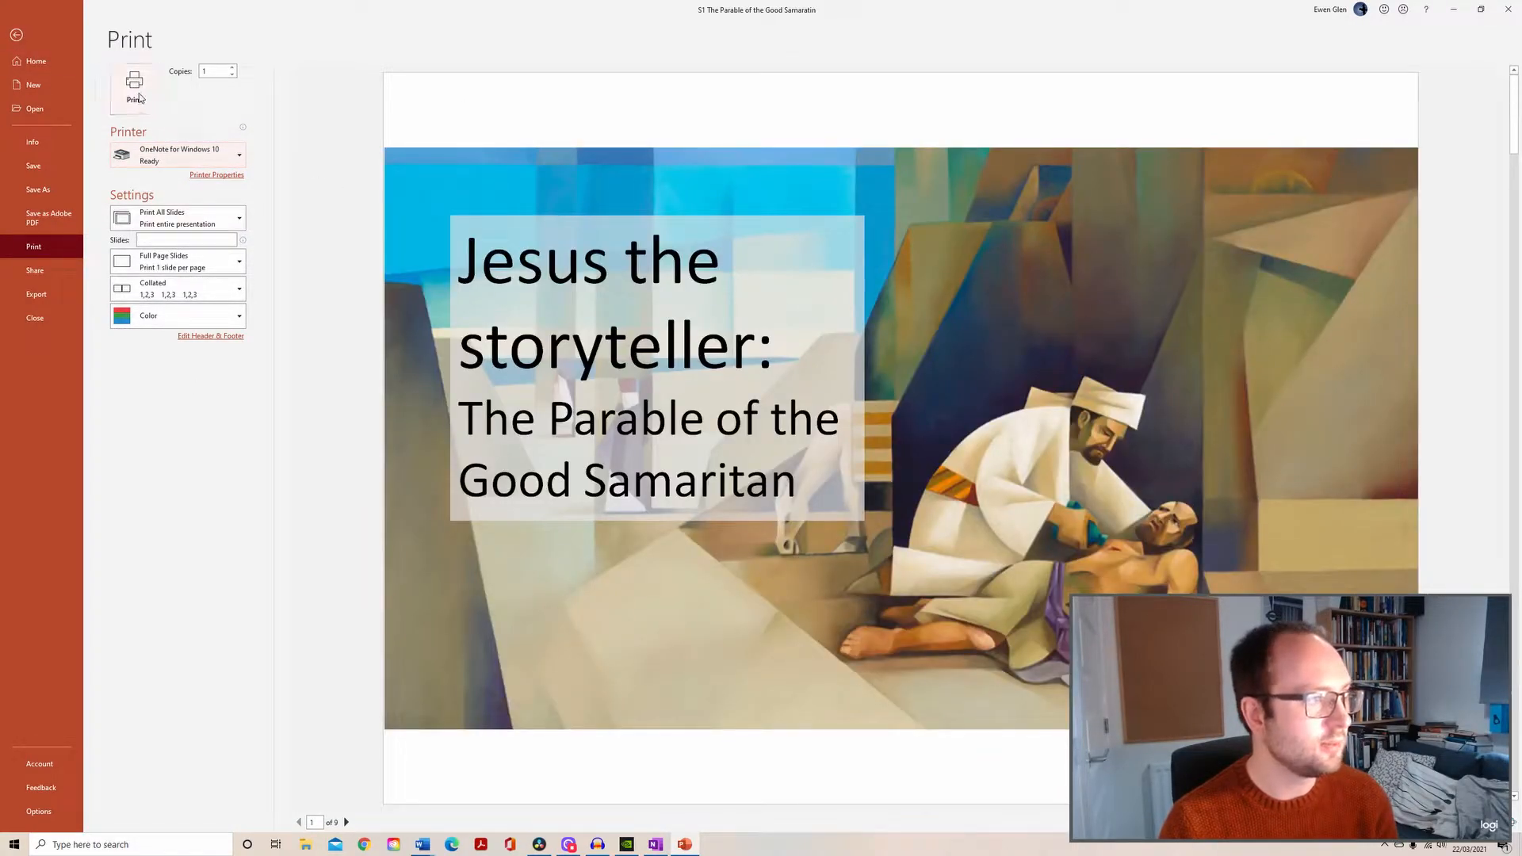
Switch back to OneNote and insert the slides printout on the current page, Parable of the Good Samaritan.
click(31, 34)
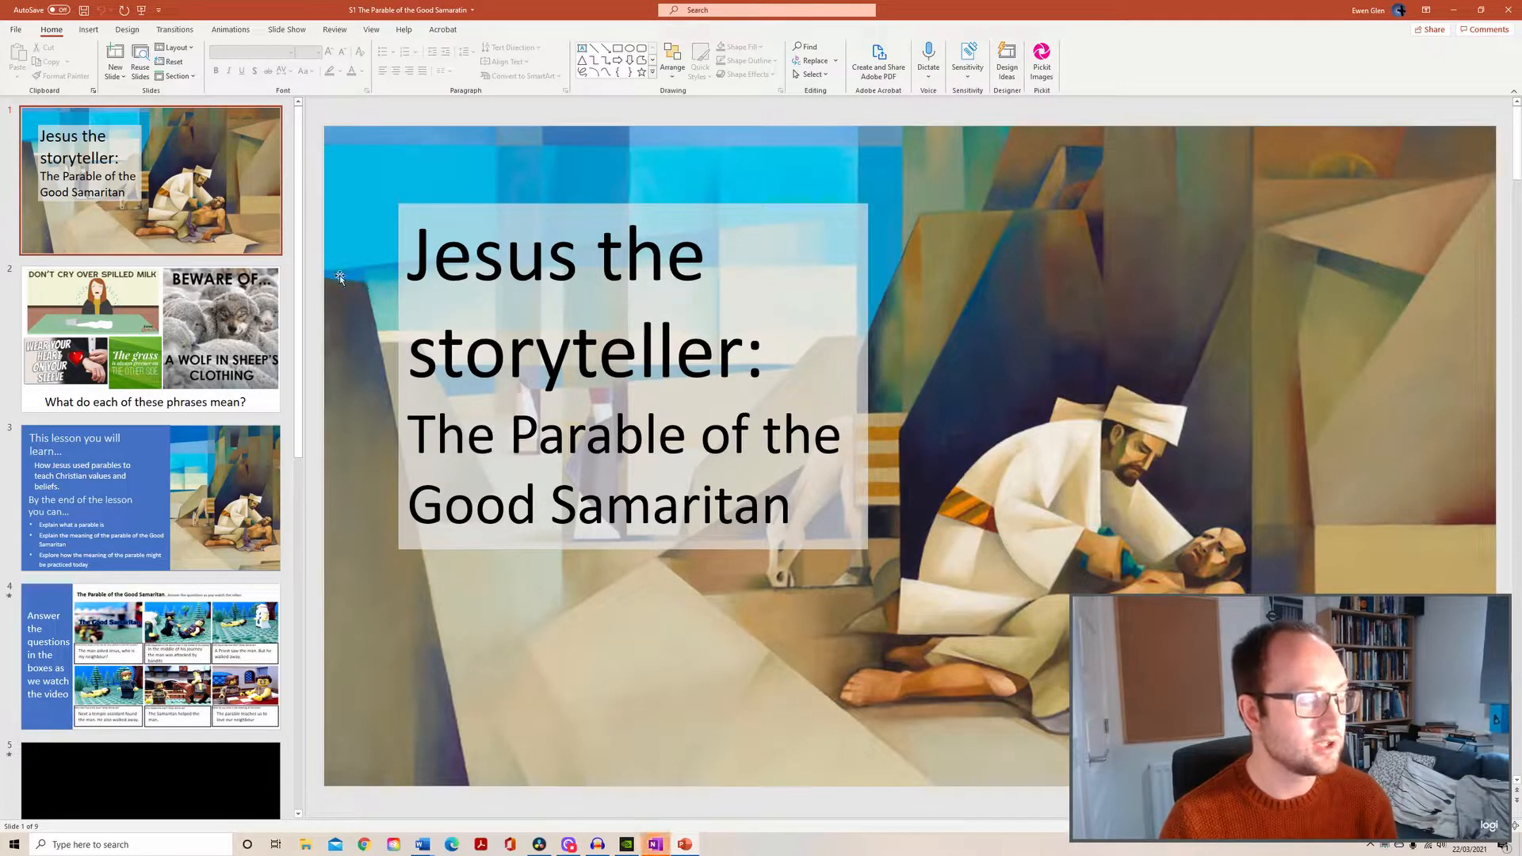
click(655, 844)
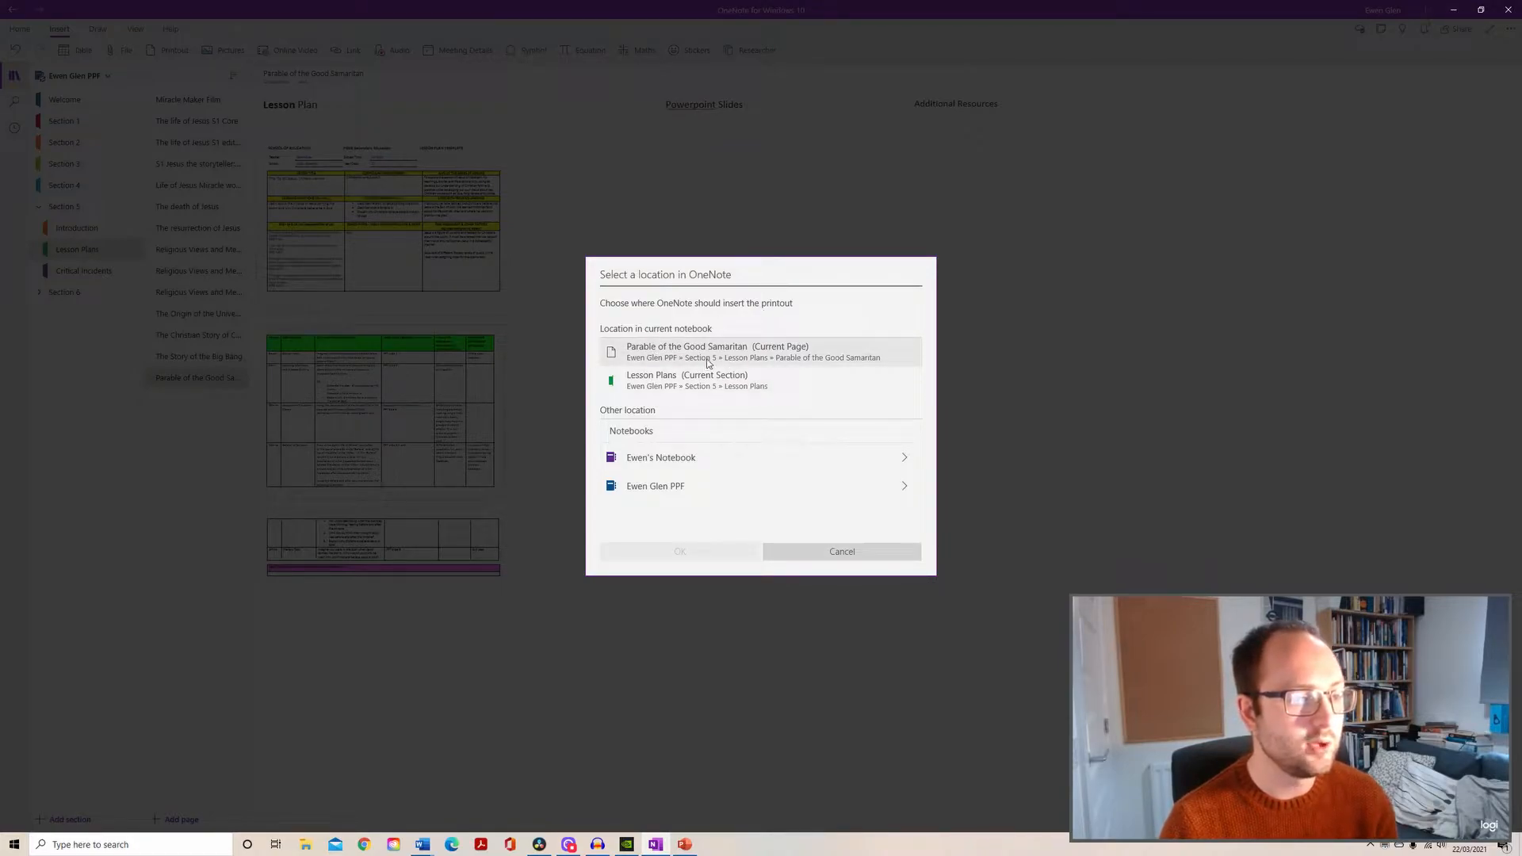
click(662, 355)
click(675, 551)
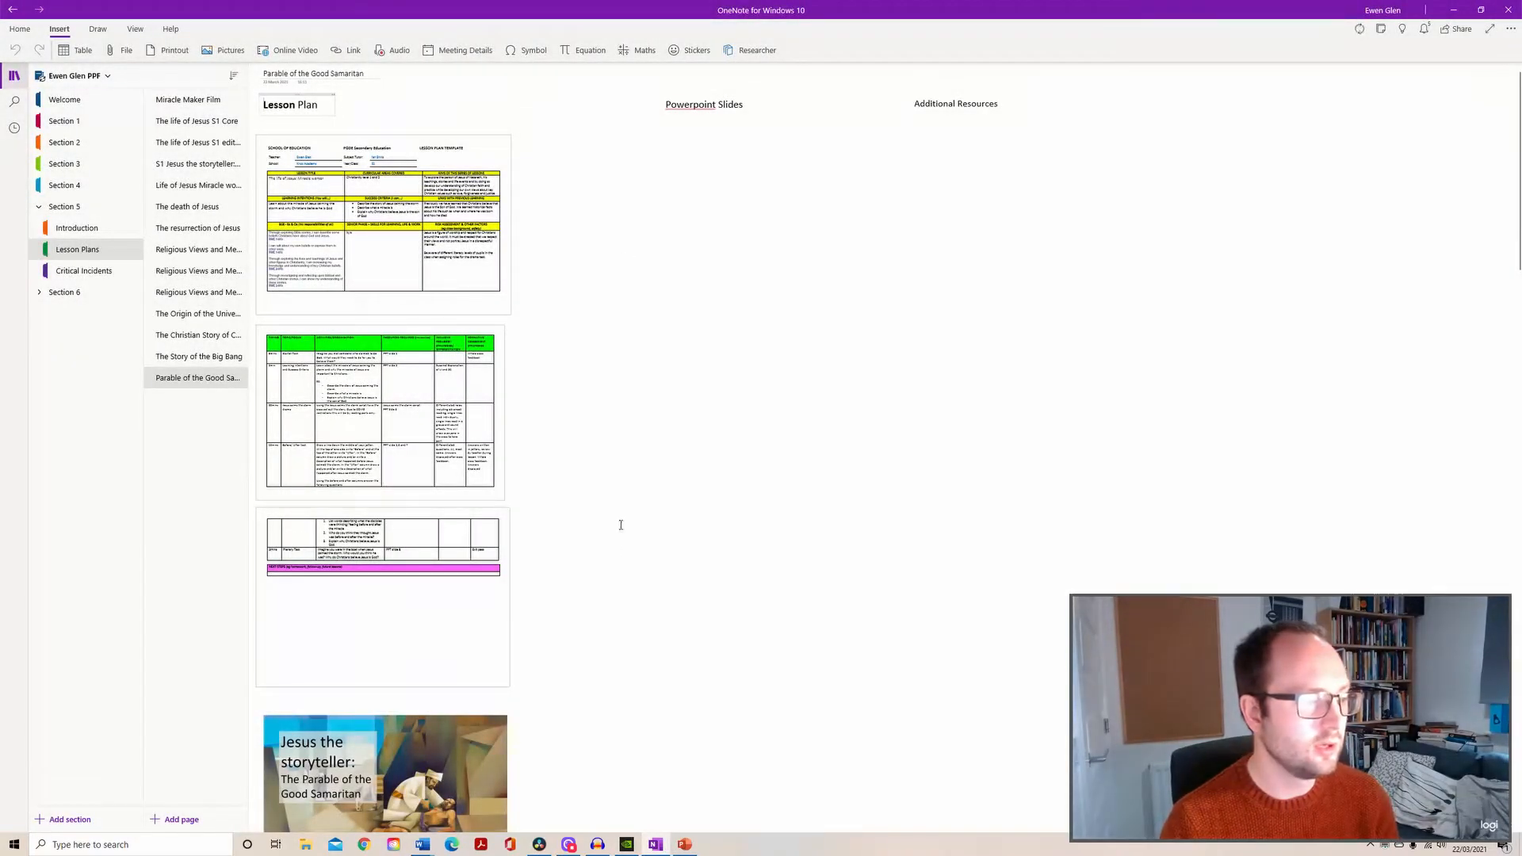
Move the slides printout from below the lesson plan to directly beneath the Powerpoint Slides heading.
scroll(621, 530, down, 3)
drag(355, 443, 649, 177)
scroll(666, 425, up, 3)
drag(680, 437, 693, 130)
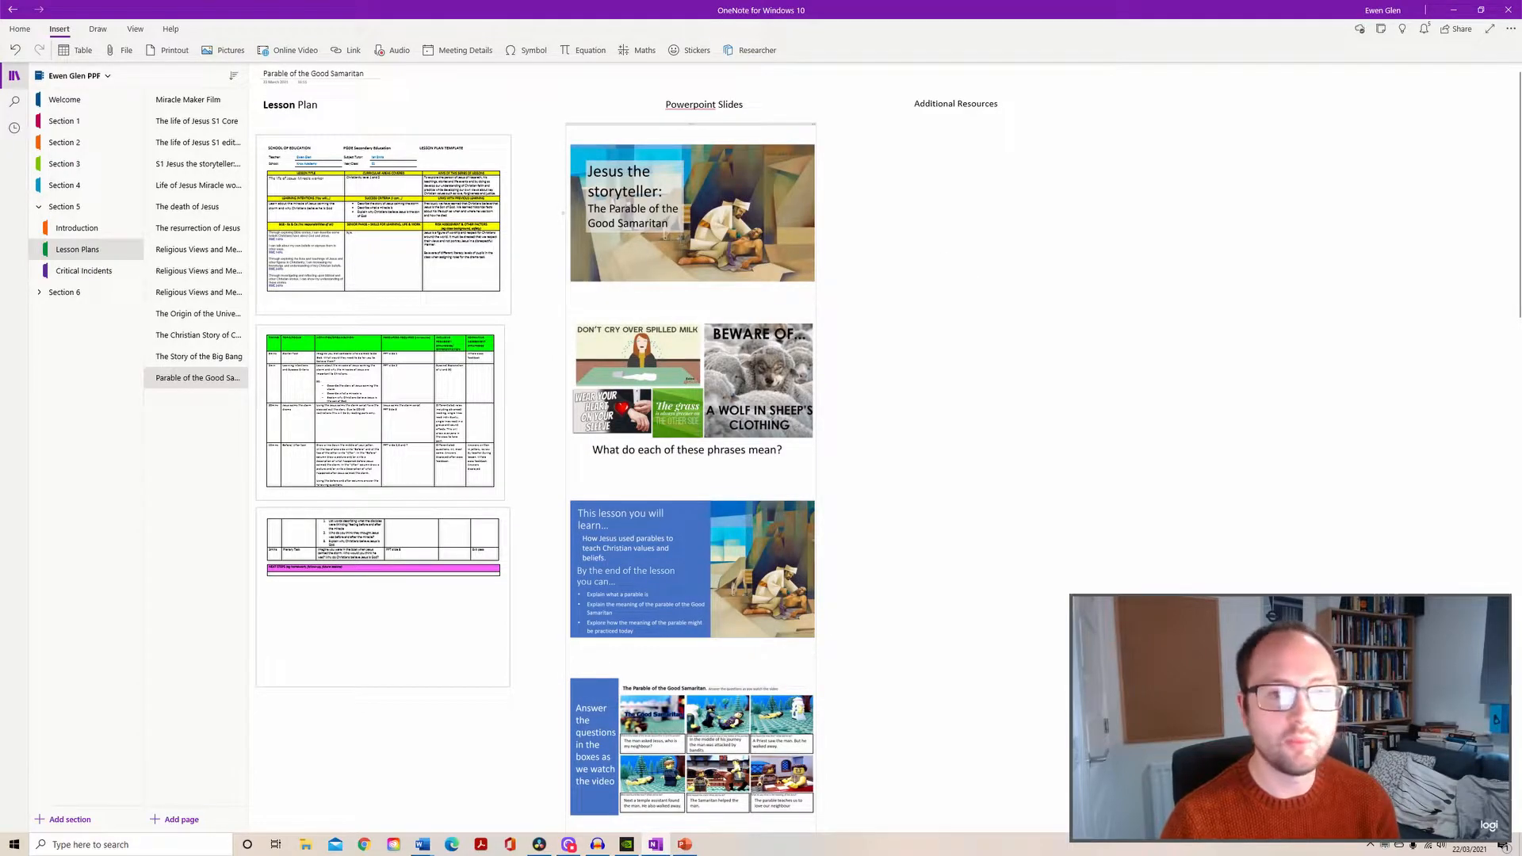
scroll(710, 564, down, 10)
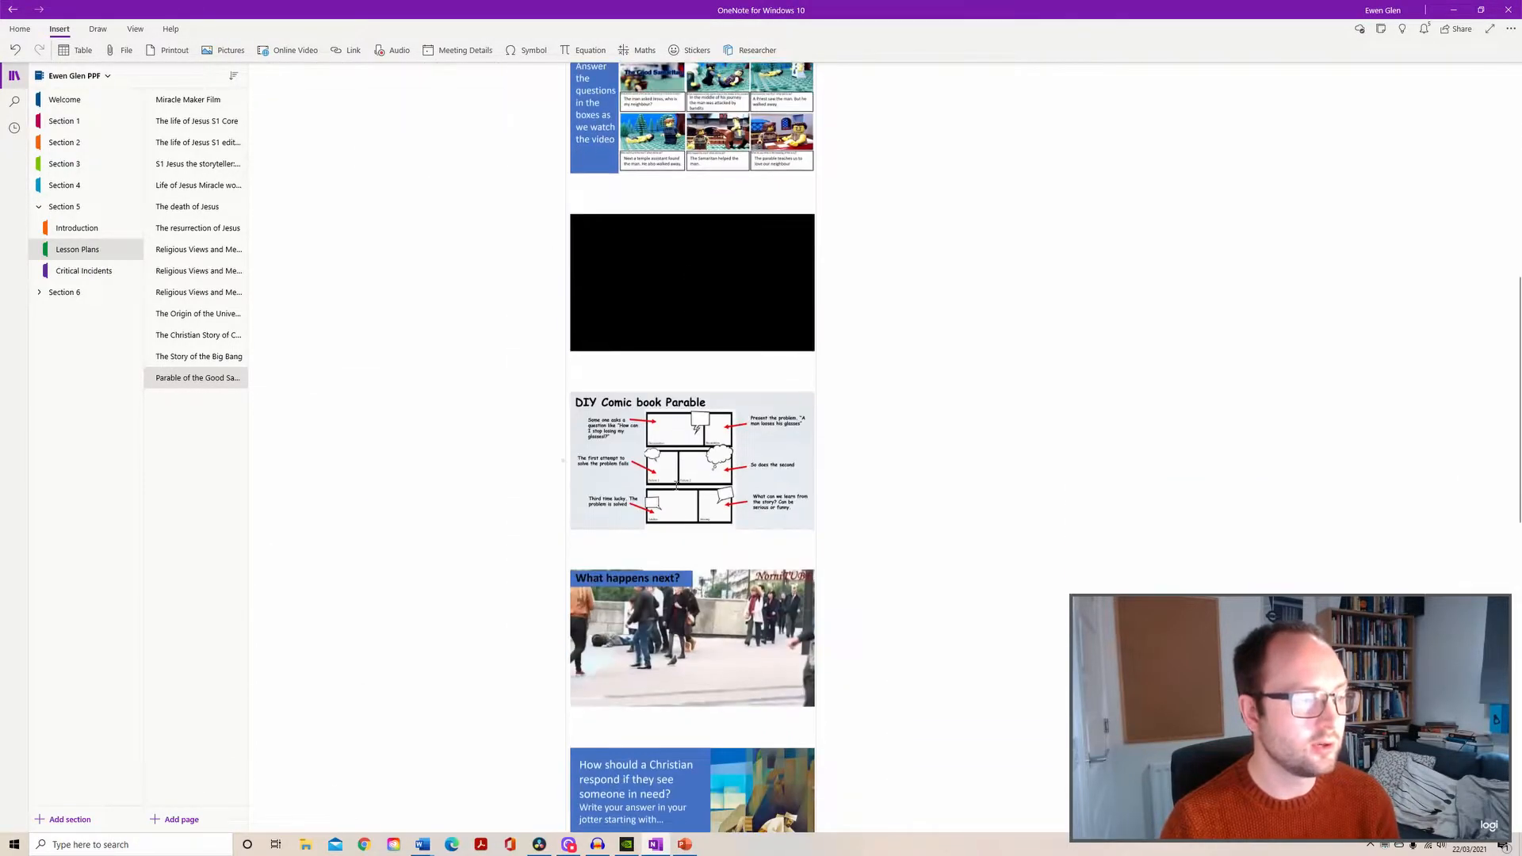
scroll(710, 563, up, 6)
scroll(710, 563, up, 5)
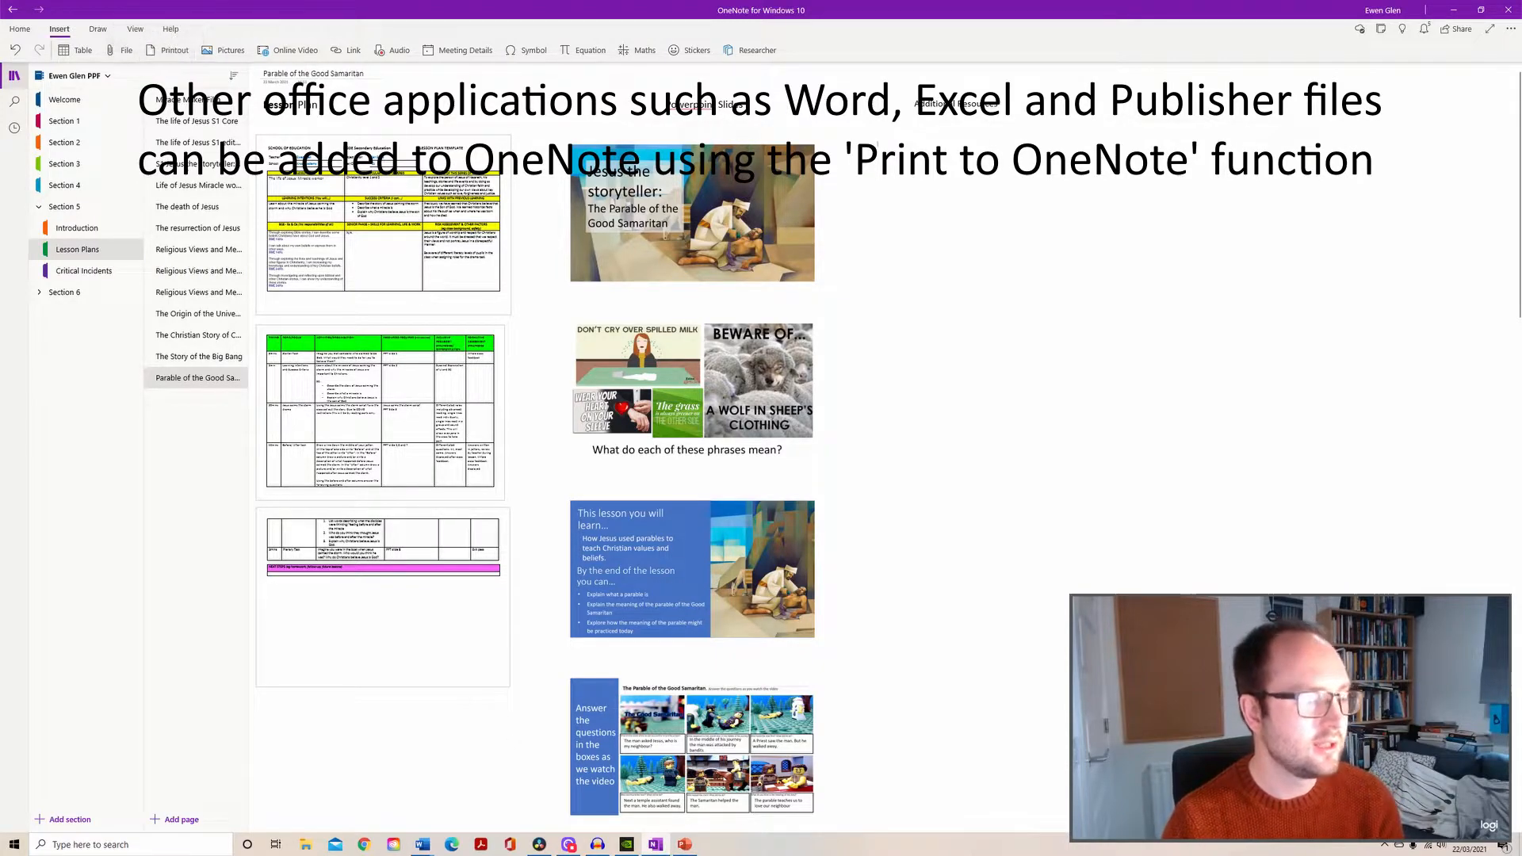
mouse_move(687, 846)
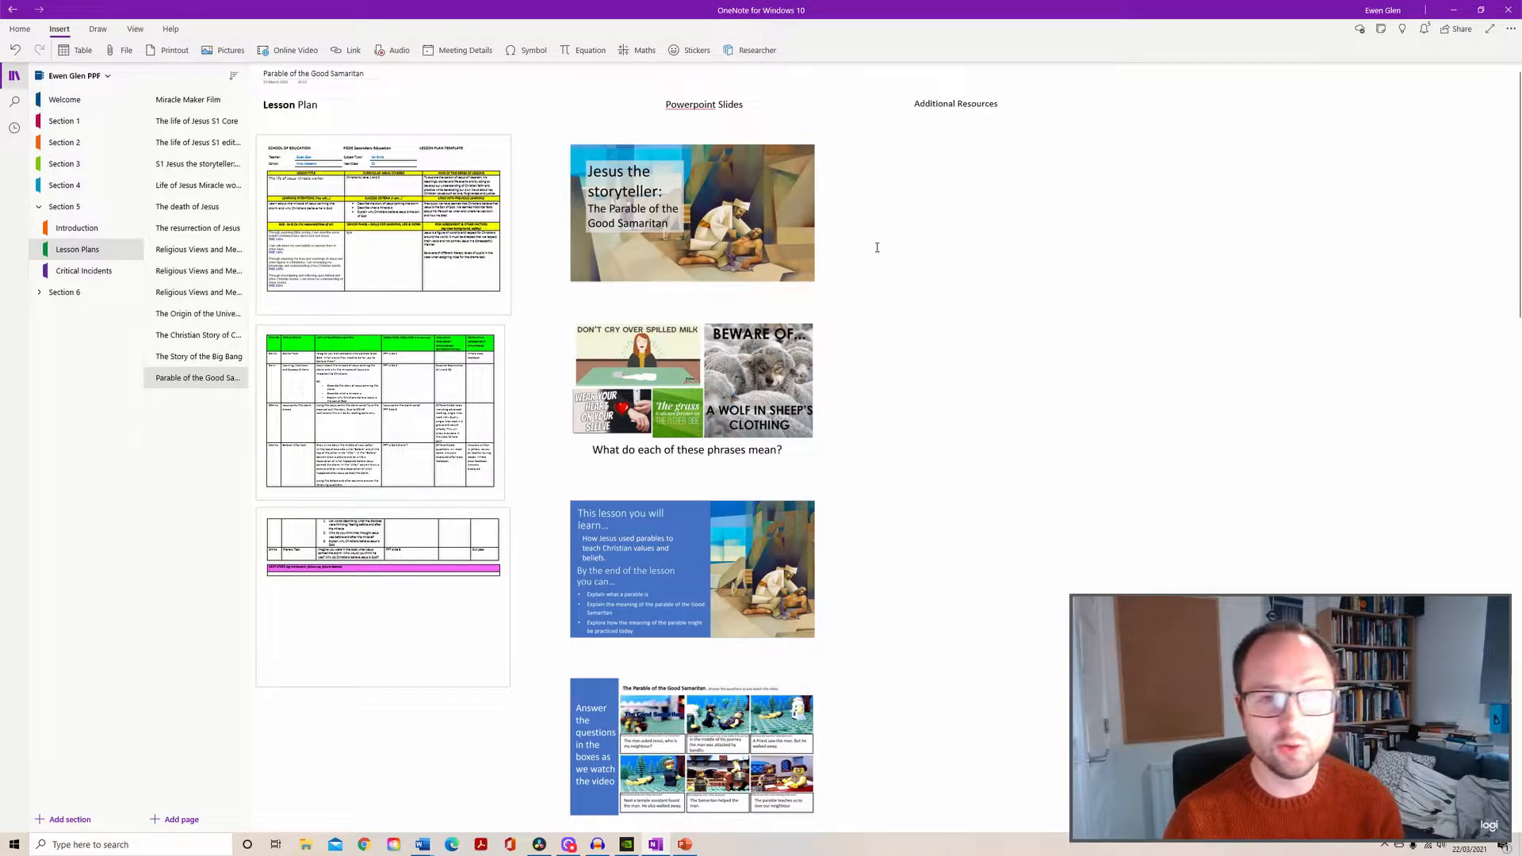
scroll(866, 254, down, 2)
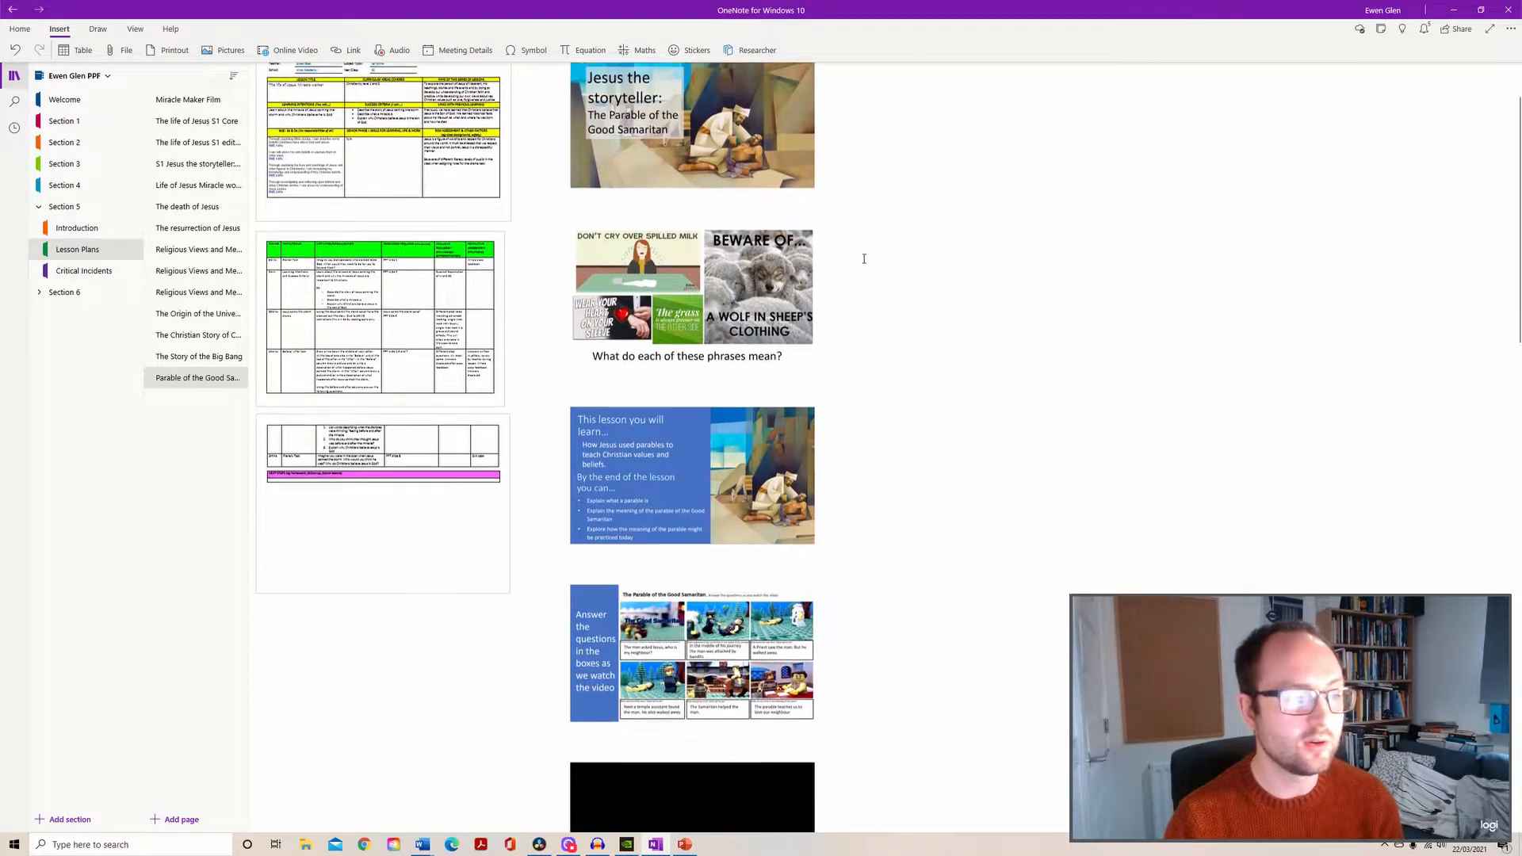
scroll(867, 252, up, 2)
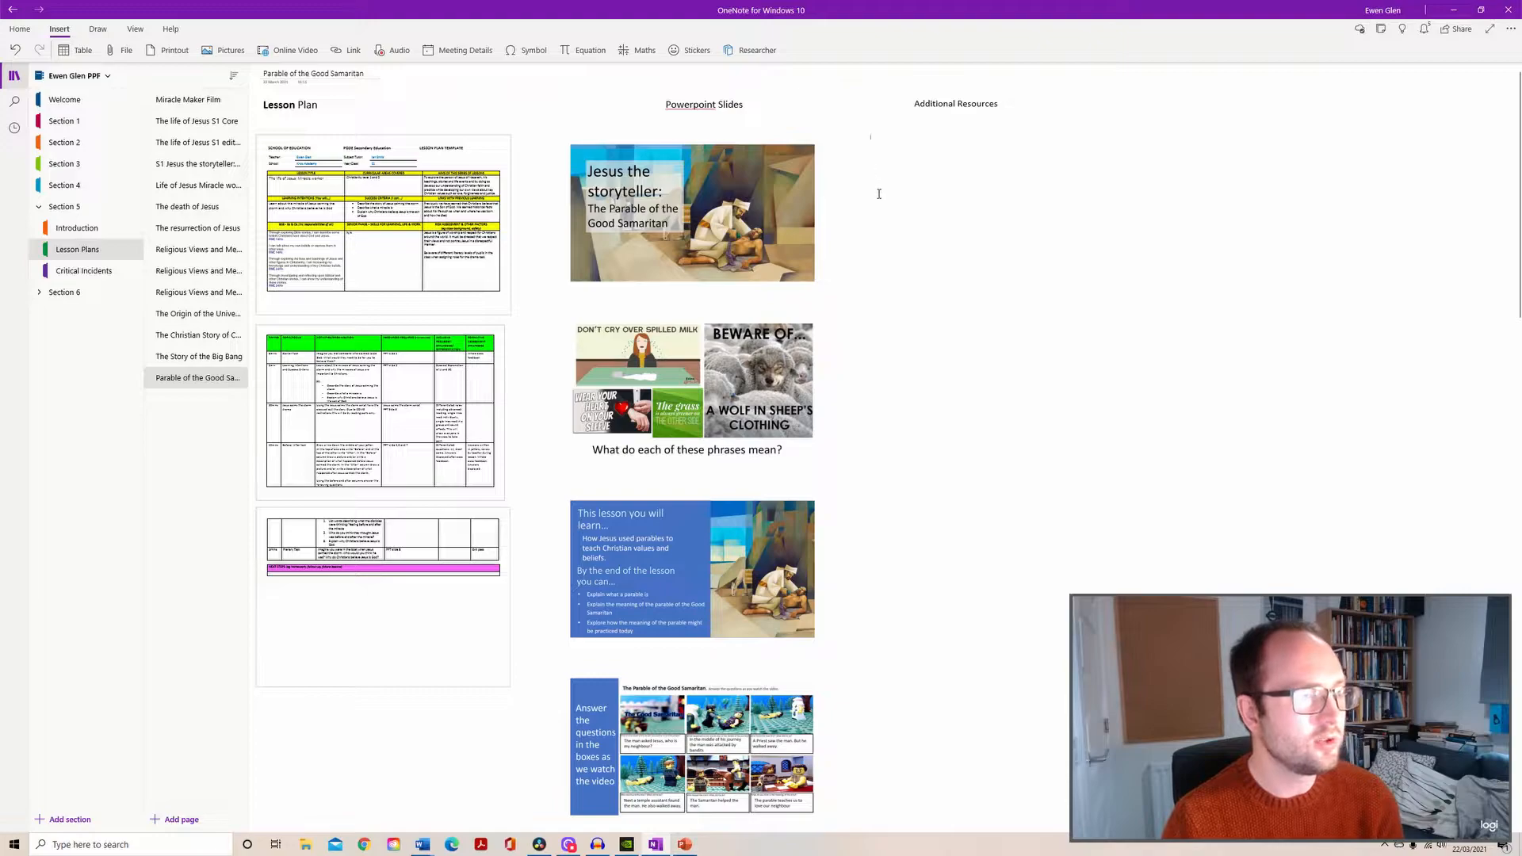
click(886, 251)
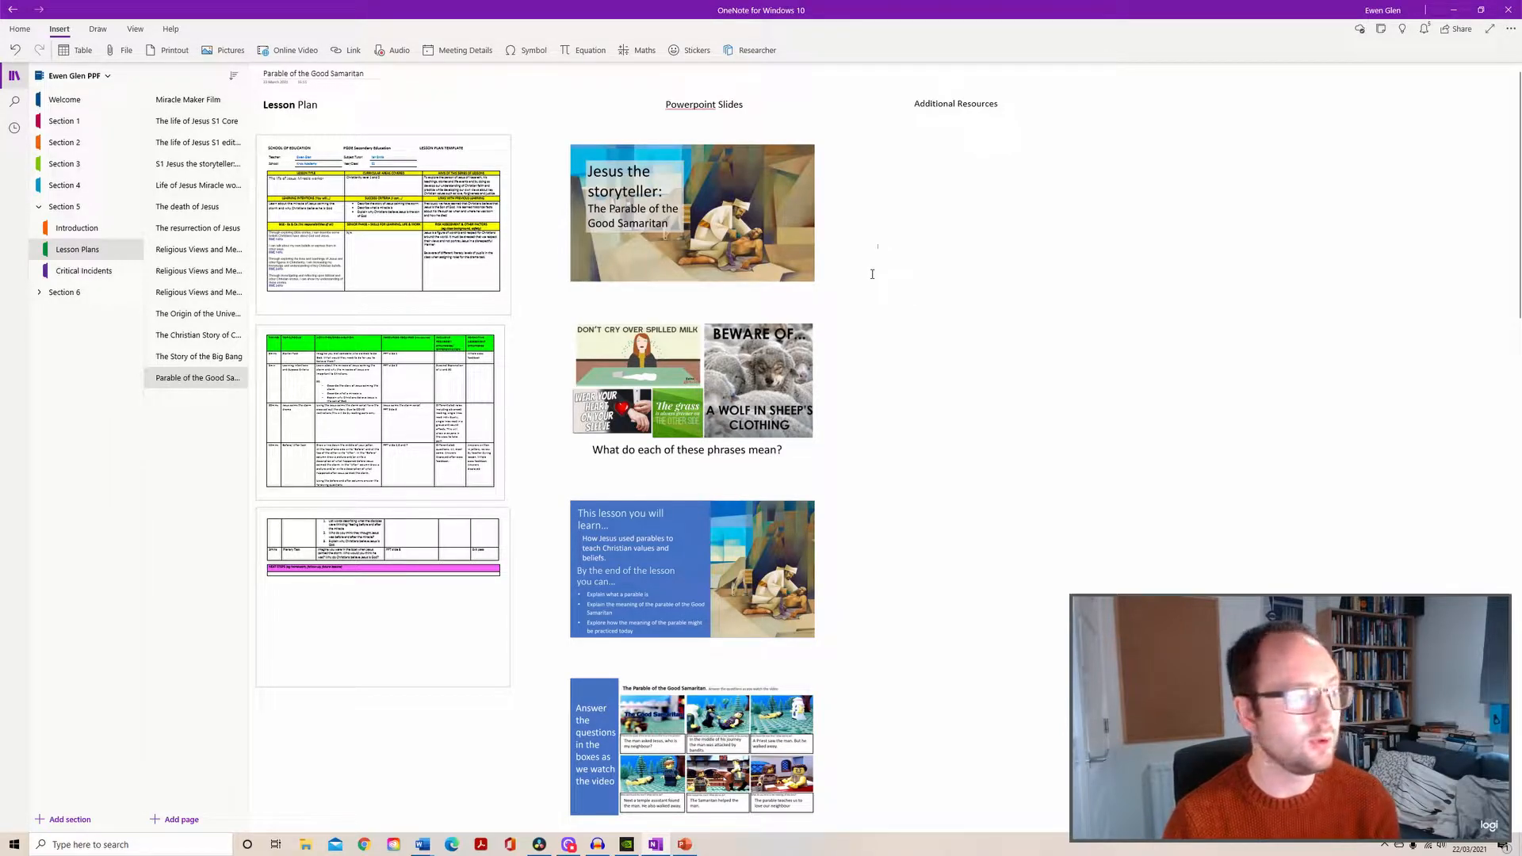
scroll(864, 294, down, 2)
scroll(864, 297, up, 2)
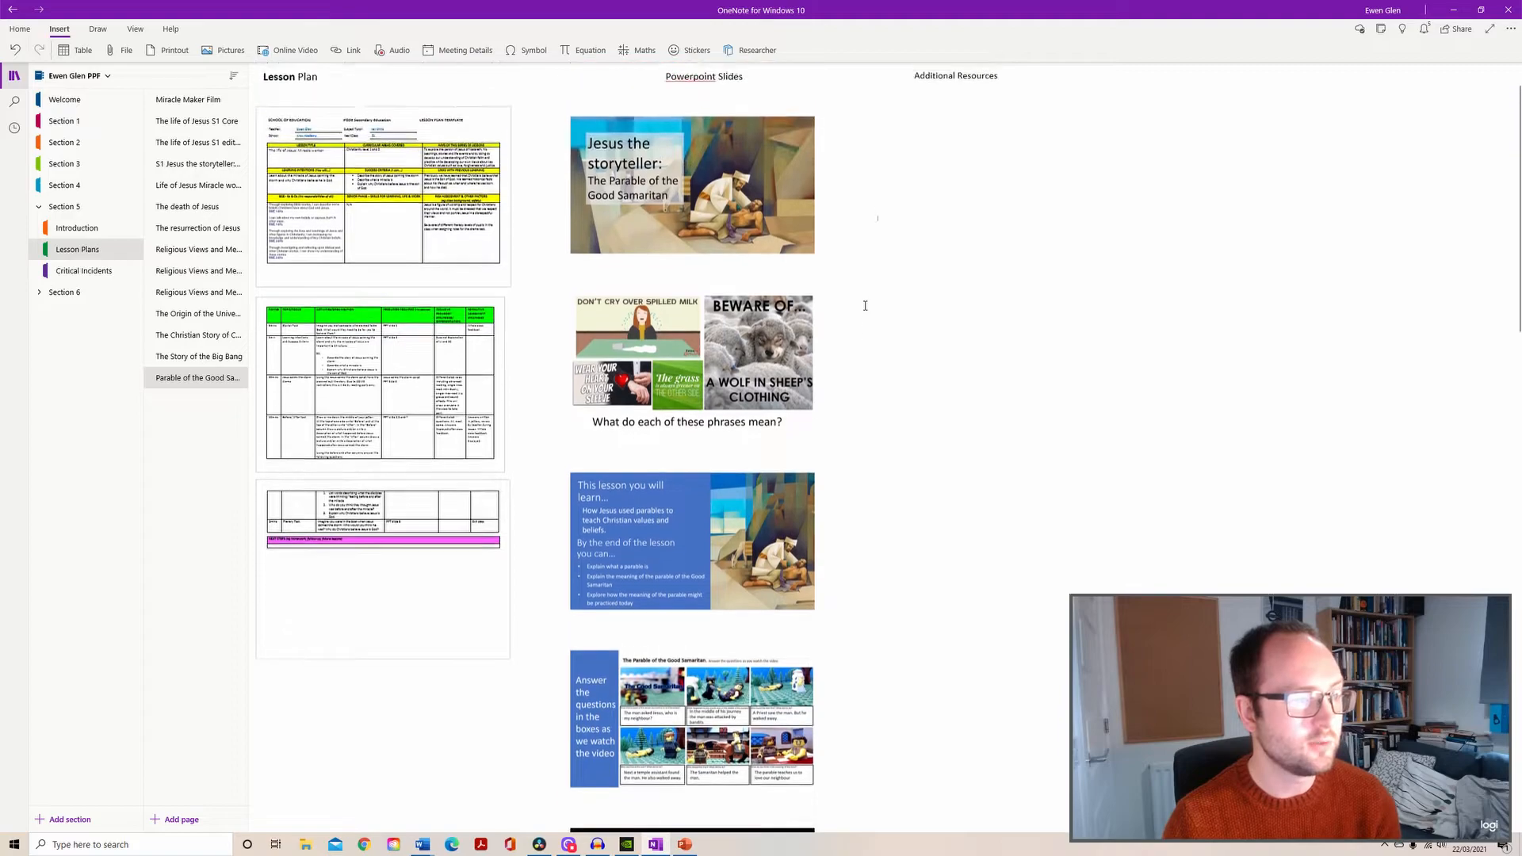
Try to insert the video "The Parable of the Good Samaritan_Edit" as an attachment in the Additional Resources column.
click(864, 460)
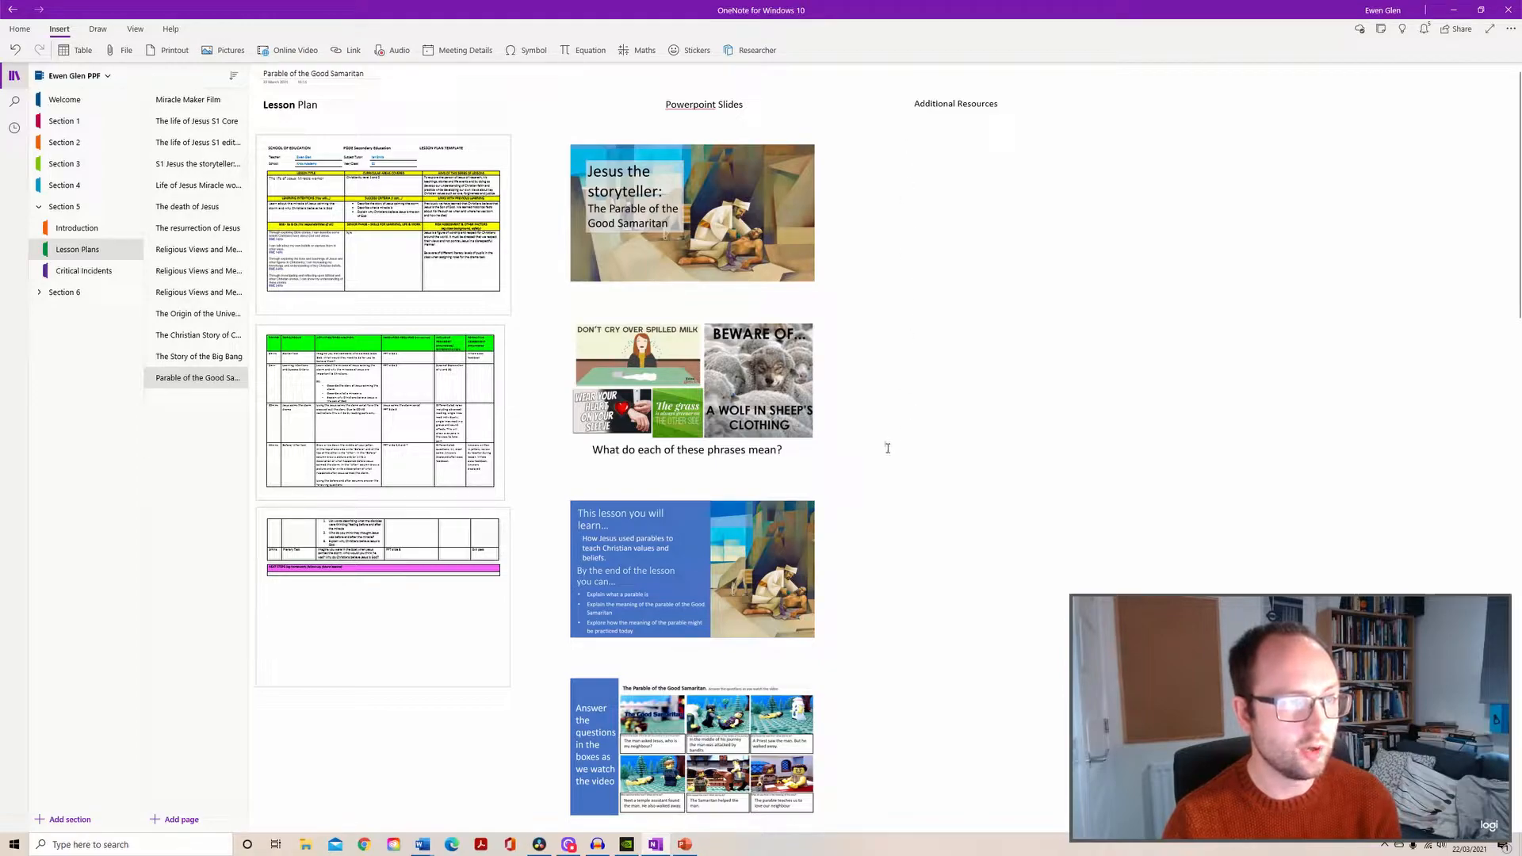
click(113, 54)
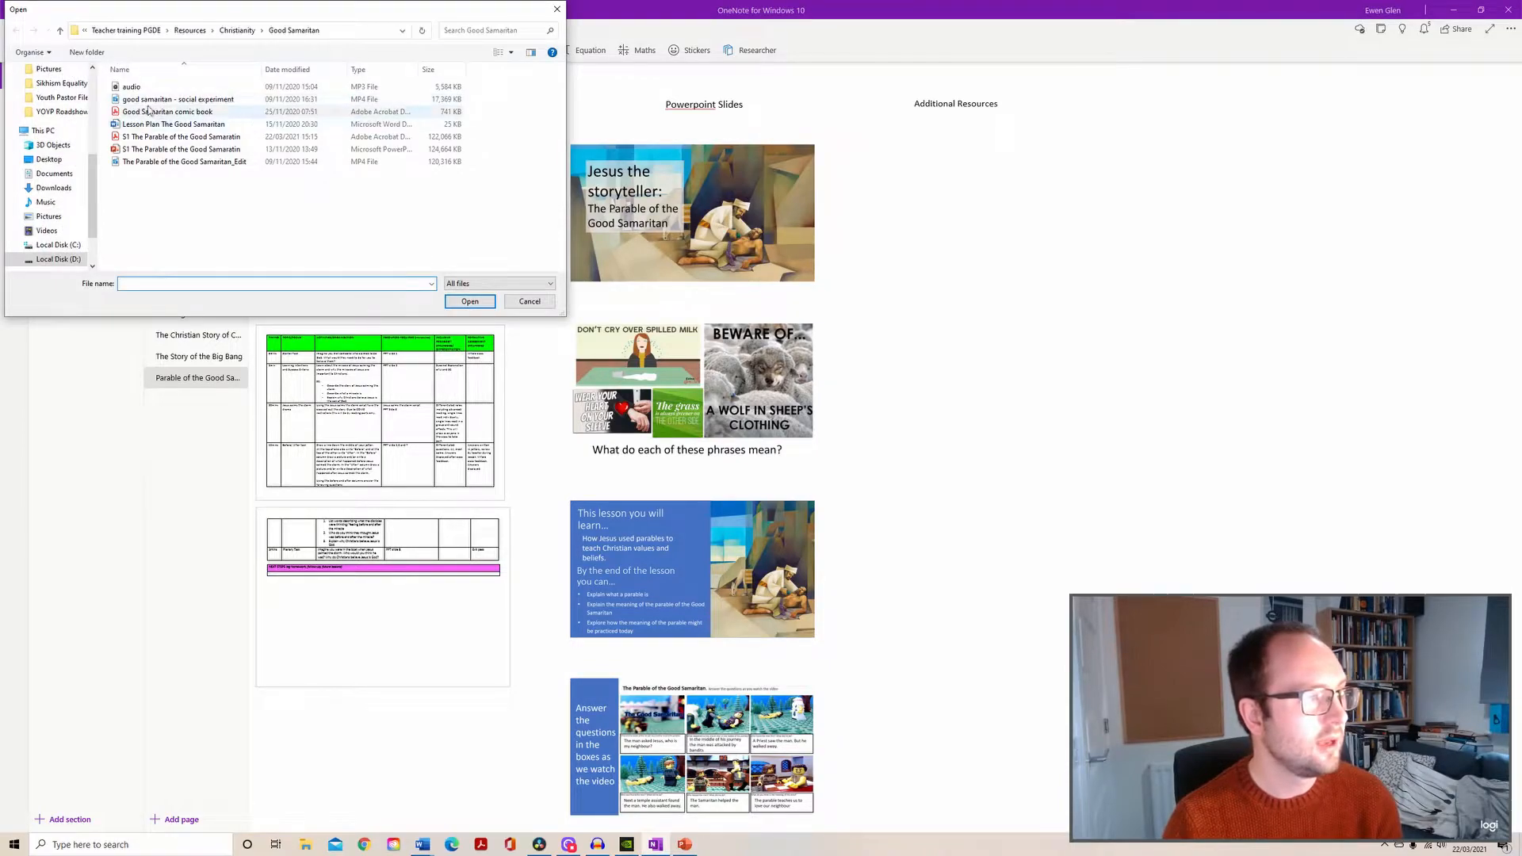
click(156, 165)
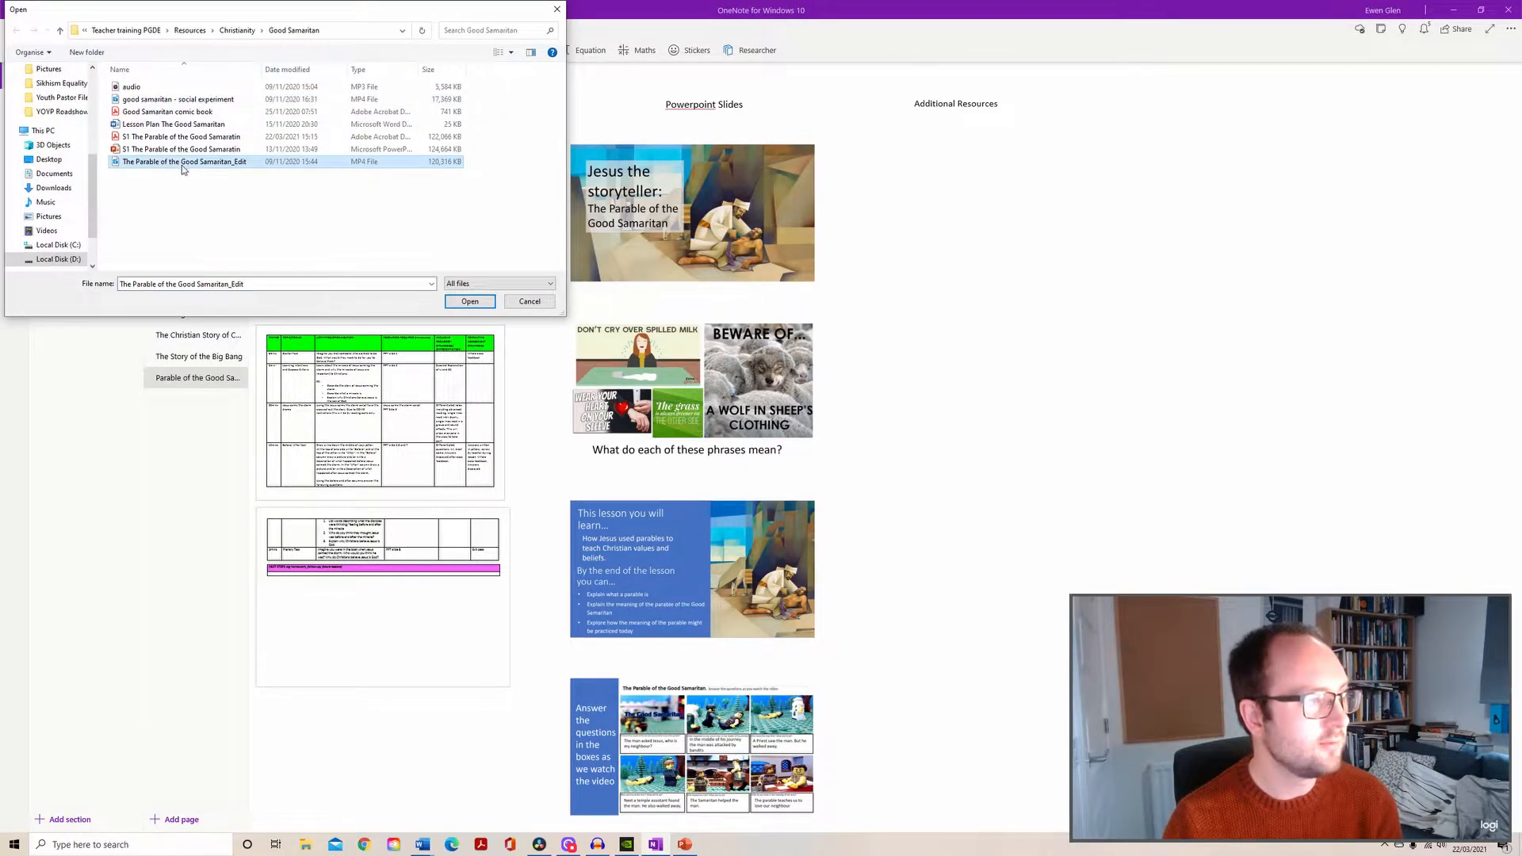
click(473, 308)
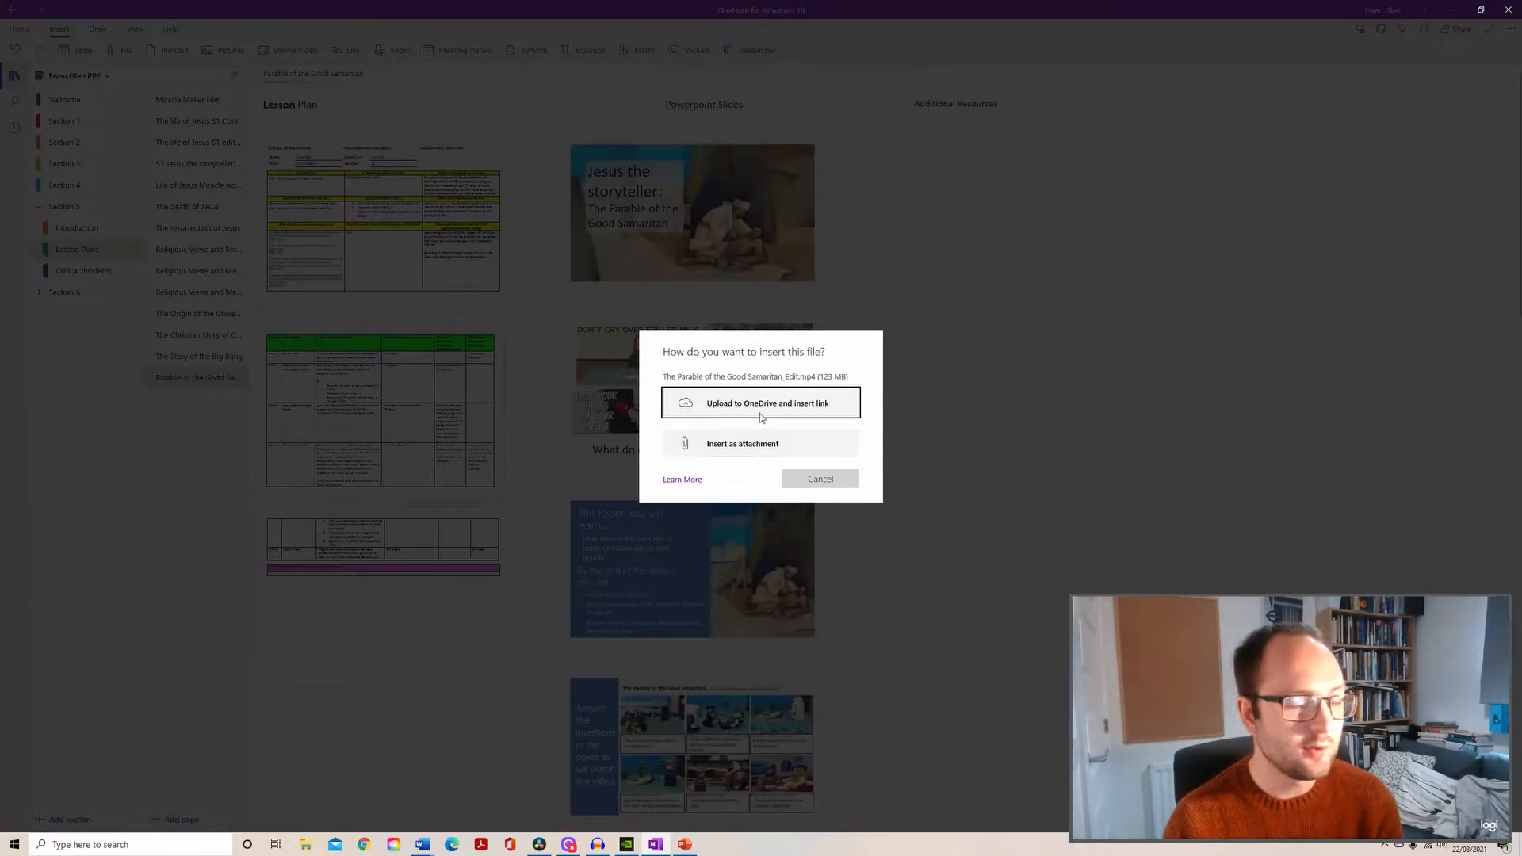
click(720, 446)
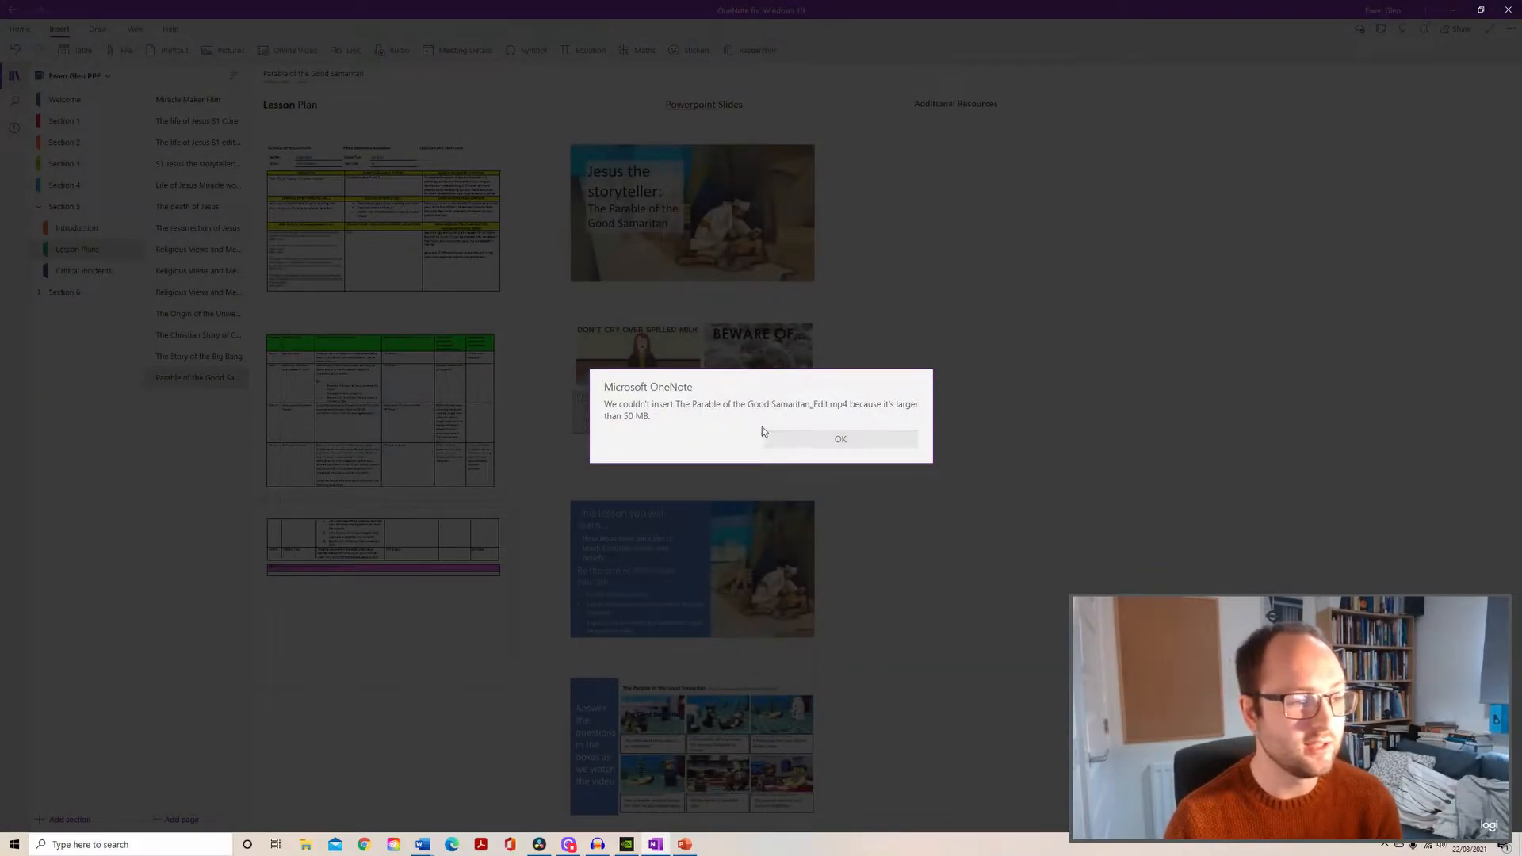
click(821, 443)
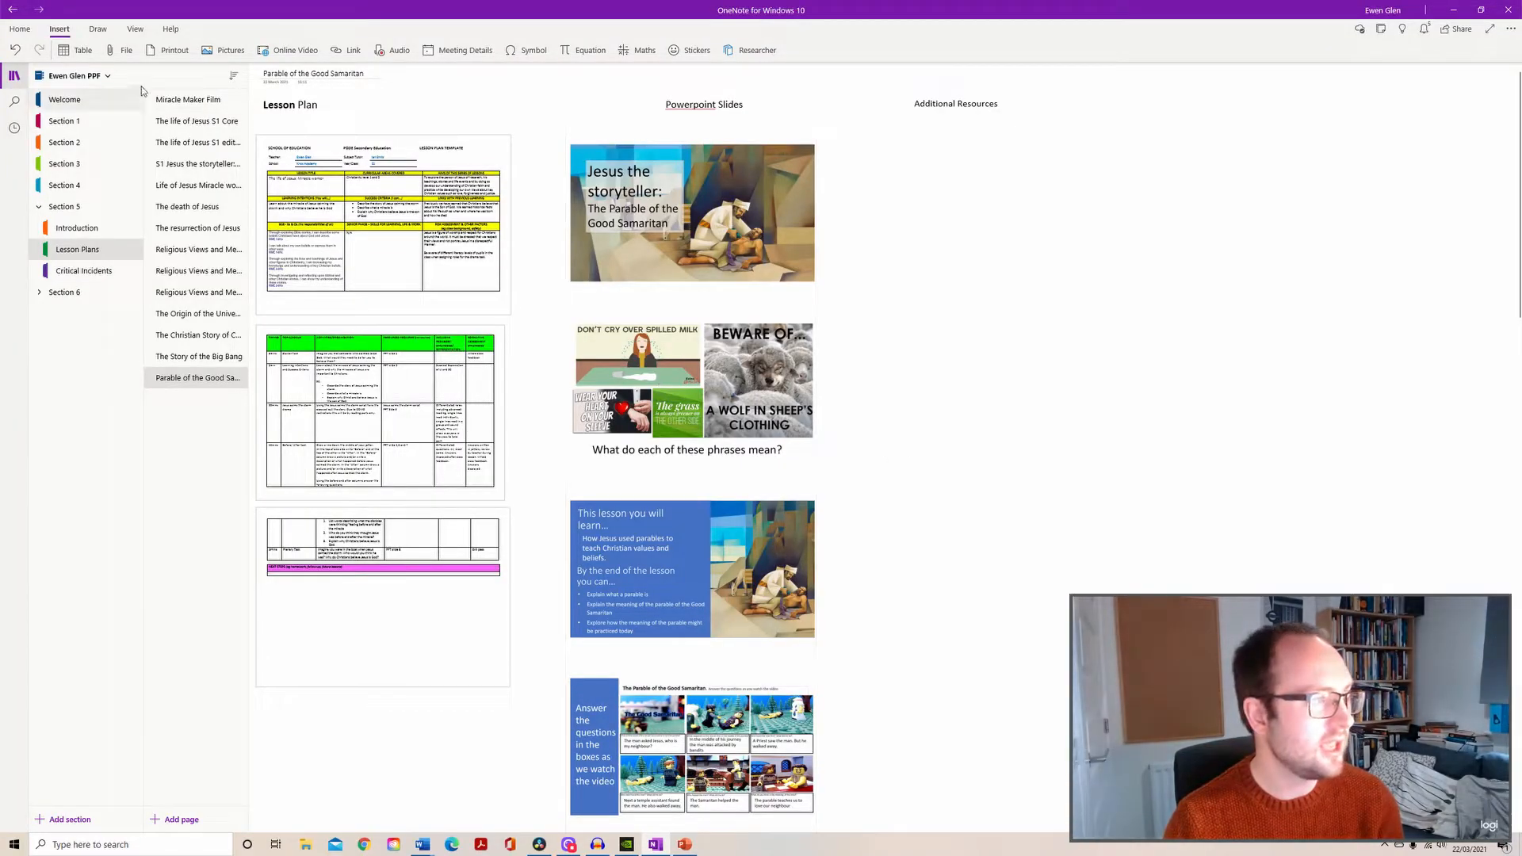
Insert "The Parable of the Good Samaritan_Edit" by uploading it to OneDrive and inserting a link.
click(109, 54)
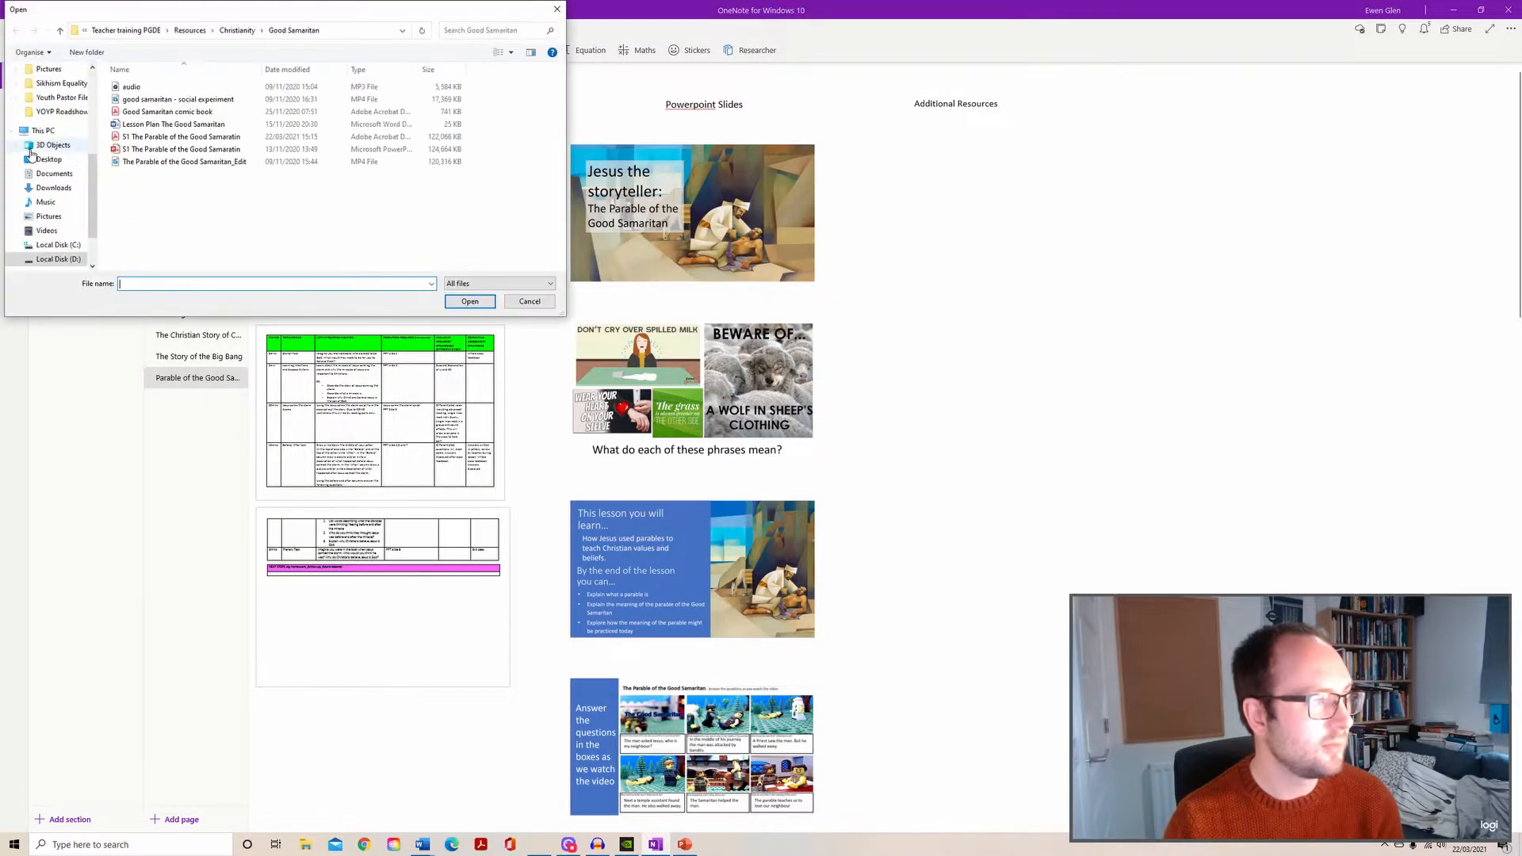
click(166, 162)
click(470, 302)
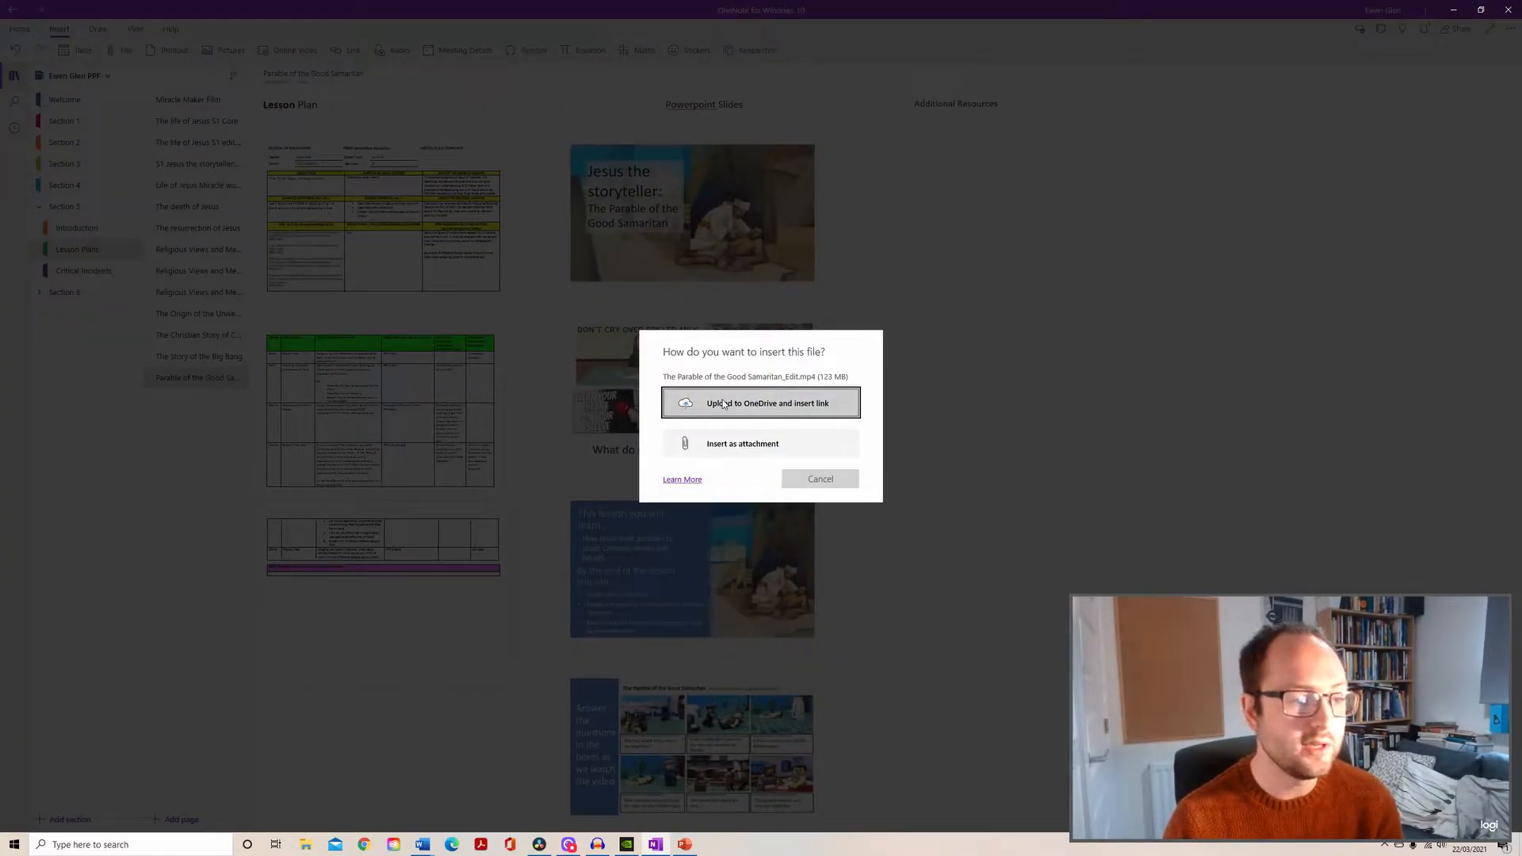
click(723, 404)
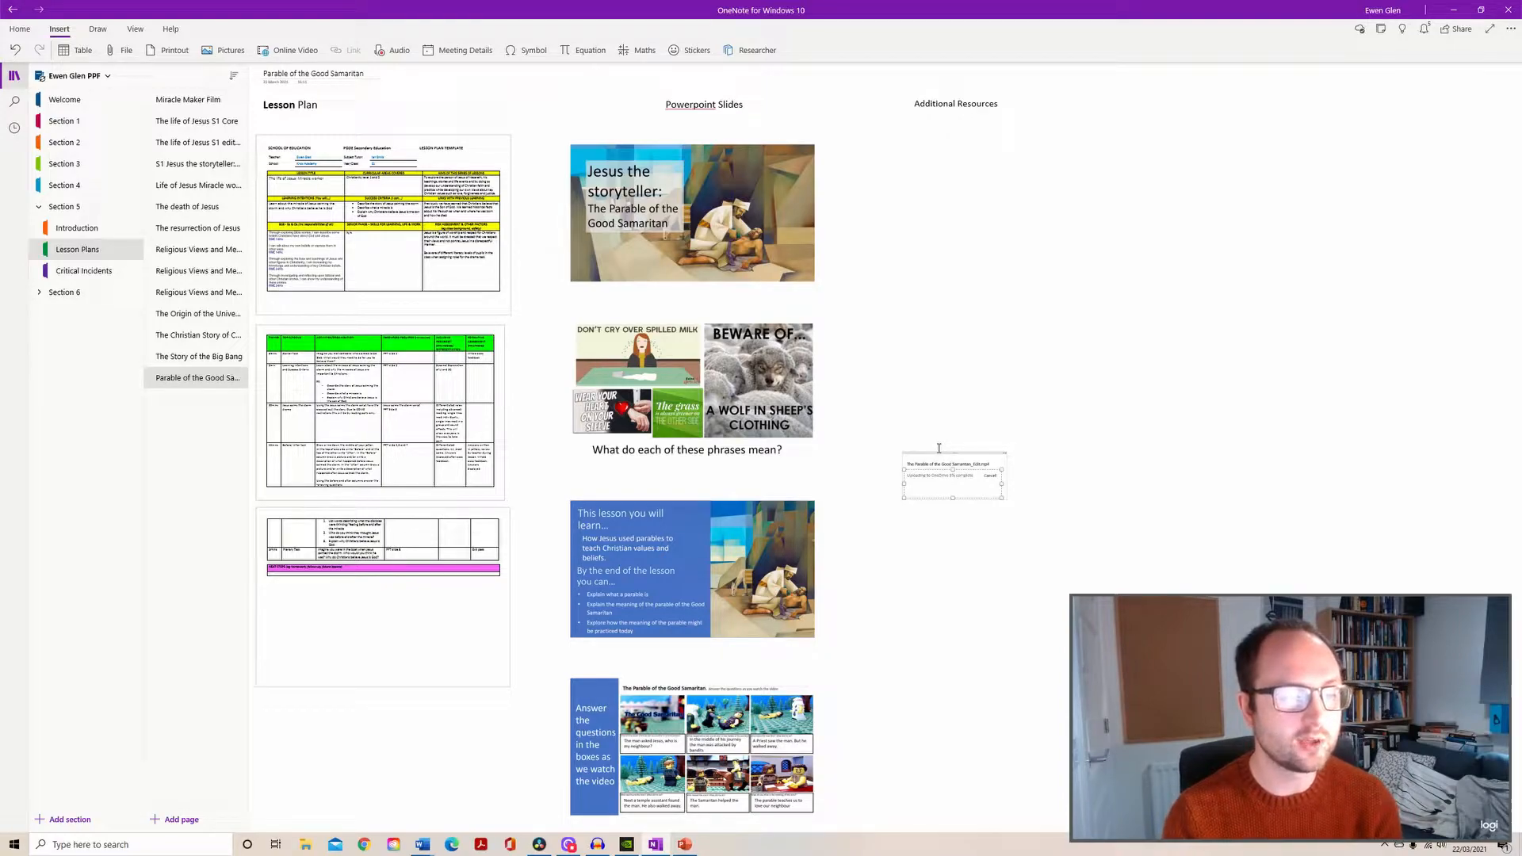
Move the video link box down the Additional Resources column, beside the "This lesson you will learn" slide.
scroll(967, 516, up, 5)
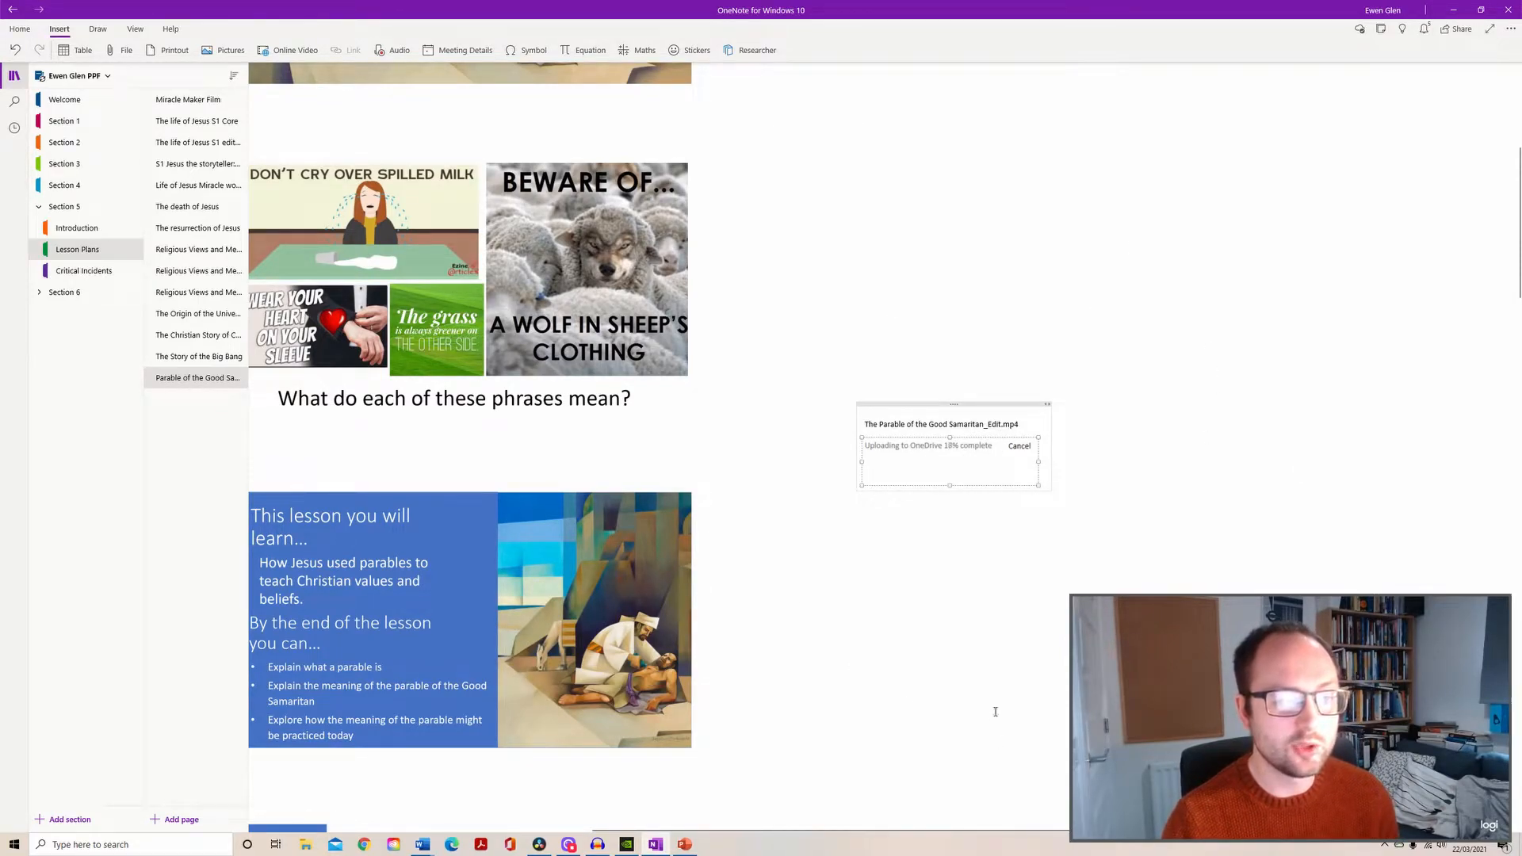
scroll(802, 373, down, 5)
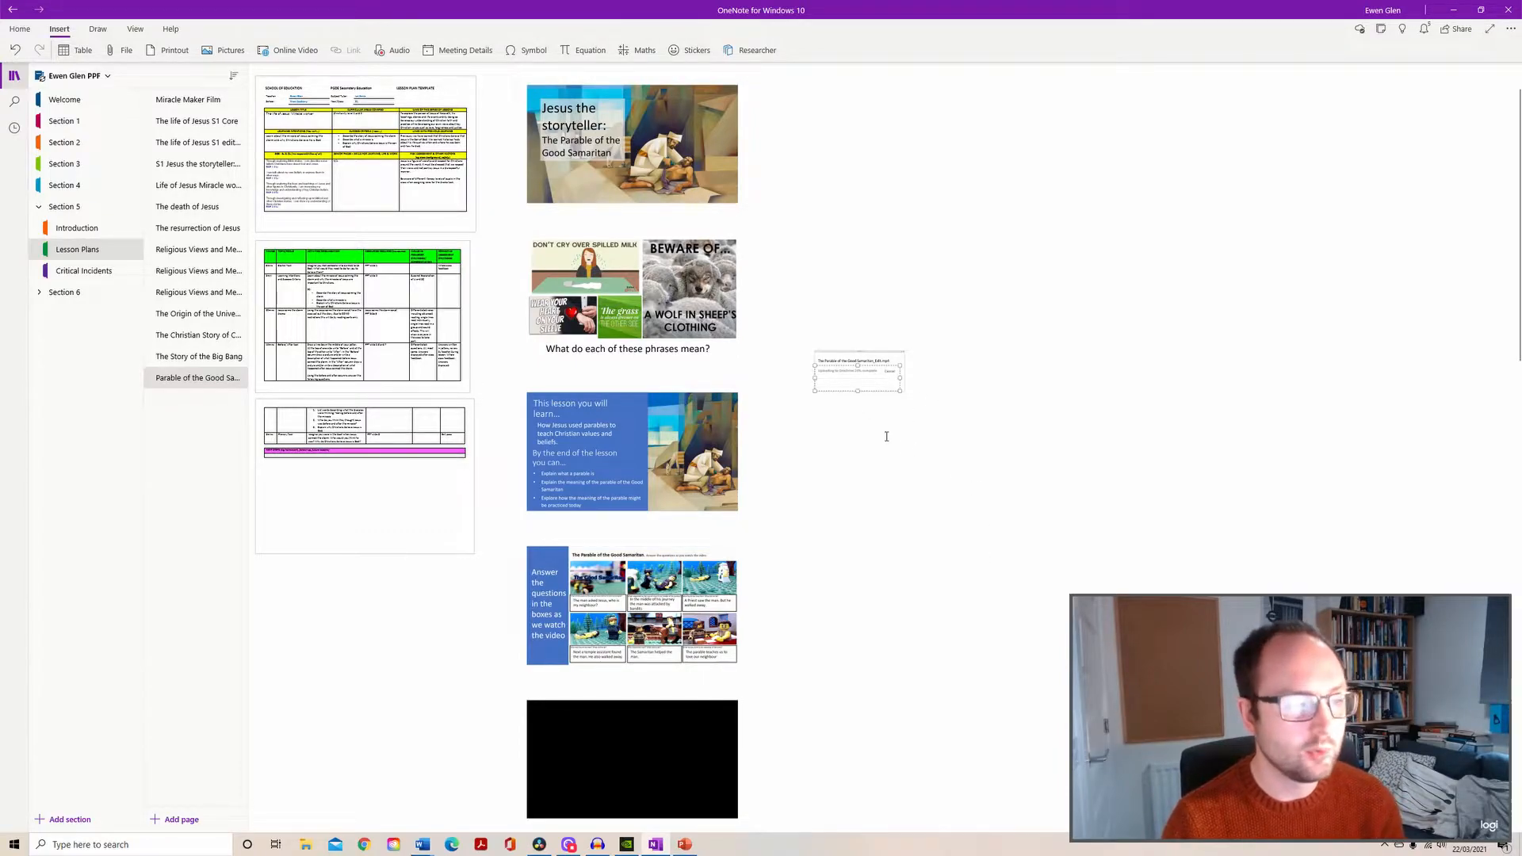
scroll(855, 446, up, 2)
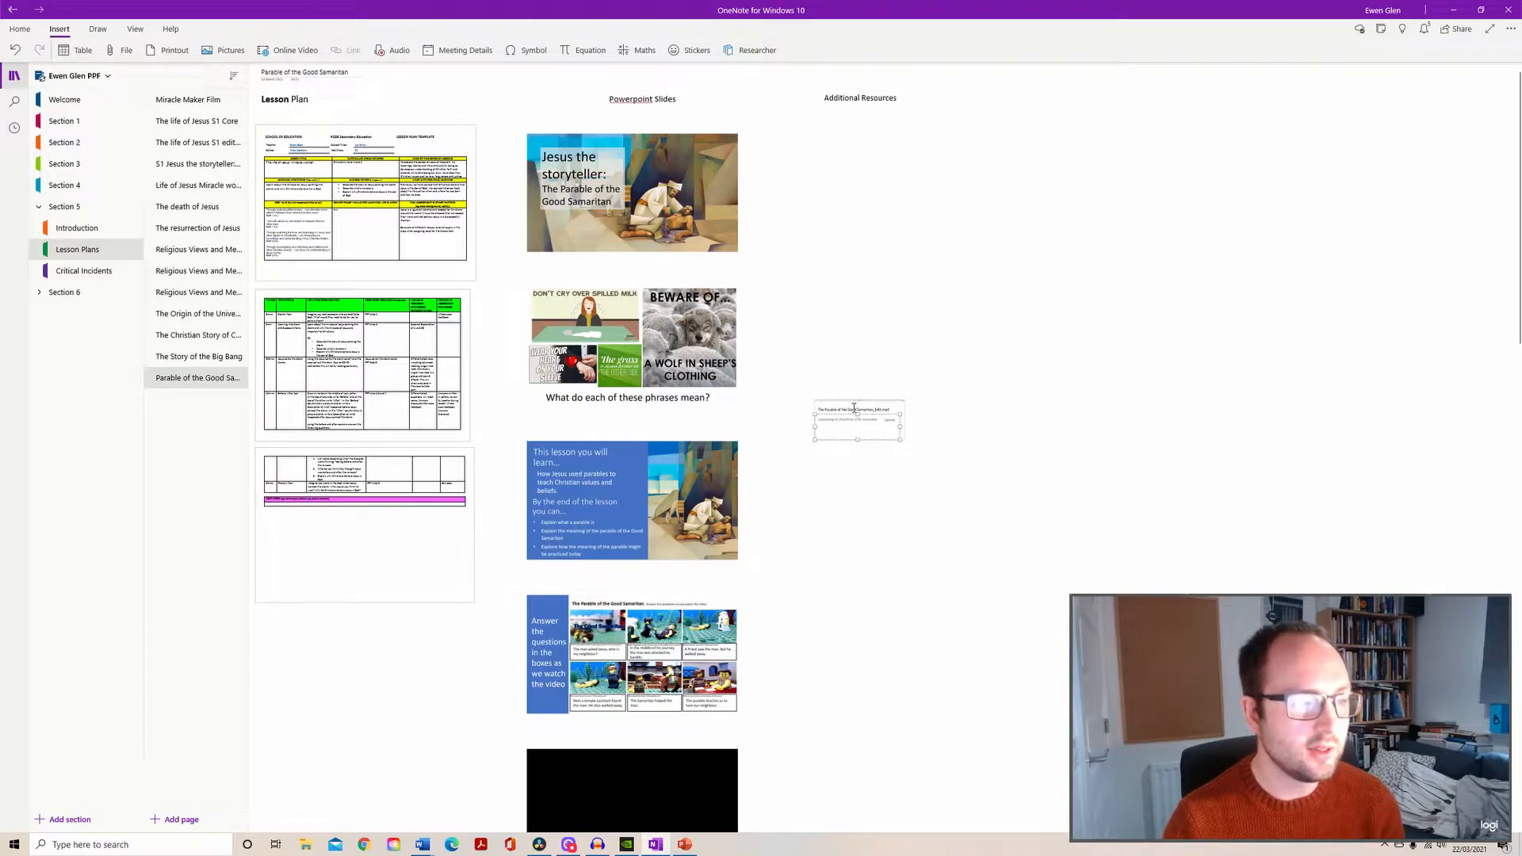
drag(854, 408, 826, 504)
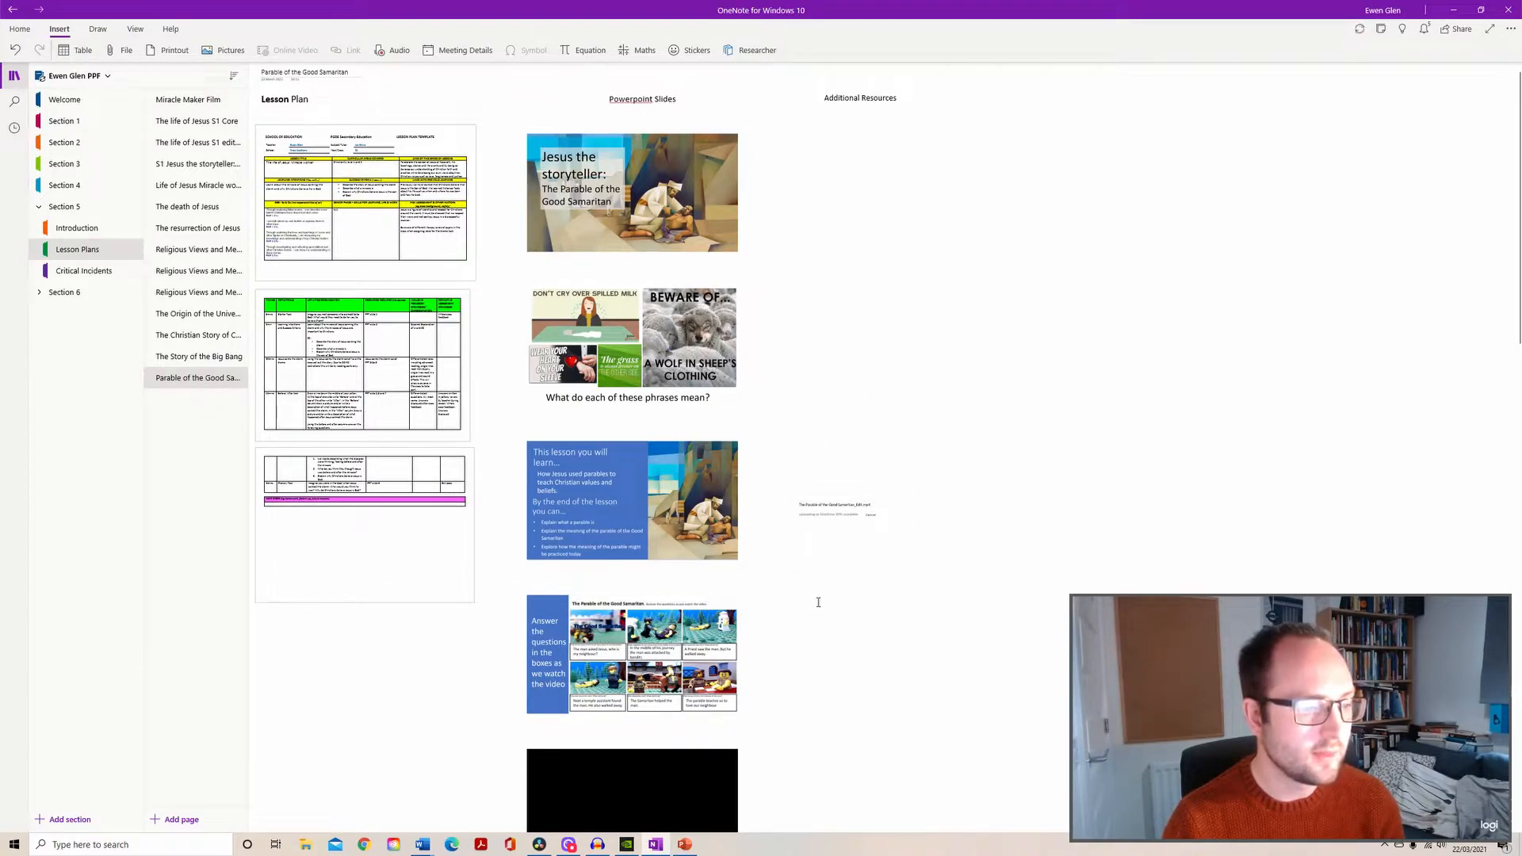
Insert the PDF "Good Samaritan comic book" as a file printout on the page.
scroll(809, 593, down, 3)
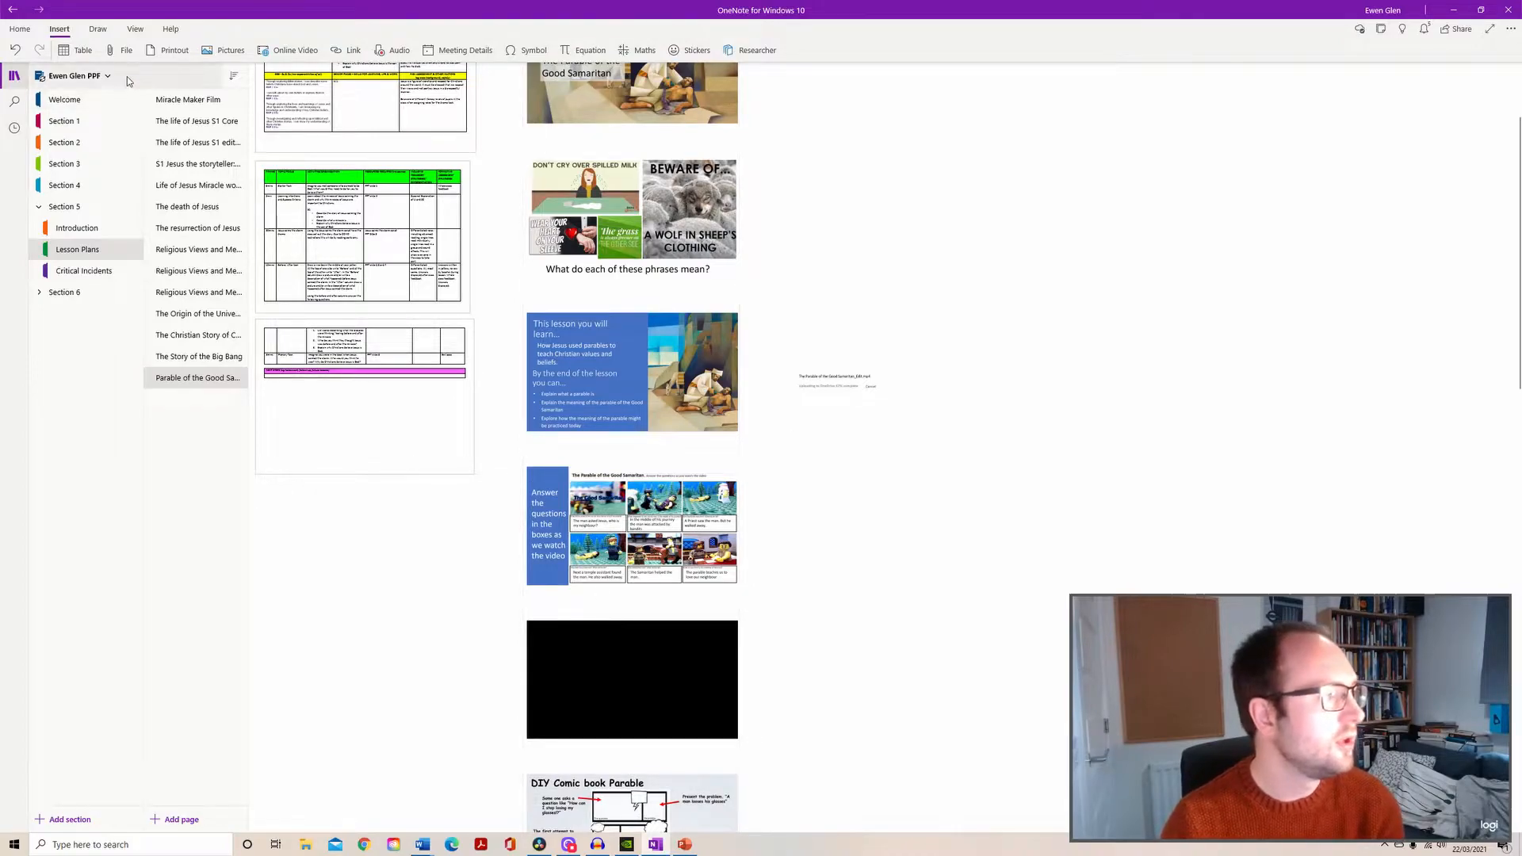
click(58, 30)
click(58, 30)
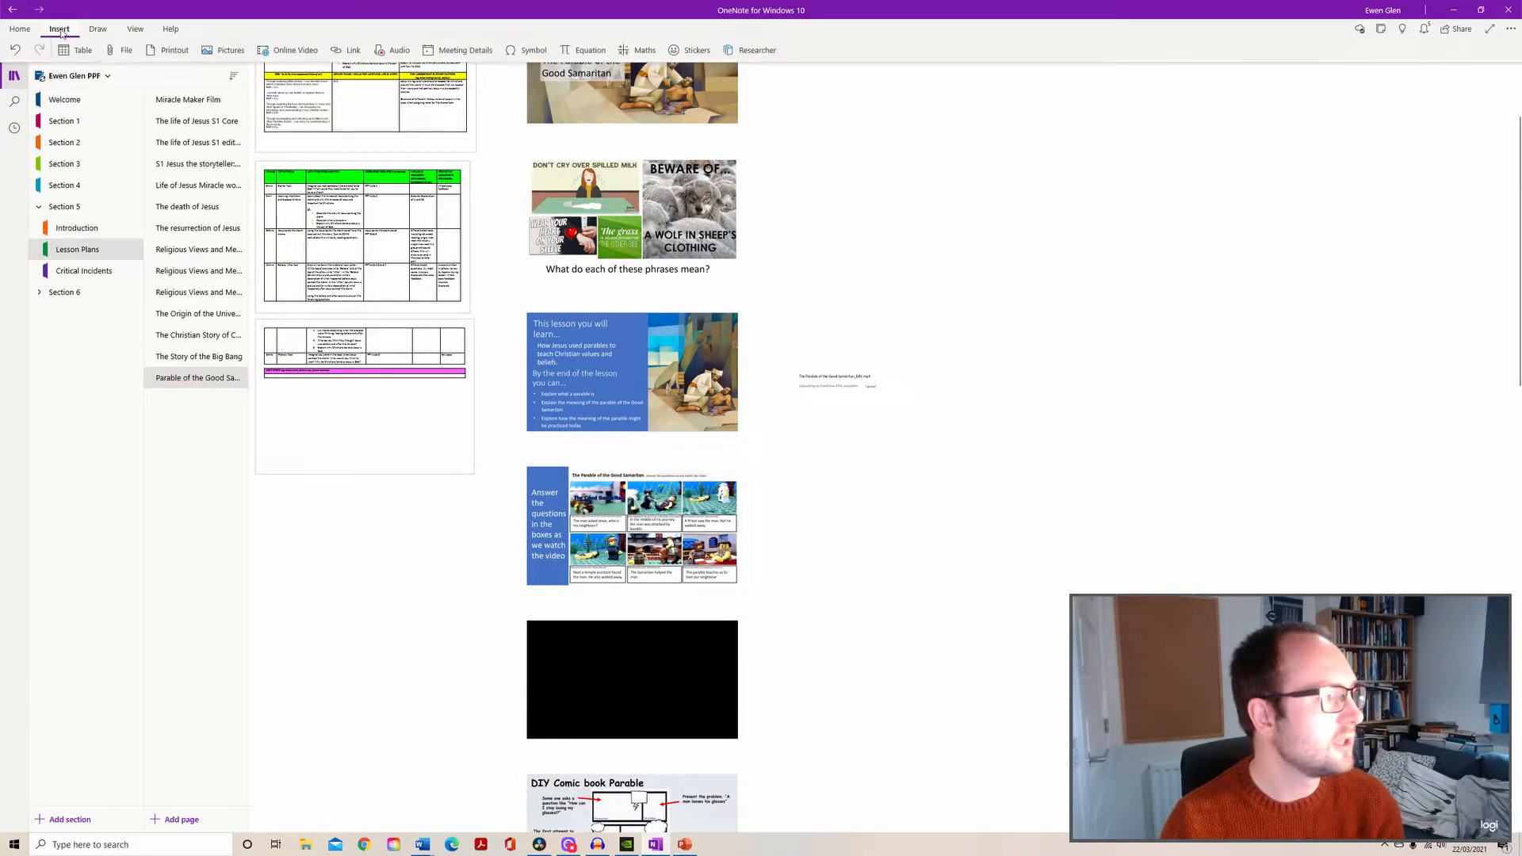
click(168, 55)
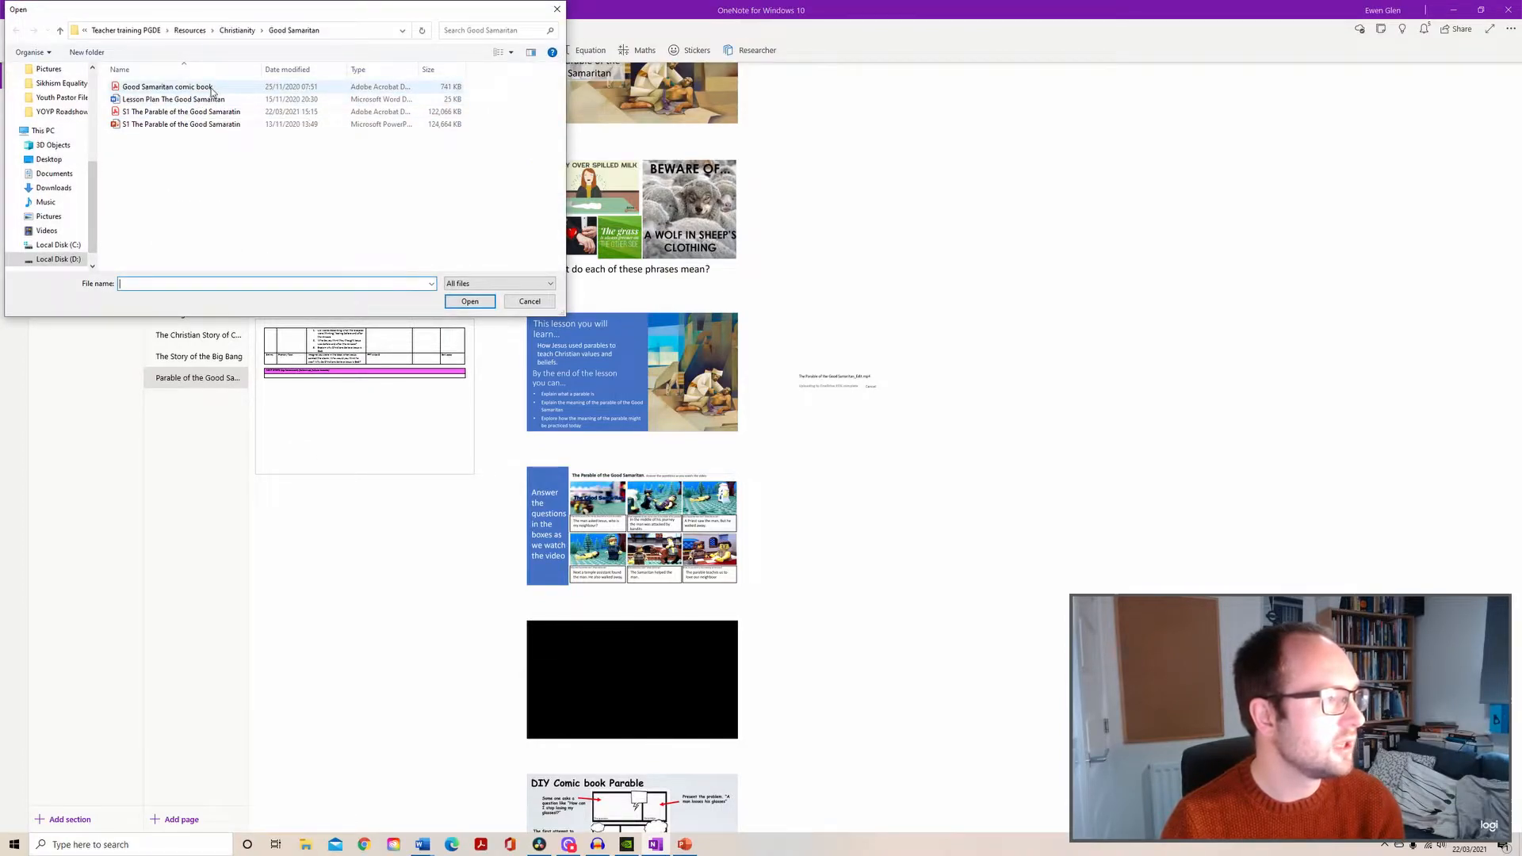
click(194, 87)
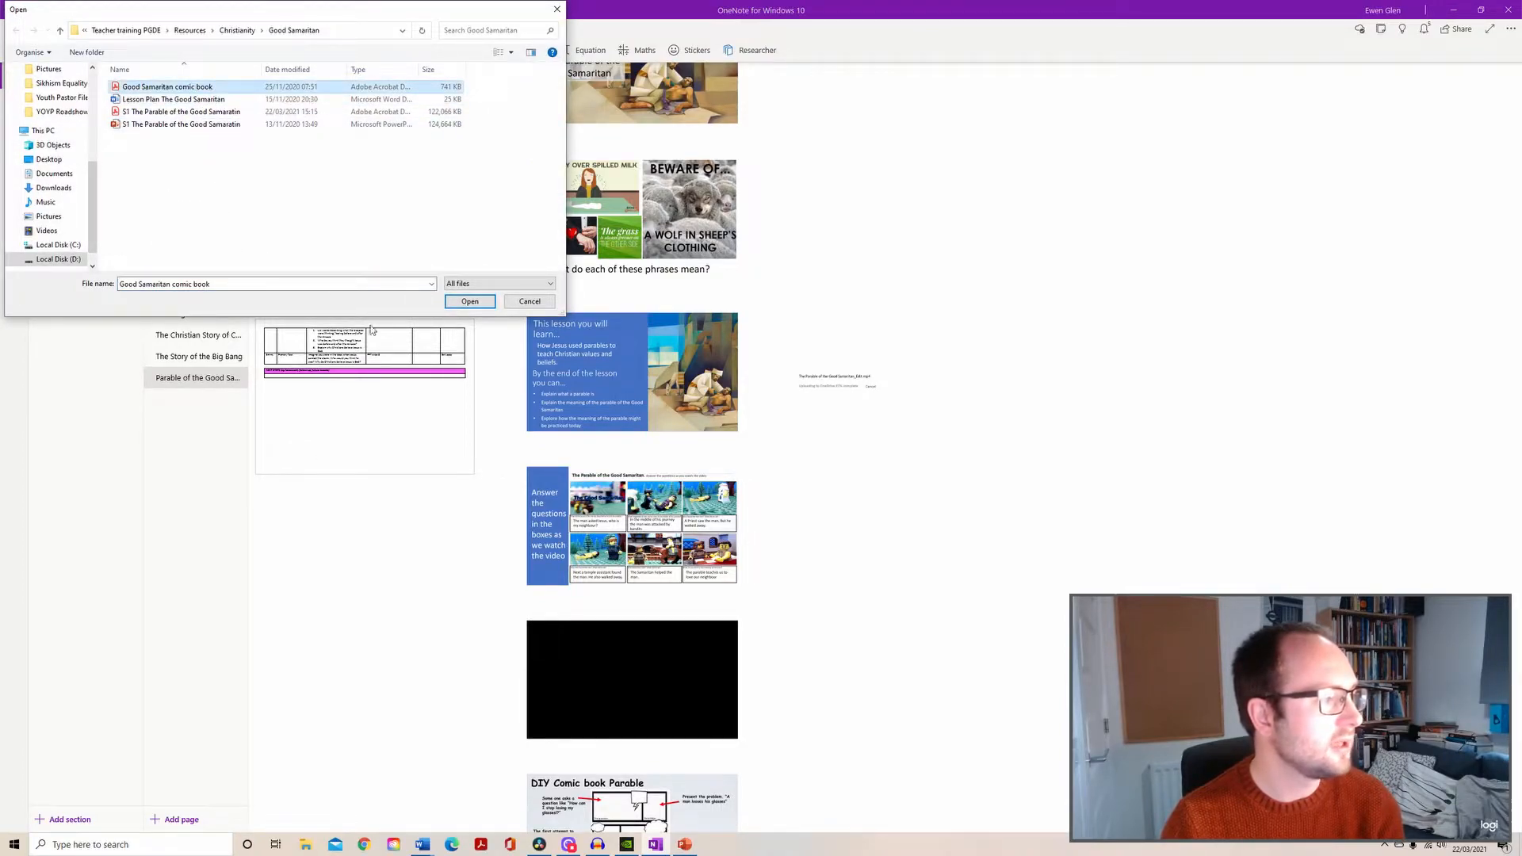
click(470, 301)
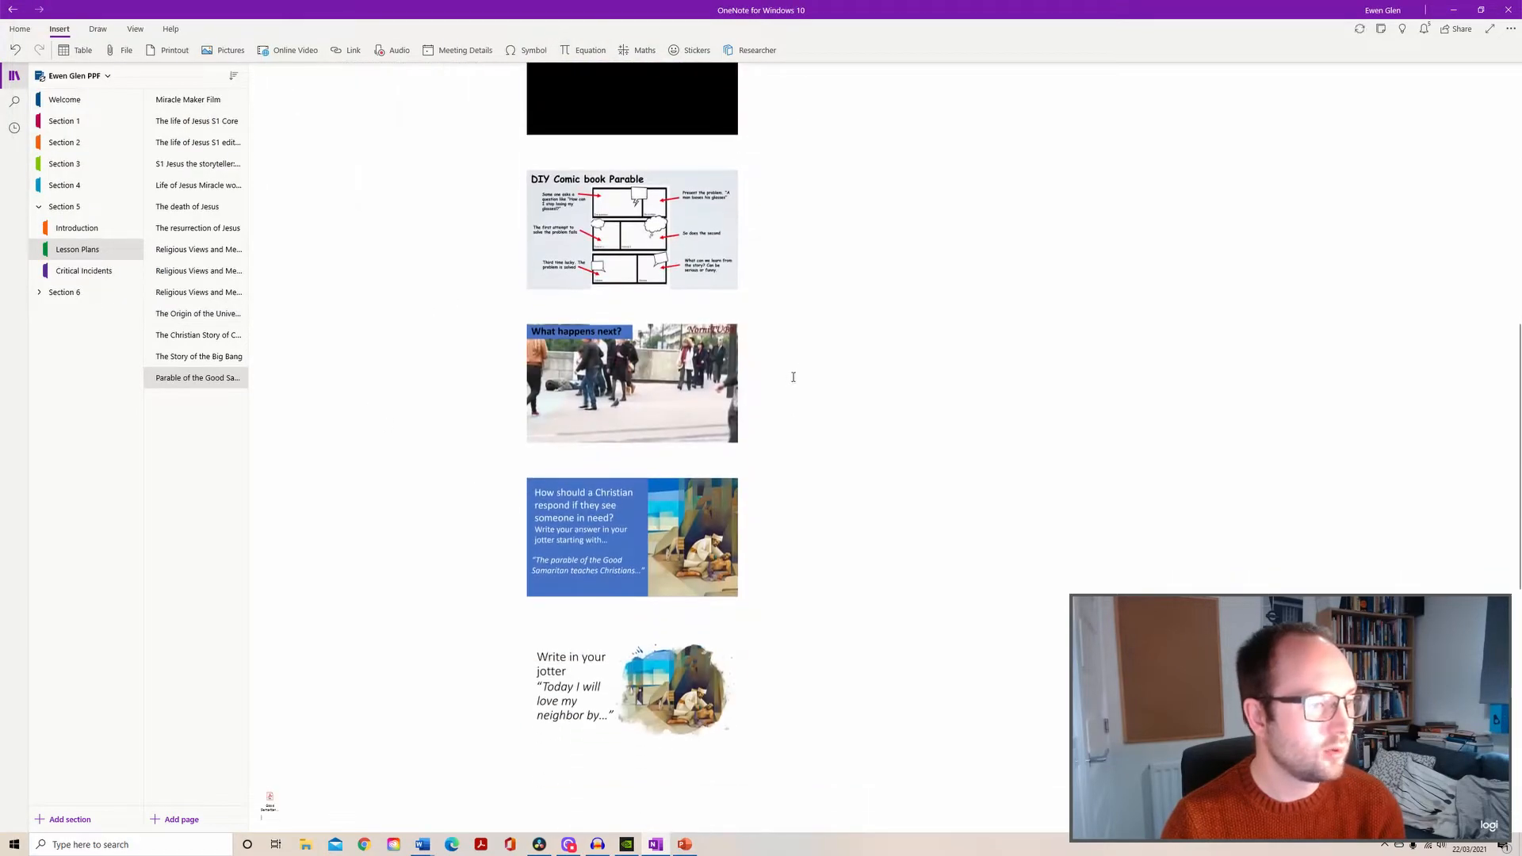
Delete the PDF file icon above the comic book printout, keeping the page images.
click(291, 216)
click(273, 225)
key(Delete)
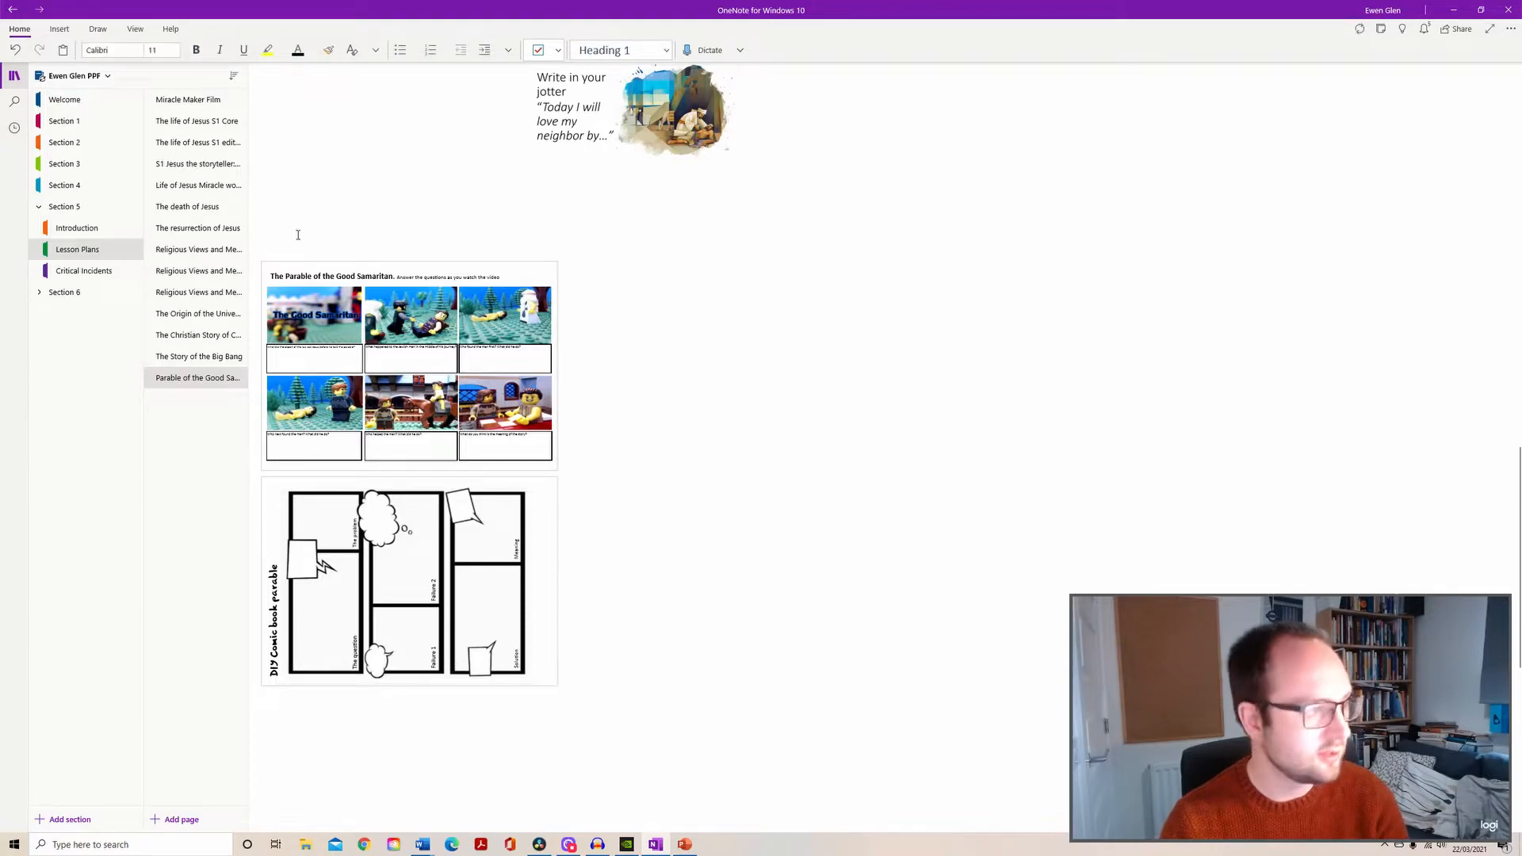
Move both comic book printout pages together up the page into the Additional Resources column.
click(514, 399)
ctrl+click(472, 595)
drag(477, 369, 1039, 294)
scroll(1009, 715, up, 5)
drag(996, 717, 995, 116)
scroll(995, 119, up, 5)
drag(979, 576, 933, 254)
Shrink both printout pages to about slide width and place the video question sheet beside its matching slide.
drag(1081, 159, 1000, 216)
drag(1085, 375, 993, 435)
drag(893, 371, 885, 242)
scroll(882, 409, up, 2)
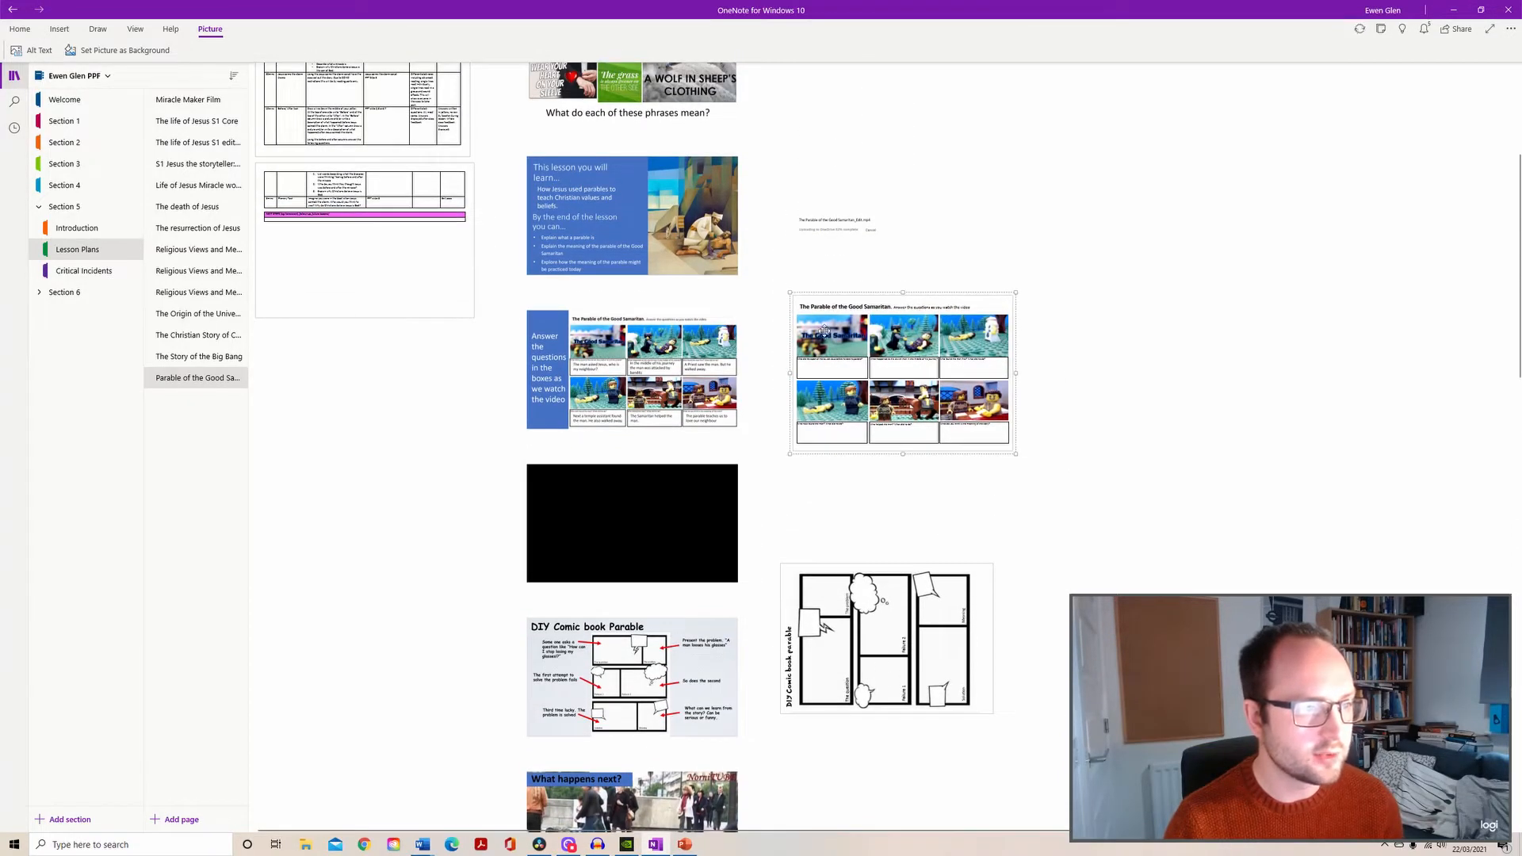
Align the DIY comic book parable worksheet beside the DIY Comic book Parable slide.
click(906, 632)
drag(884, 637, 885, 680)
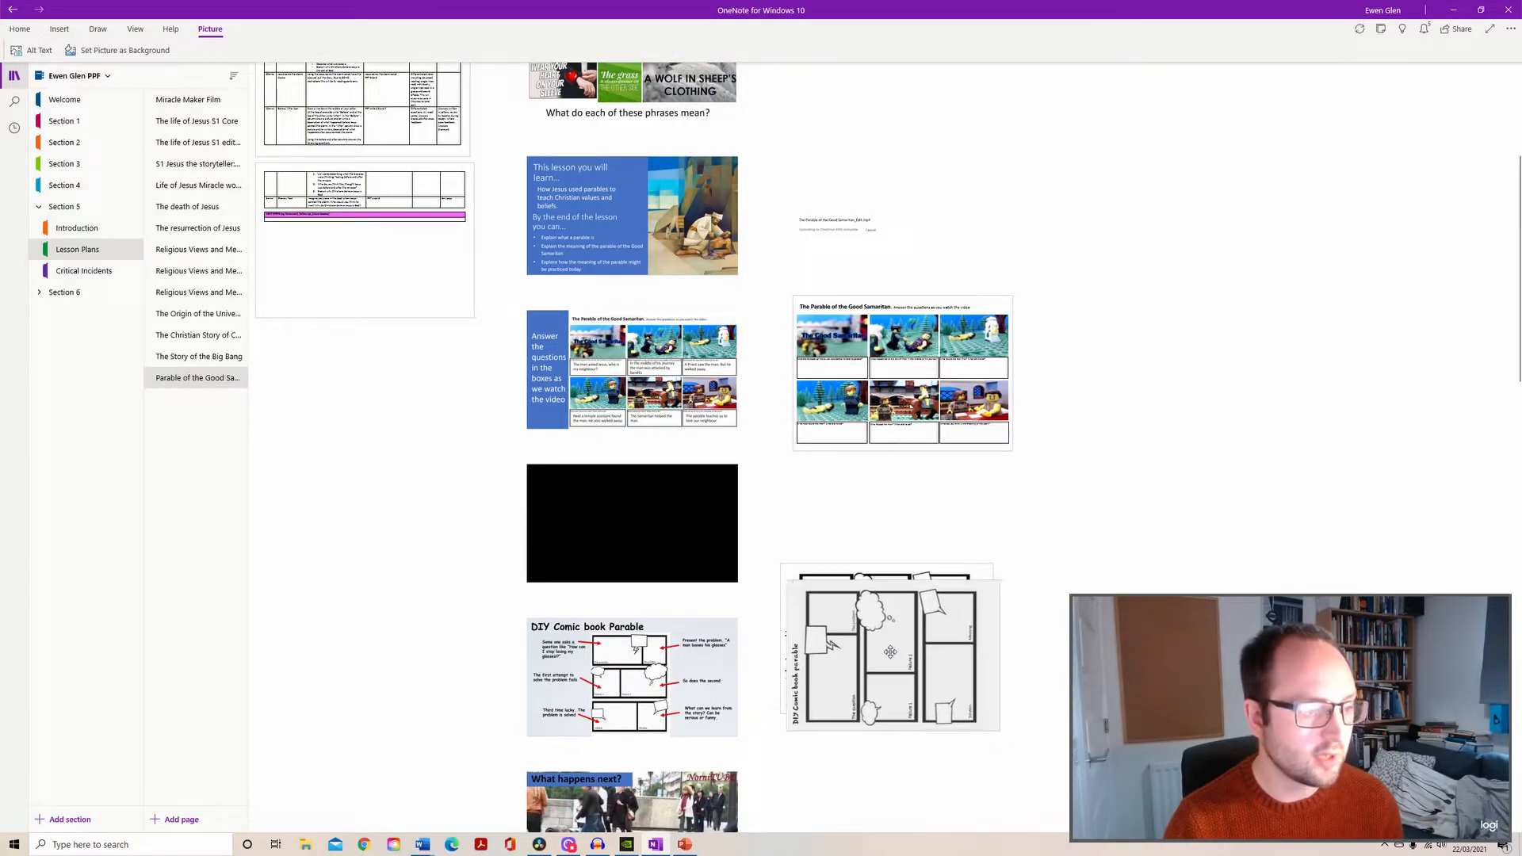
scroll(794, 367, down, 2)
scroll(795, 366, down, 3)
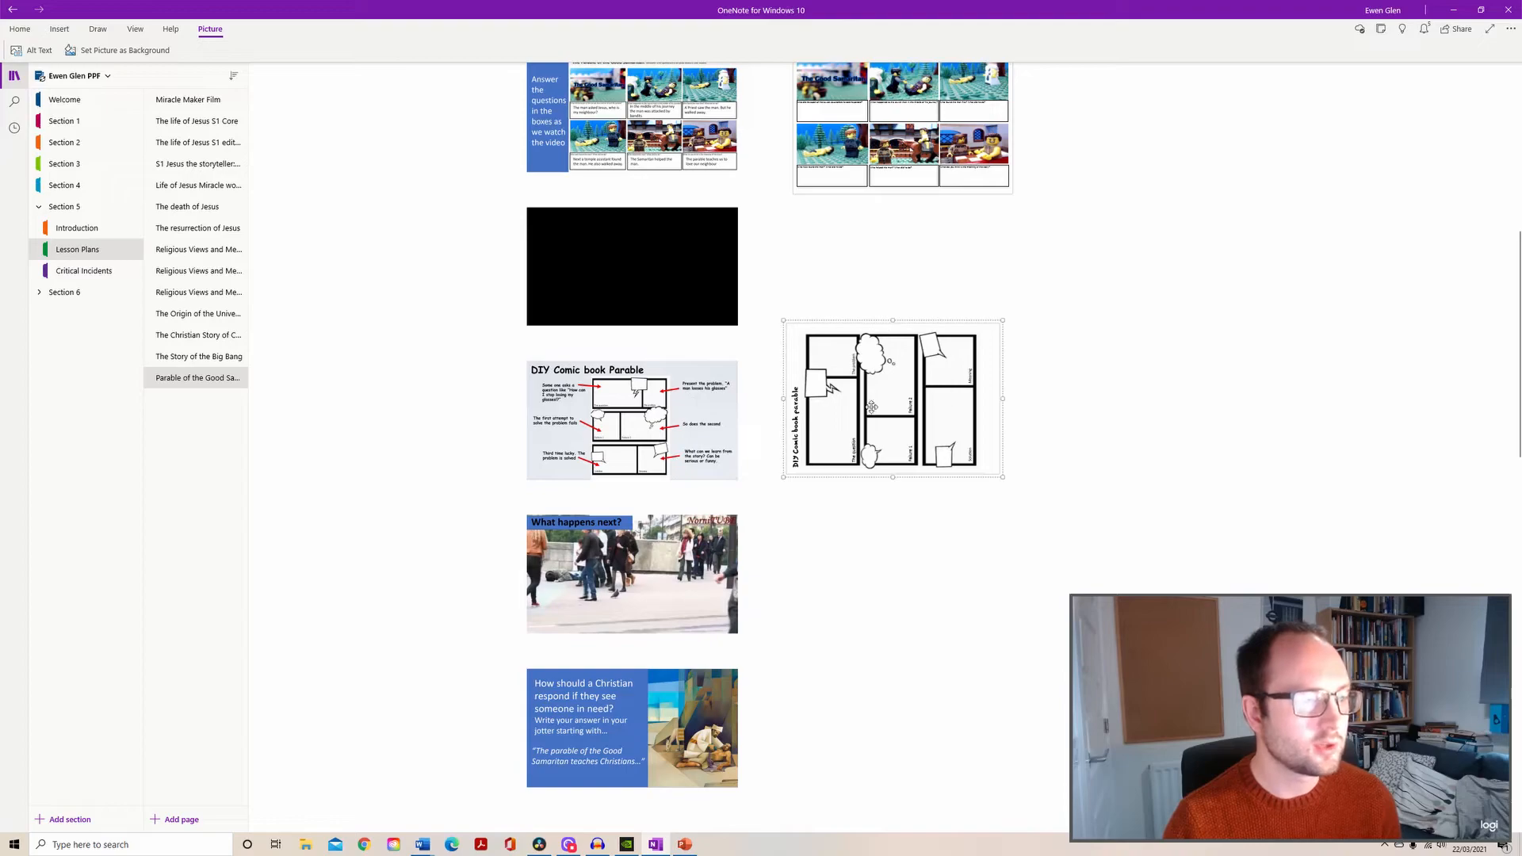
scroll(795, 367, up, 4)
scroll(957, 308, up, 1)
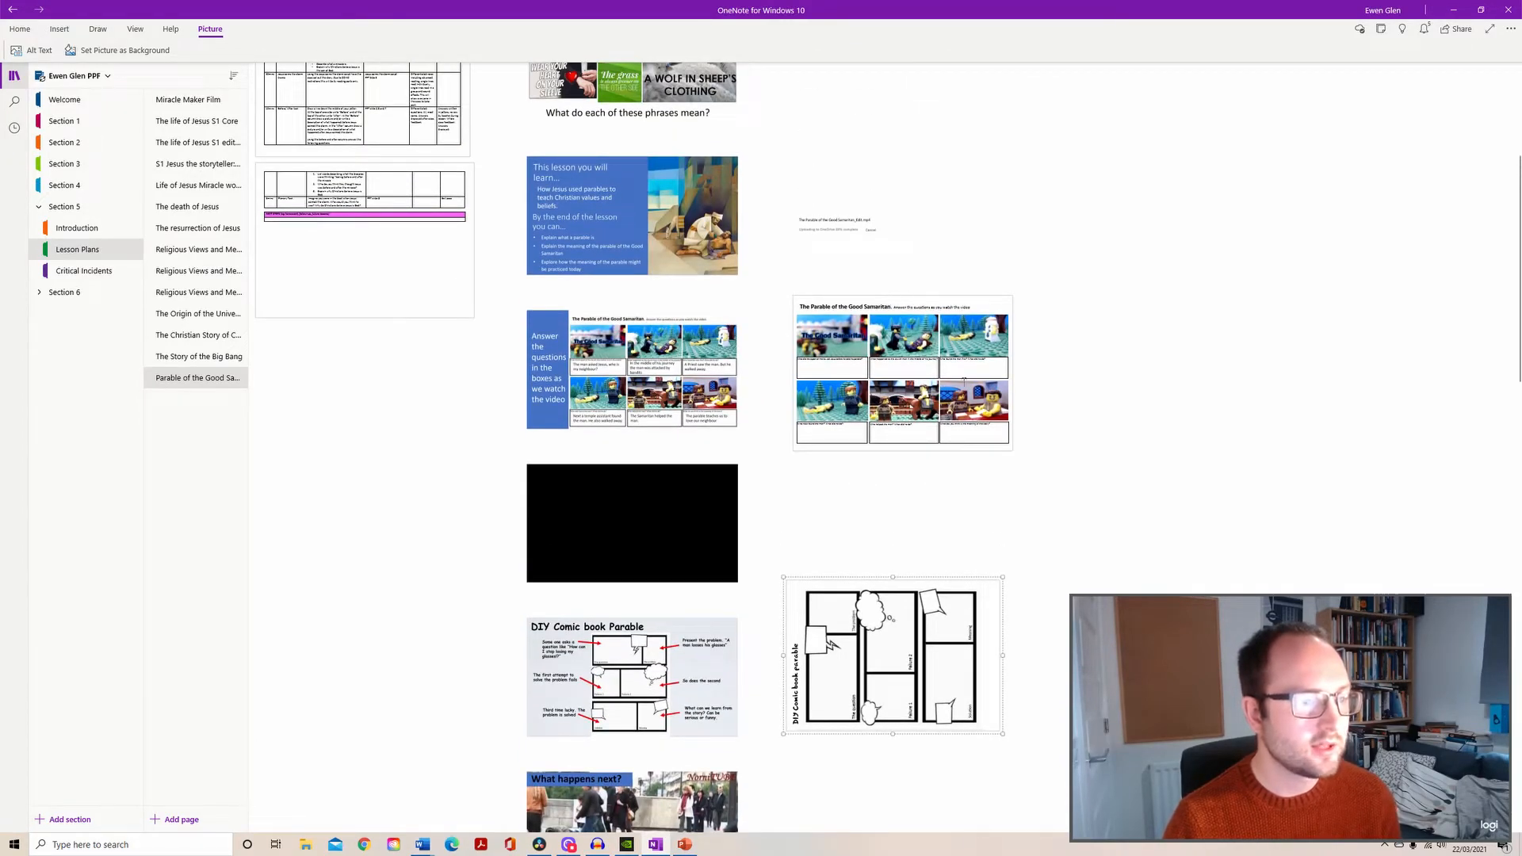
click(63, 30)
scroll(848, 537, down, 6)
click(795, 405)
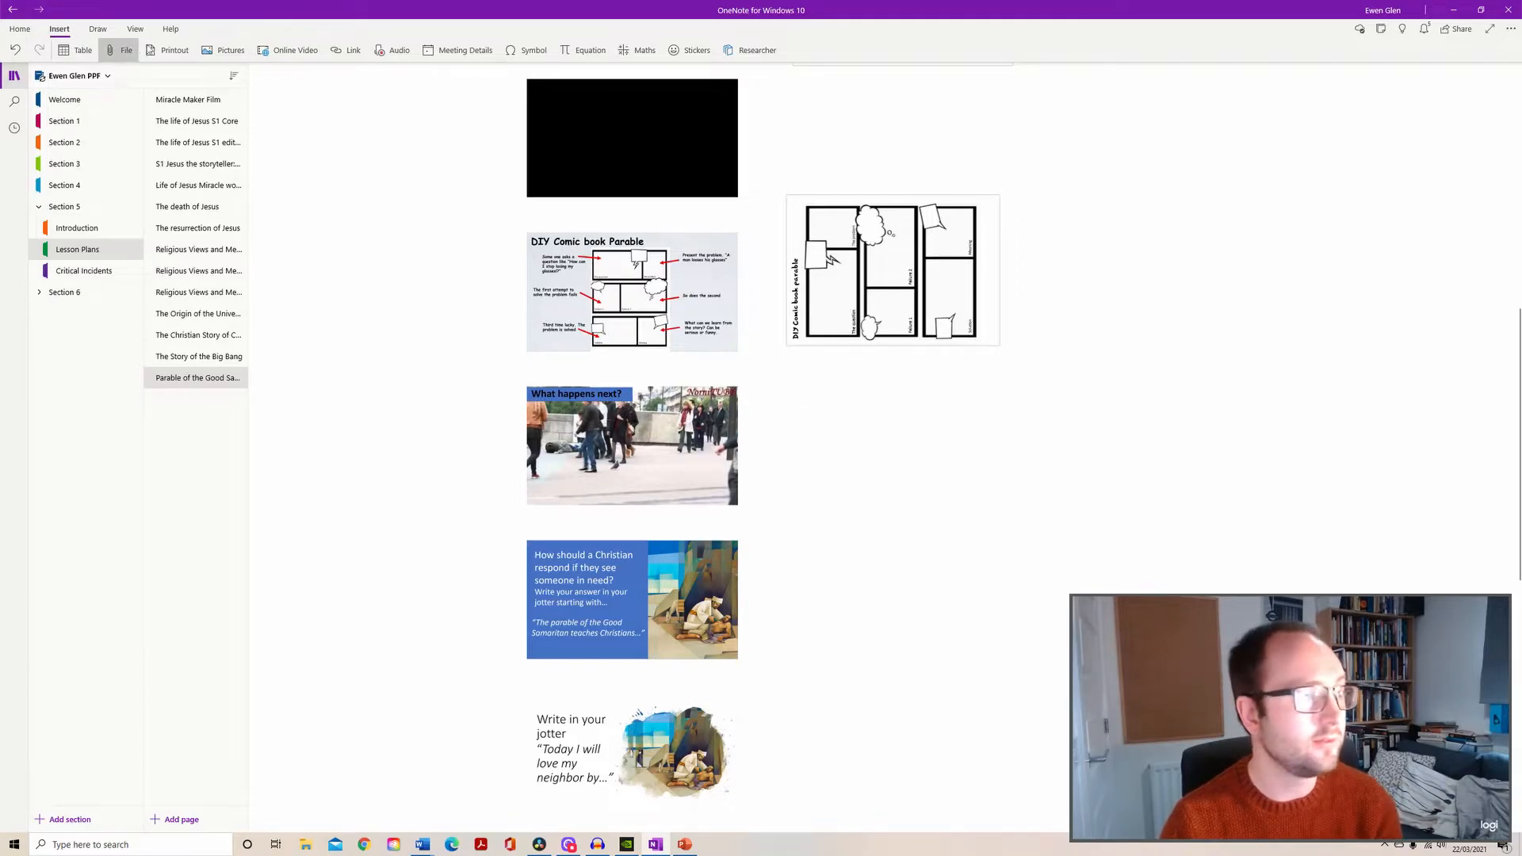
click(294, 51)
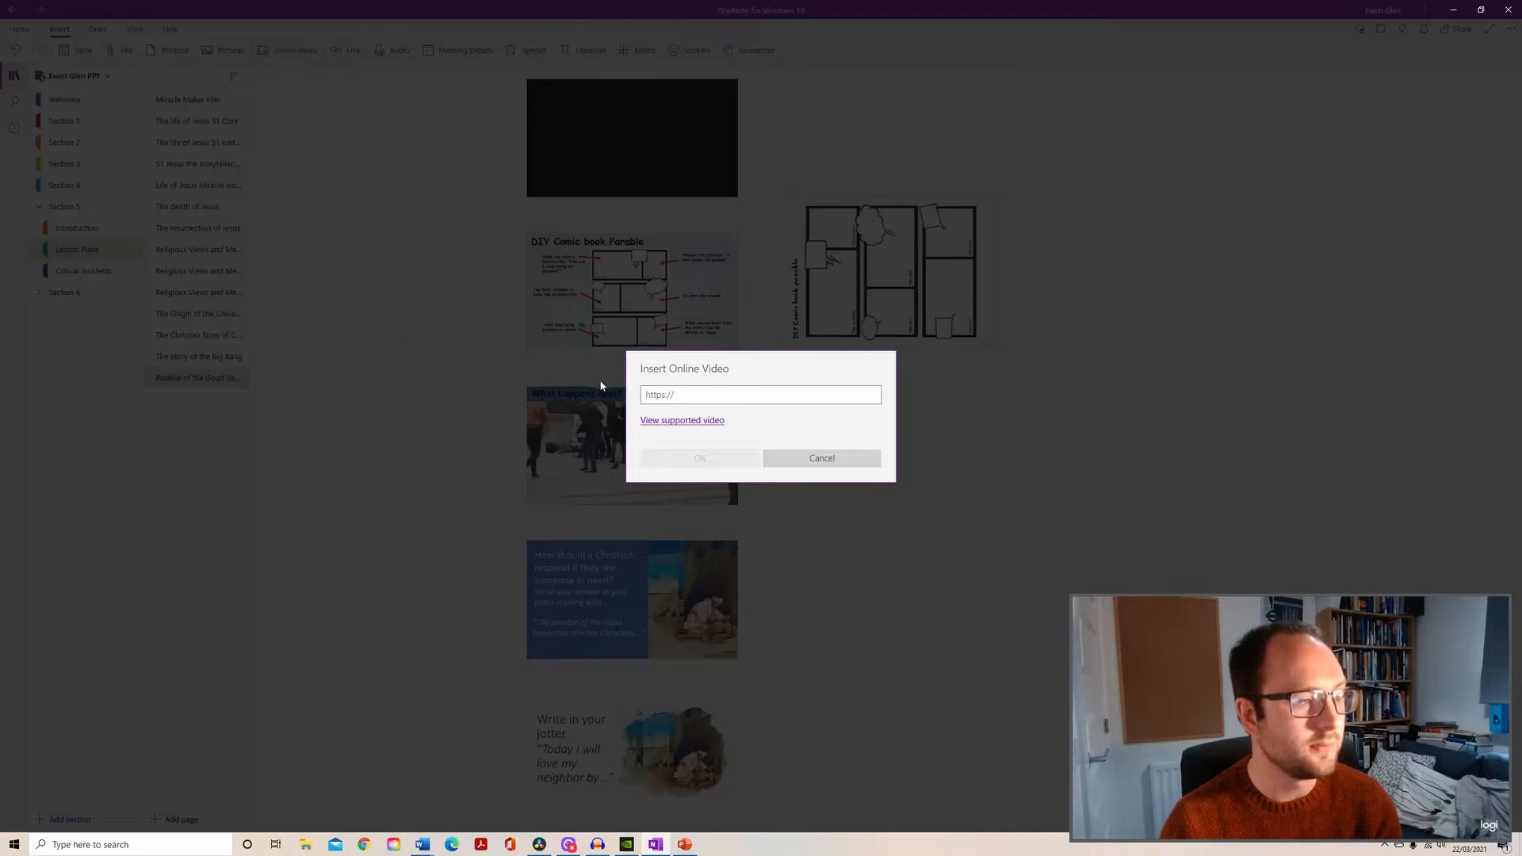
text(https://www.youtube.com/watch?v=iPehw67L91w&t=18s)
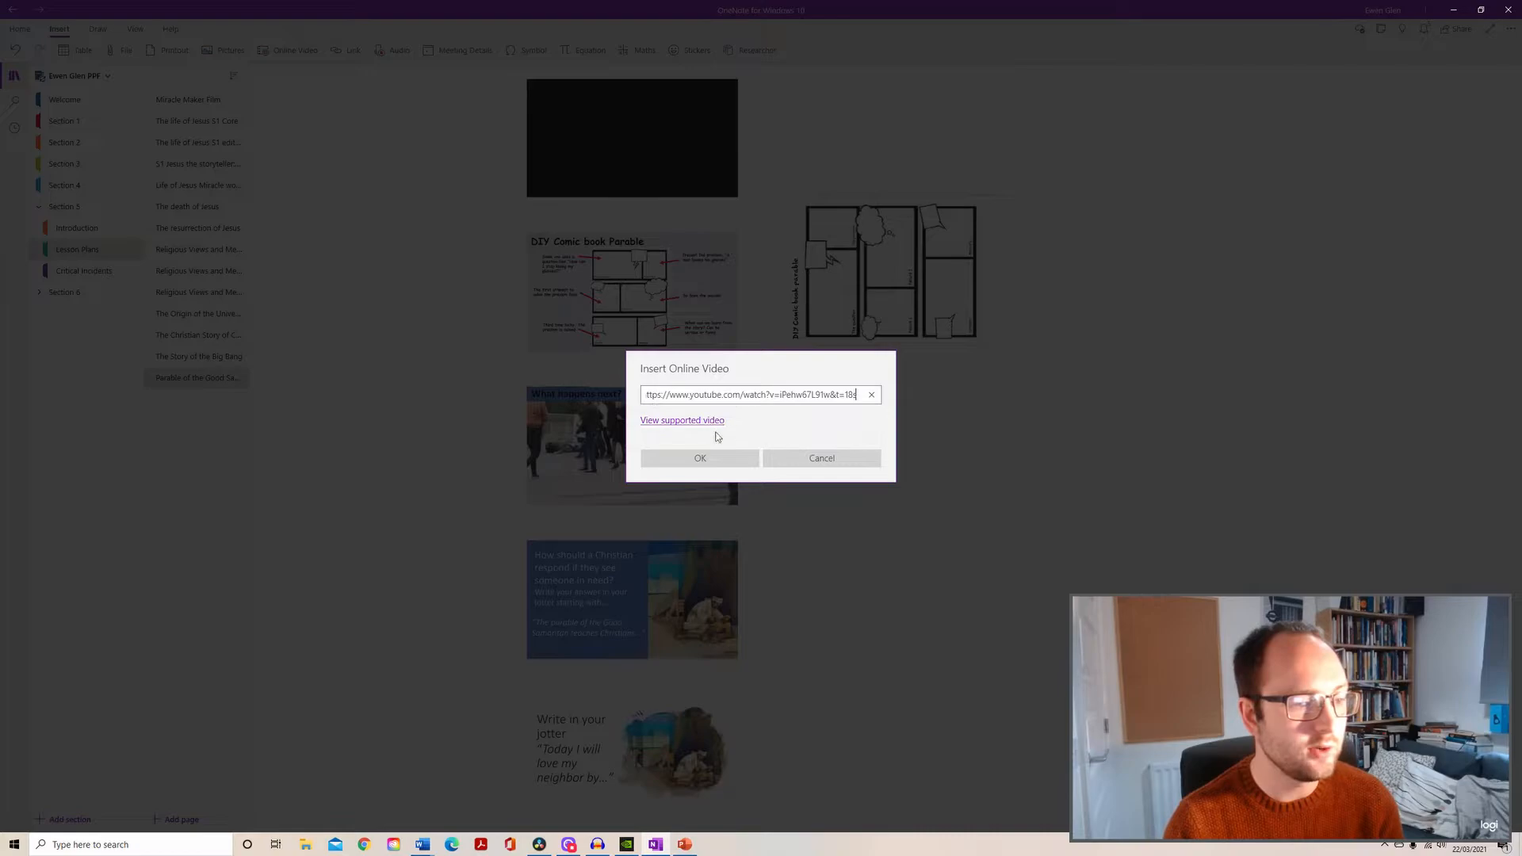
click(699, 460)
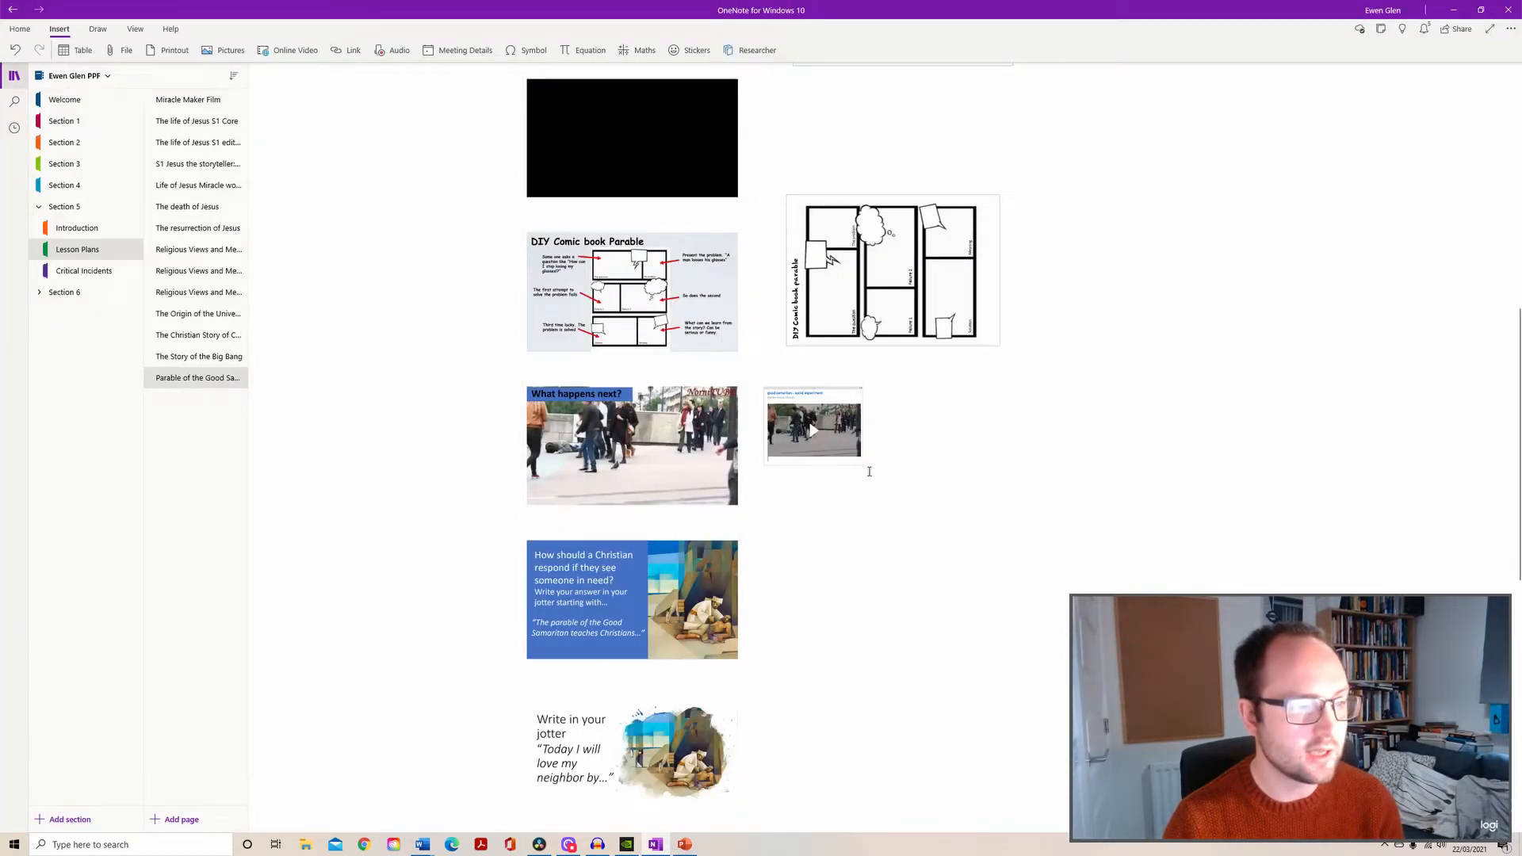
drag(869, 468, 981, 468)
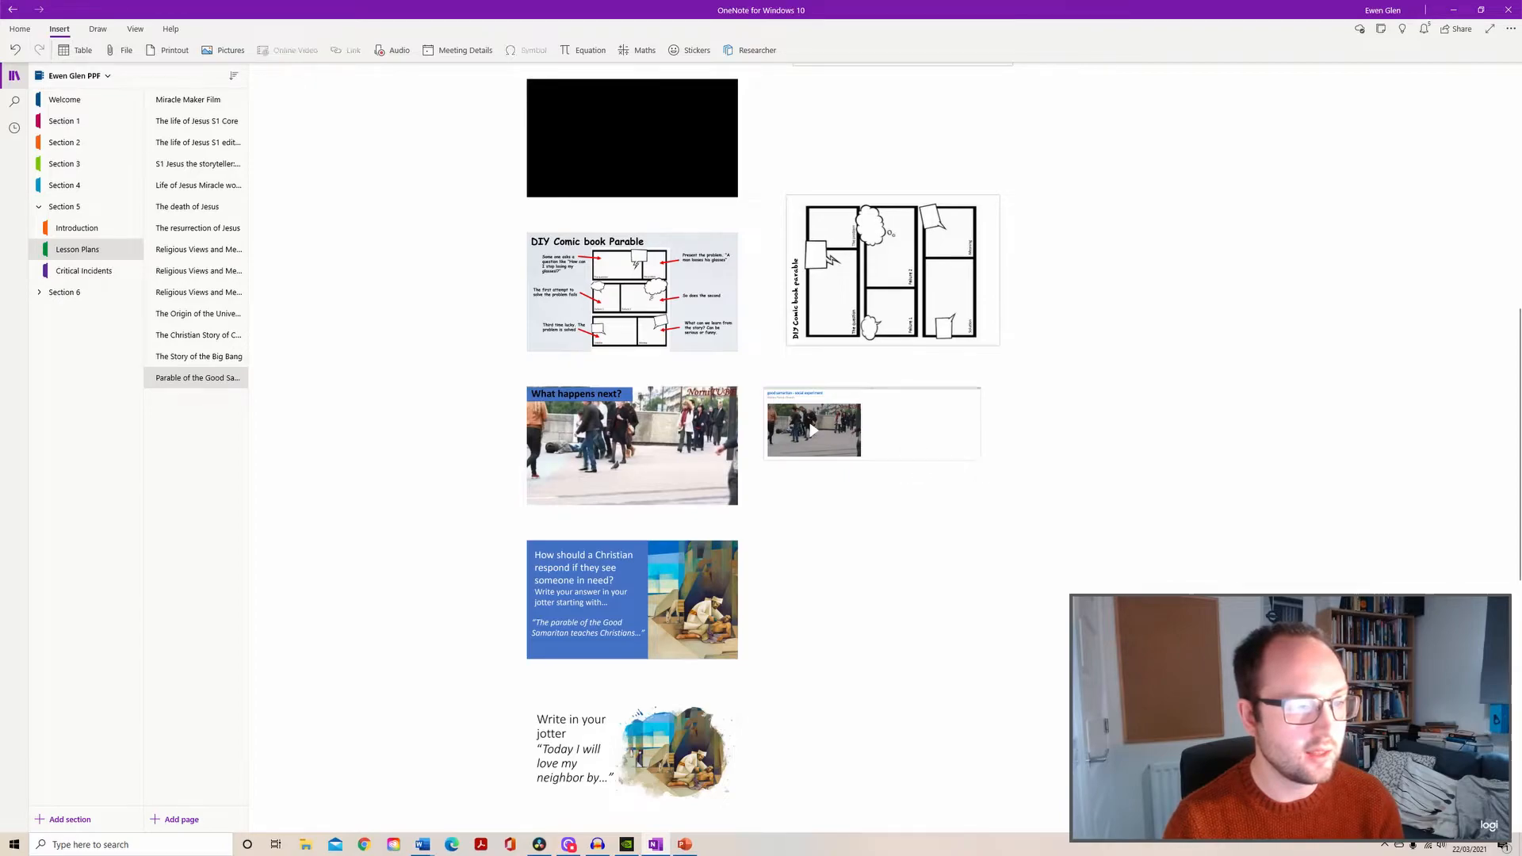
Test playing and pausing the embedded good samaritan social experiment video, and shift its container slightly right and up.
click(831, 395)
ctrl+scroll(769, 432, up, 5)
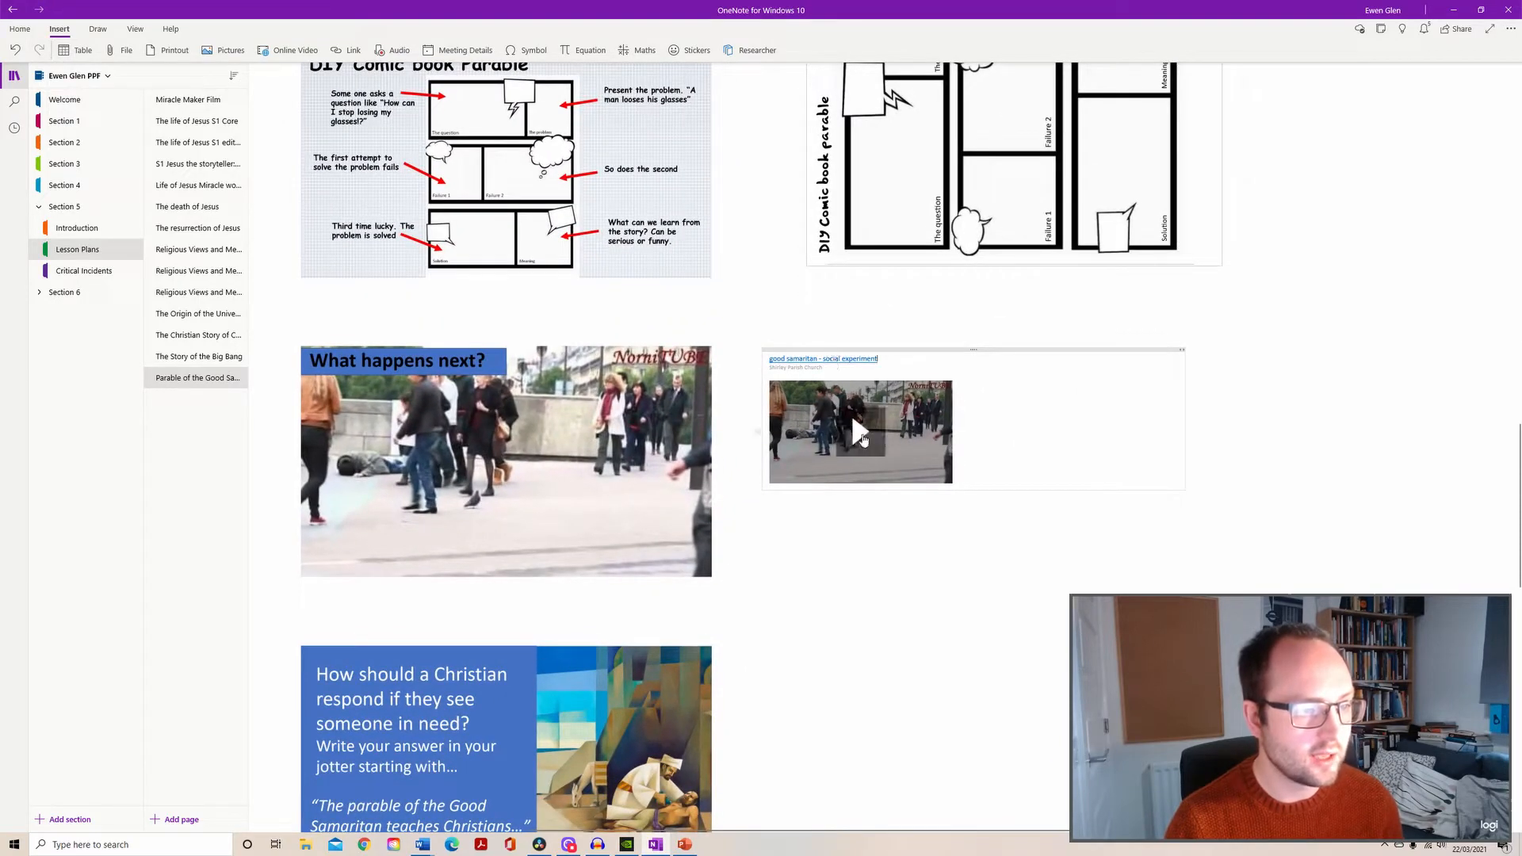
click(855, 430)
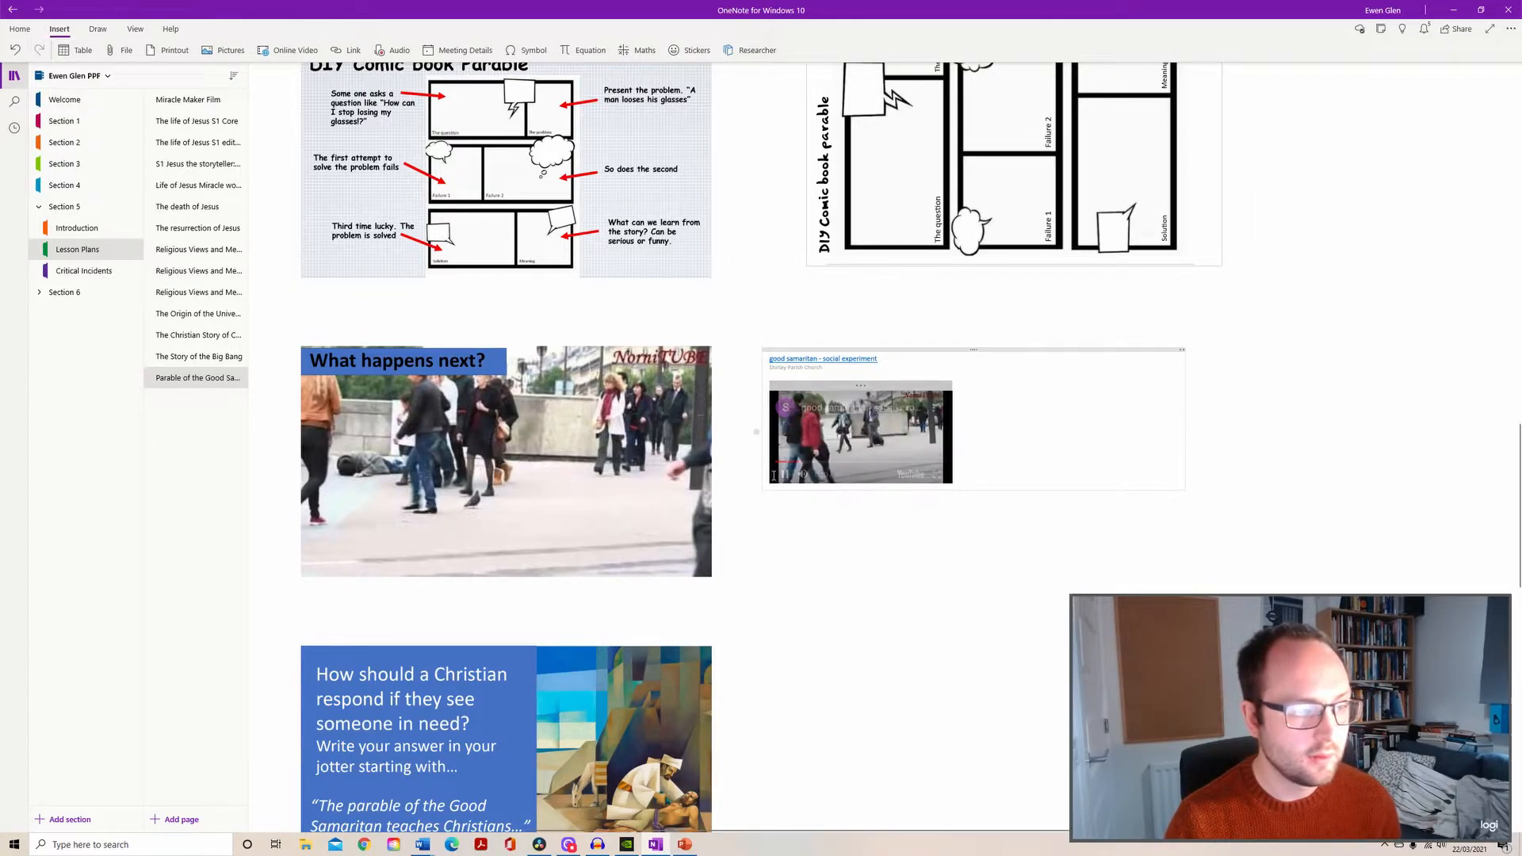
click(786, 474)
drag(939, 357, 963, 345)
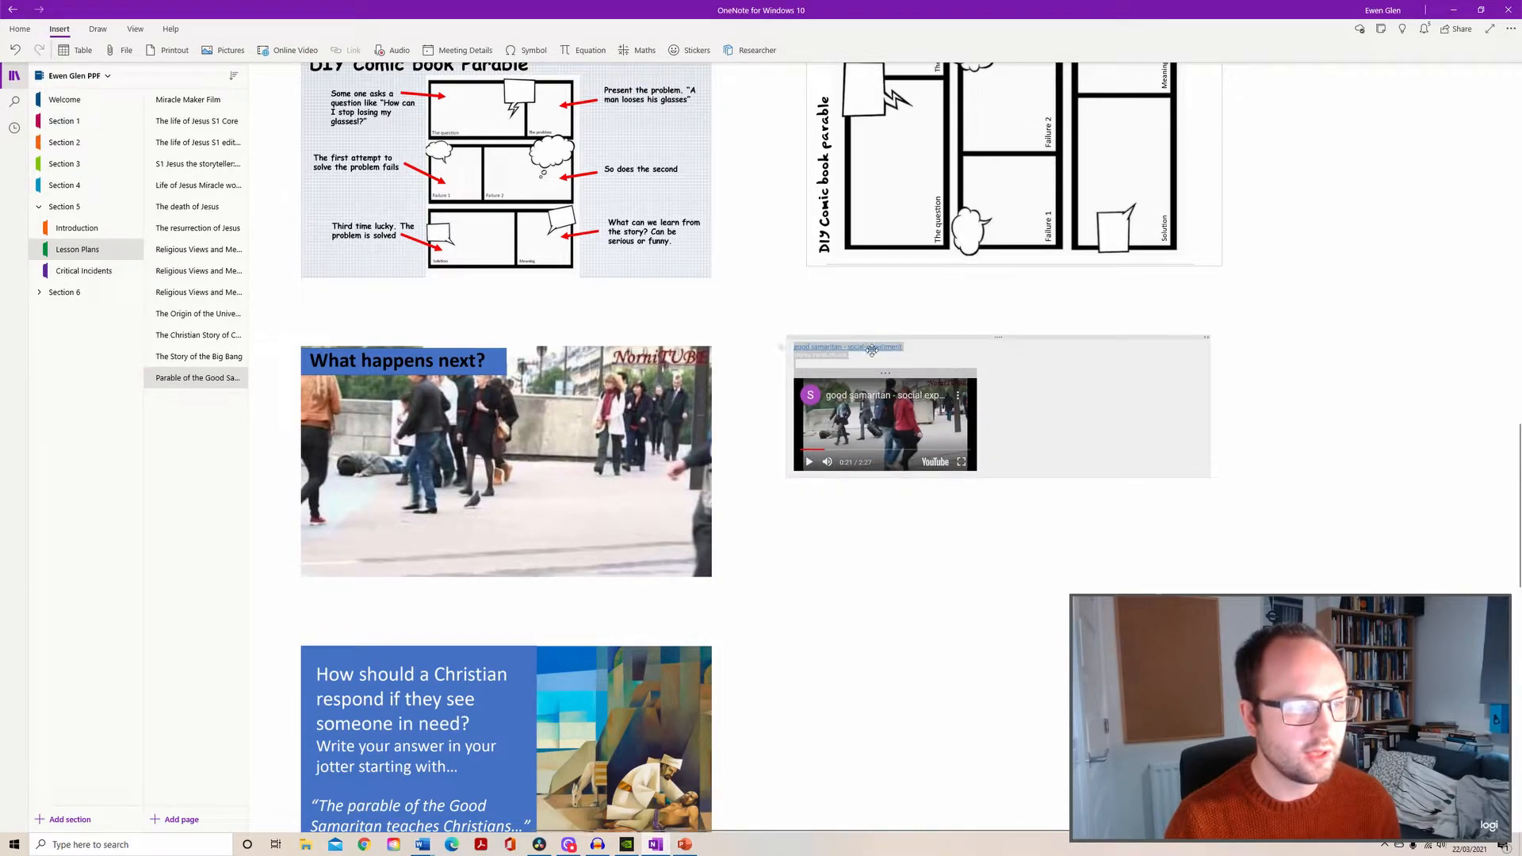
click(848, 590)
Move the Parable of the Good Samaritan video file link slightly up and right beside the lesson aims slide.
scroll(842, 538, down, 6)
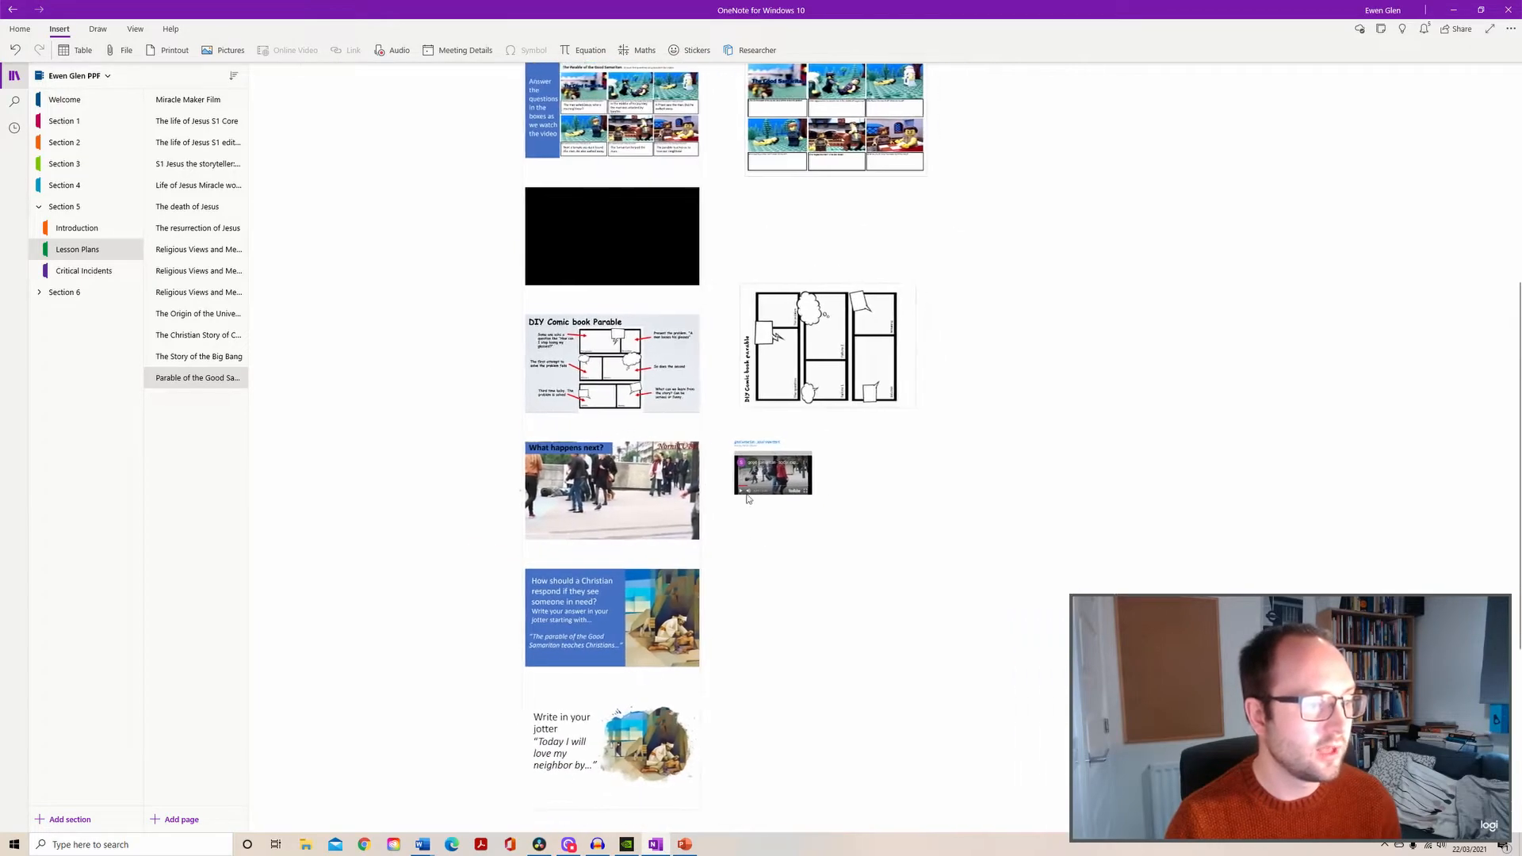
scroll(688, 389, up, 3)
scroll(688, 388, up, 2)
scroll(722, 434, up, 5)
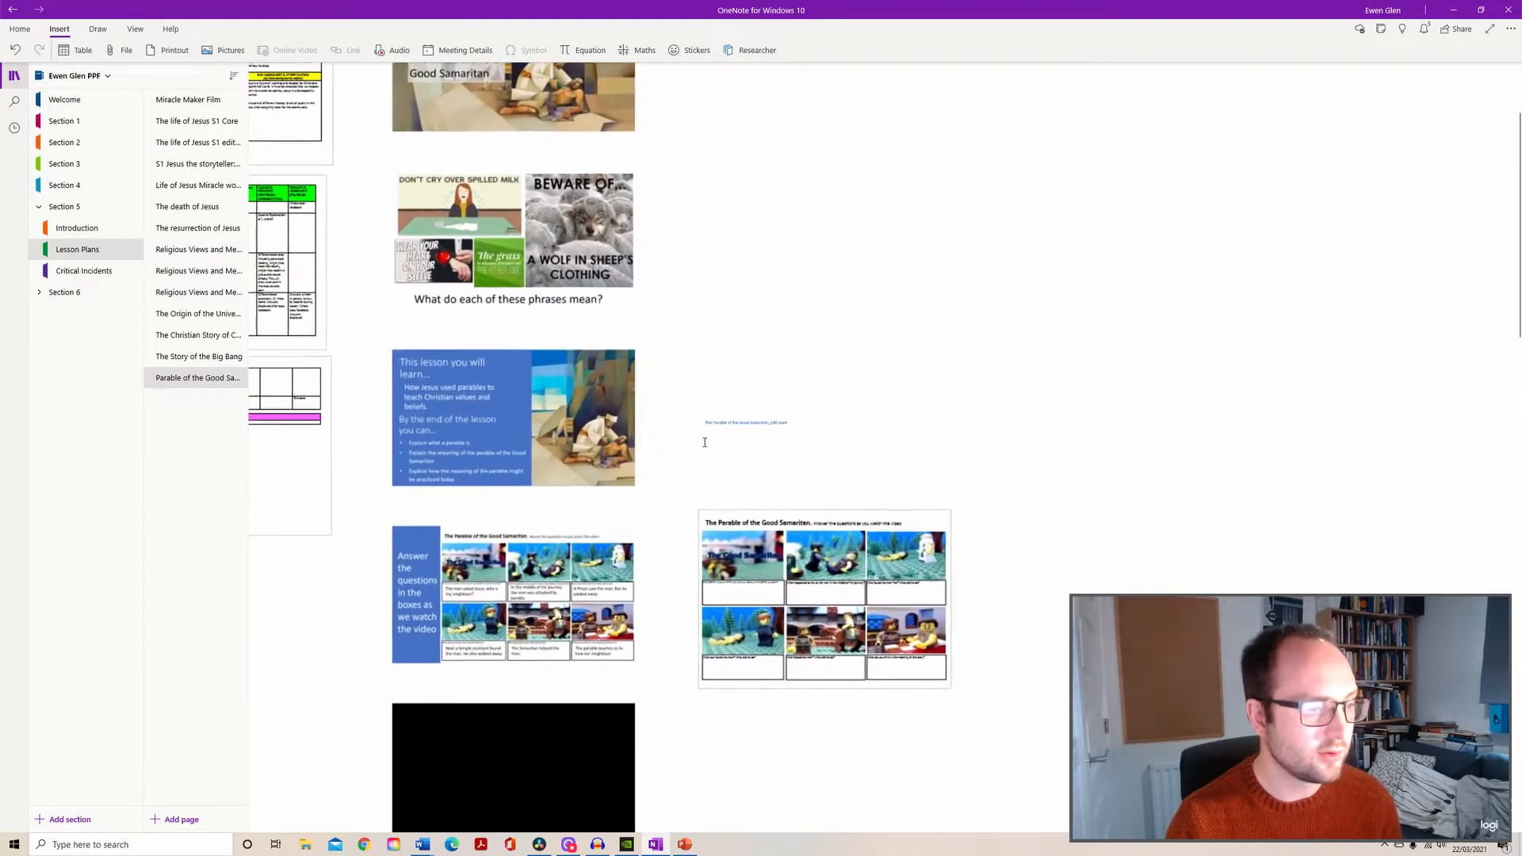
drag(849, 409, 866, 376)
Open the linked Parable of the Good Samaritan video in the browser, test its playback up to 0:28, and close the browser window.
click(842, 393)
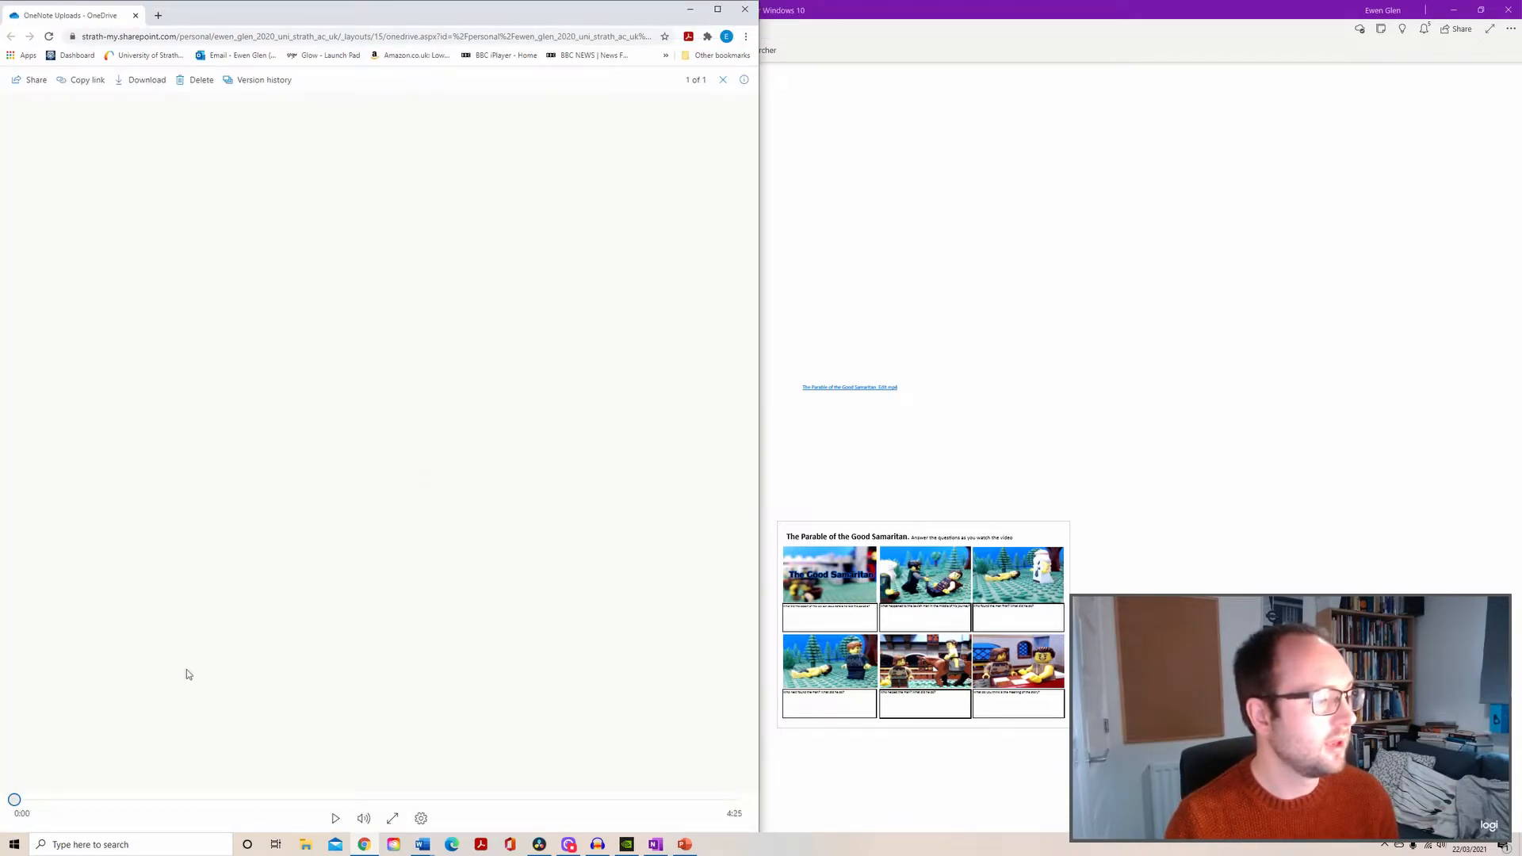
click(336, 819)
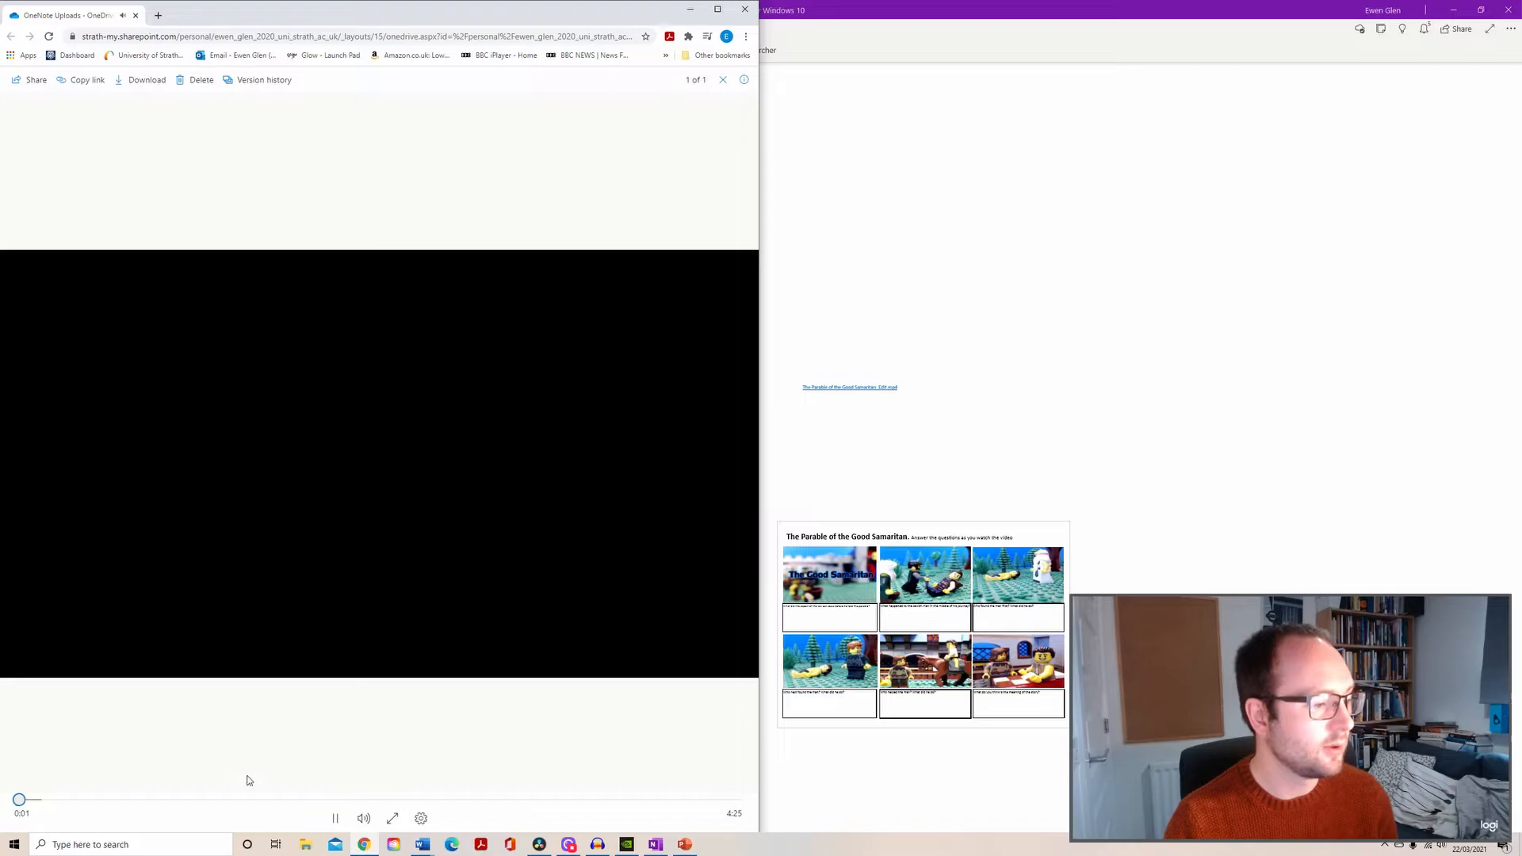
click(335, 818)
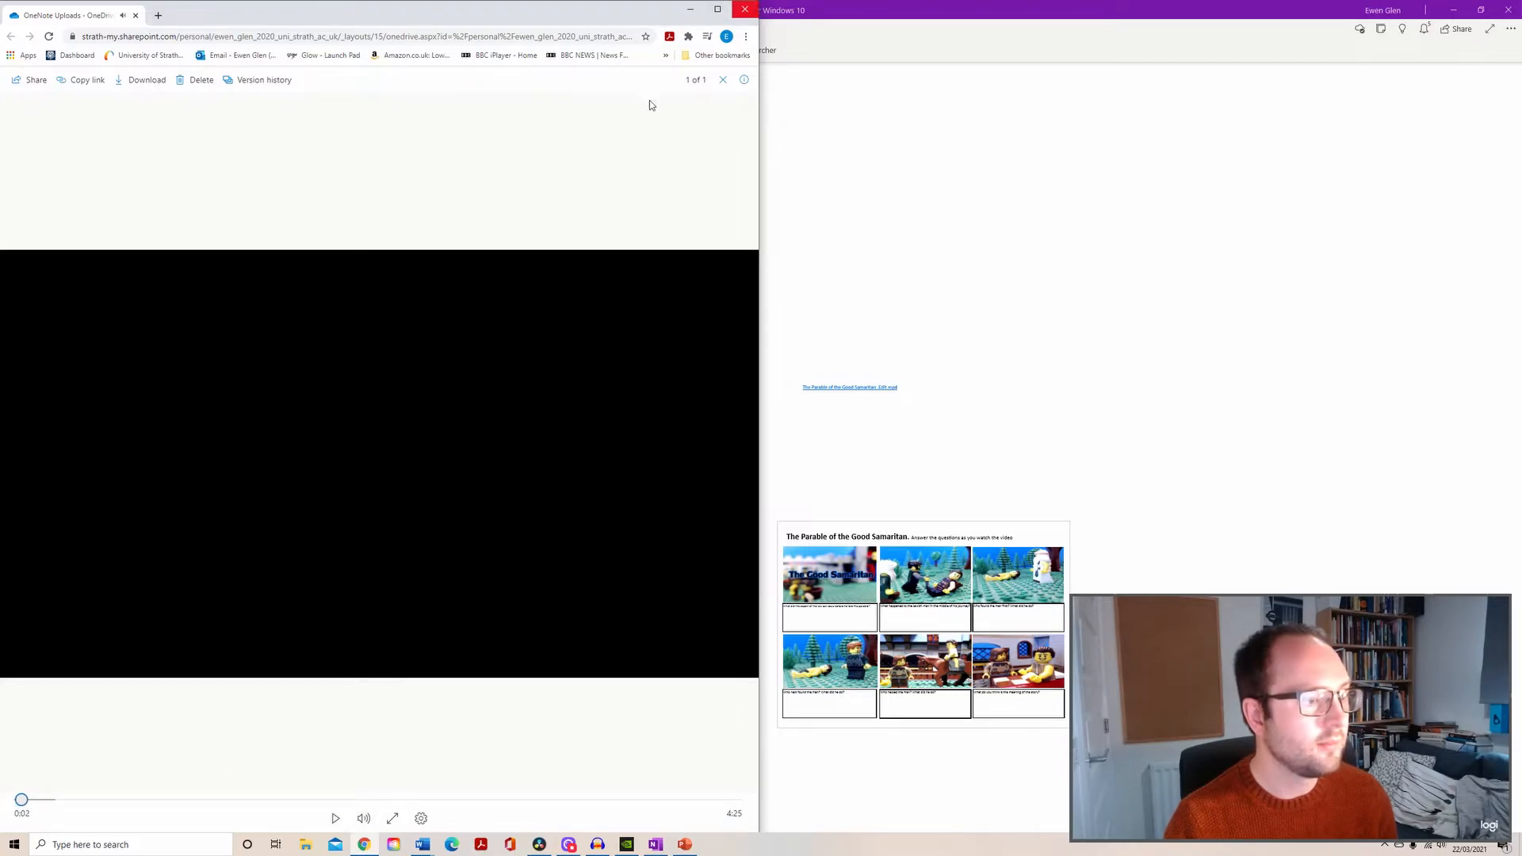
drag(23, 800, 92, 800)
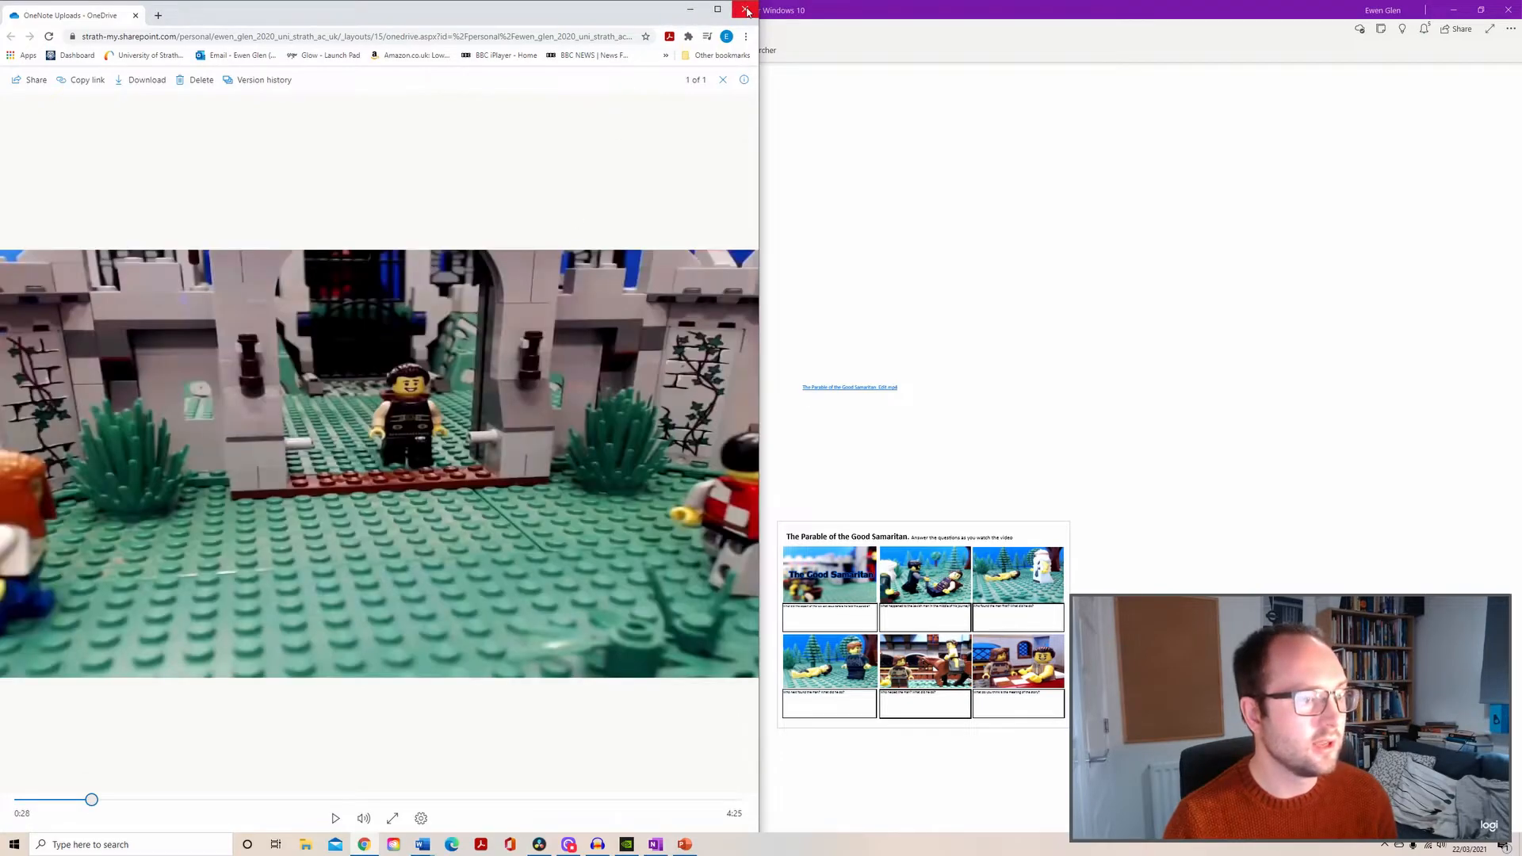
click(747, 11)
Review the whole page layout across the Lesson Plan, Powerpoint Slides and Additional Resources columns.
scroll(935, 523, down, 10)
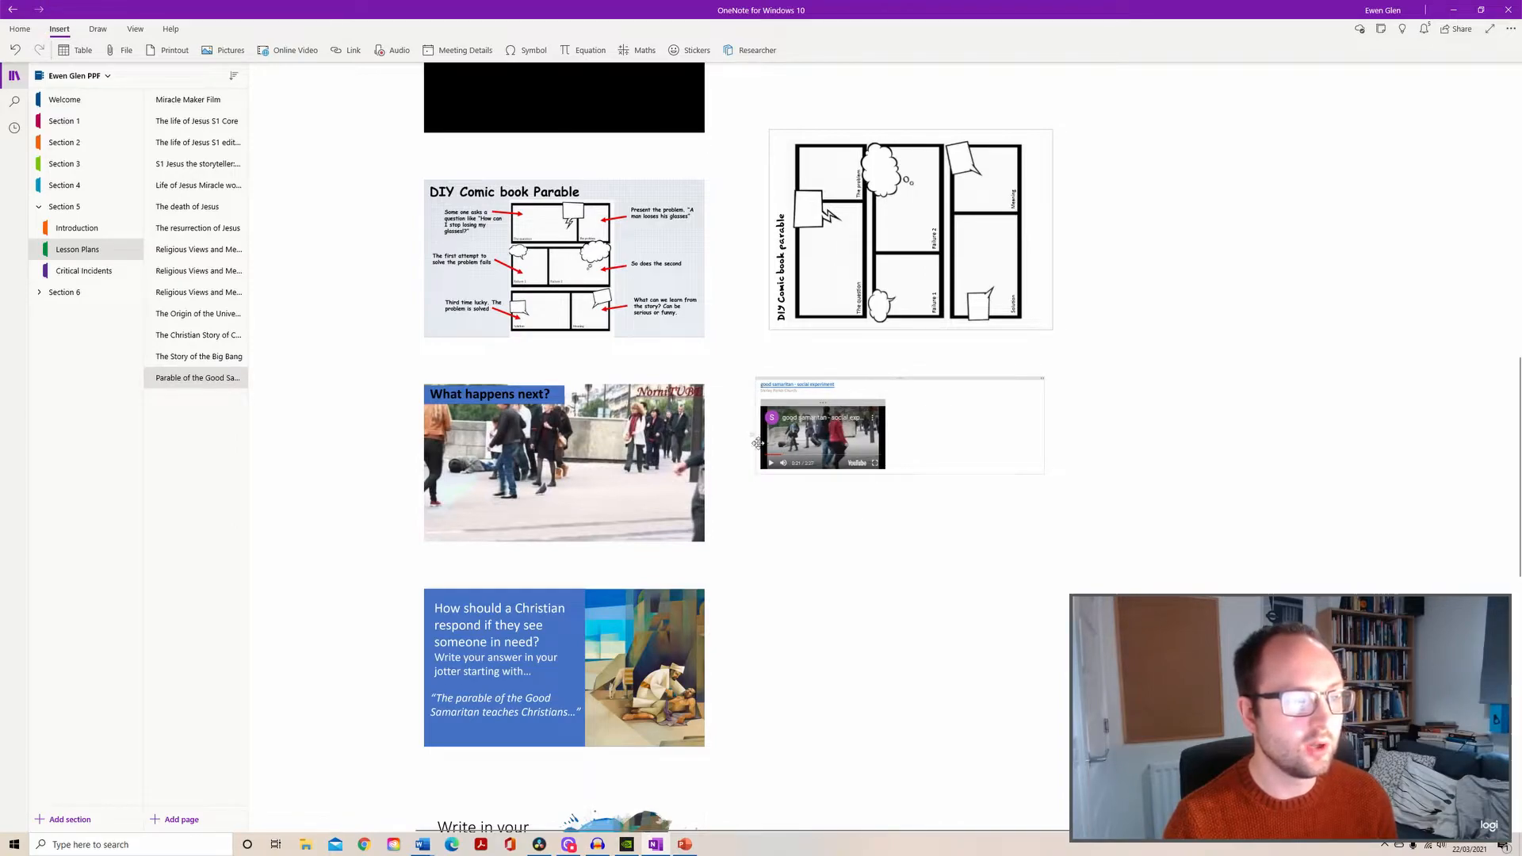
scroll(812, 533, up, 4)
scroll(815, 554, down, 10)
scroll(817, 556, up, 15)
scroll(862, 472, up, 1)
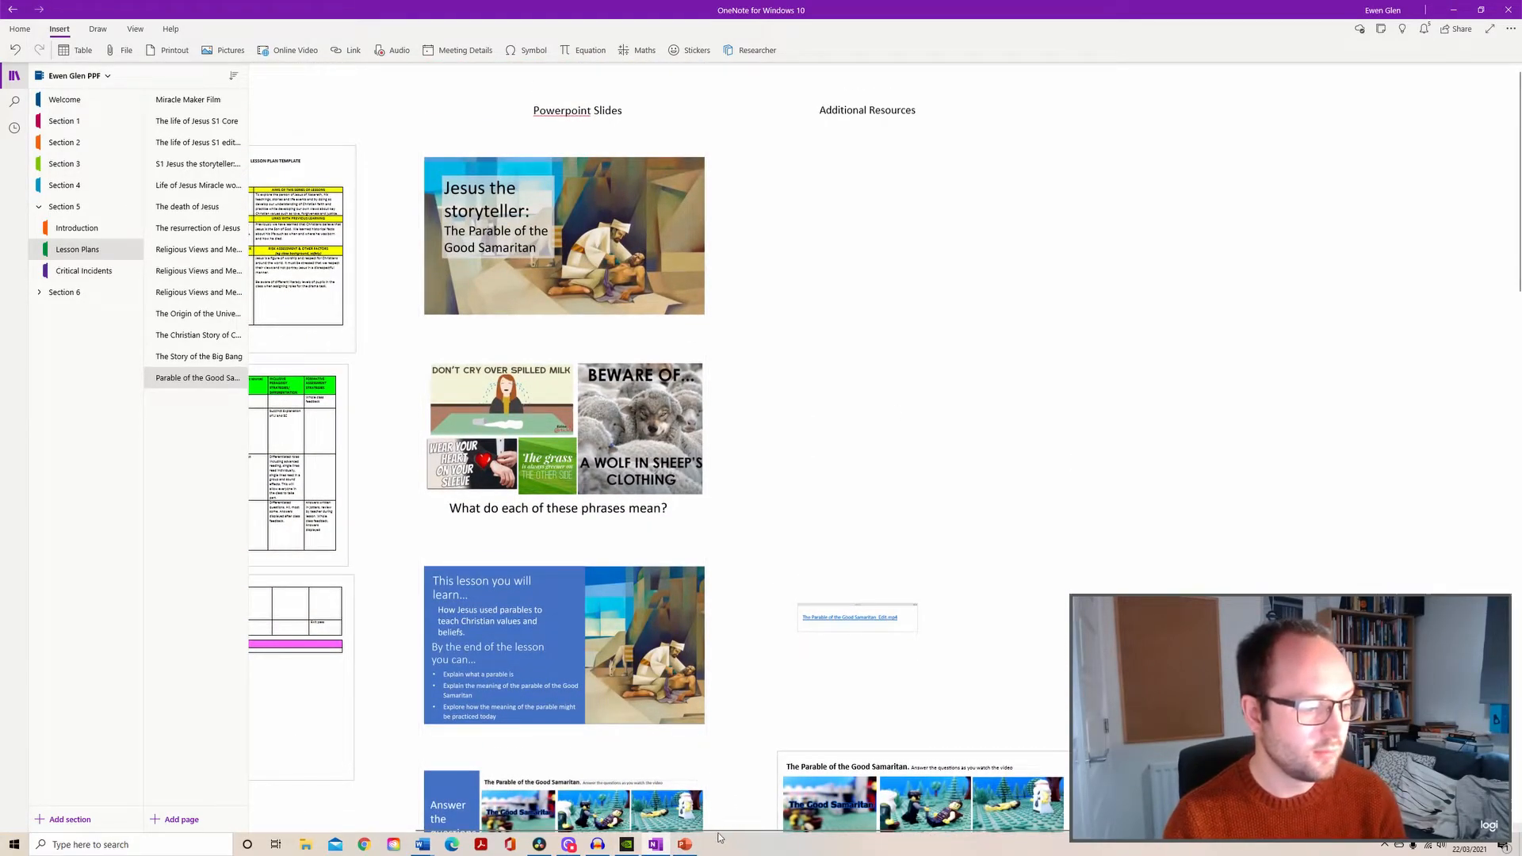
drag(752, 829, 582, 828)
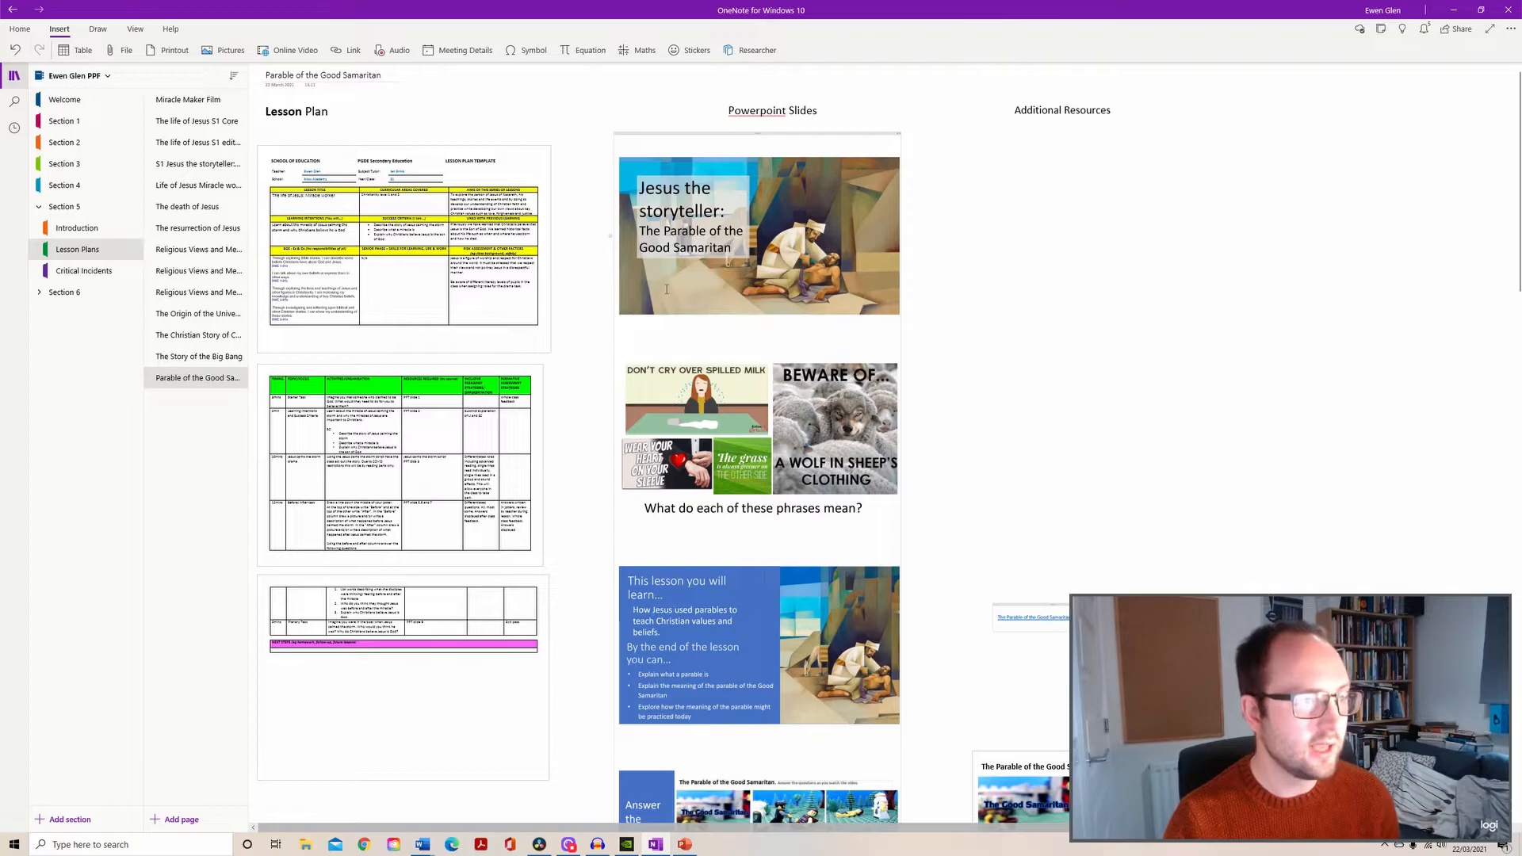
scroll(667, 289, down, 5)
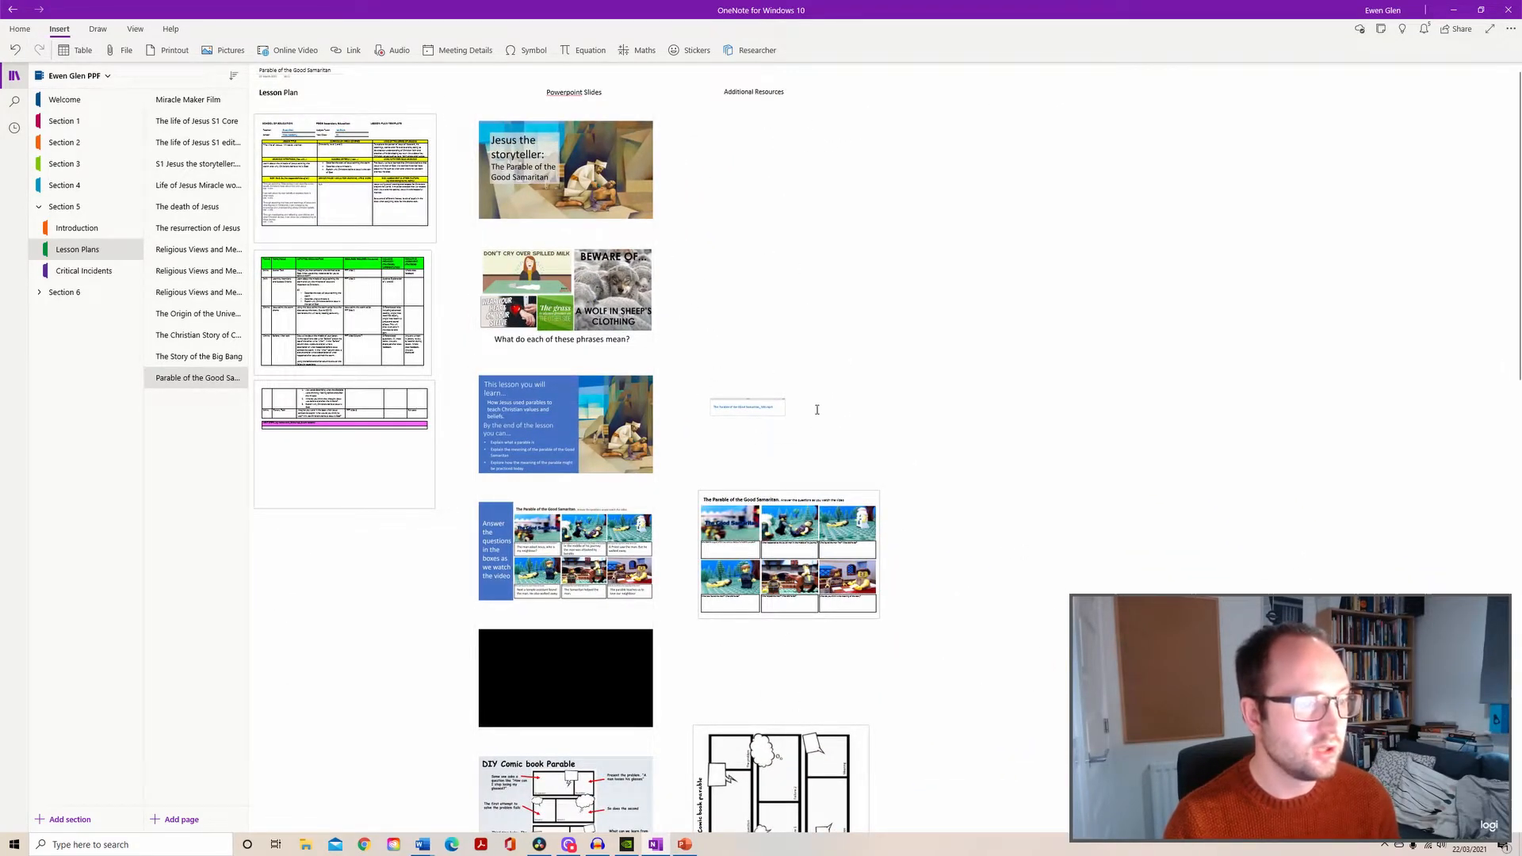
scroll(803, 494, down, 3)
scroll(798, 495, up, 3)
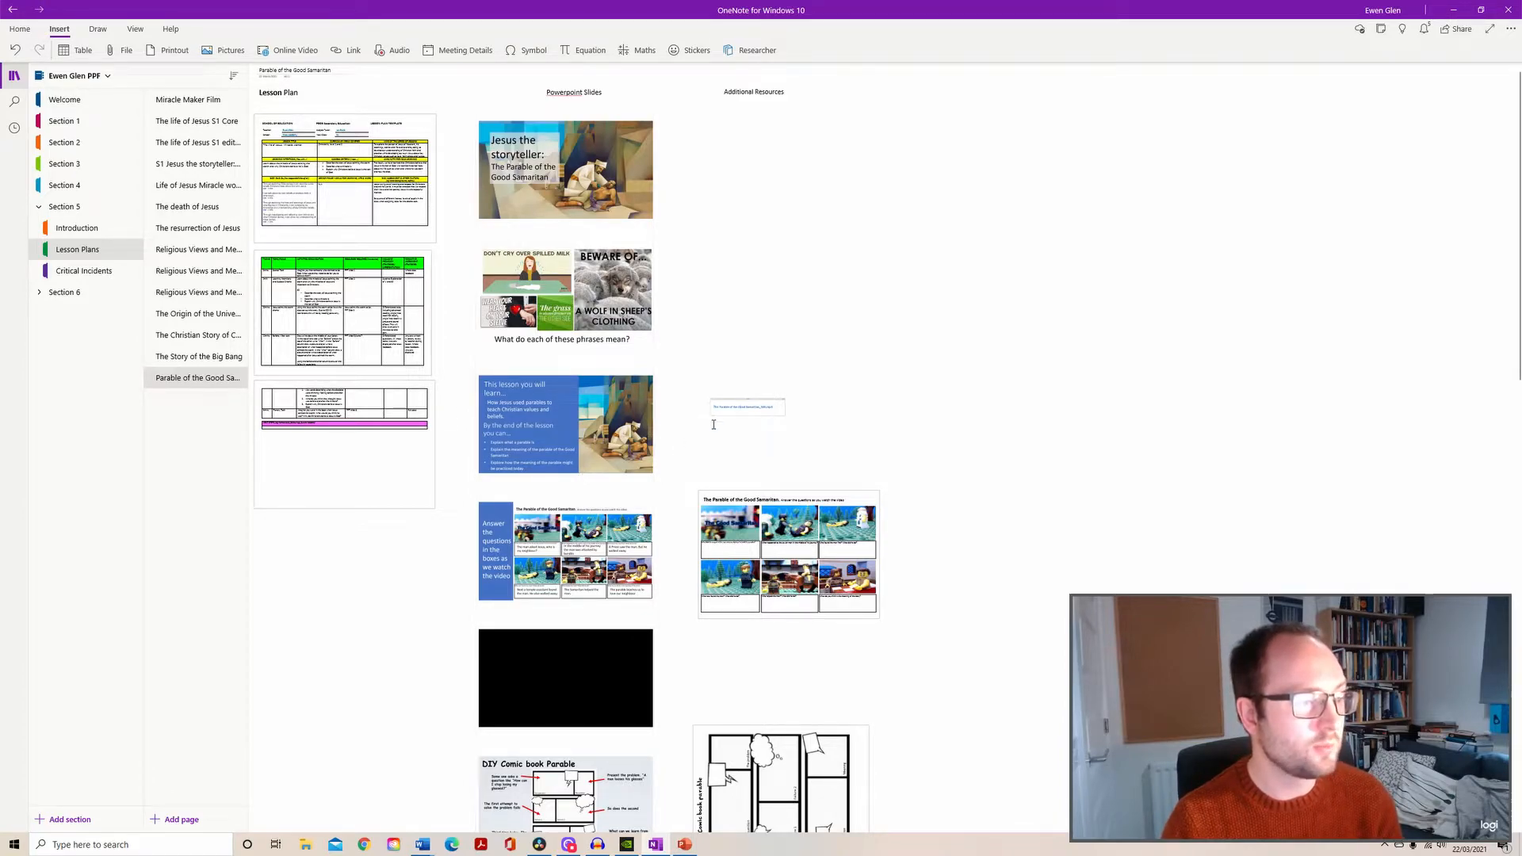
Draw a red arrow with the arrow shape from the video questions slide up towards the Good Samaritan video link.
click(98, 32)
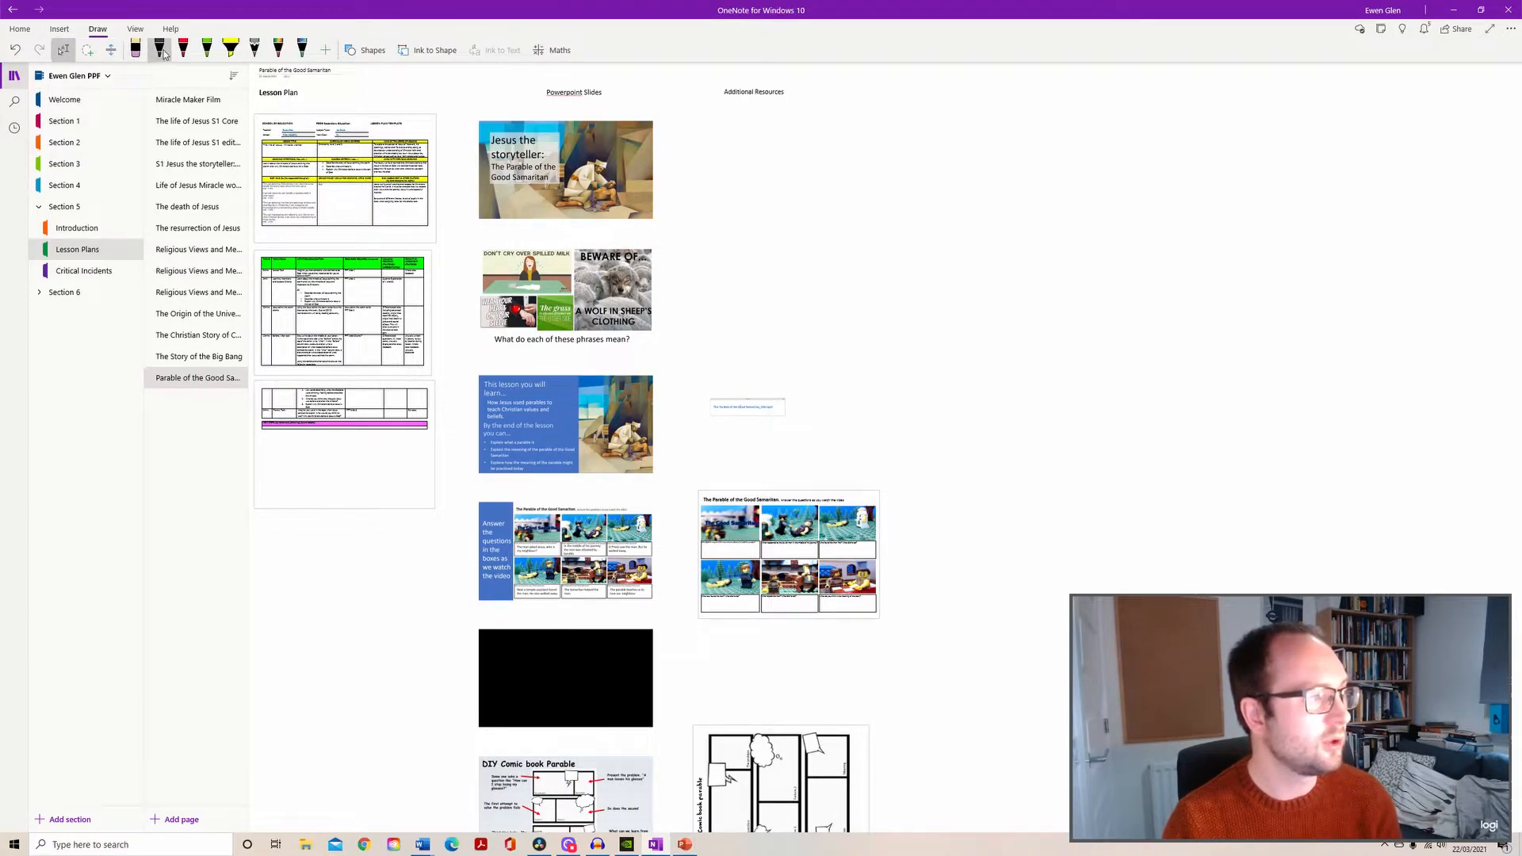
click(188, 51)
click(191, 60)
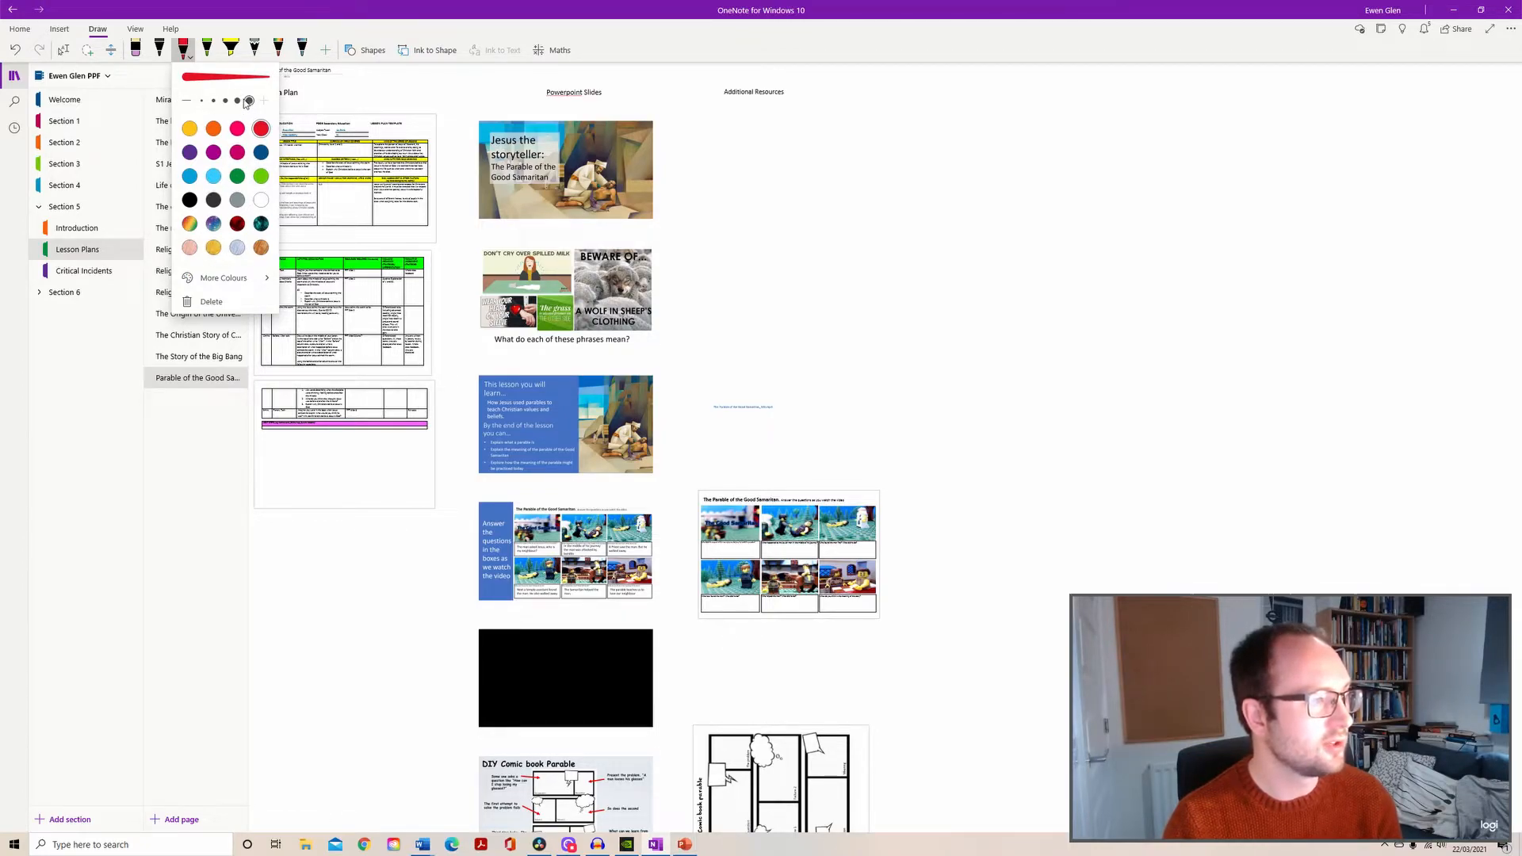
click(359, 51)
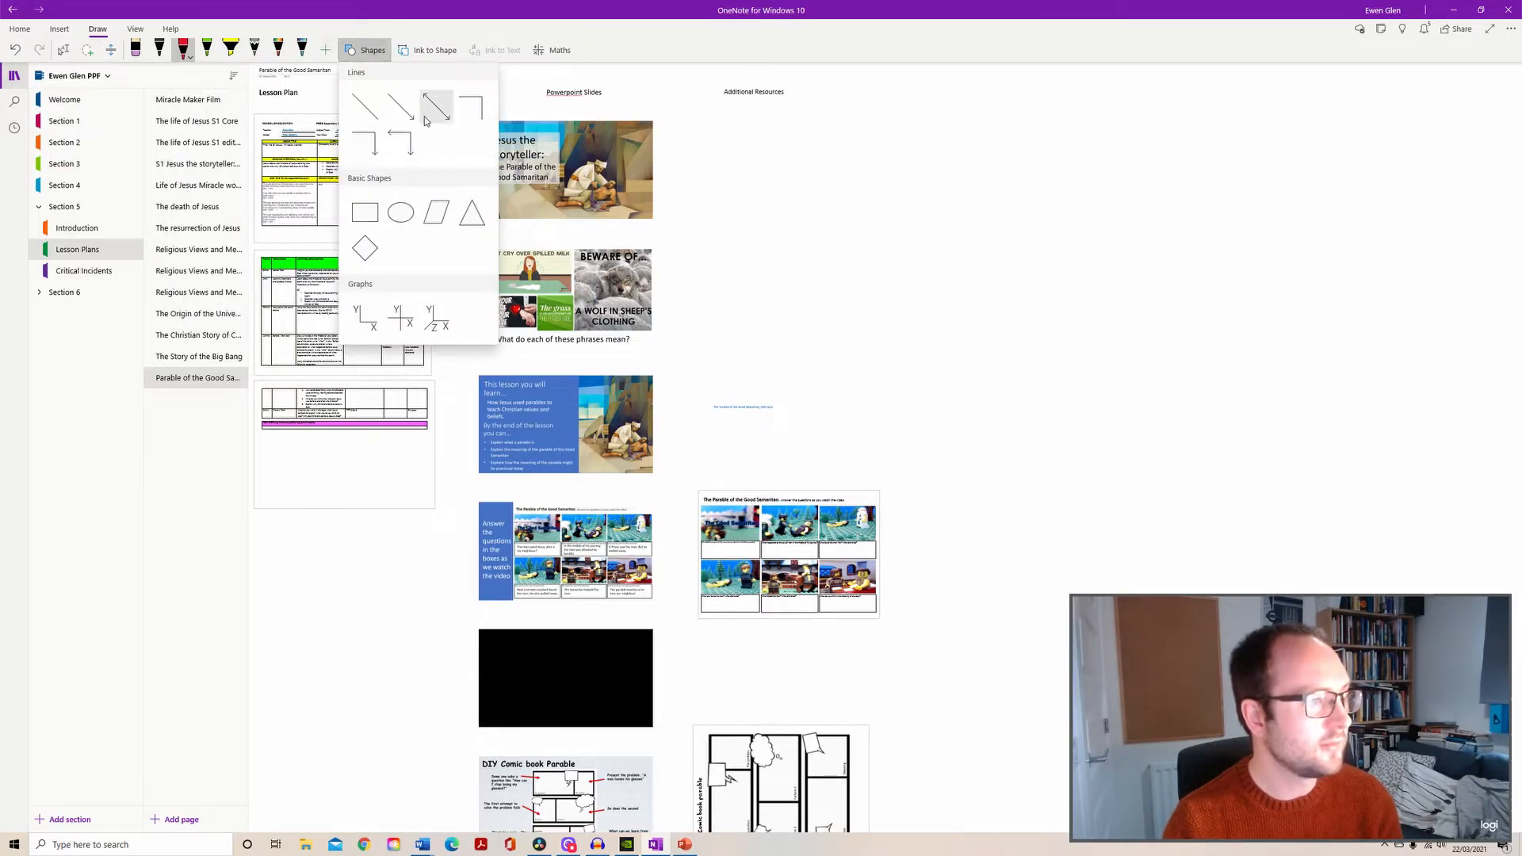
click(398, 114)
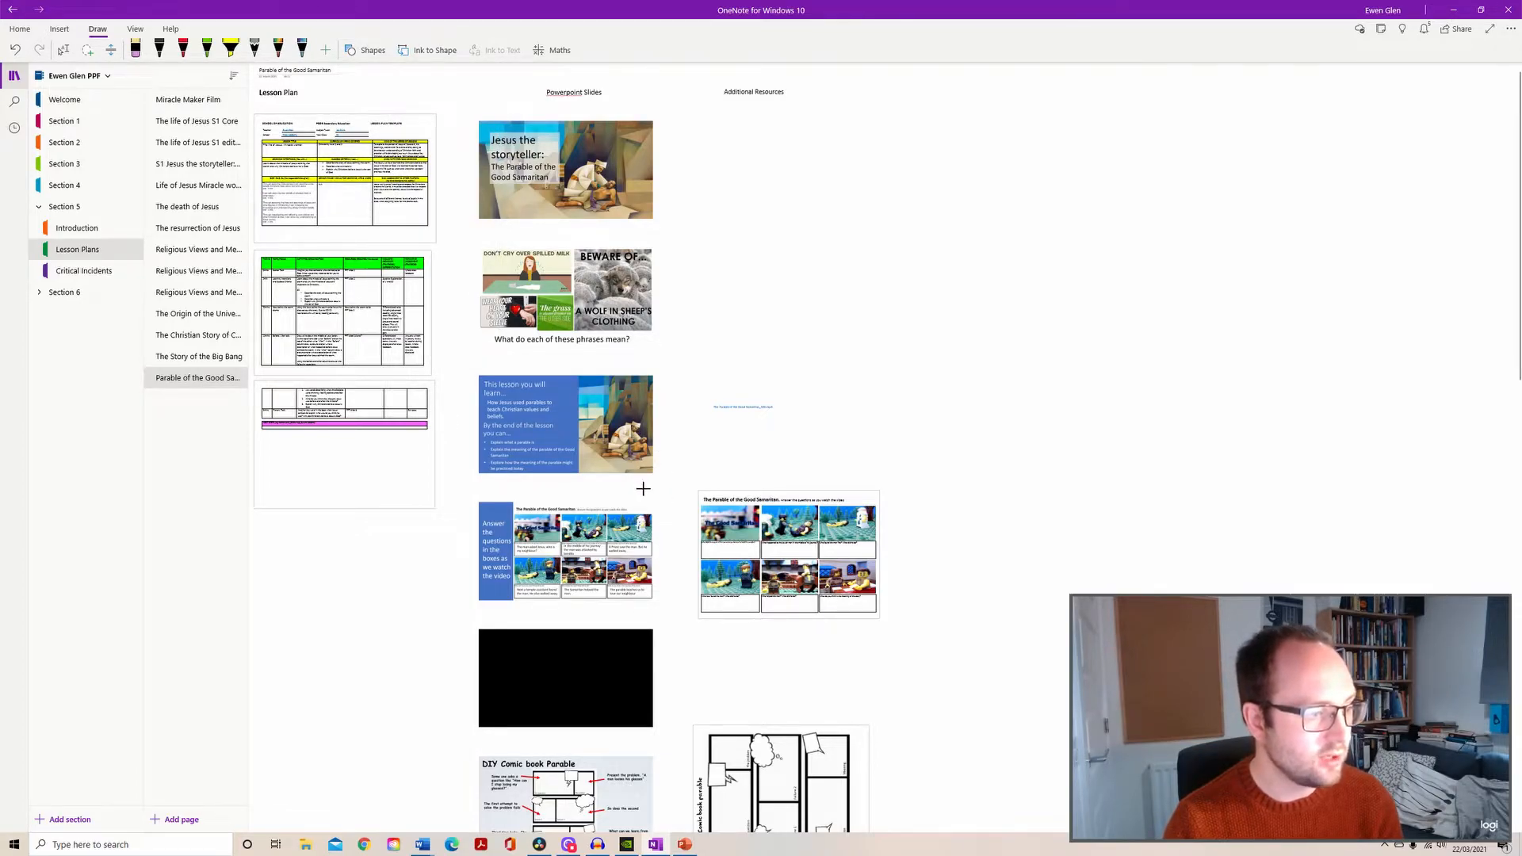
mouse_move(626, 512)
mouse_down()
mouse_move(695, 515)
mouse_move(724, 421)
mouse_move(705, 465)
mouse_up()
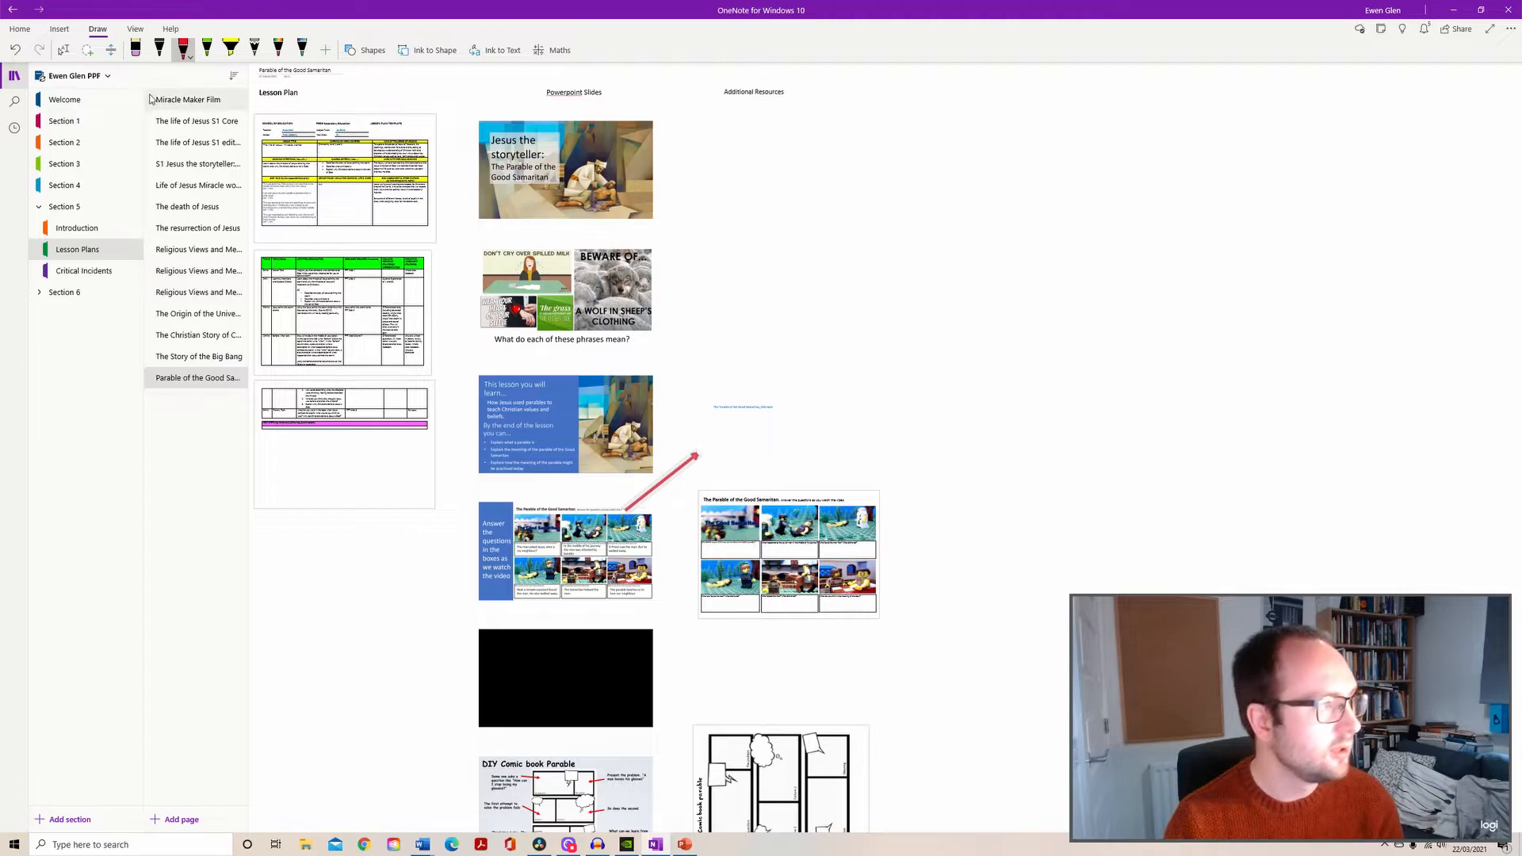
Draw a second red arrow from the video questions slide to the Parable of the Good Samaritan worksheet.
click(365, 50)
click(398, 106)
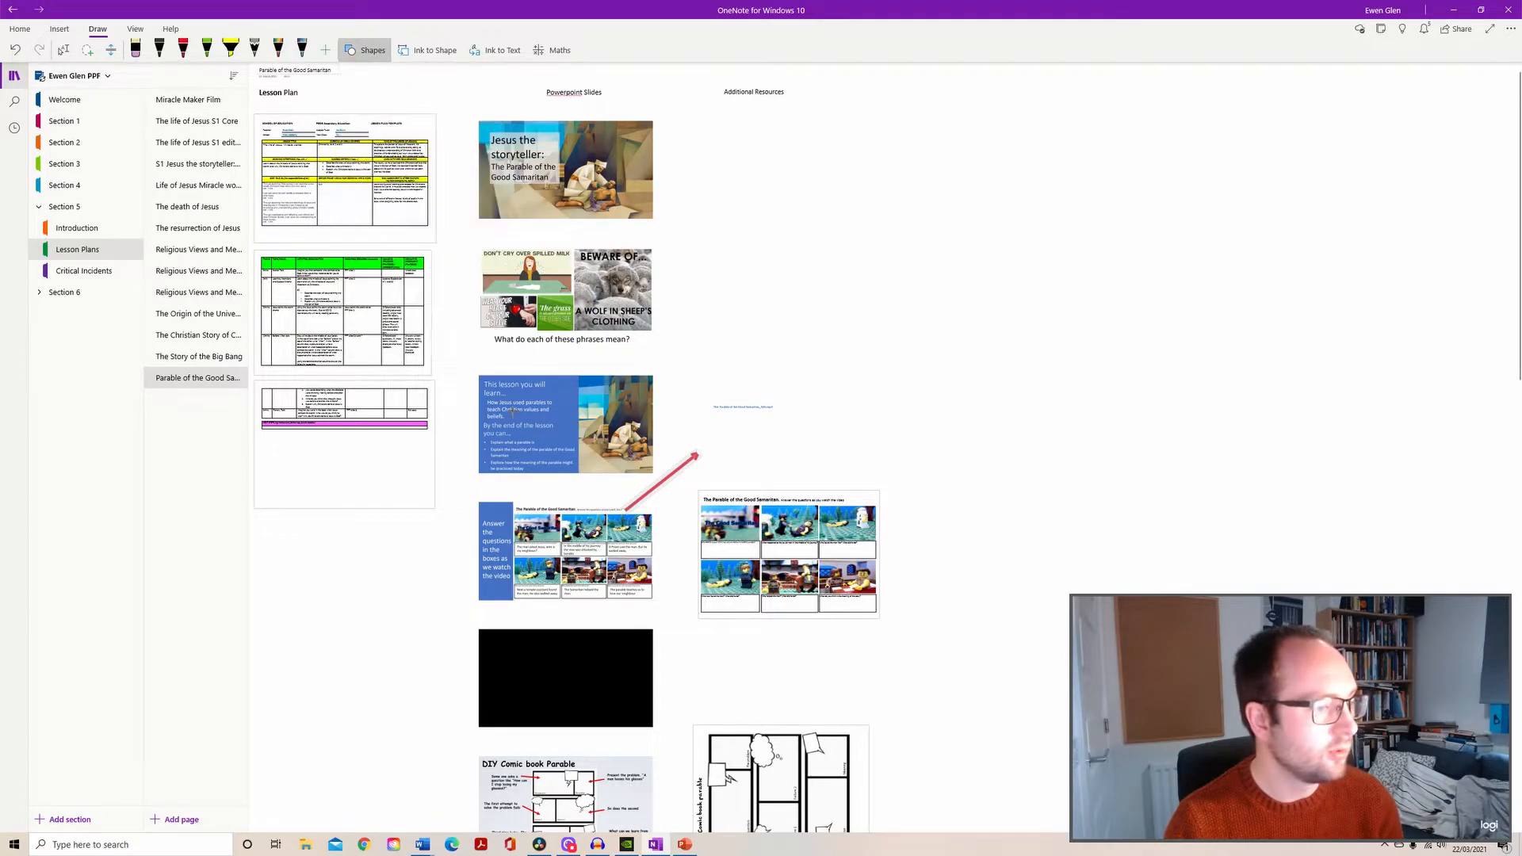
drag(634, 553, 711, 515)
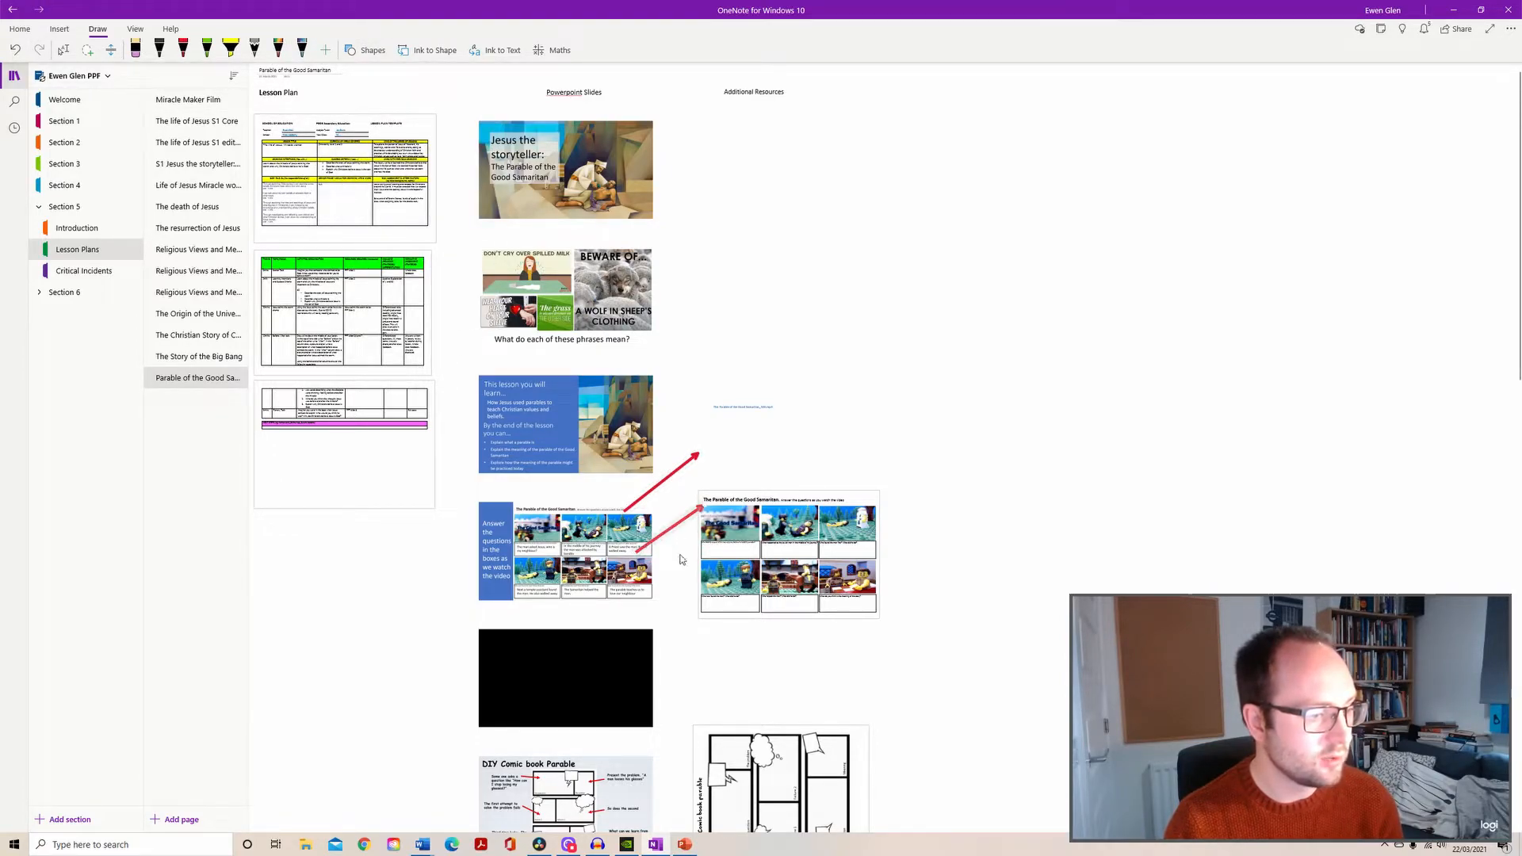
Draw a red arrow from the DIY Comic book Parable slide to the comic book worksheet beside it.
click(372, 50)
click(410, 106)
scroll(595, 543, down, 2)
drag(648, 676, 704, 630)
scroll(689, 526, up, 2)
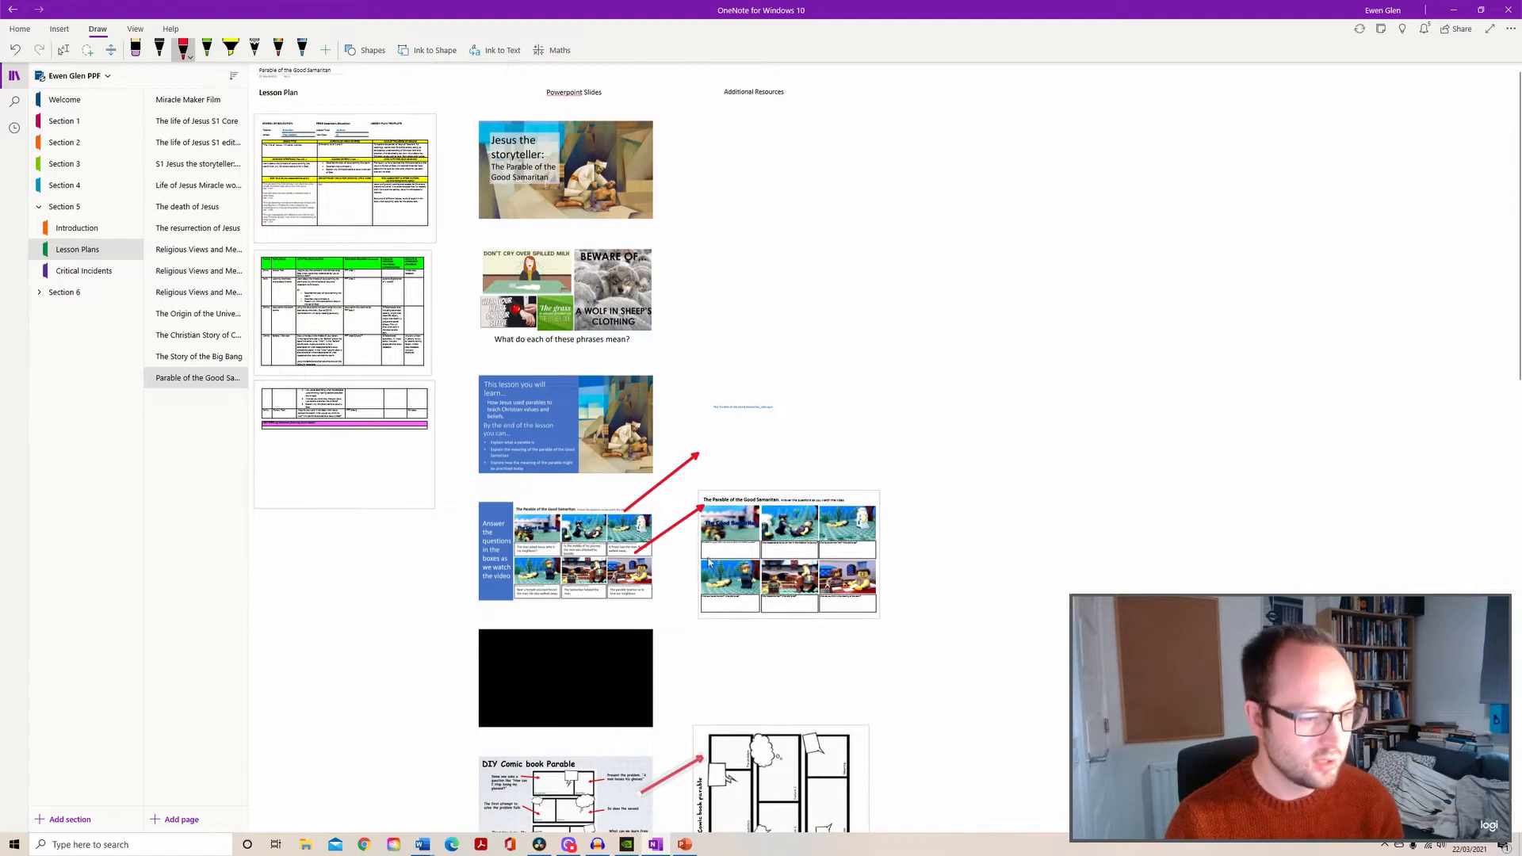
Switch from the pen back to object selection and move the Good Samaritan video link down to the tip of its arrow.
scroll(683, 555, down, 6)
scroll(832, 376, up, 3)
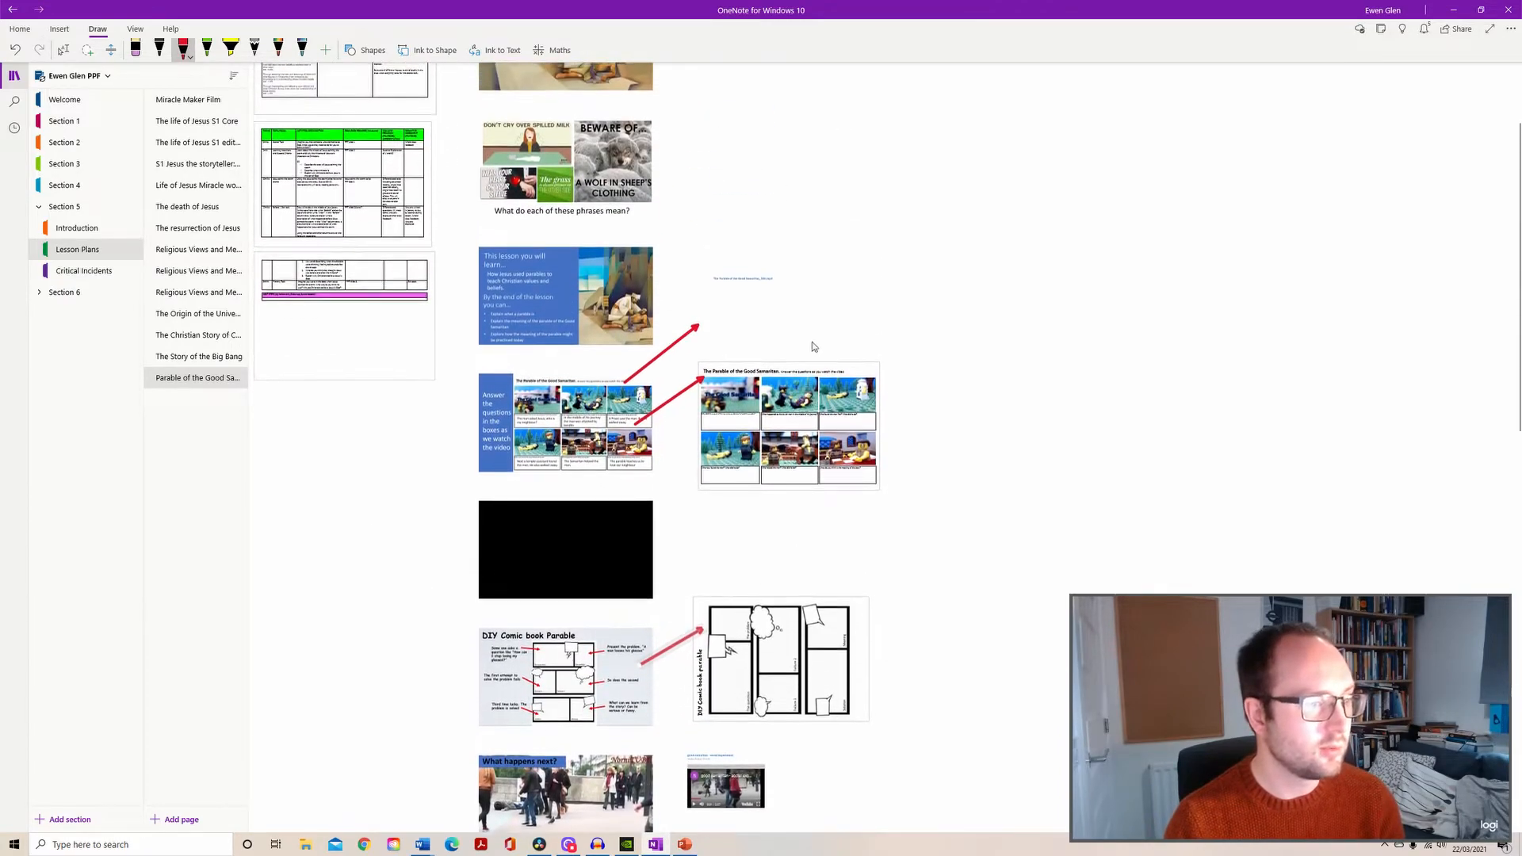
click(824, 221)
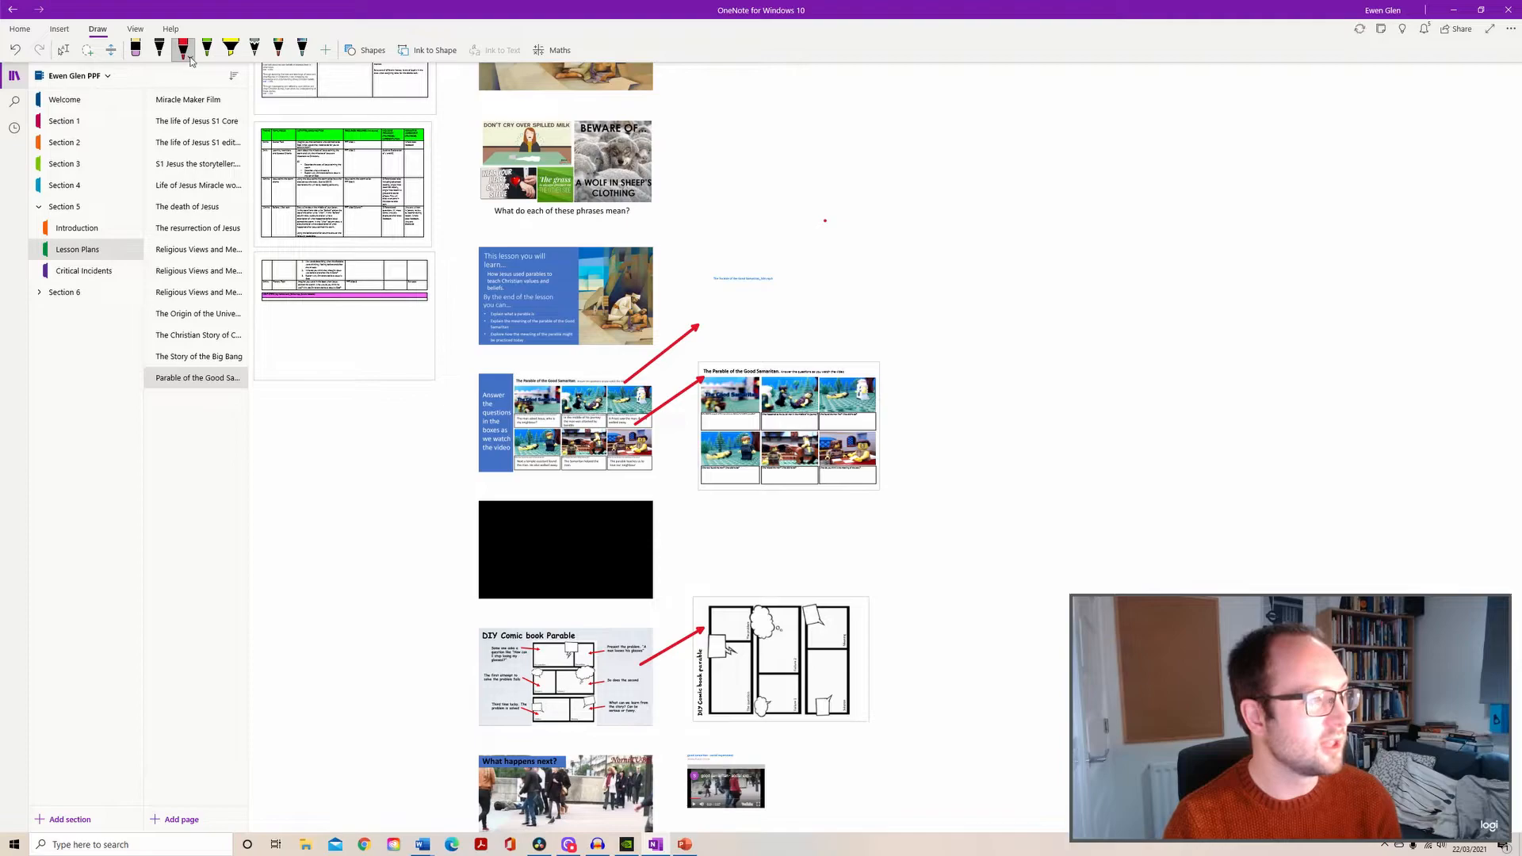
click(64, 51)
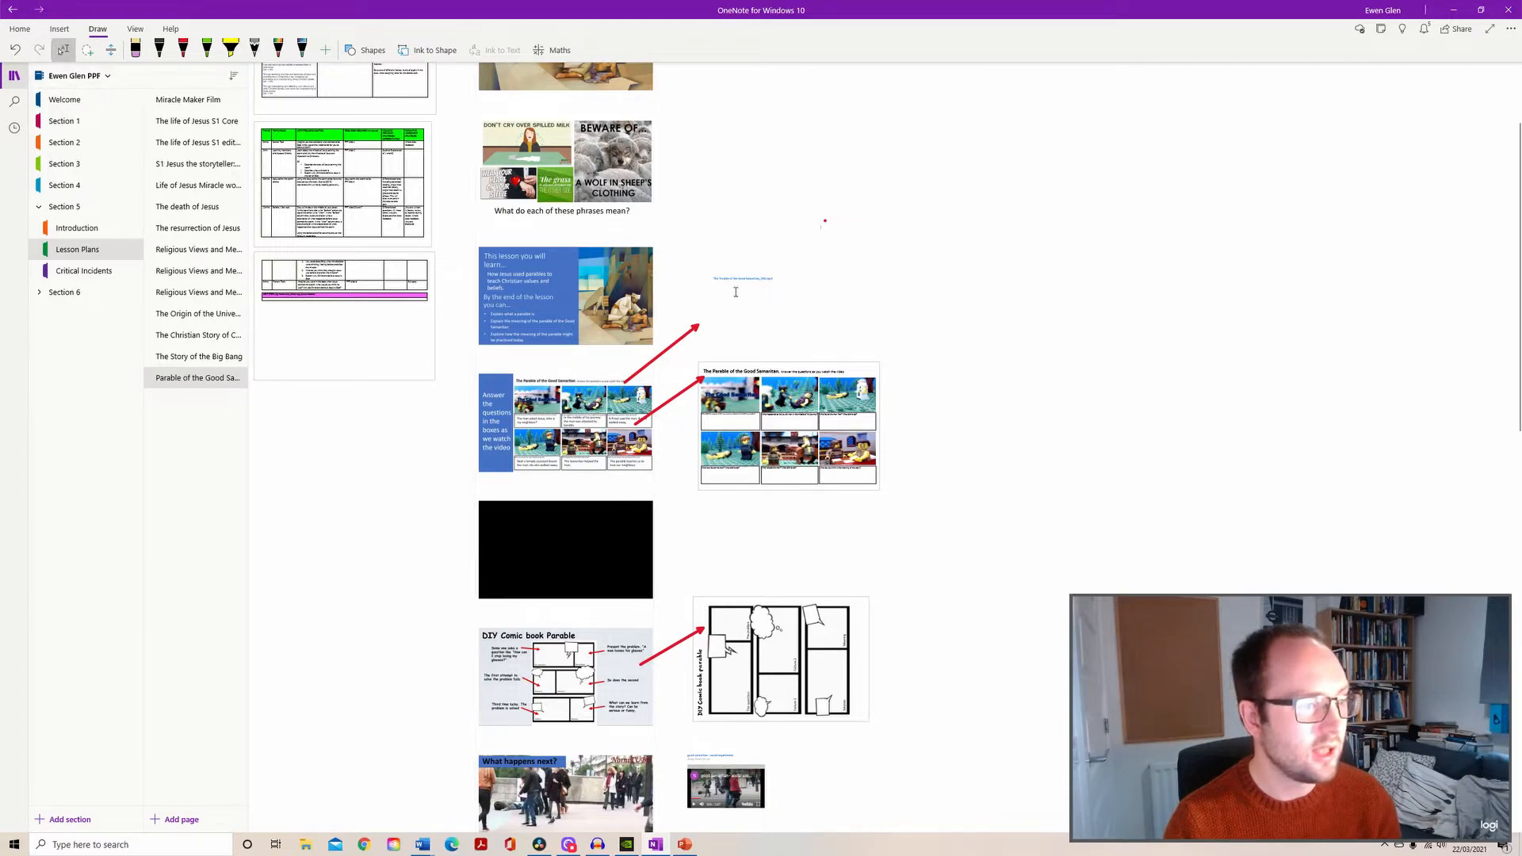
drag(703, 255, 781, 324)
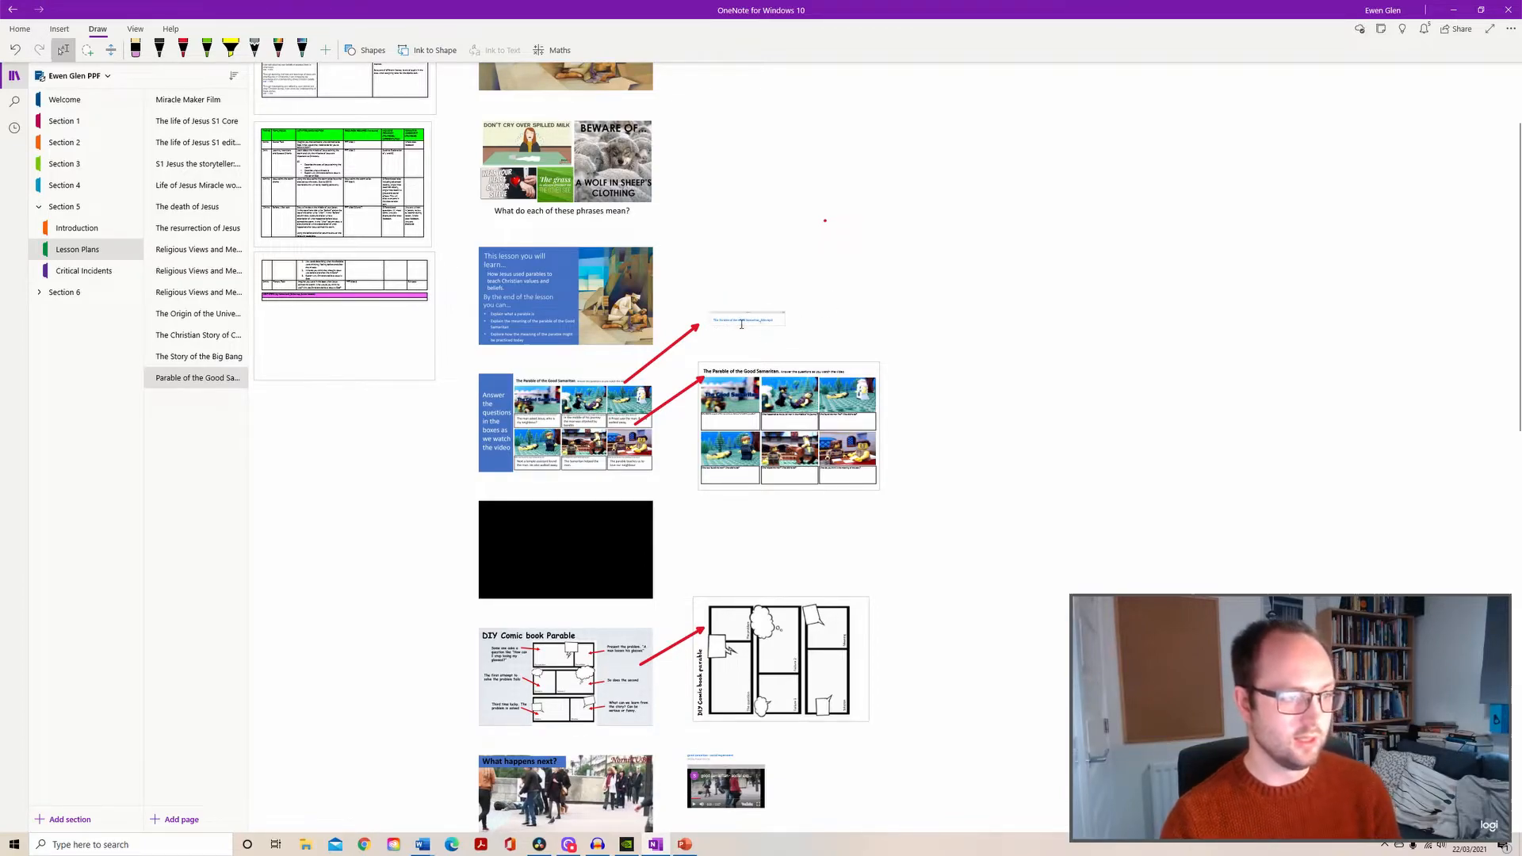
scroll(764, 554, down, 3)
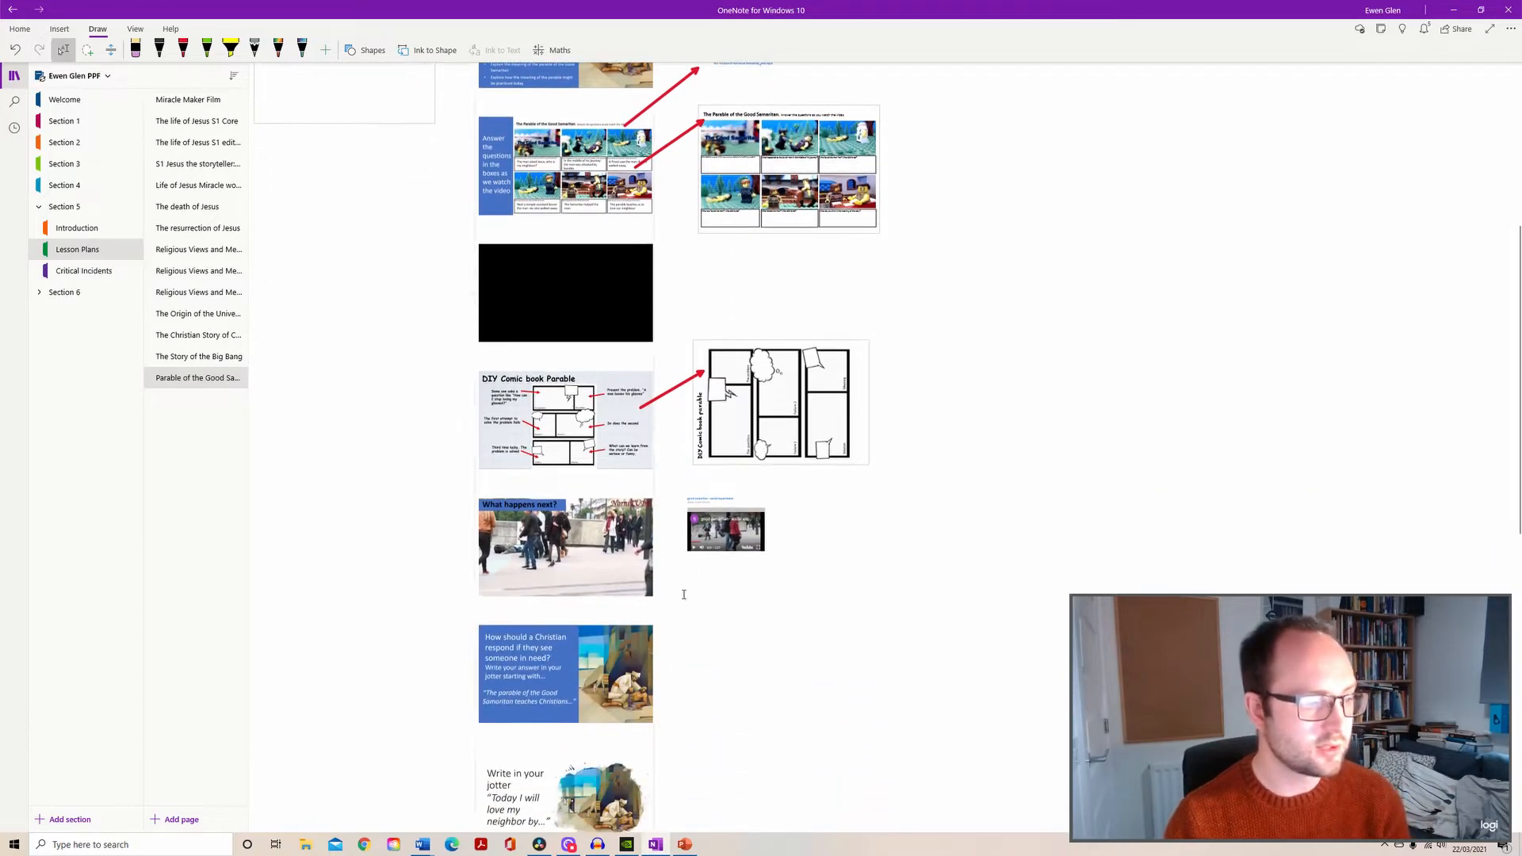
scroll(763, 697, down, 3)
scroll(704, 666, up, 10)
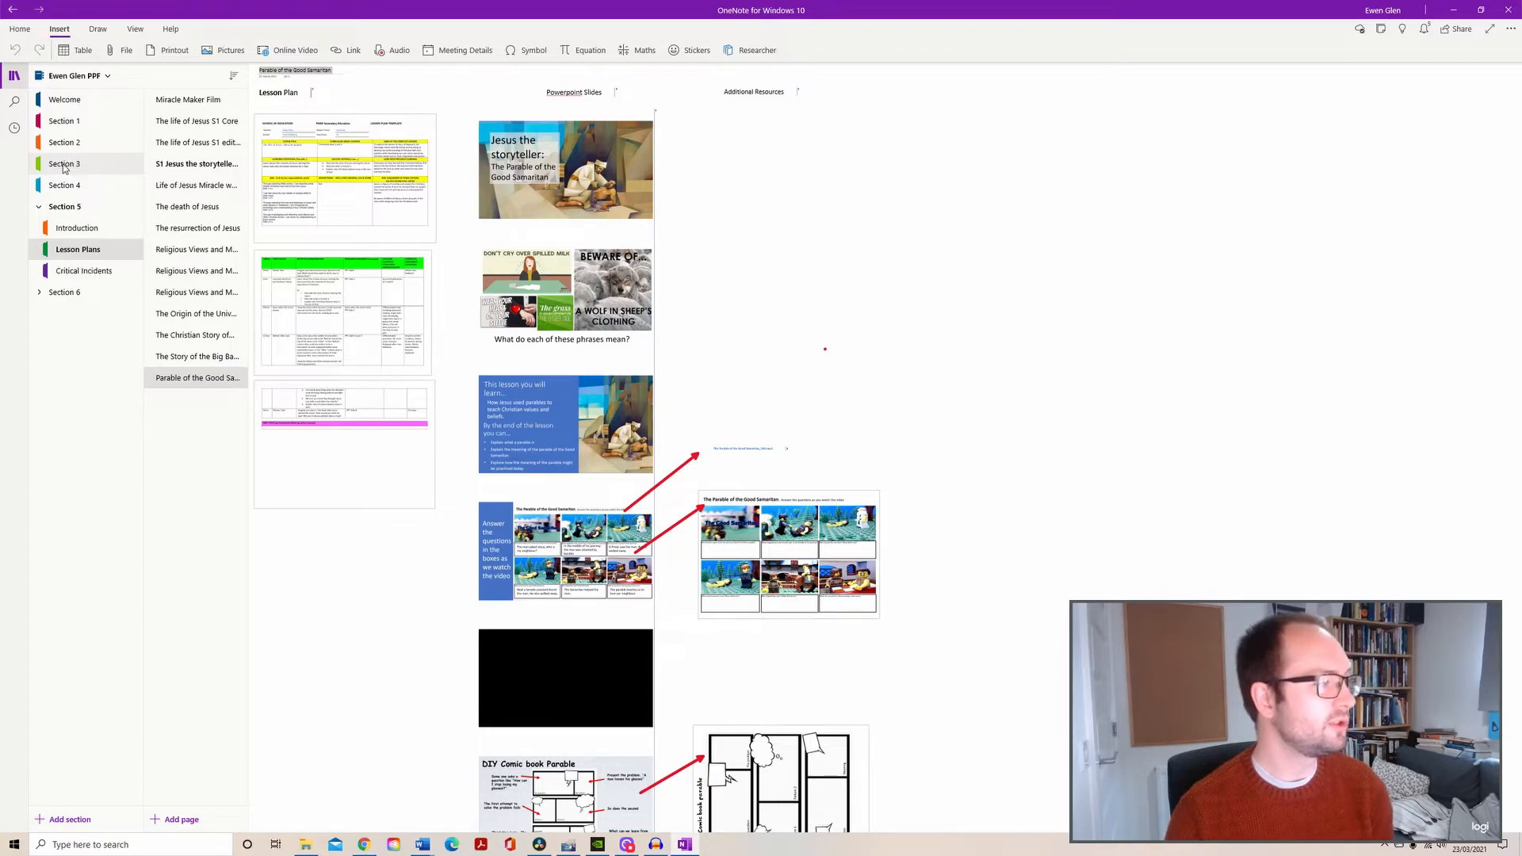
Open the Observation Log page in Section 1 and find the first empty row of its feedback table.
click(83, 122)
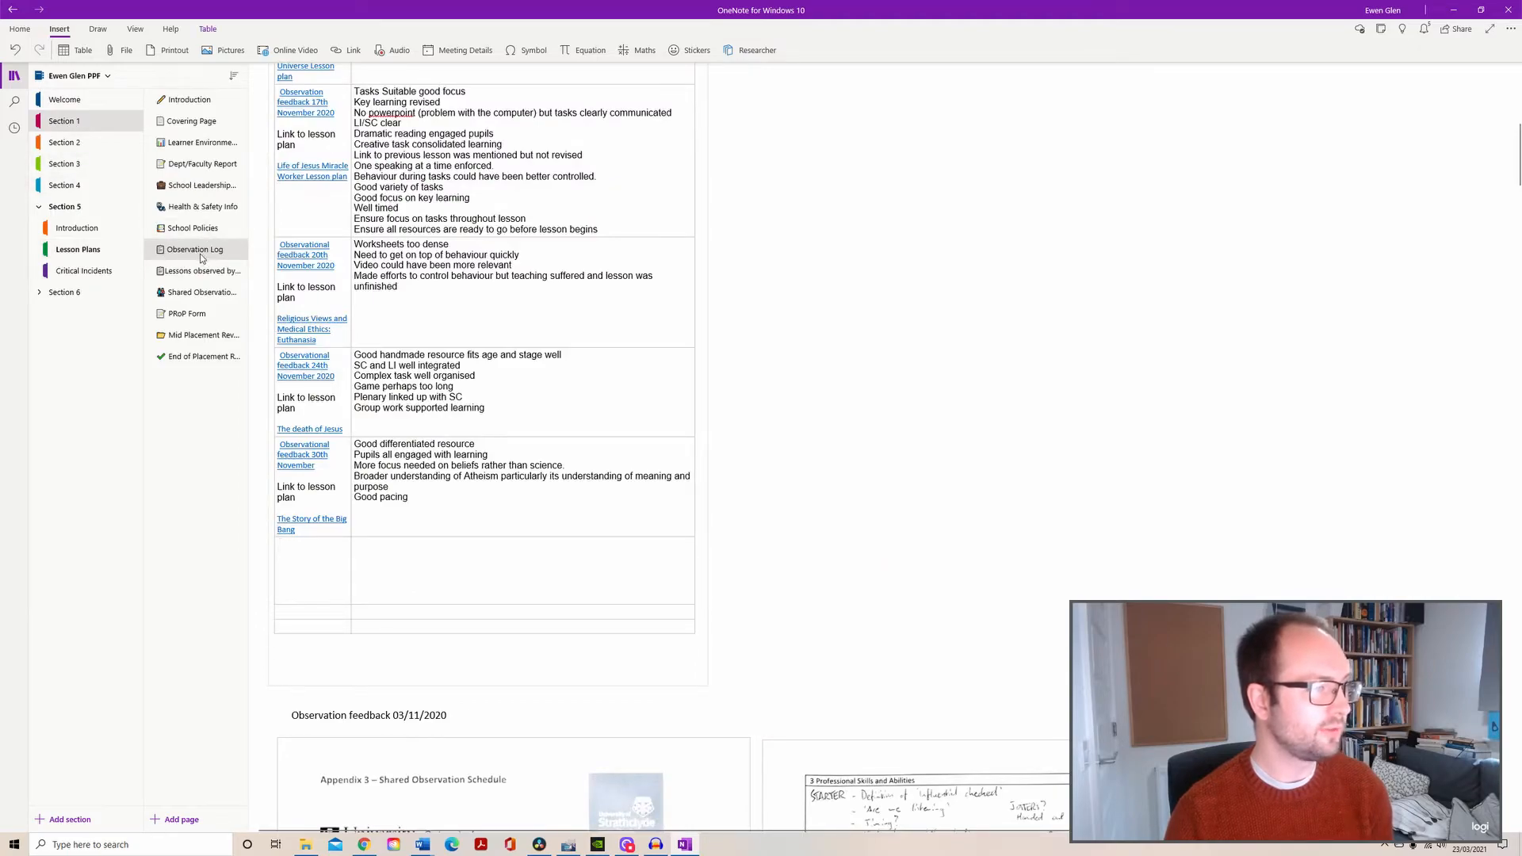
scroll(452, 391, down, 2)
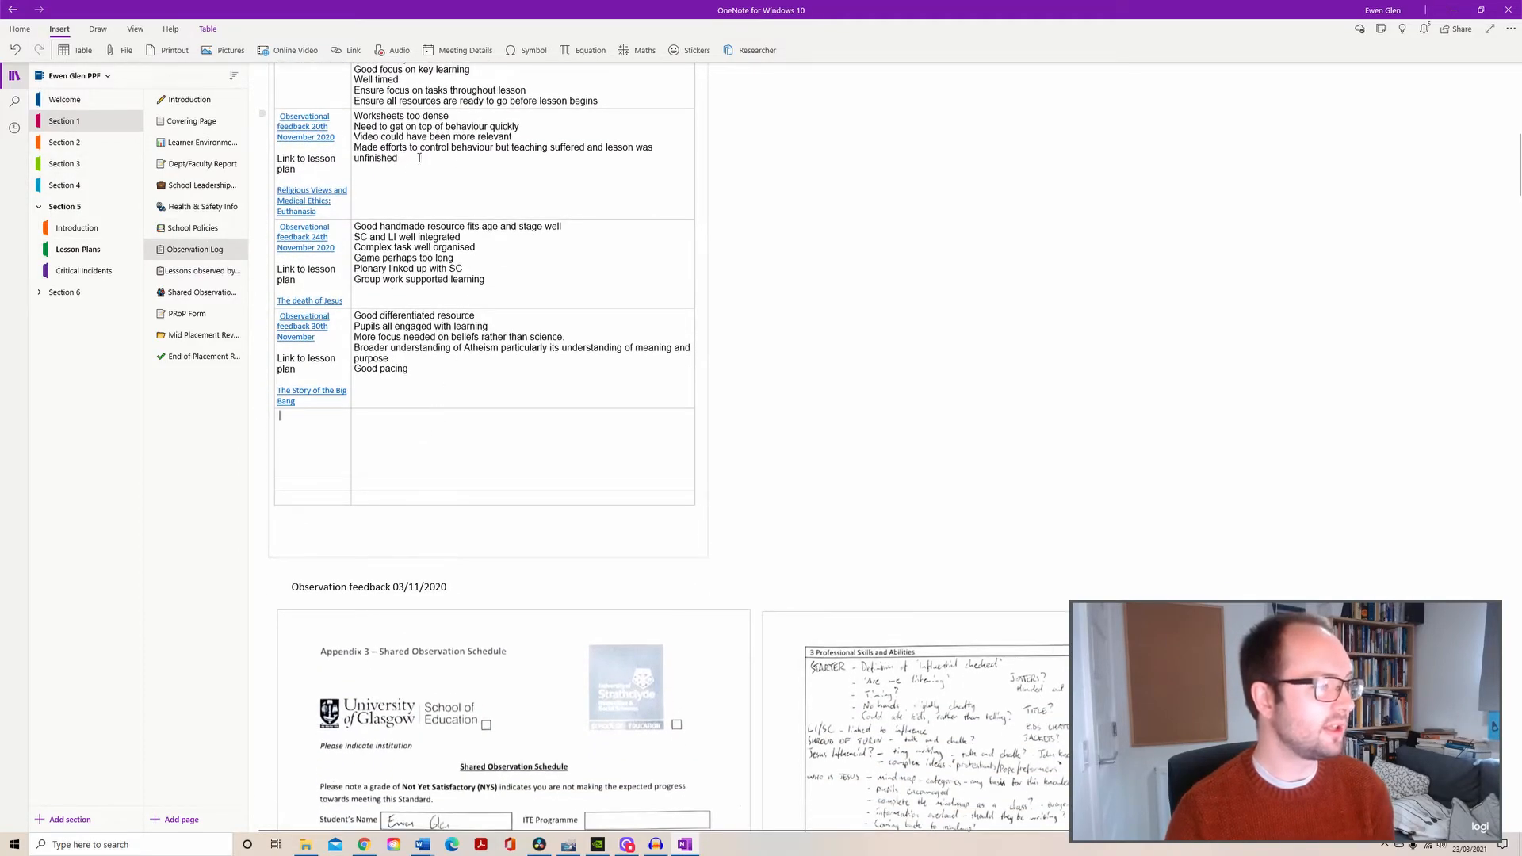
scroll(397, 350, down, 2)
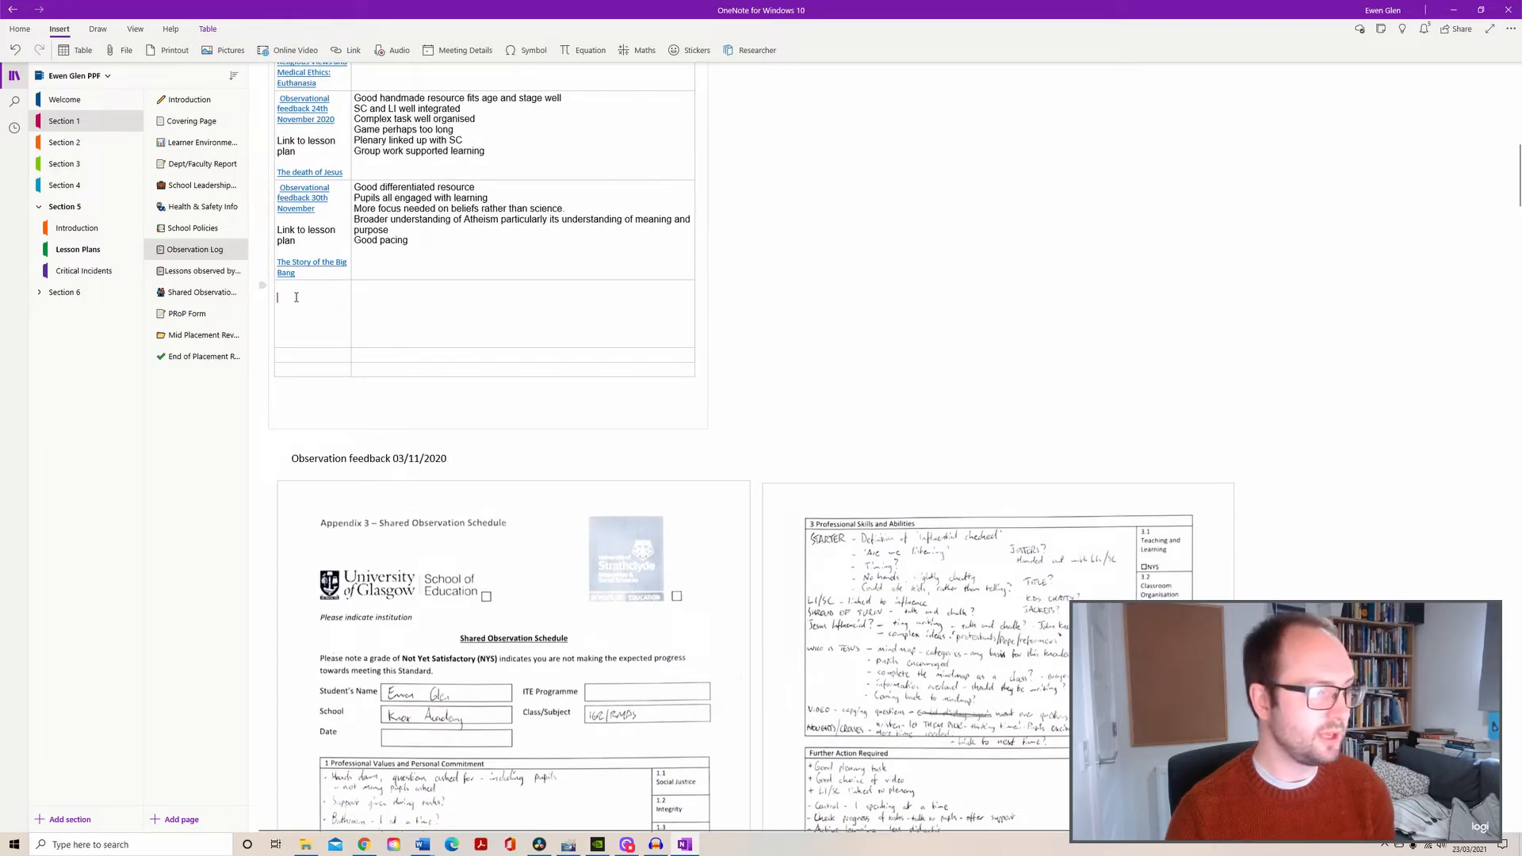
Add the heading "Observation 23rd March 2021" below the 30th November feedback sheet, correcting the spelling of "Observation".
scroll(770, 540, down, 20)
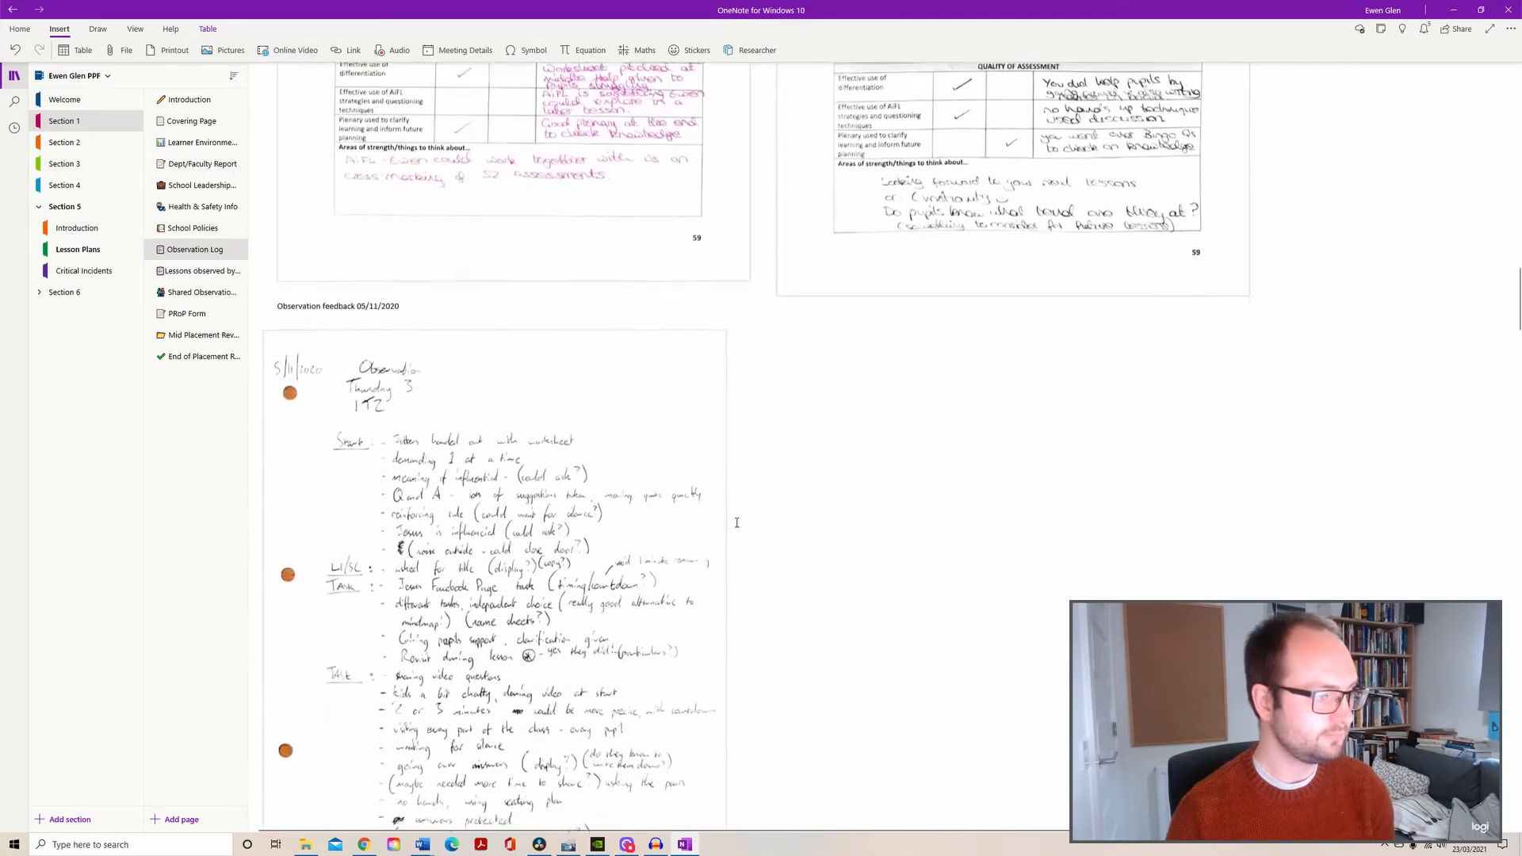
scroll(732, 507, down, 20)
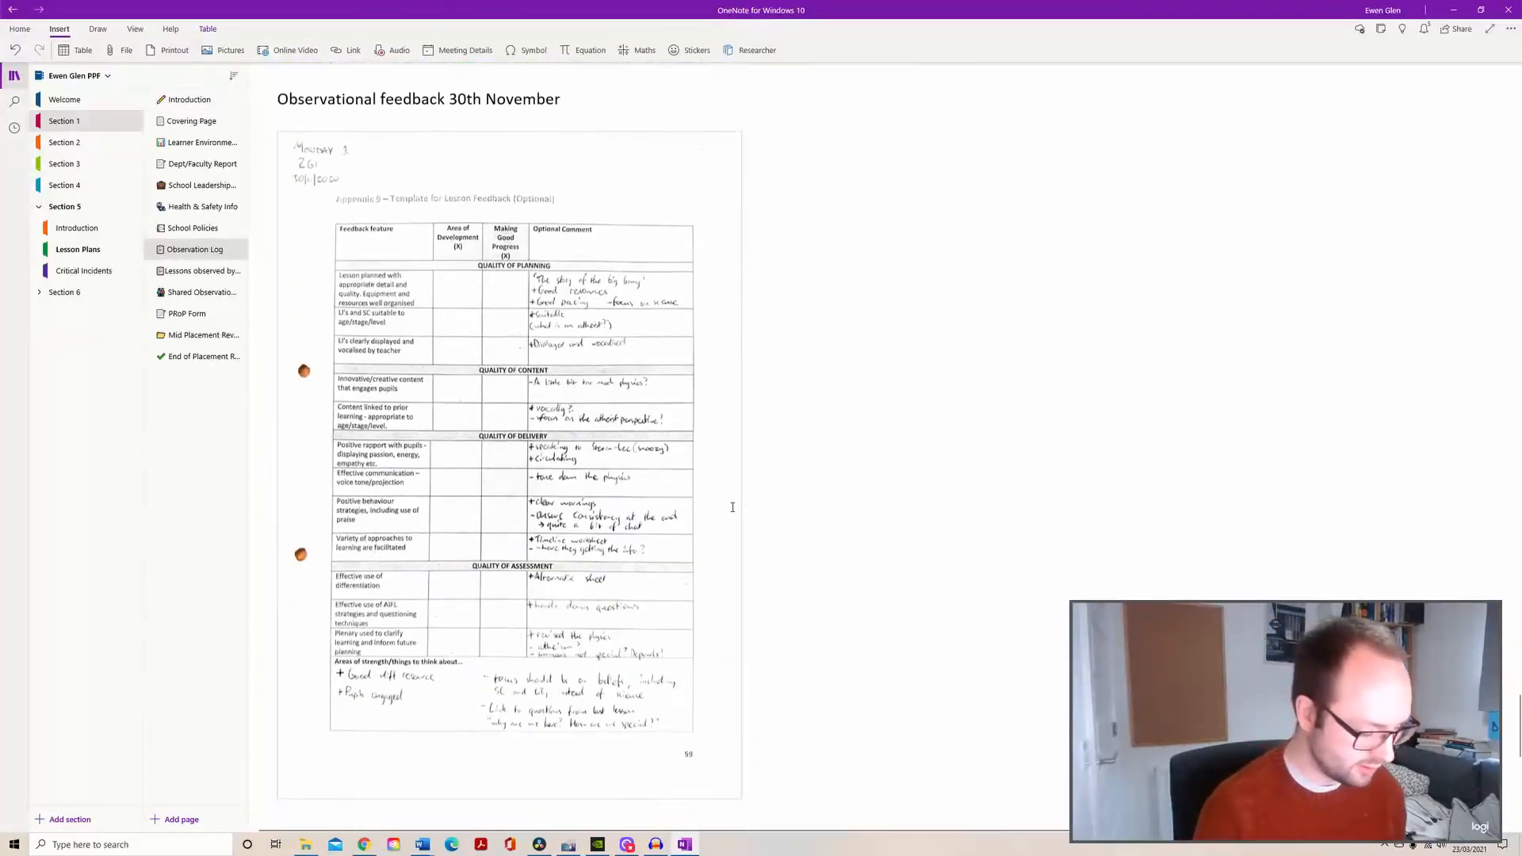
click(285, 195)
text(Obsera)
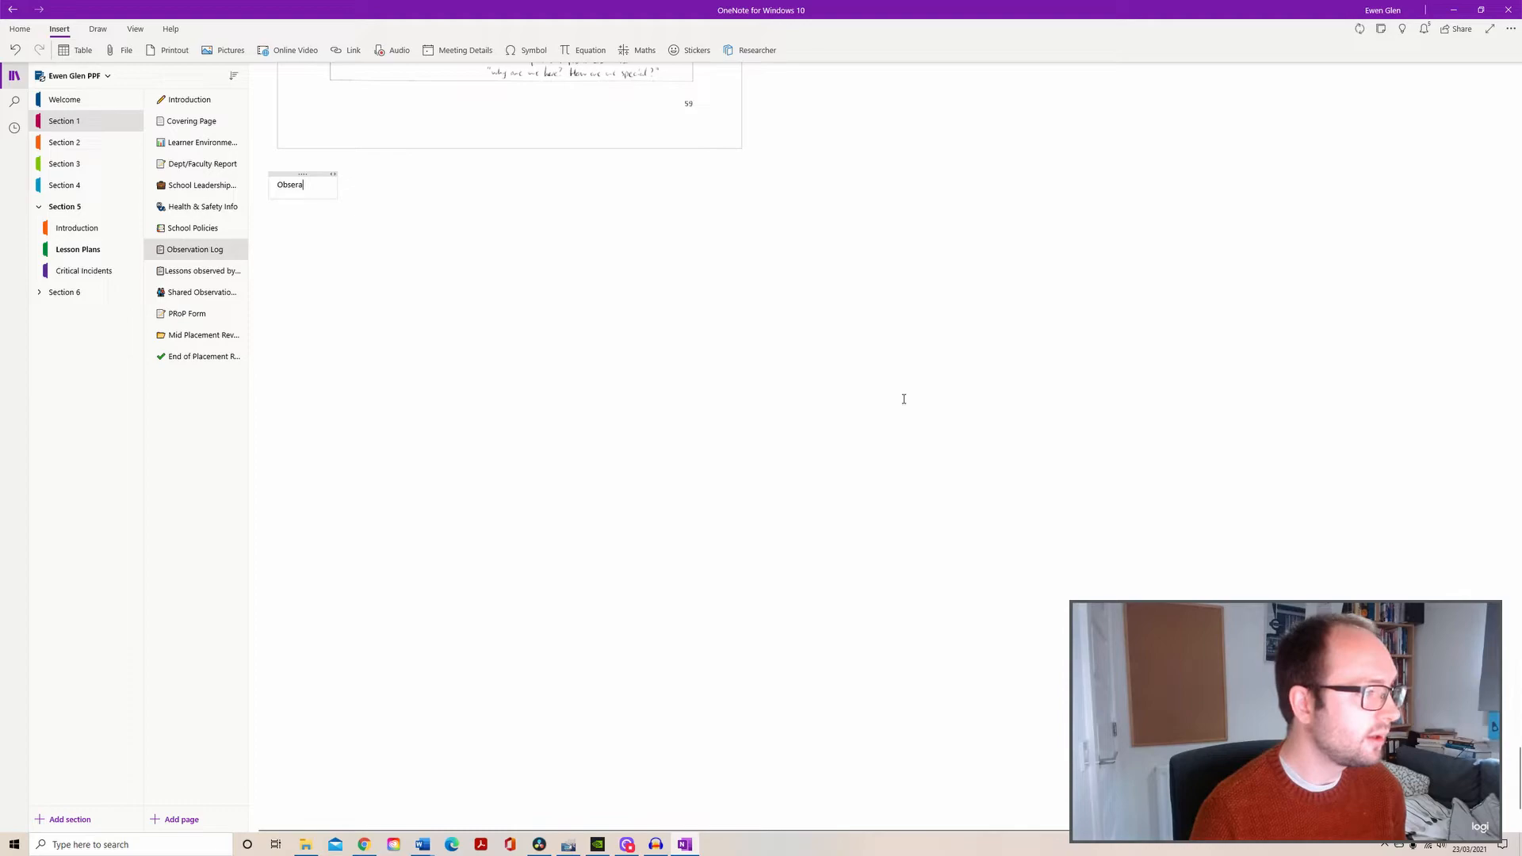
text(tion)
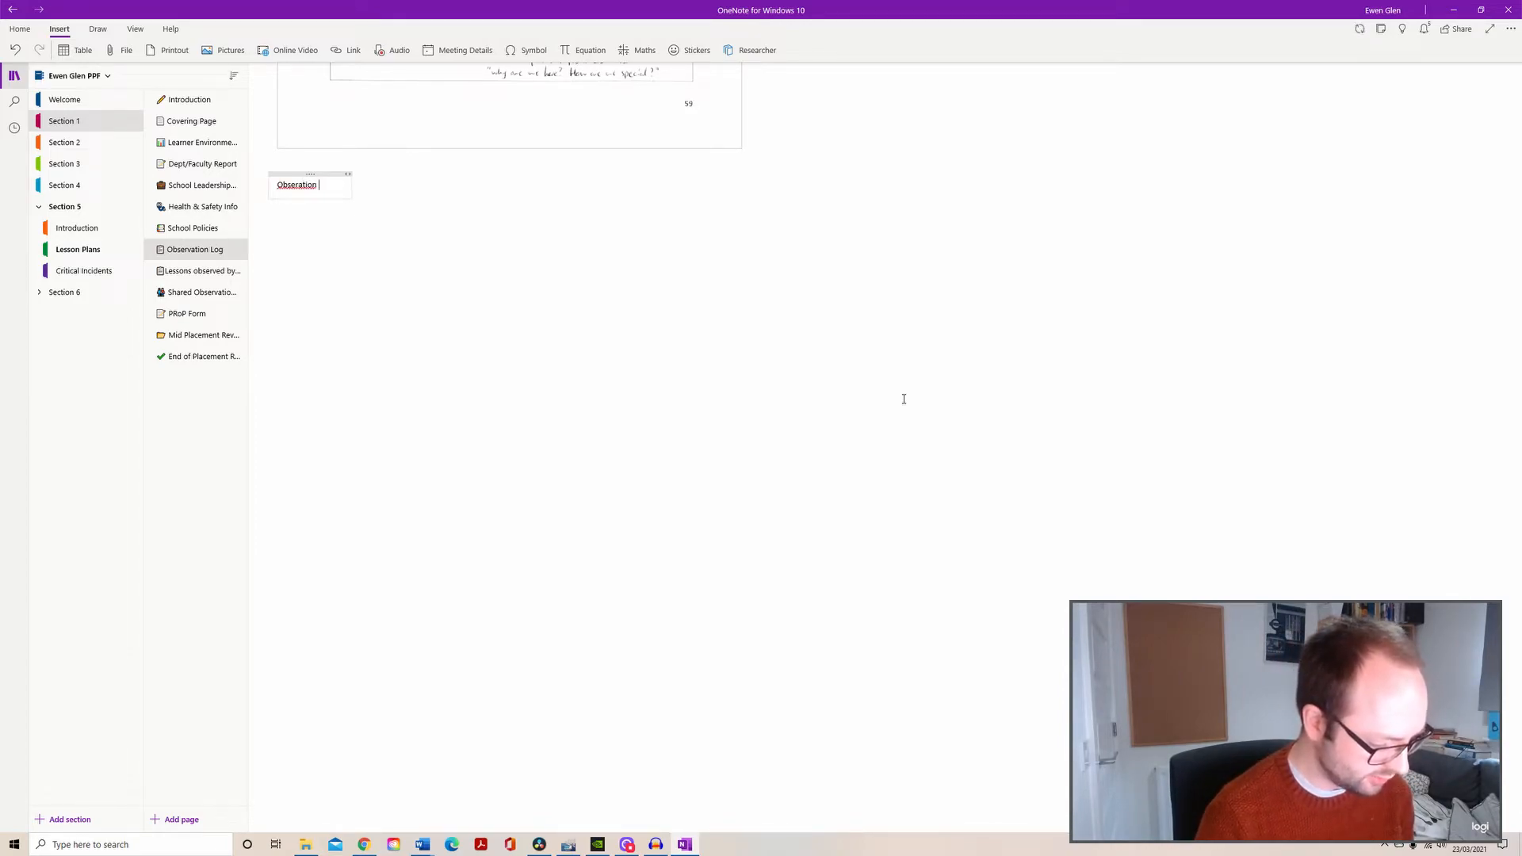
text( 2)
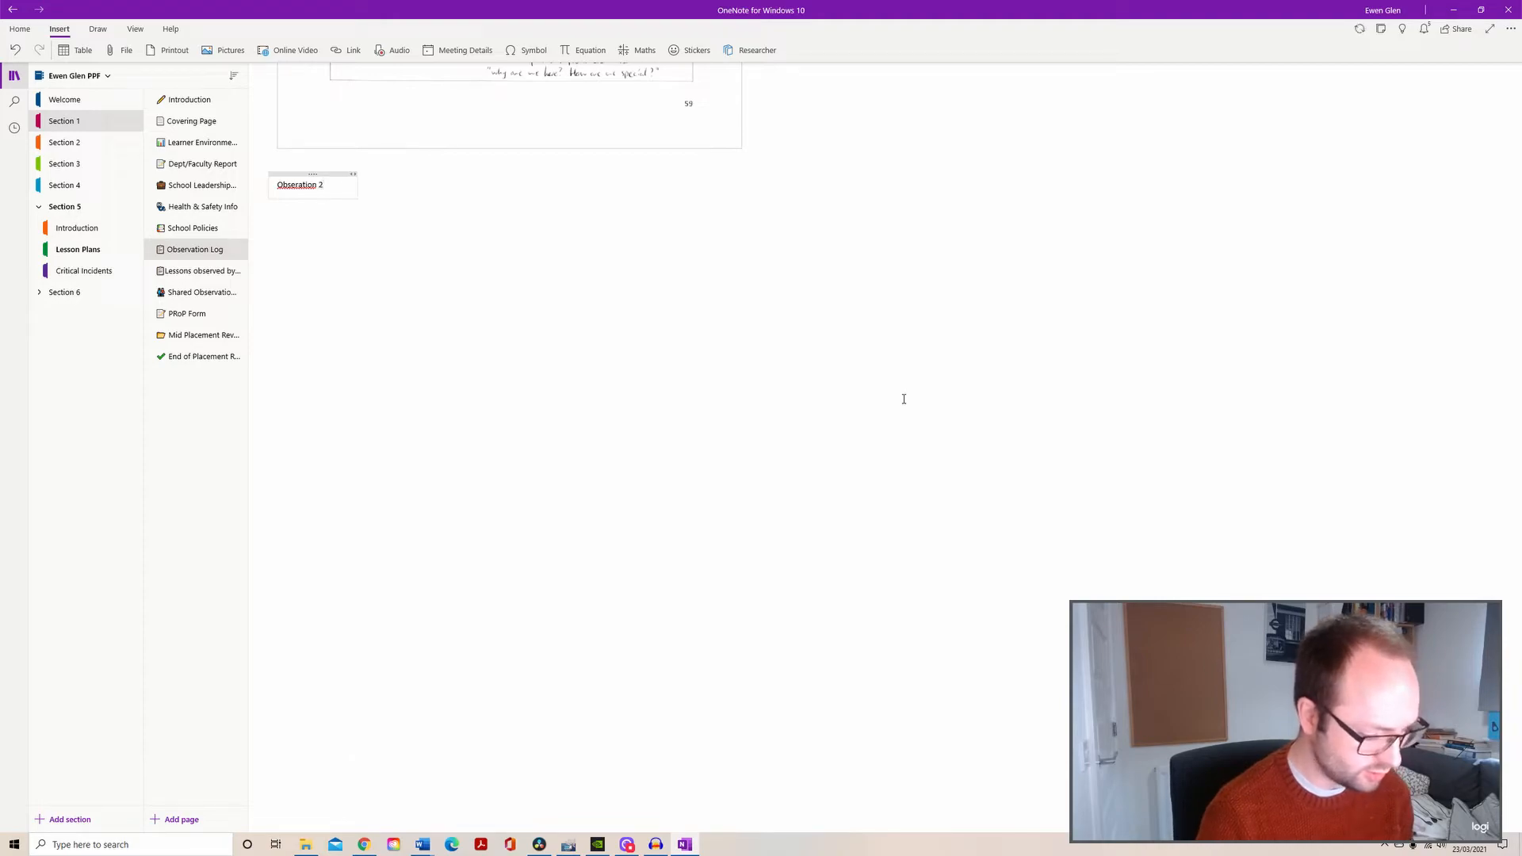
text(3rd March 2021)
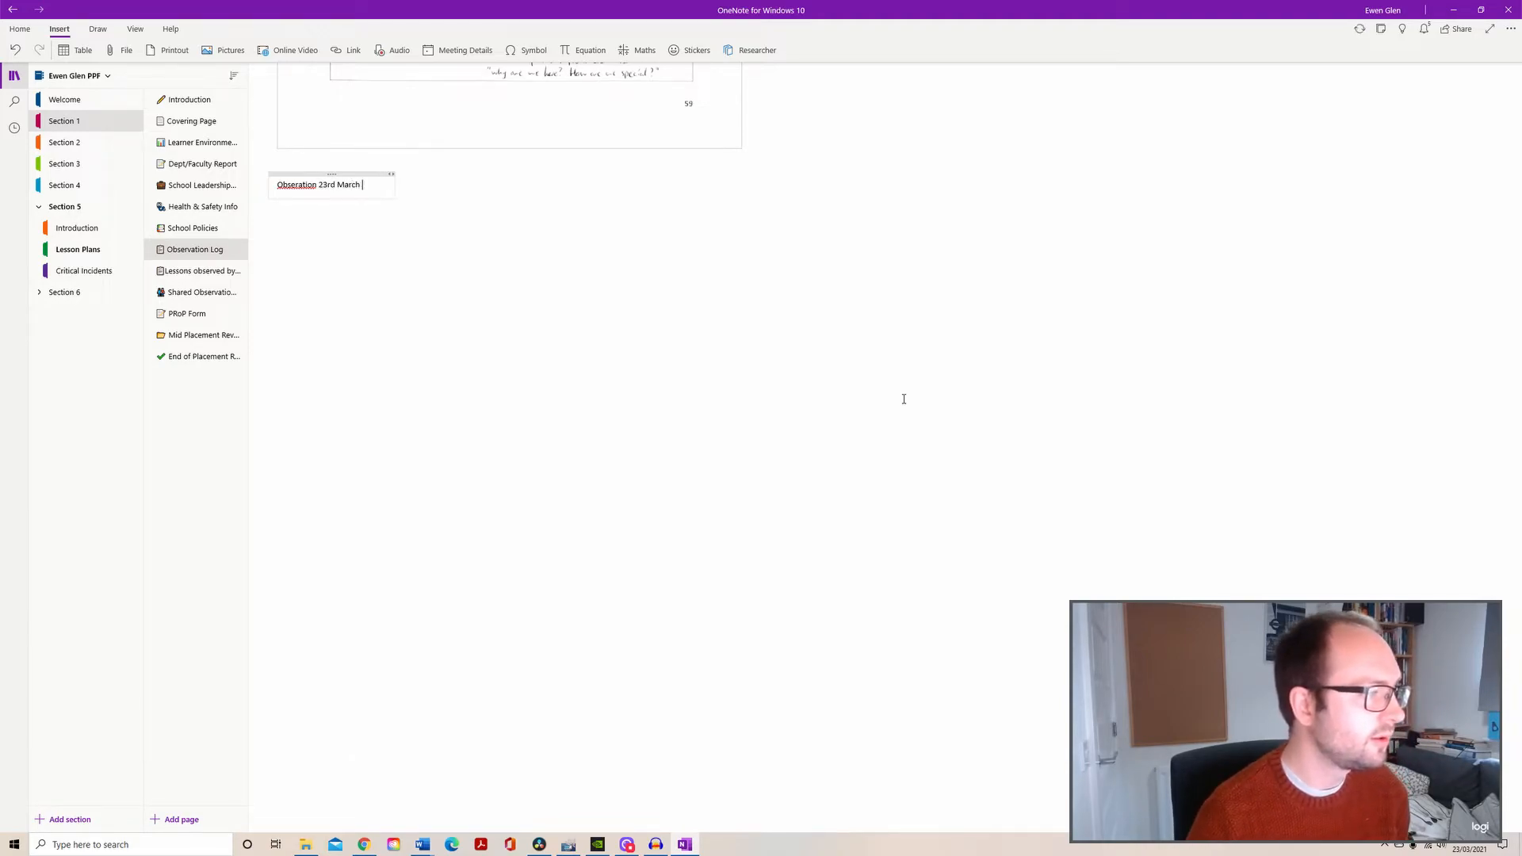
right_click(306, 187)
click(507, 190)
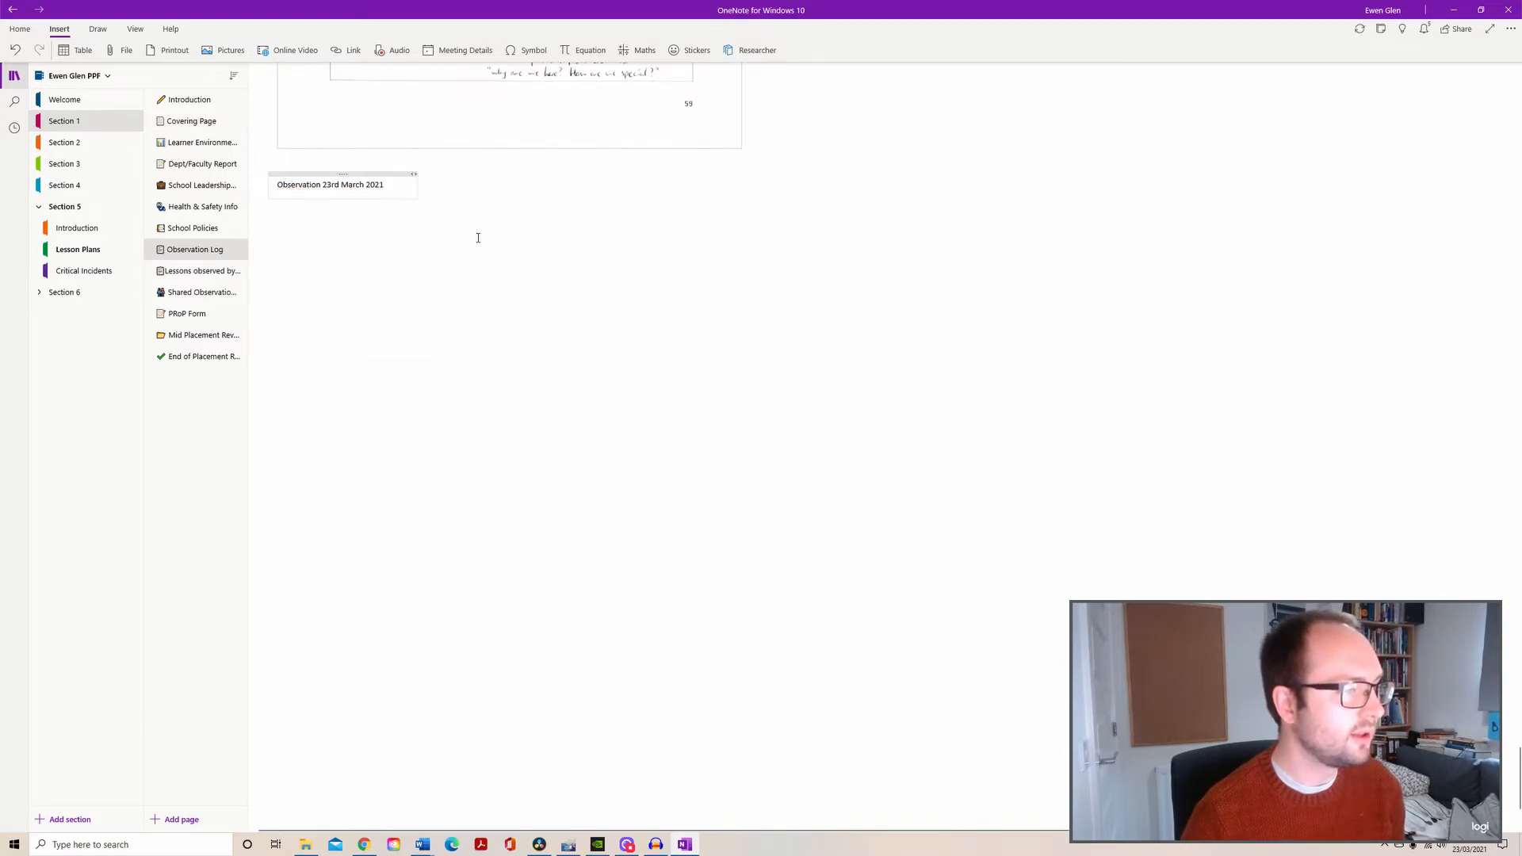
Enlarge the text of the 23rd March heading to resemble the 30th November feedback heading.
triple_click(366, 185)
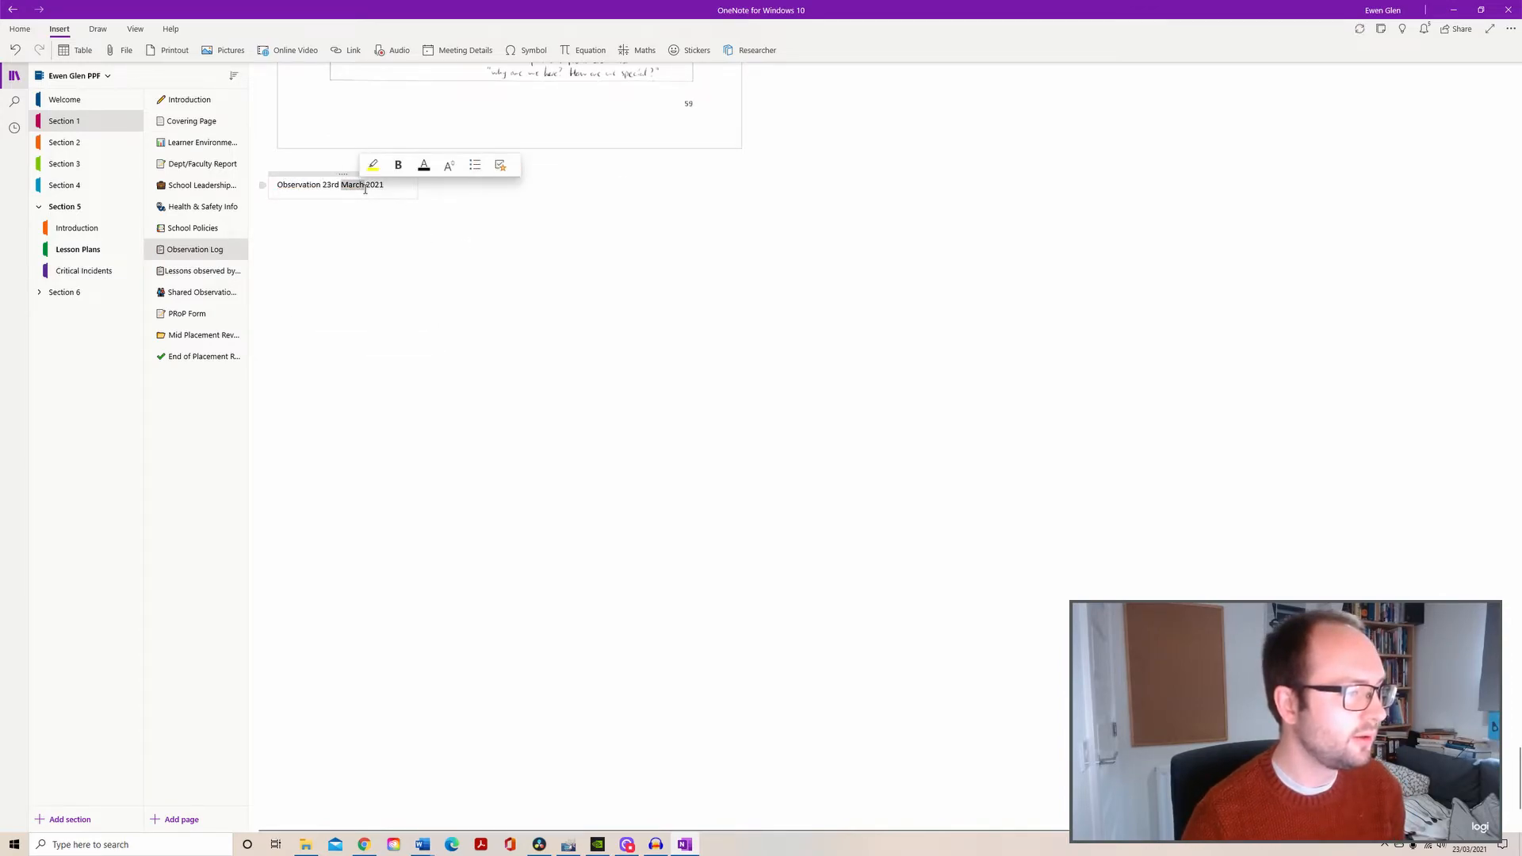
click(448, 164)
scroll(493, 324, down, 2)
click(468, 319)
click(367, 197)
scroll(411, 343, up, 5)
scroll(411, 342, up, 15)
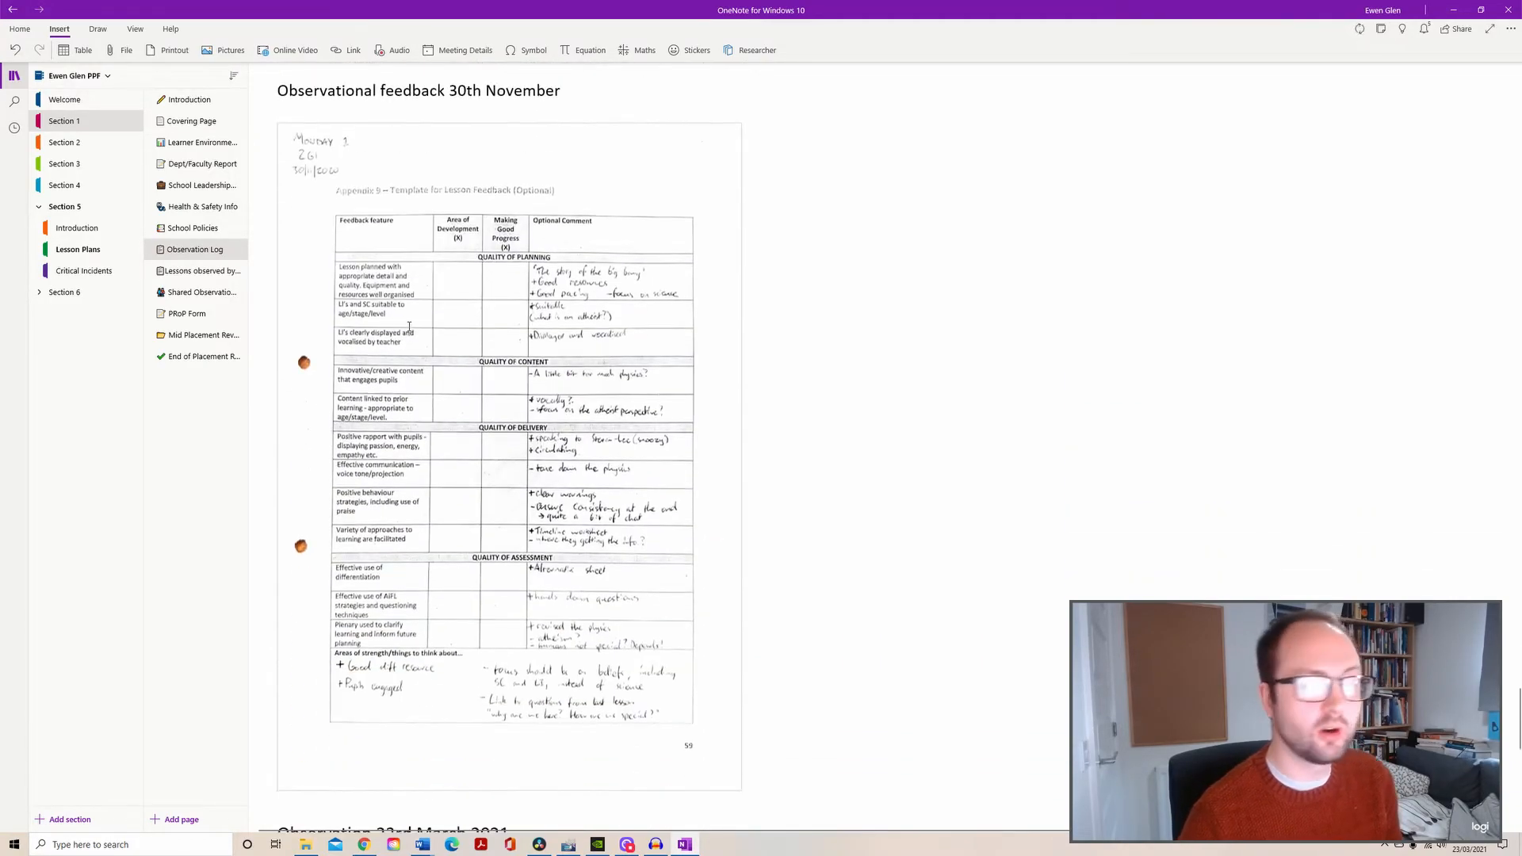
scroll(397, 301, down, 15)
scroll(413, 341, up, 1)
Insert the picture file "Observation scan" from the Good Samaritan folder beneath the 23rd March heading.
click(301, 313)
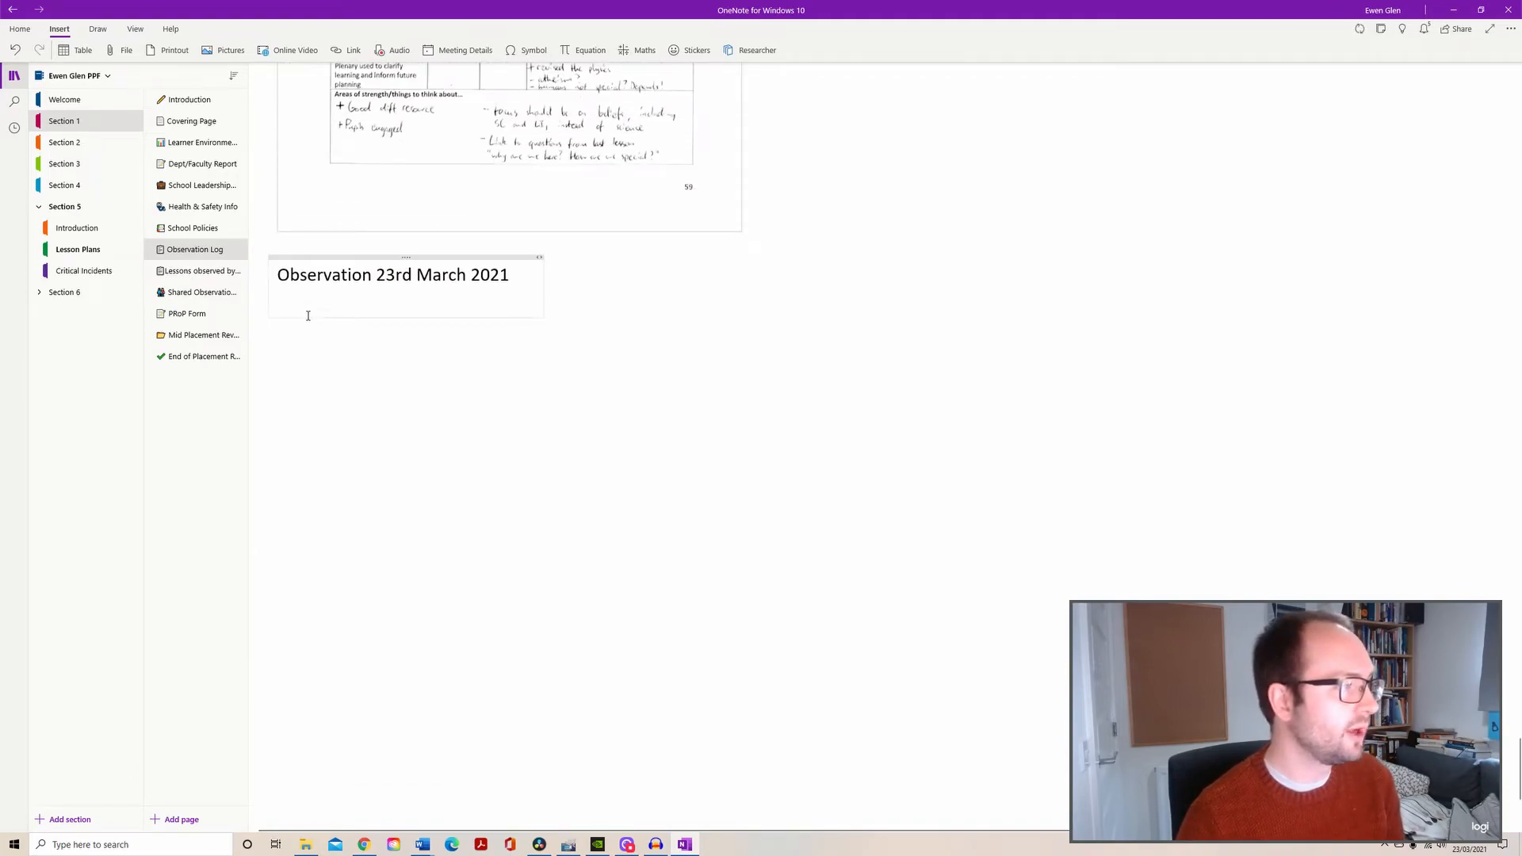
click(270, 350)
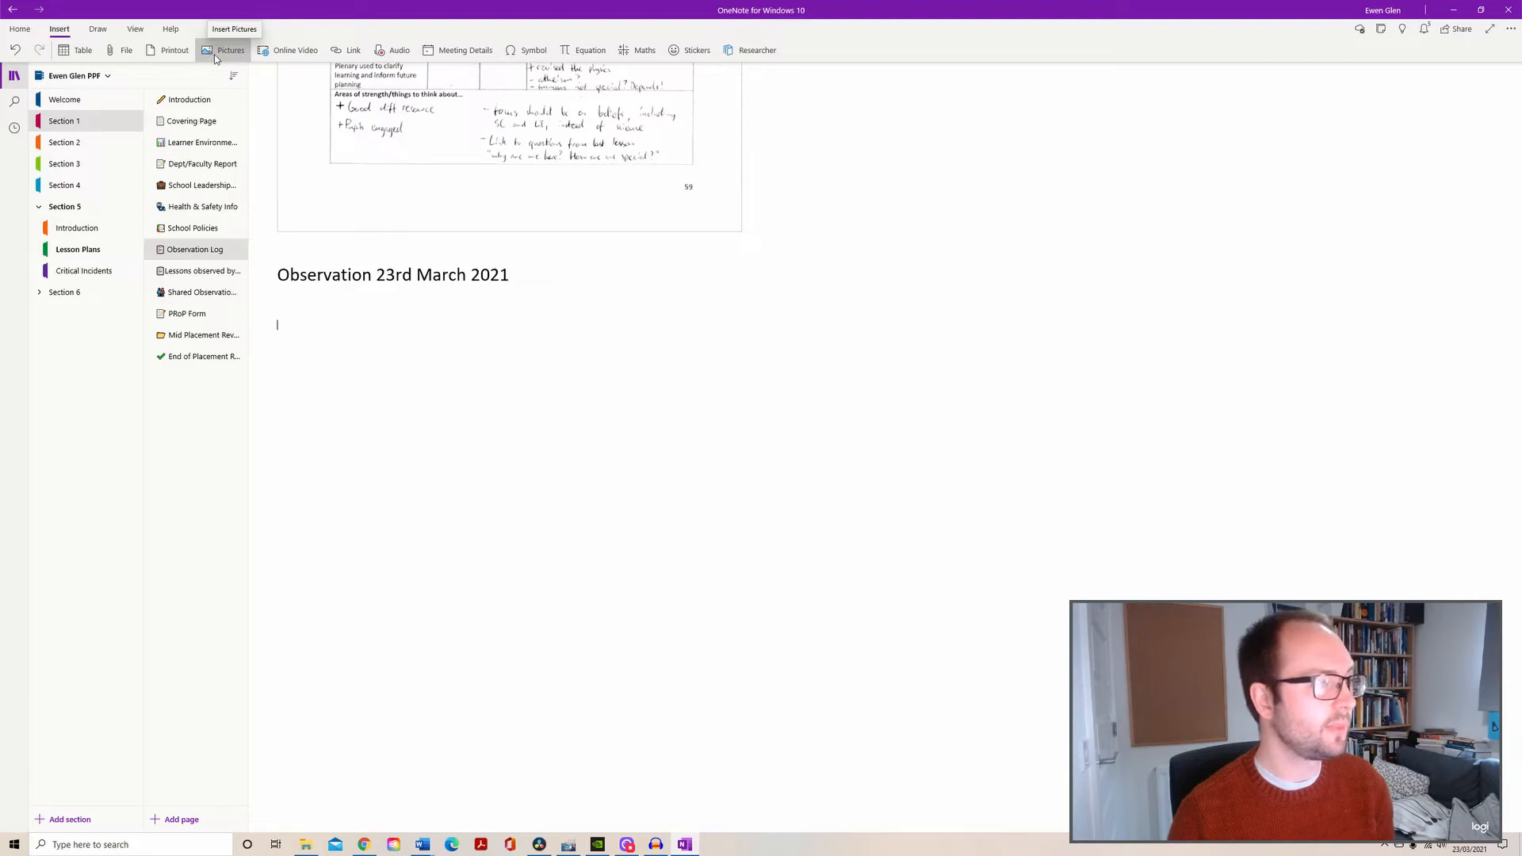
click(218, 53)
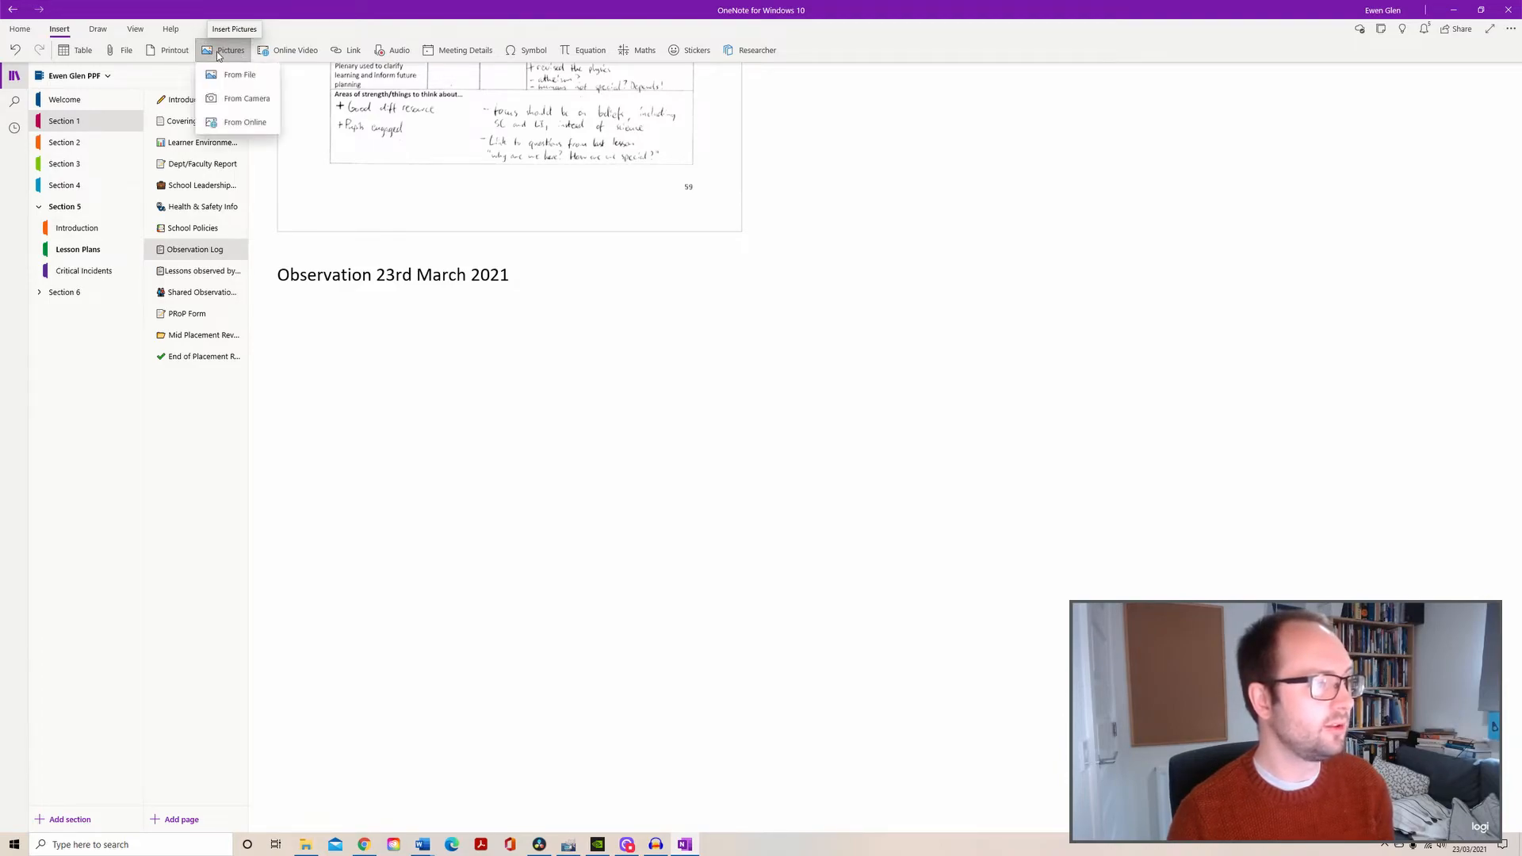
click(234, 78)
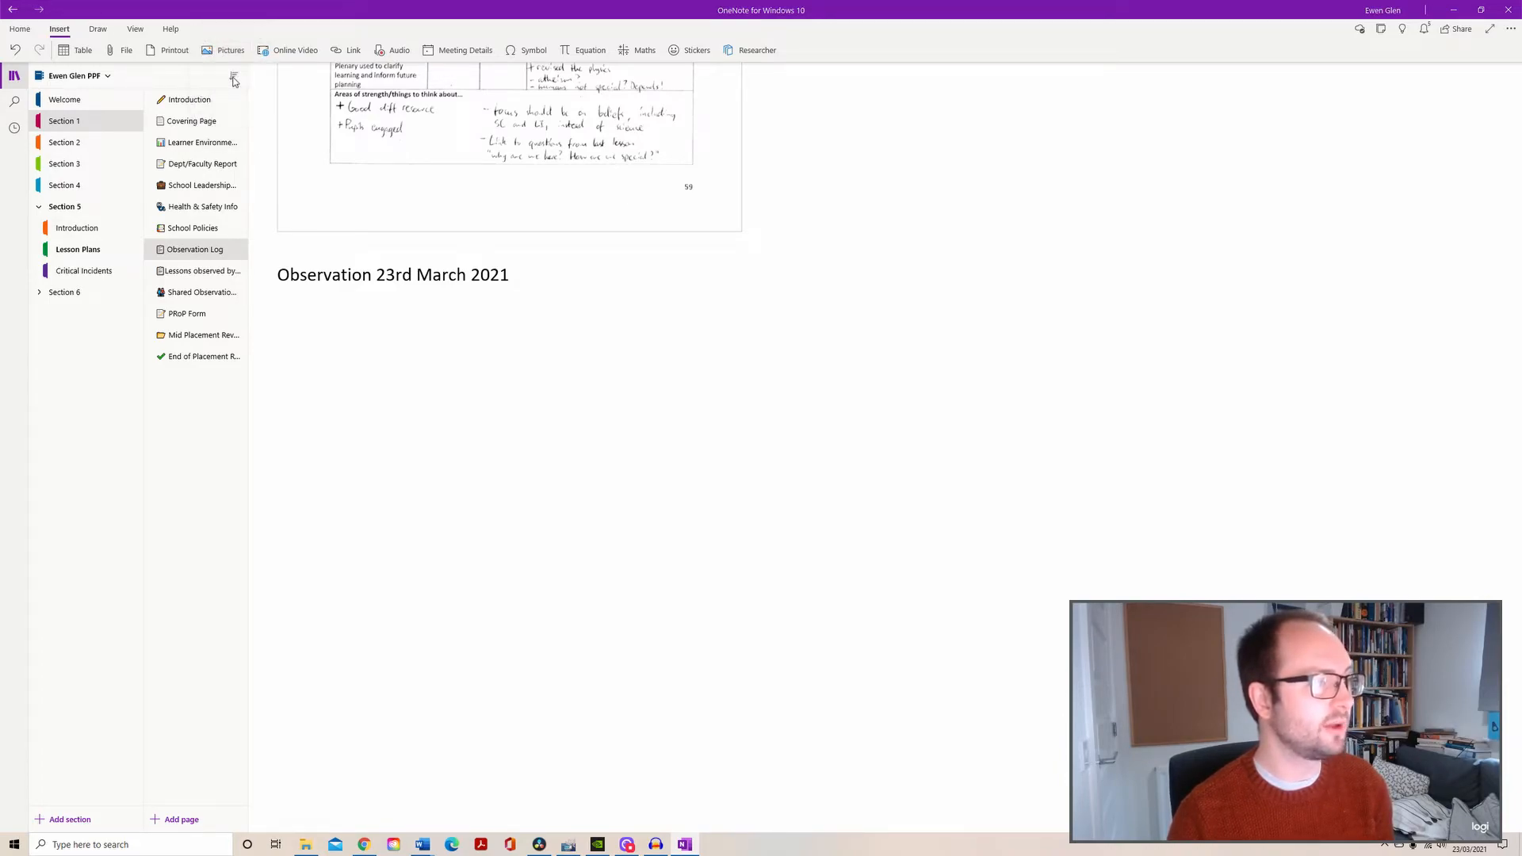
click(139, 97)
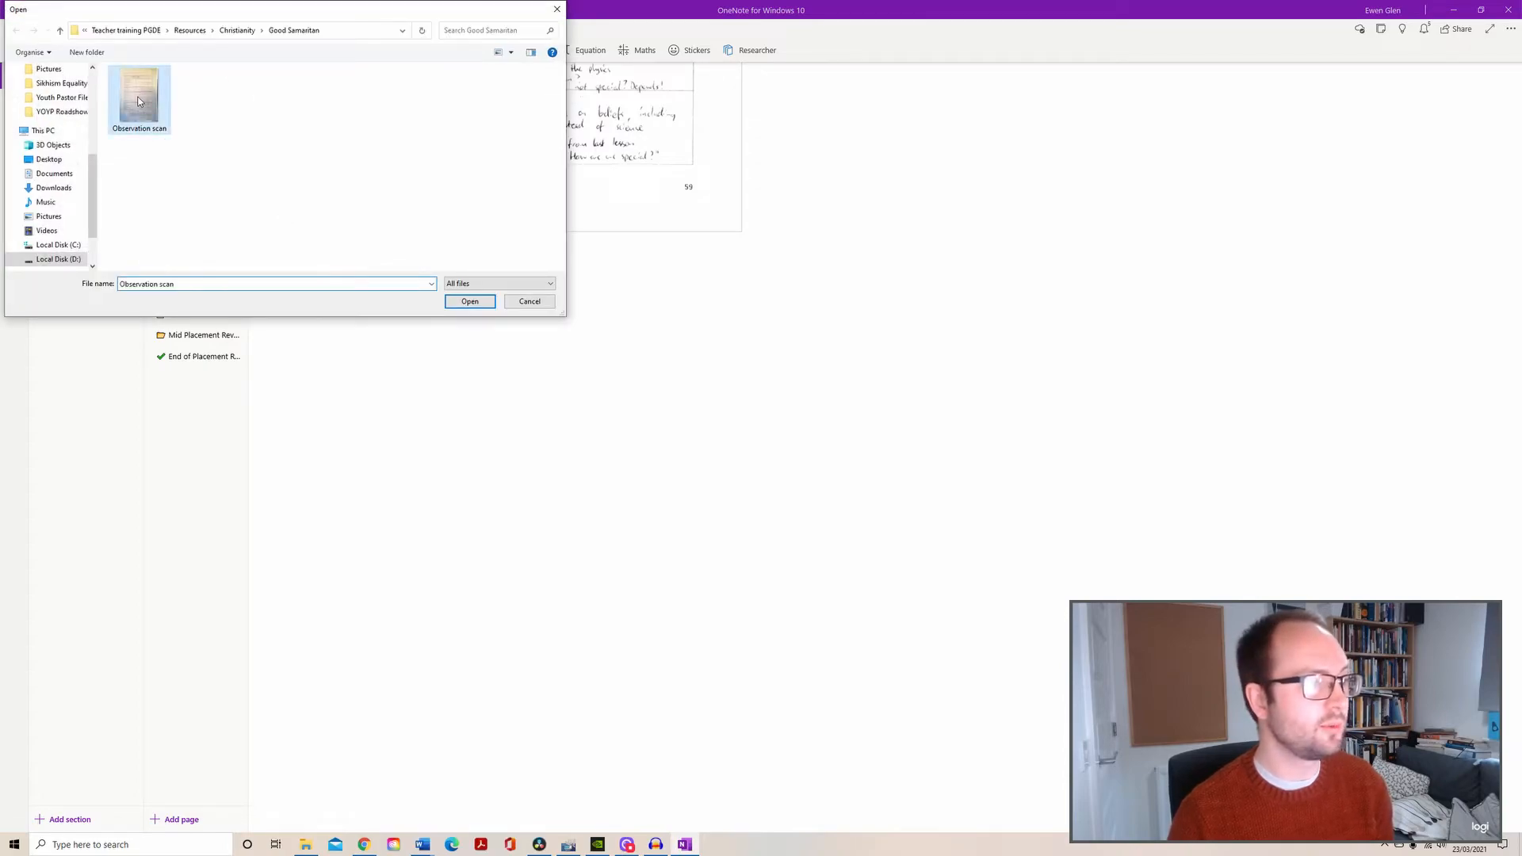
click(468, 302)
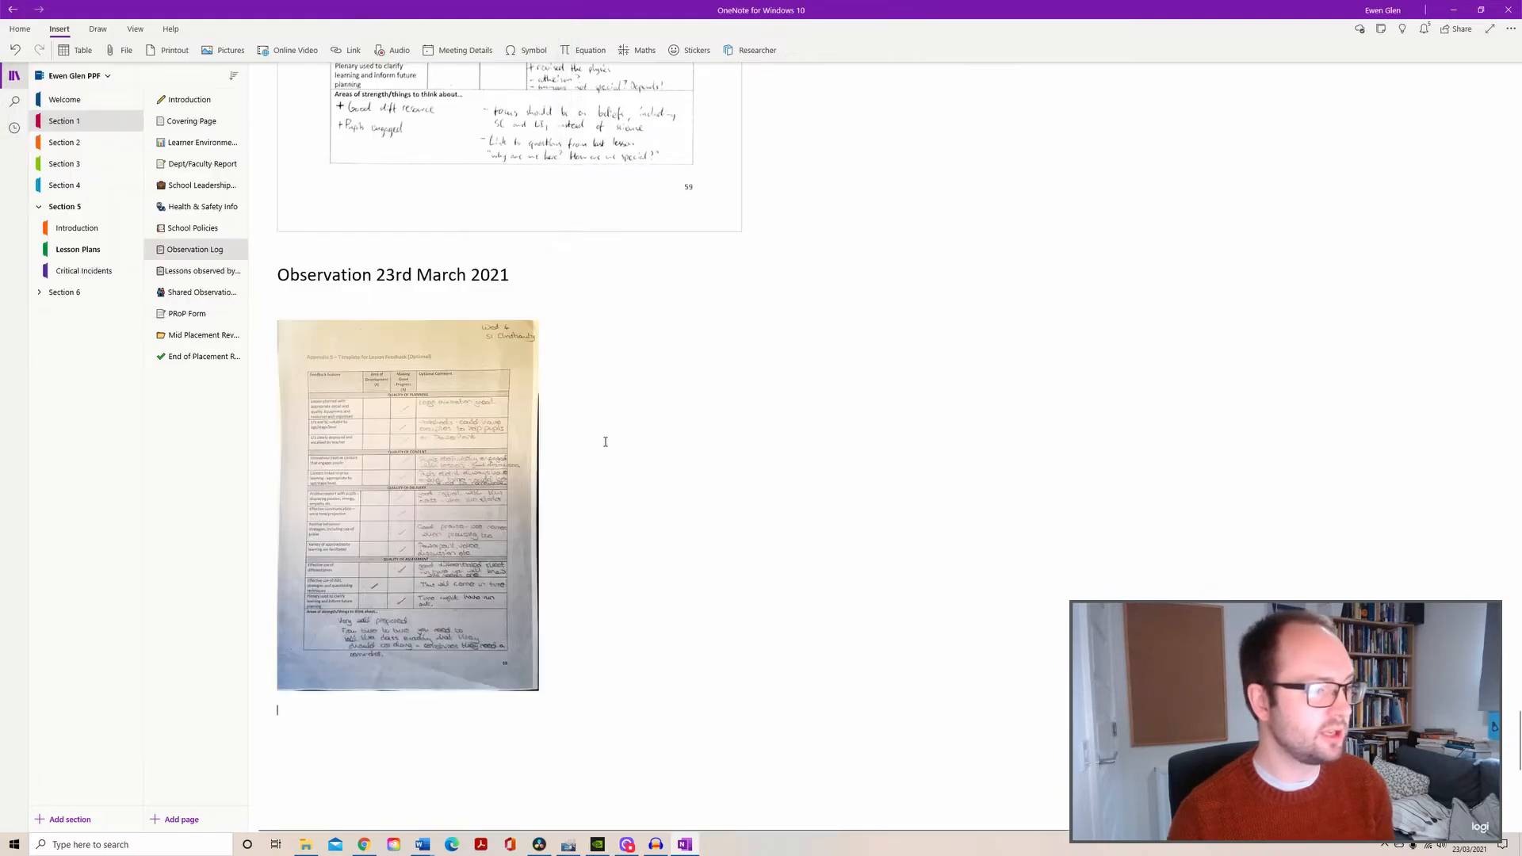
Enlarge the observation scan to about the width of the sheet above and move it up directly beneath its heading.
click(480, 401)
drag(538, 690, 735, 846)
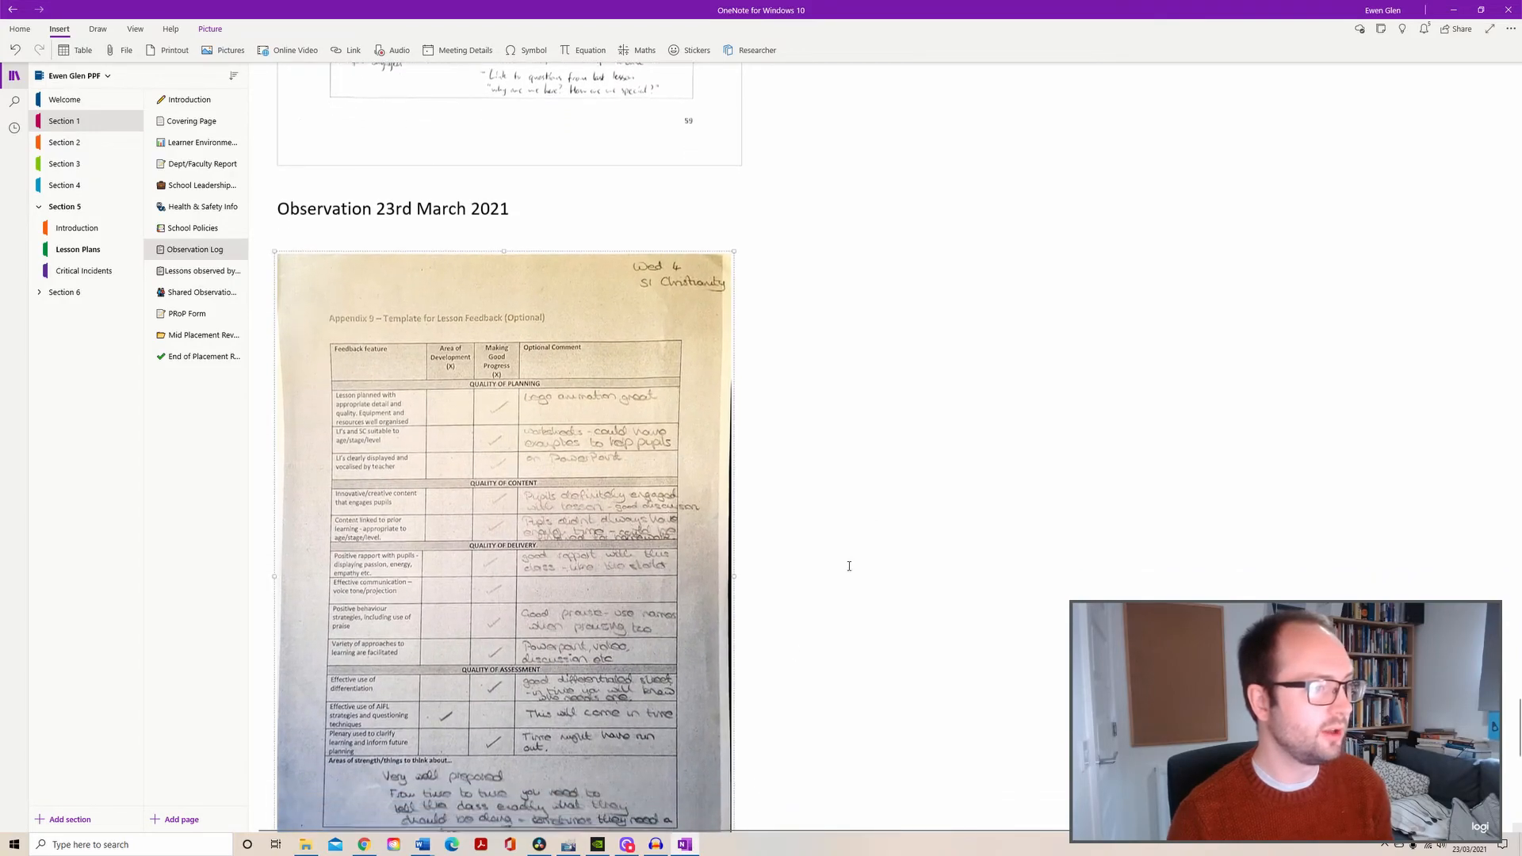
scroll(890, 498, down, 3)
scroll(890, 498, up, 2)
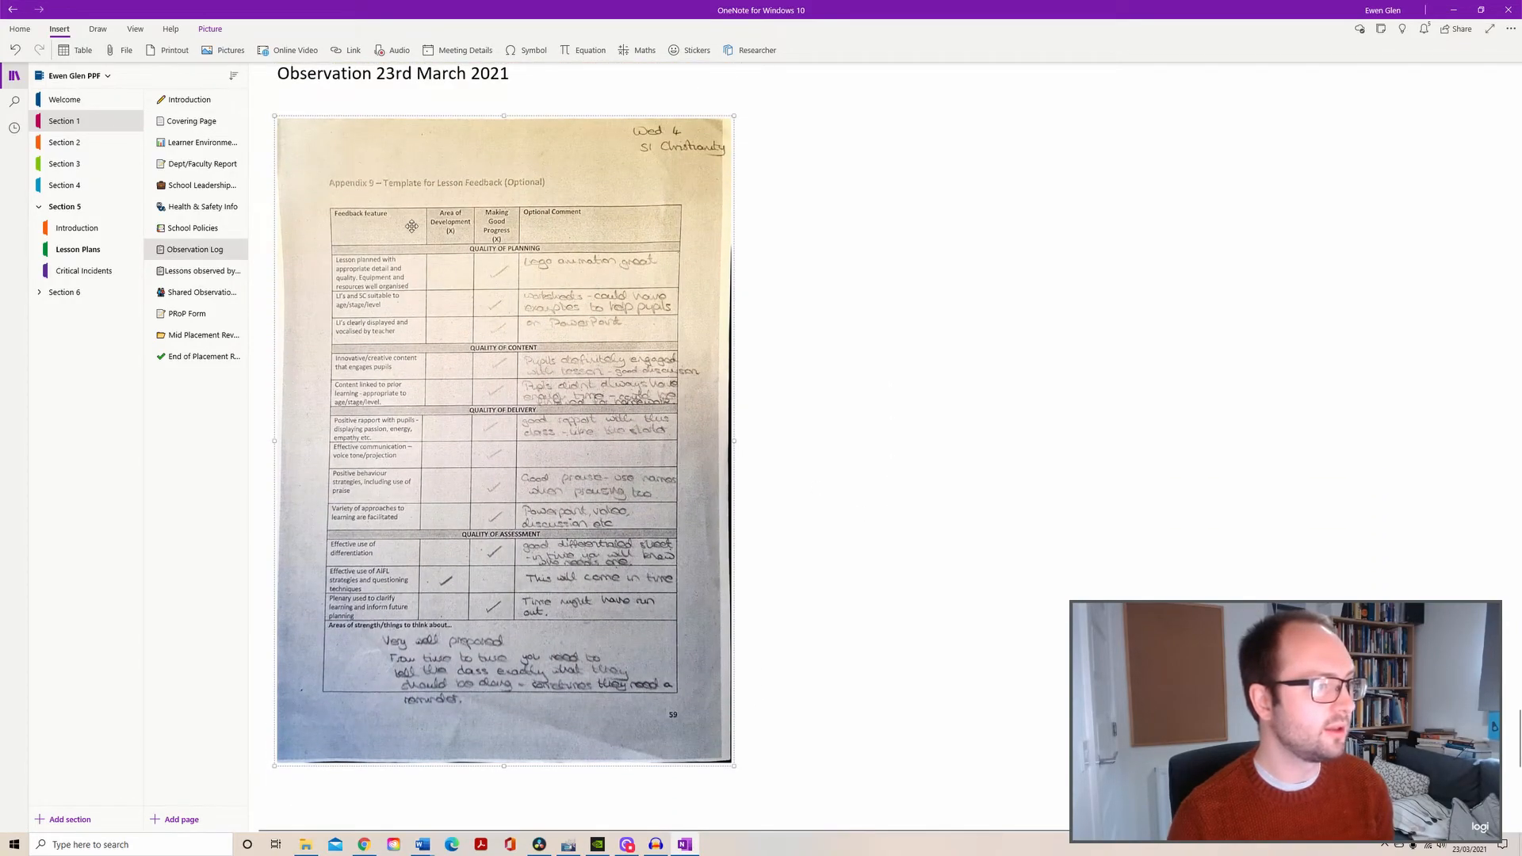
drag(539, 273, 550, 248)
scroll(793, 287, up, 2)
scroll(792, 287, down, 2)
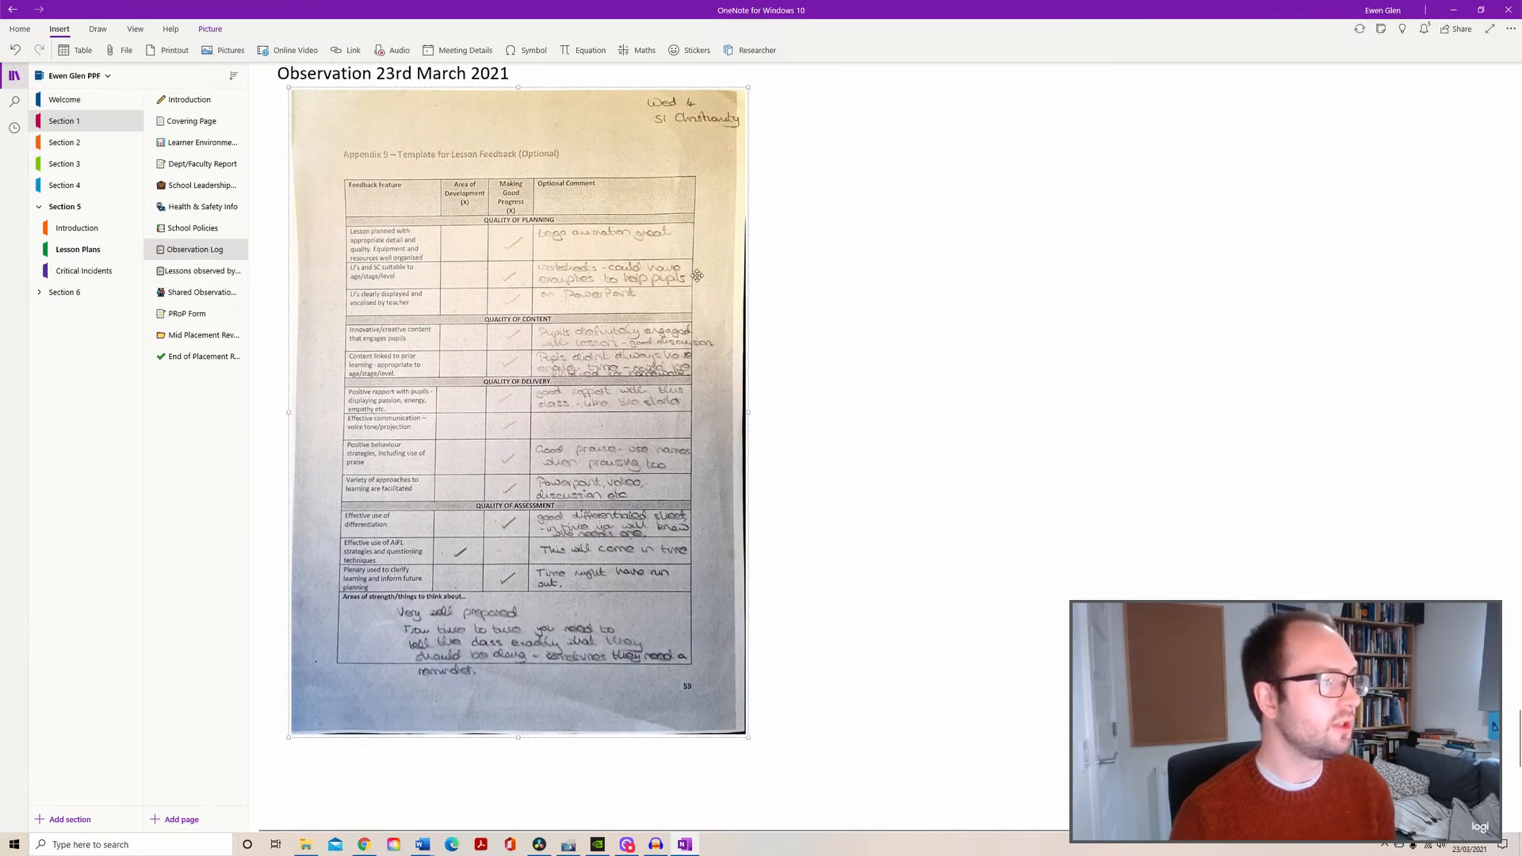
scroll(618, 321, up, 2)
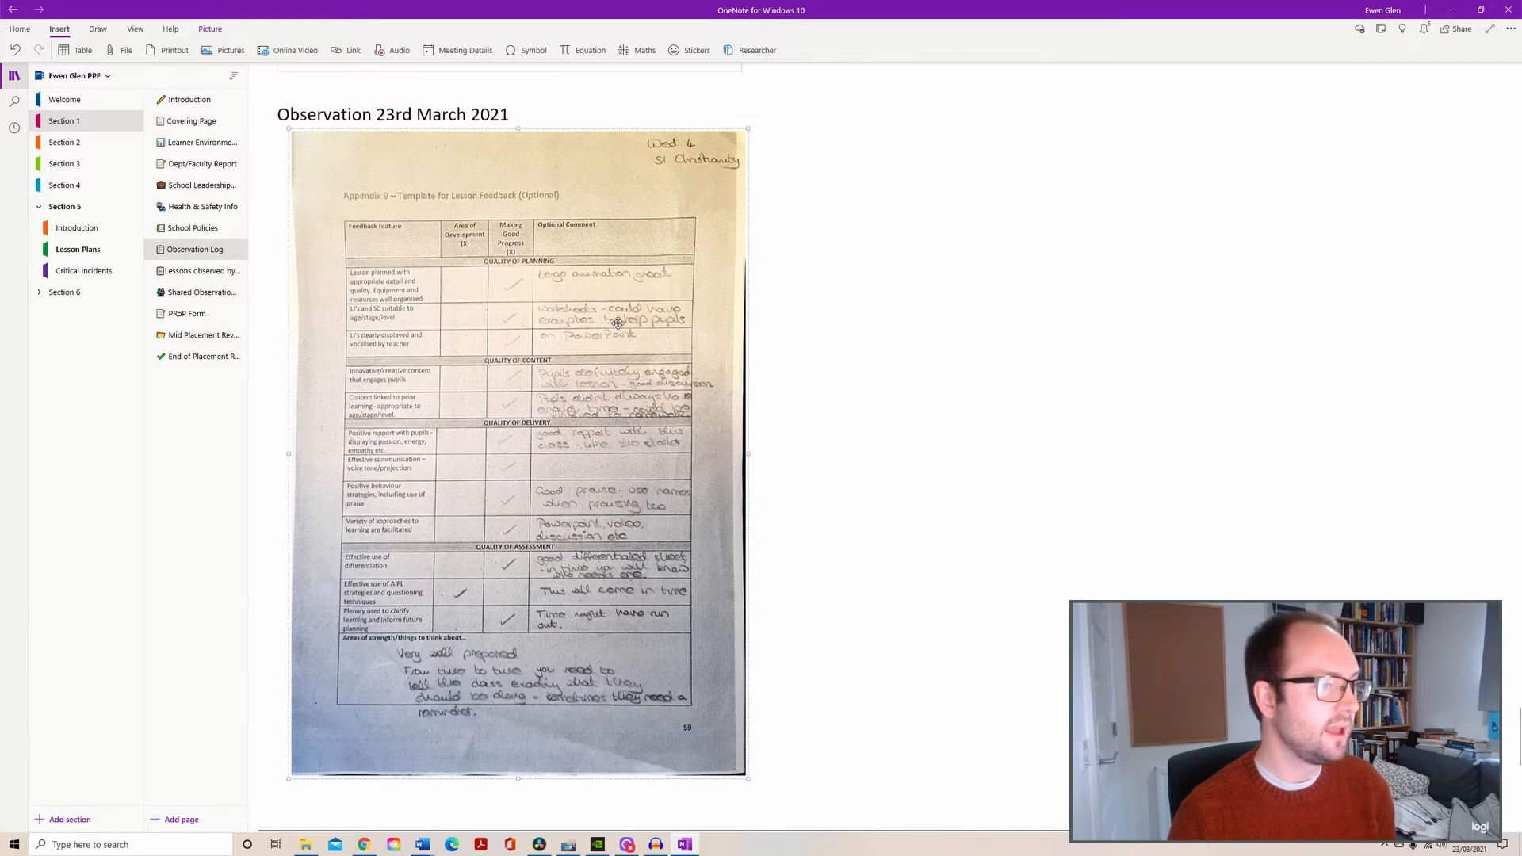
Examine the earlier feedback sheets and their headings above the new observation scan.
scroll(569, 298, down, 2)
scroll(592, 356, up, 6)
scroll(592, 357, up, 4)
scroll(559, 229, down, 9)
scroll(557, 238, down, 1)
scroll(547, 269, up, 10)
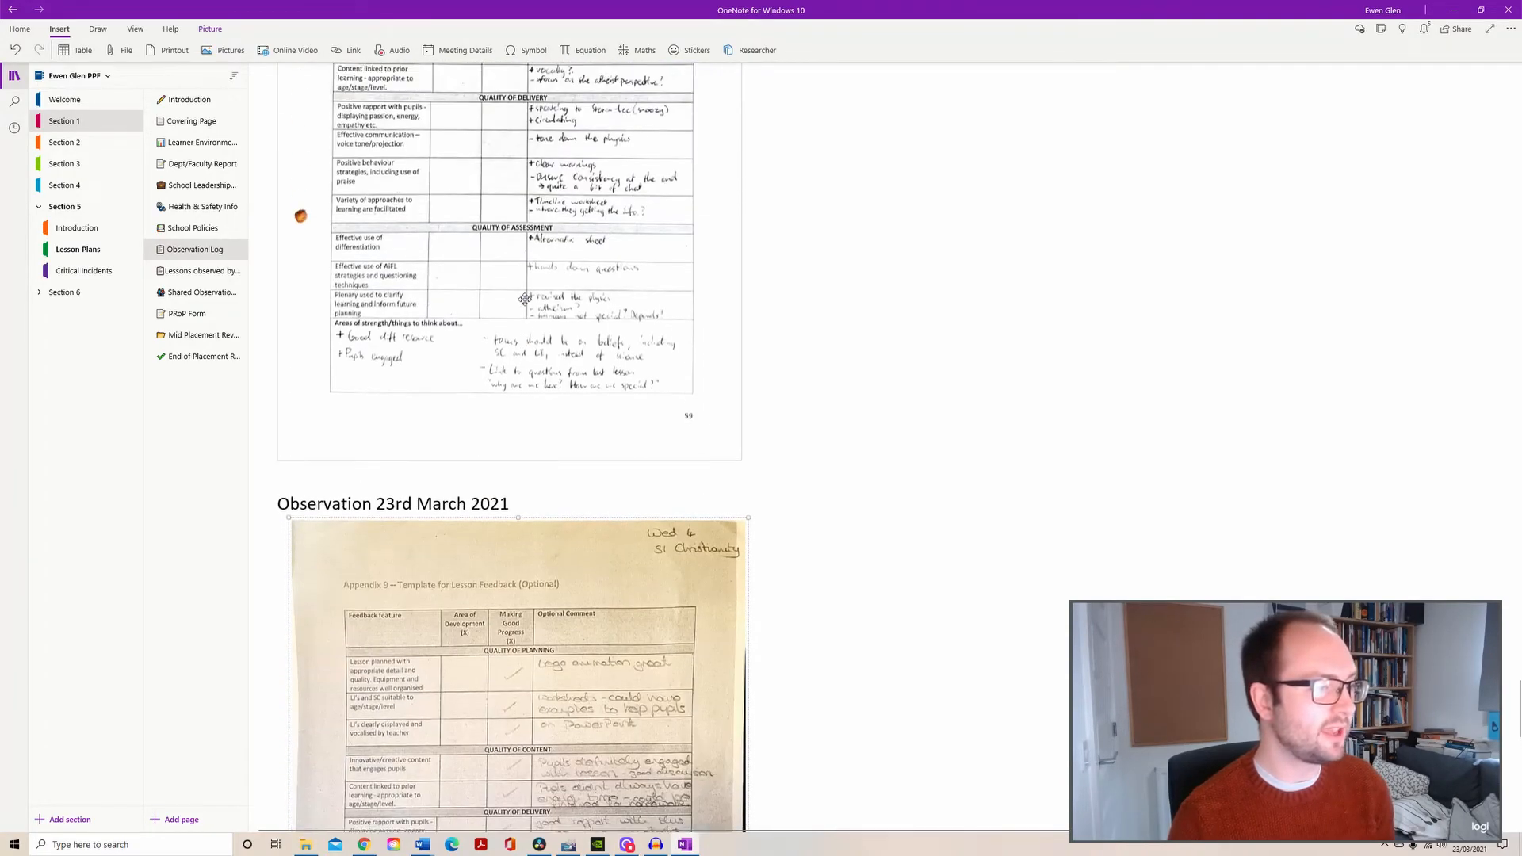
scroll(527, 313, up, 8)
scroll(539, 304, down, 13)
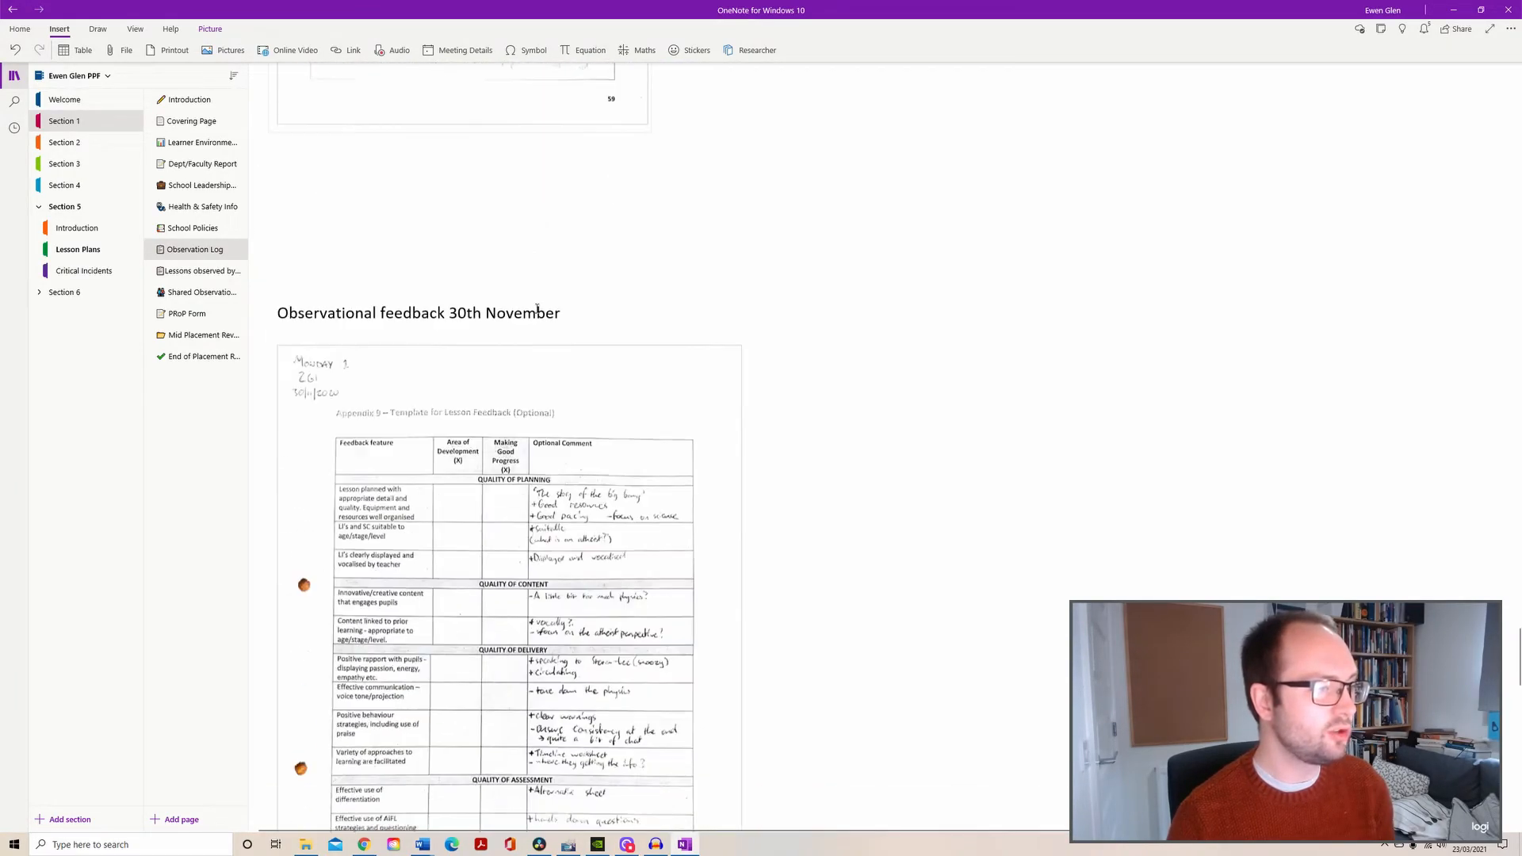
scroll(538, 304, down, 4)
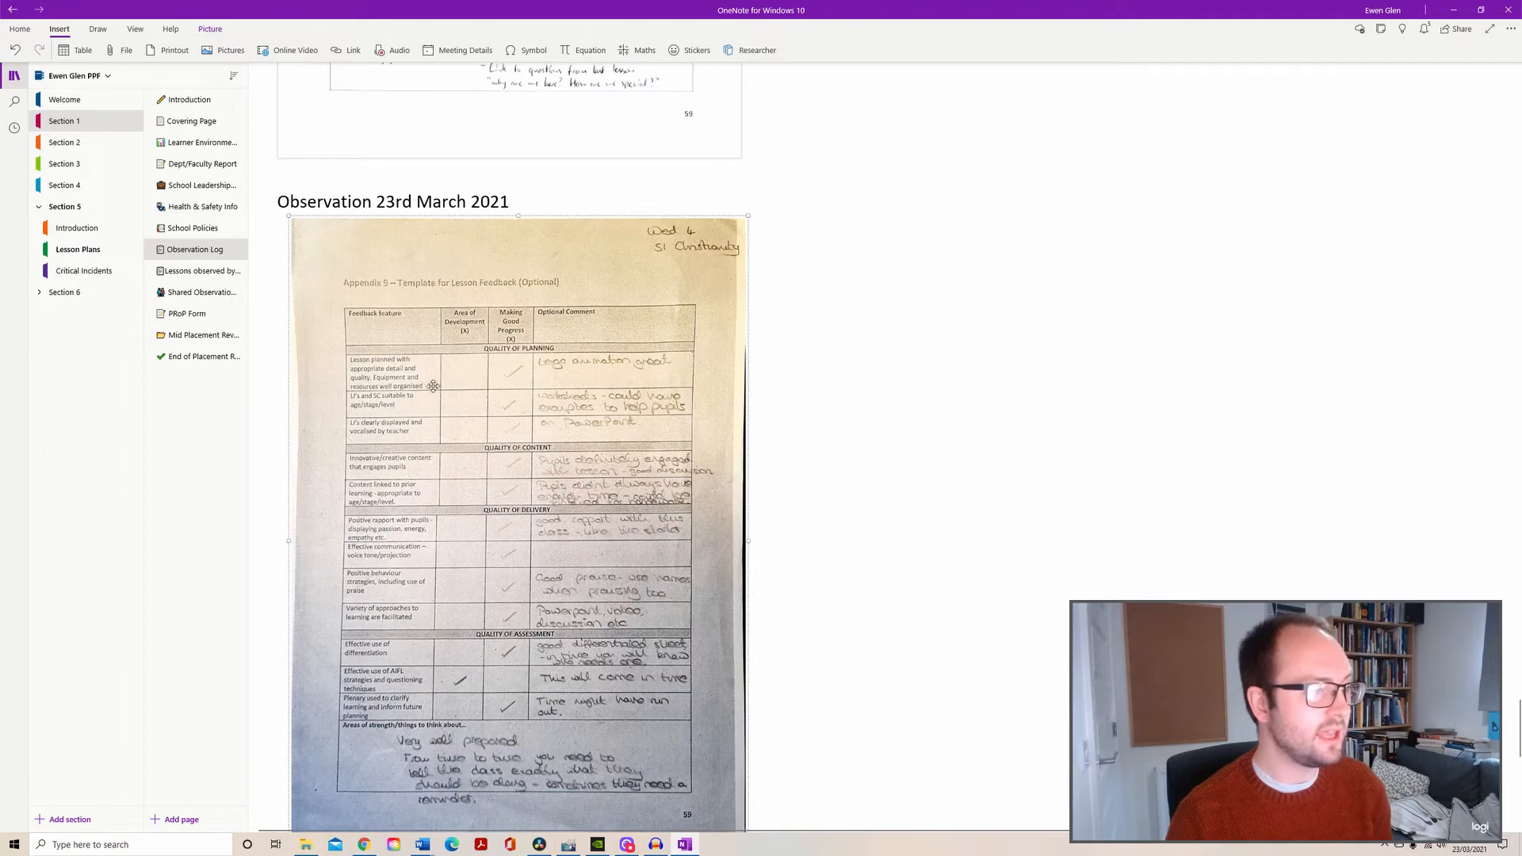
Copy a paragraph link to the "Observation 23rd March 2021" heading.
triple_click(381, 206)
key(ctrl+c)
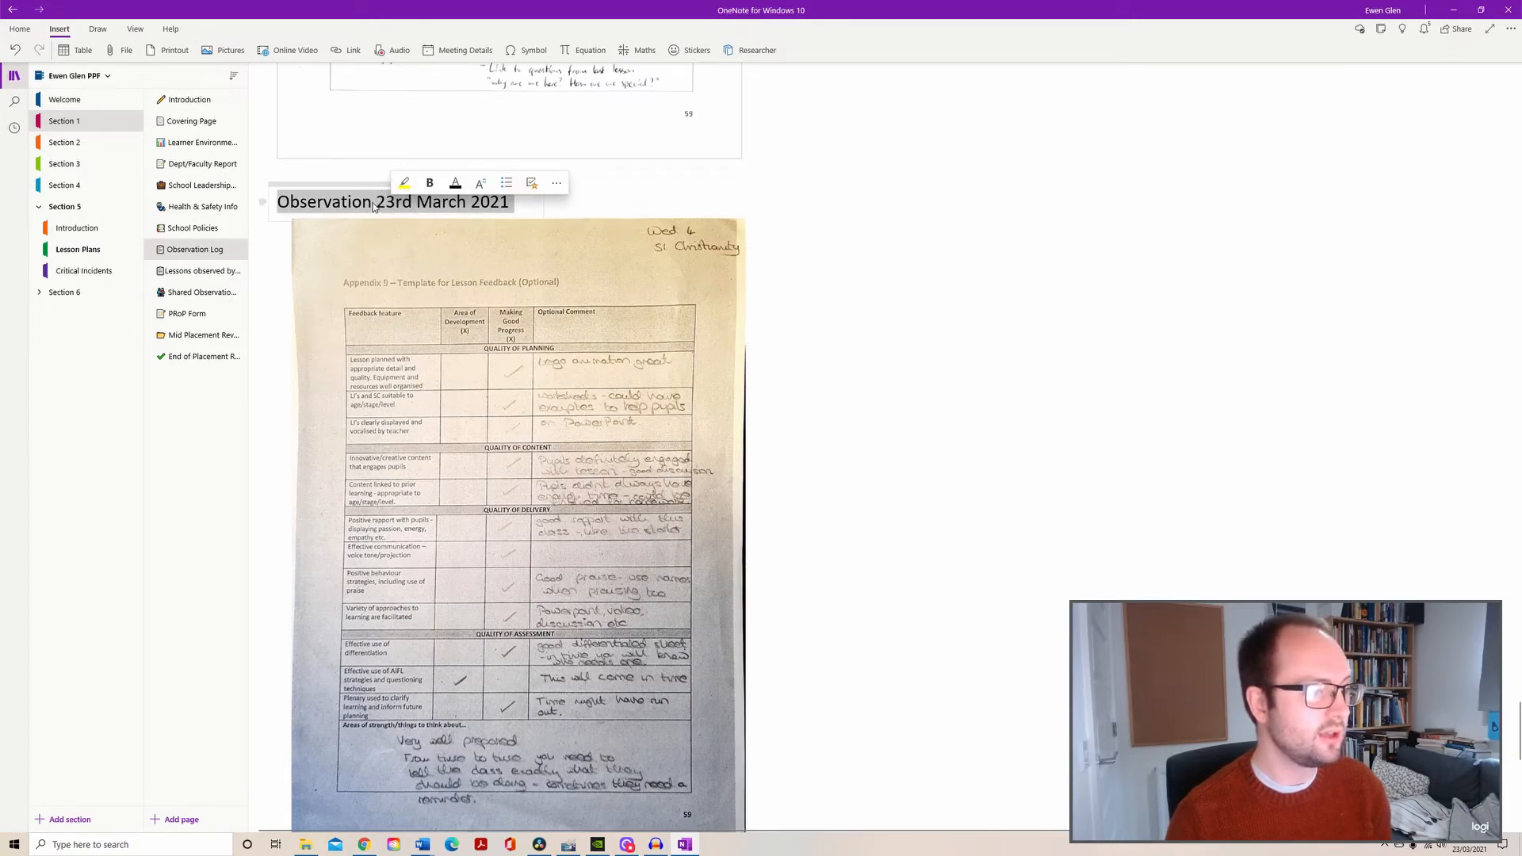
right_click(368, 207)
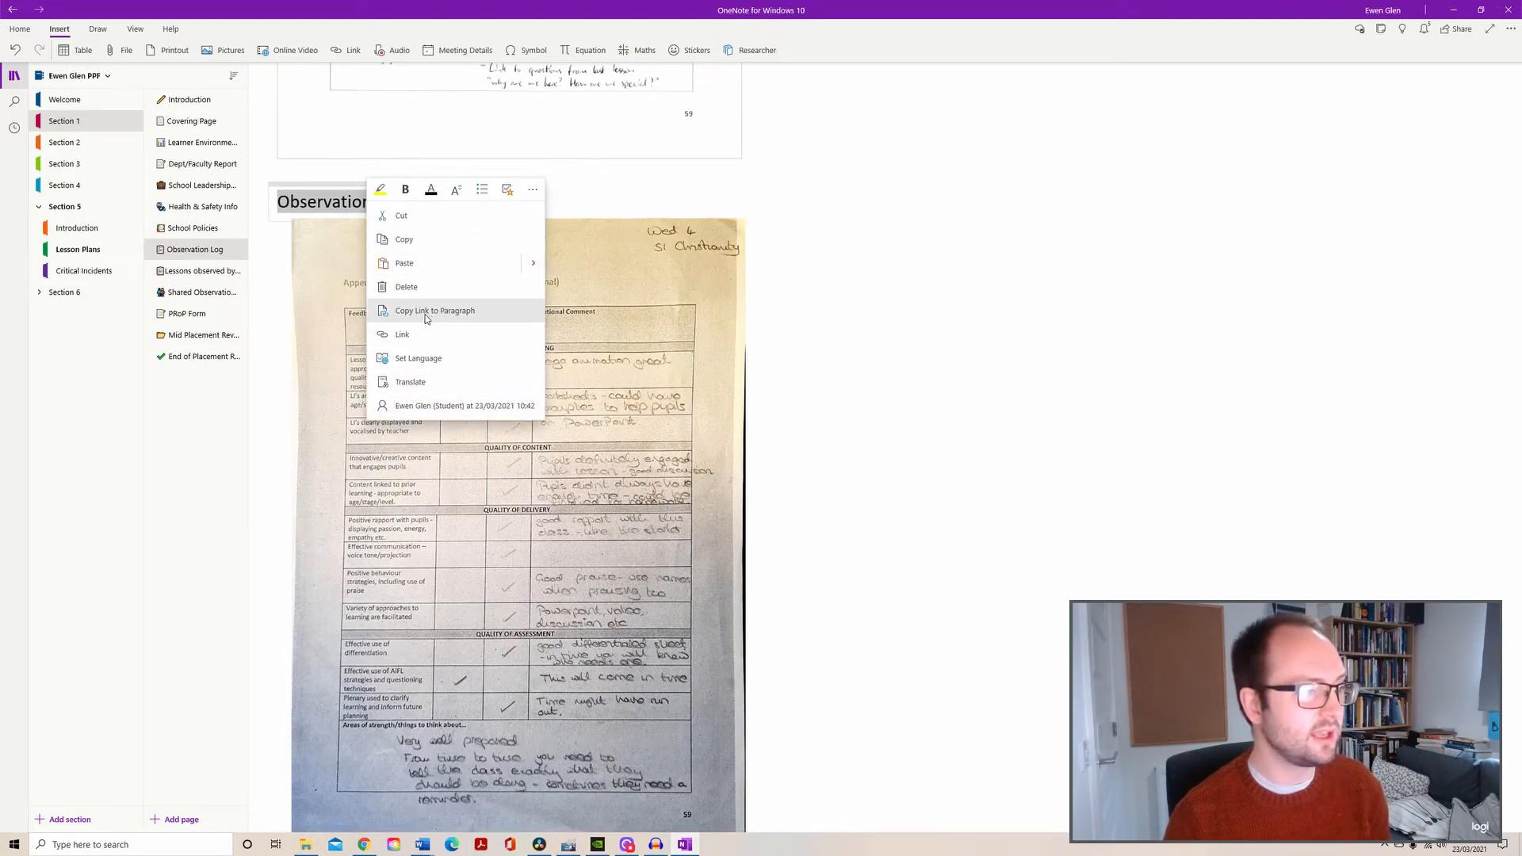
click(427, 314)
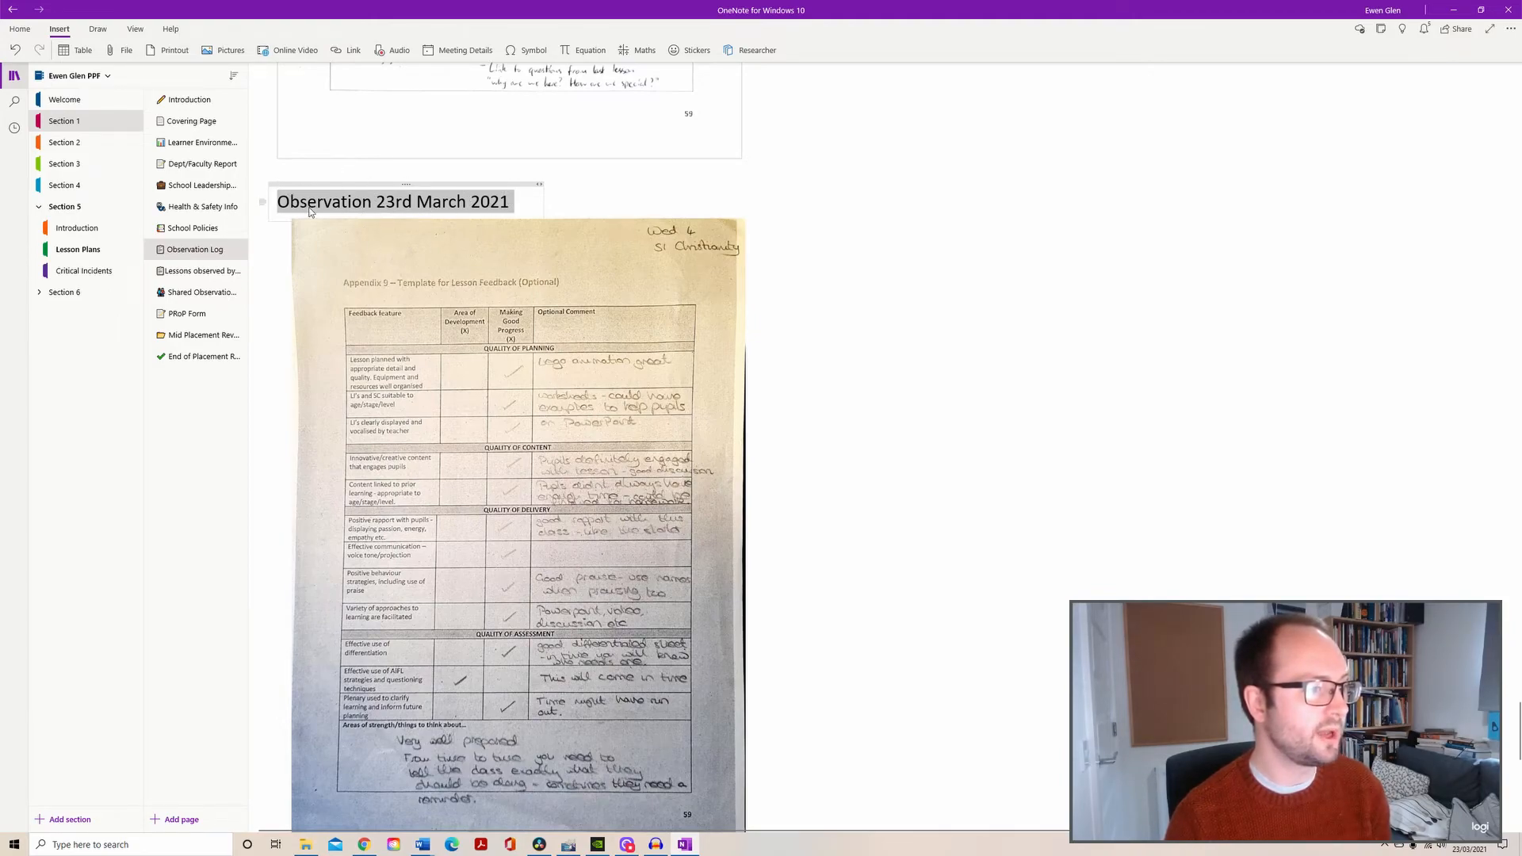
Paste the 23rd March heading link into the first column of the empty row below the 30th November entry.
scroll(563, 340, down, 20)
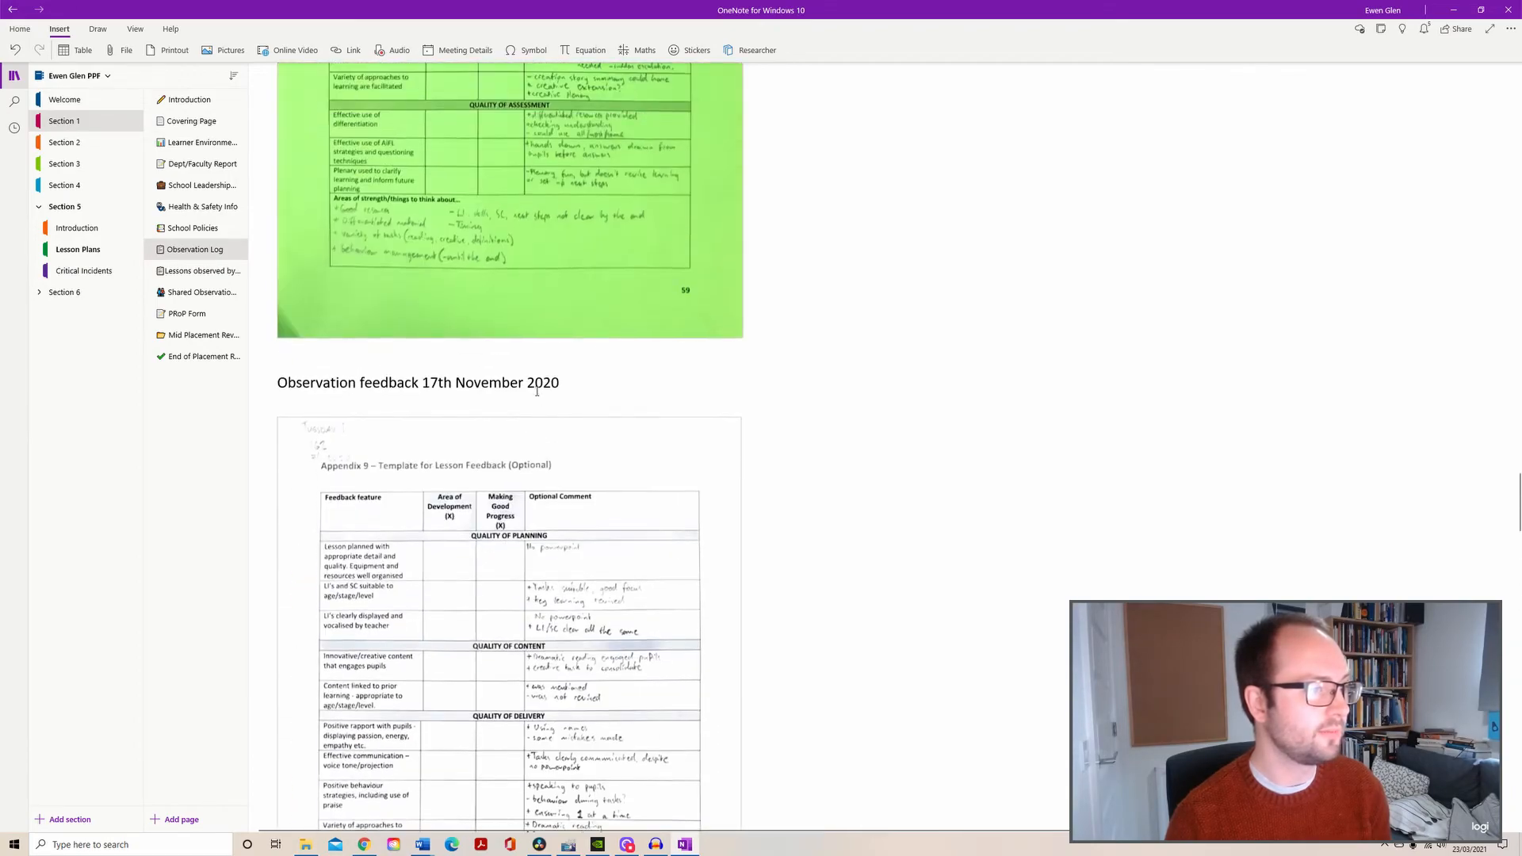
scroll(537, 393, down, 20)
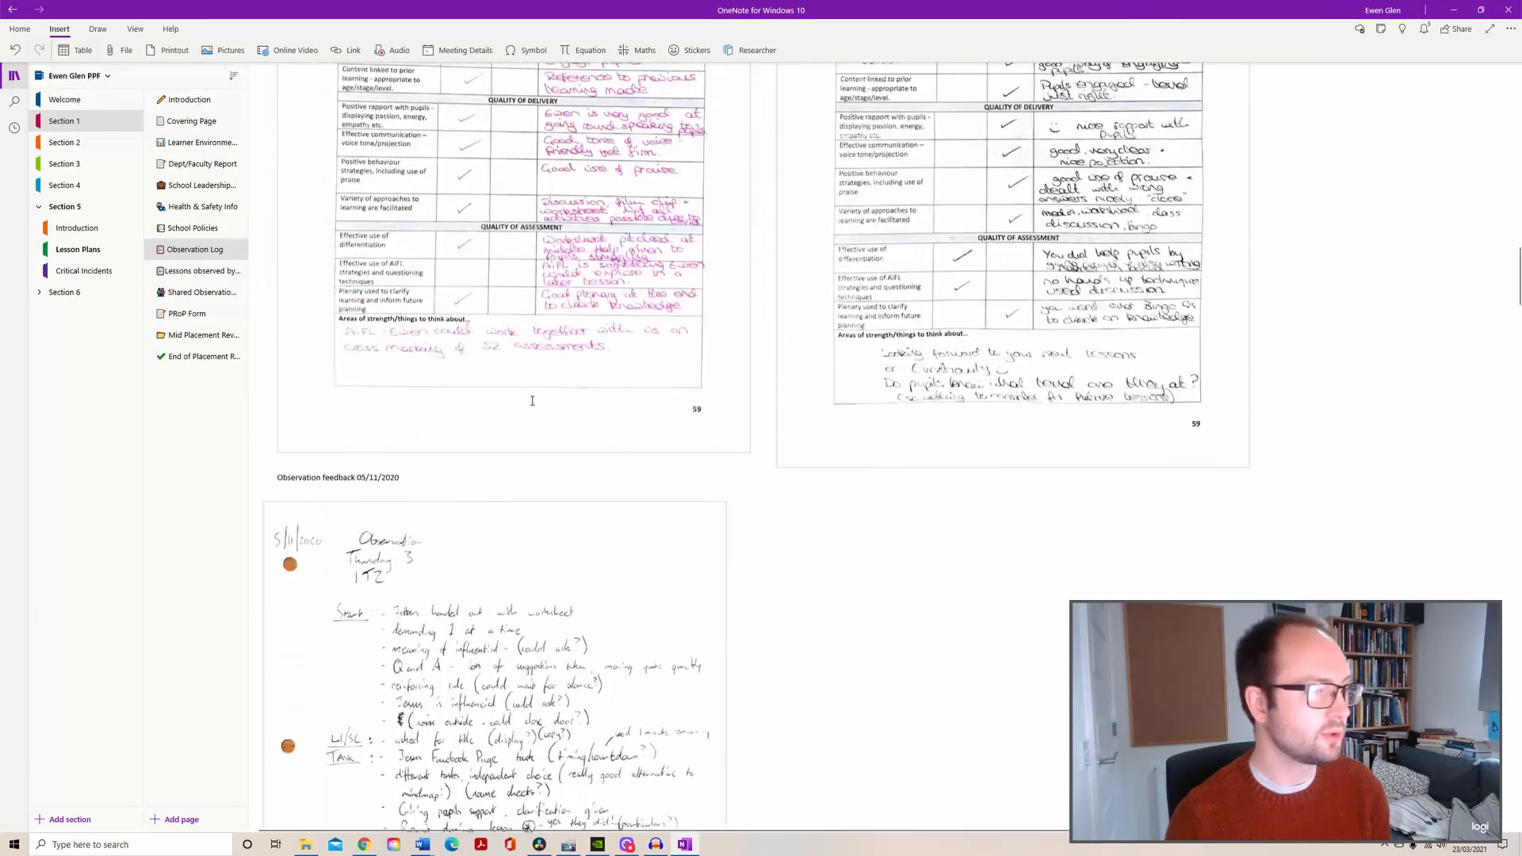
scroll(527, 407, up, 10)
click(307, 344)
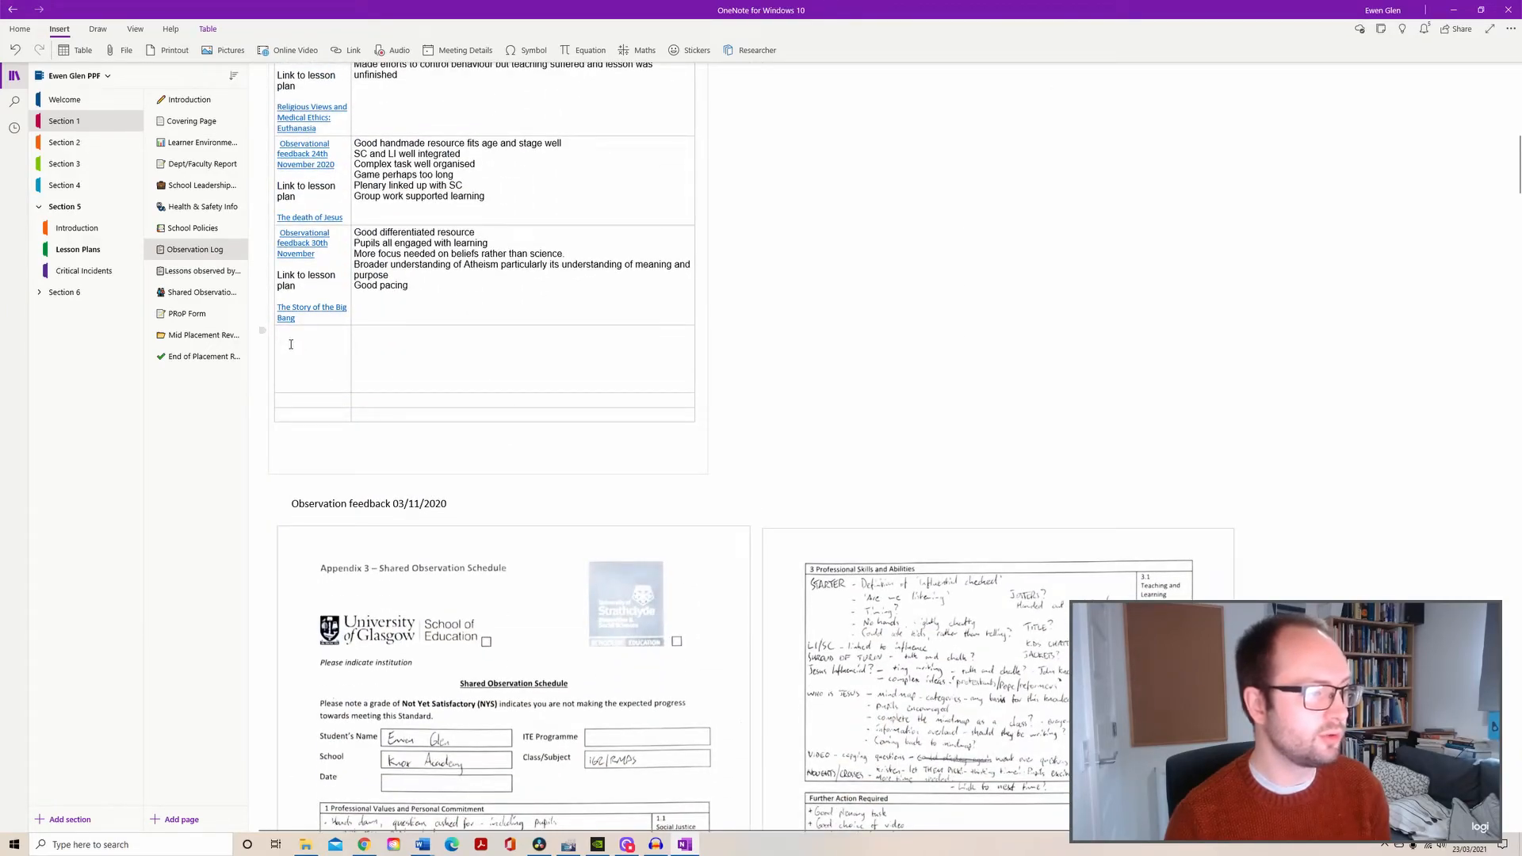
right_click(291, 344)
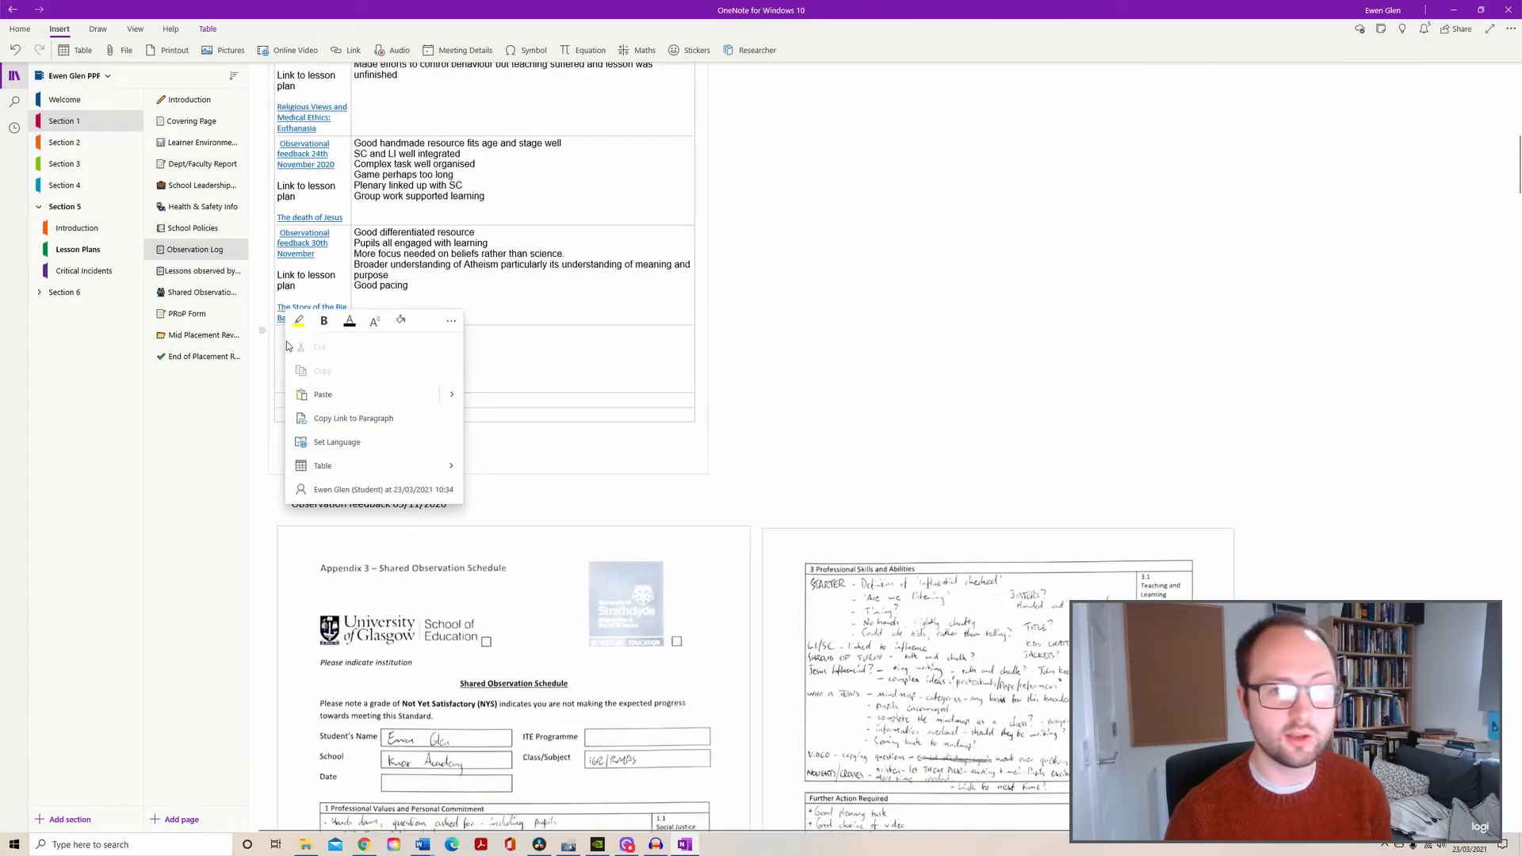
click(334, 395)
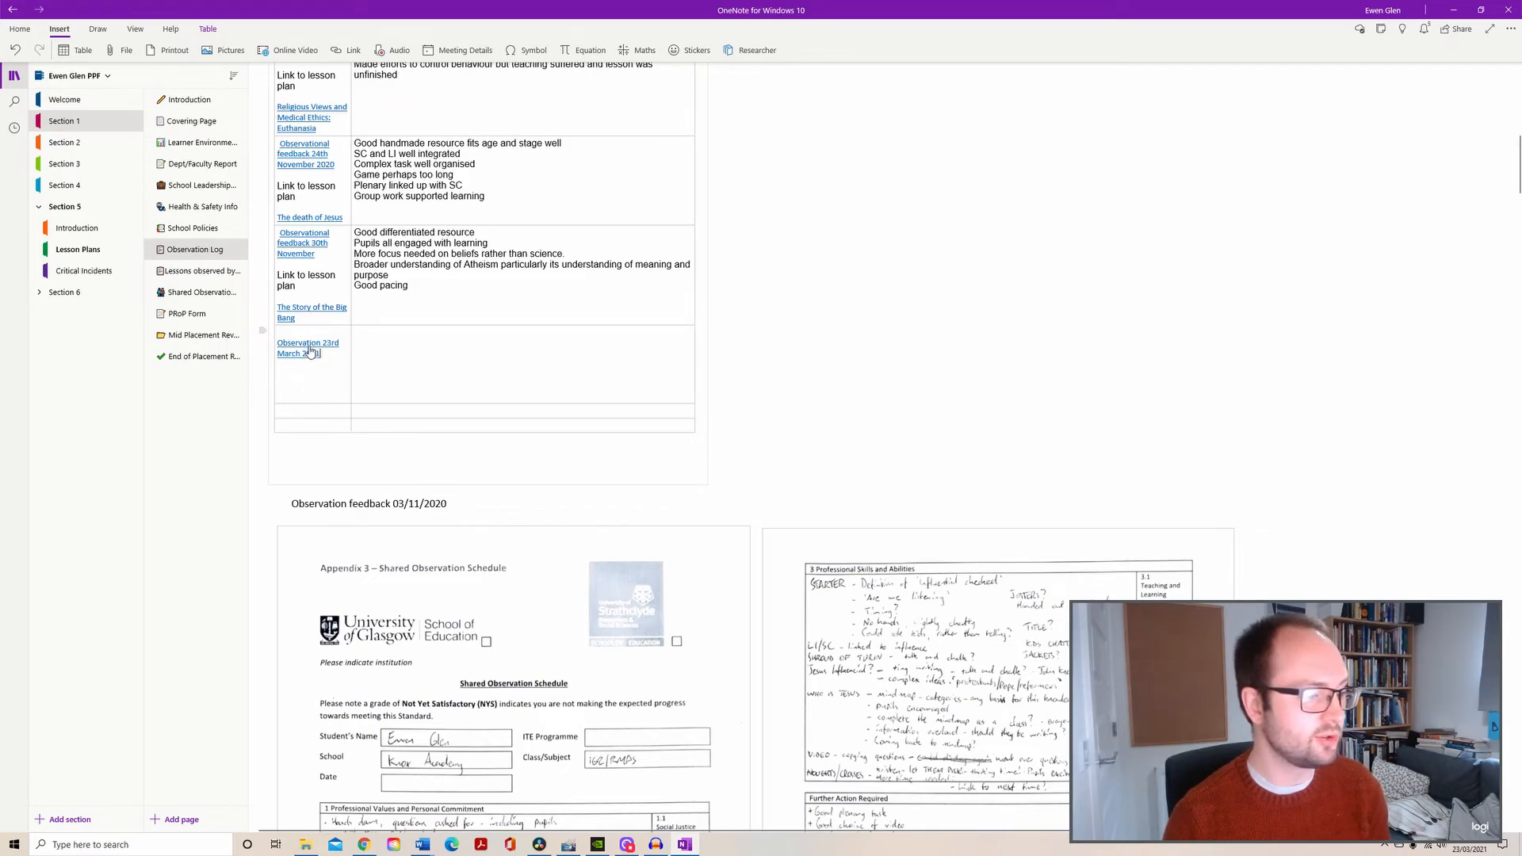
Follow the new "Observation 23rd March 2021" link in the table and view the scan it leads to.
click(309, 350)
scroll(312, 505, down, 3)
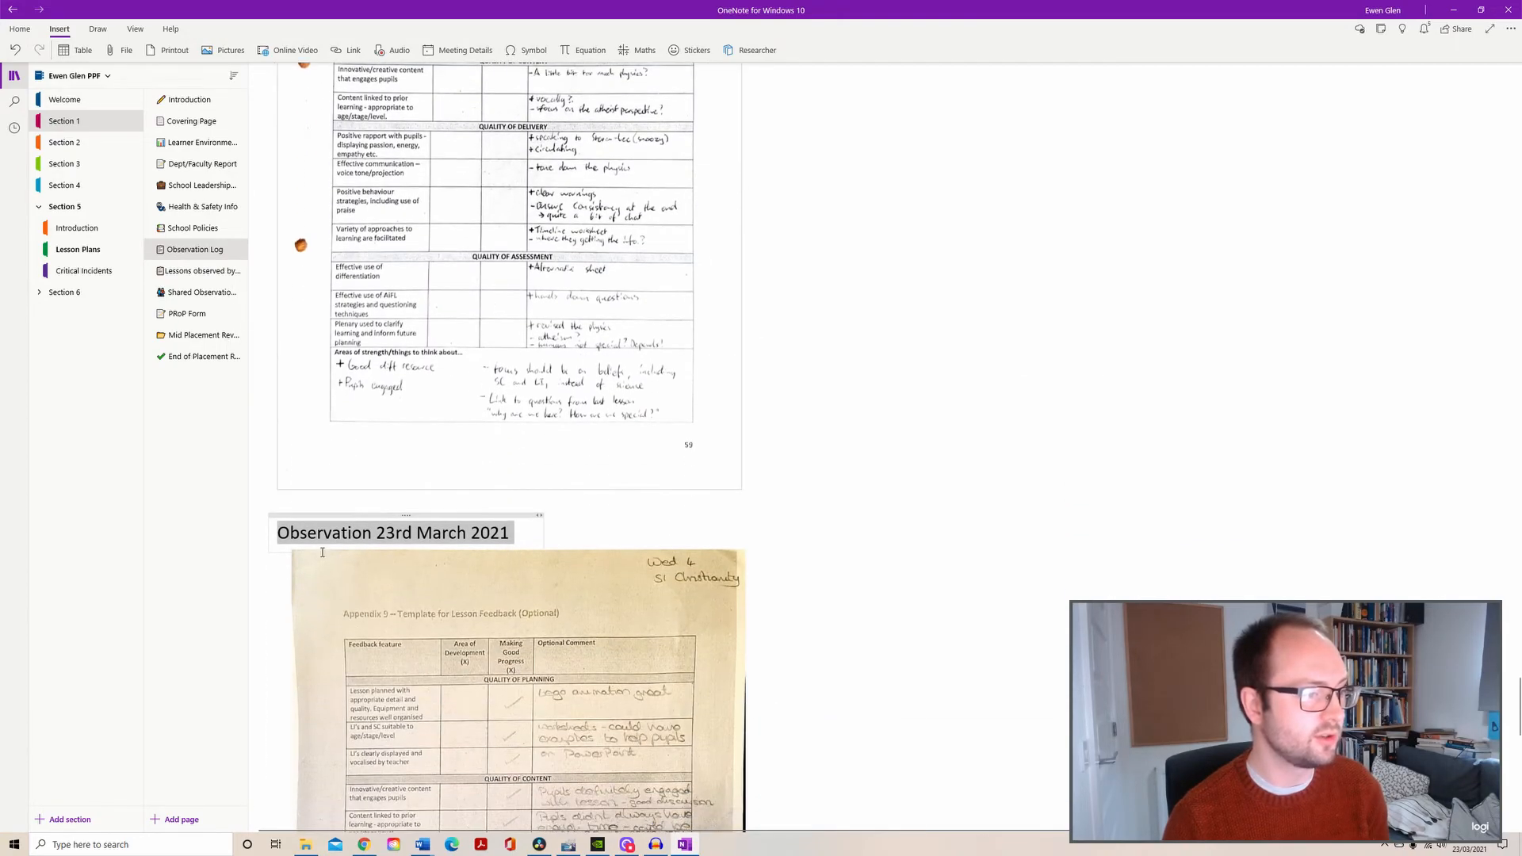
scroll(343, 508, down, 5)
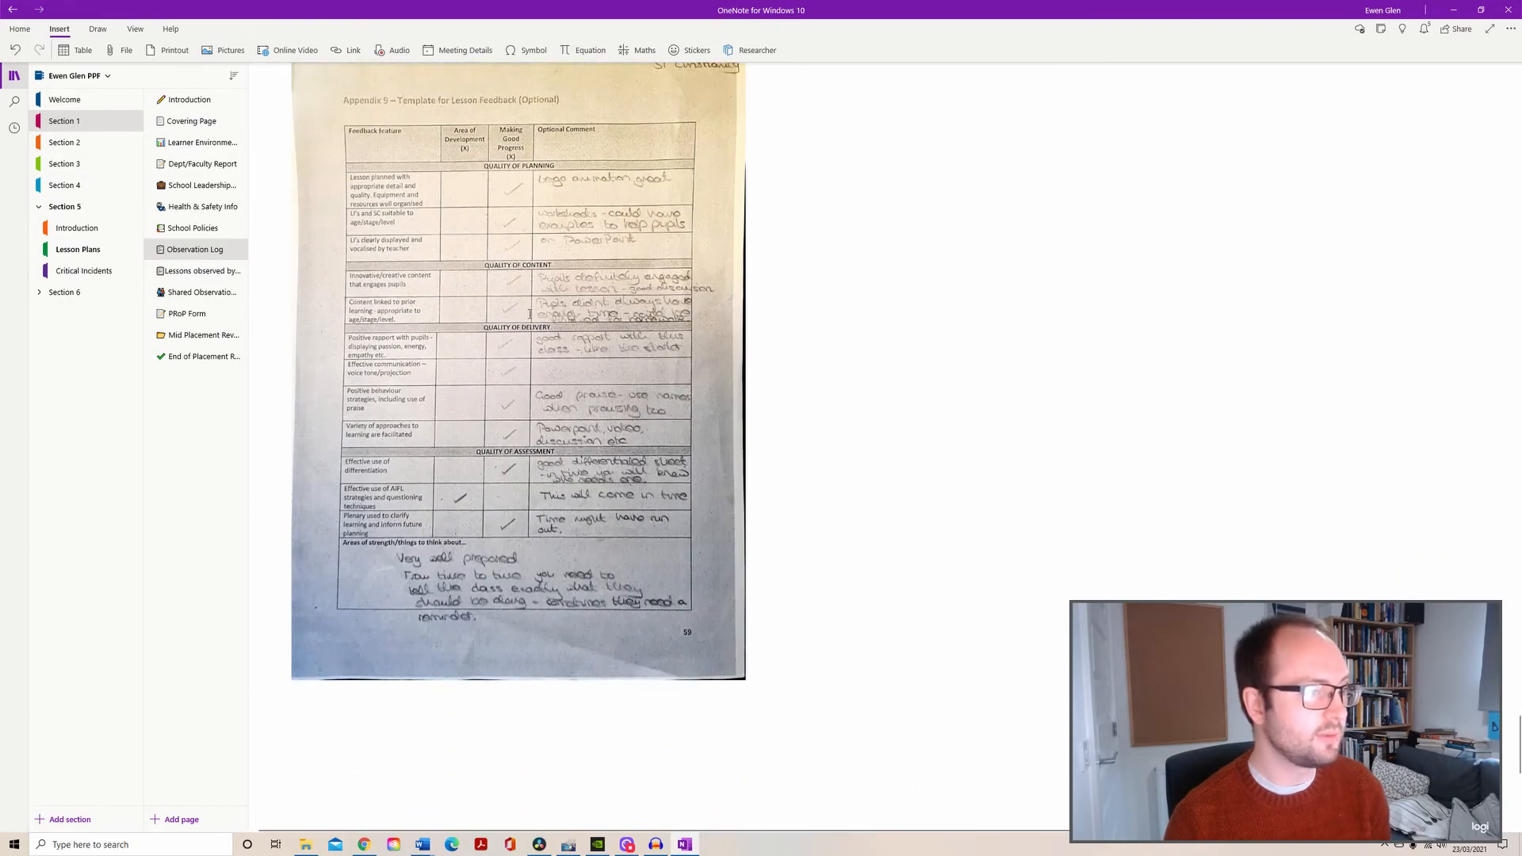
Add the label "Link to lesson plan" beneath the "Observation 23rd March 2021" link in the feedback table, with a new line below it.
scroll(528, 421, up, 2)
scroll(779, 364, up, 20)
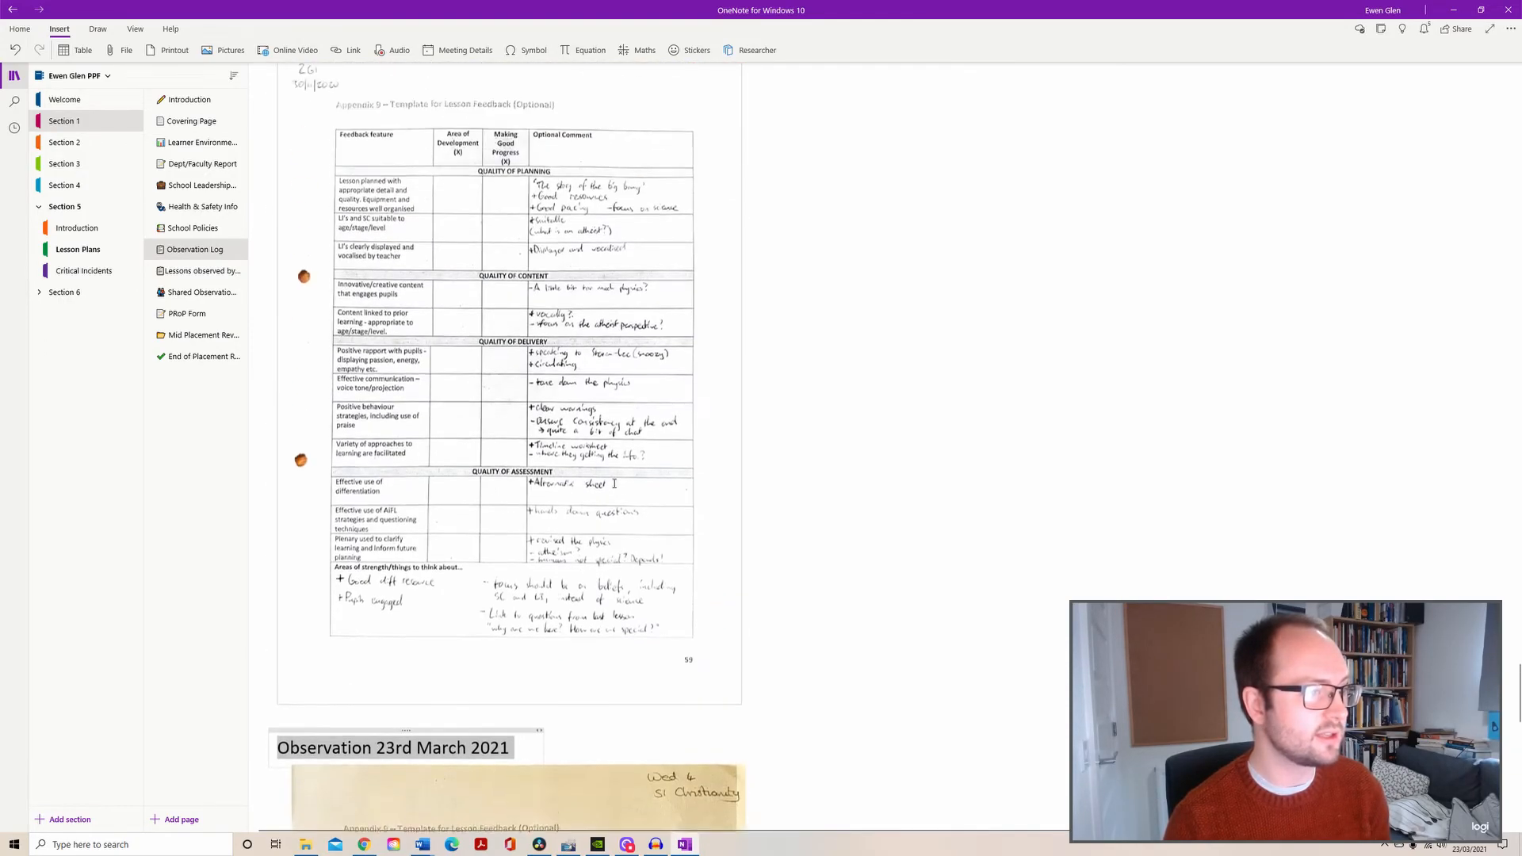
scroll(616, 482, up, 20)
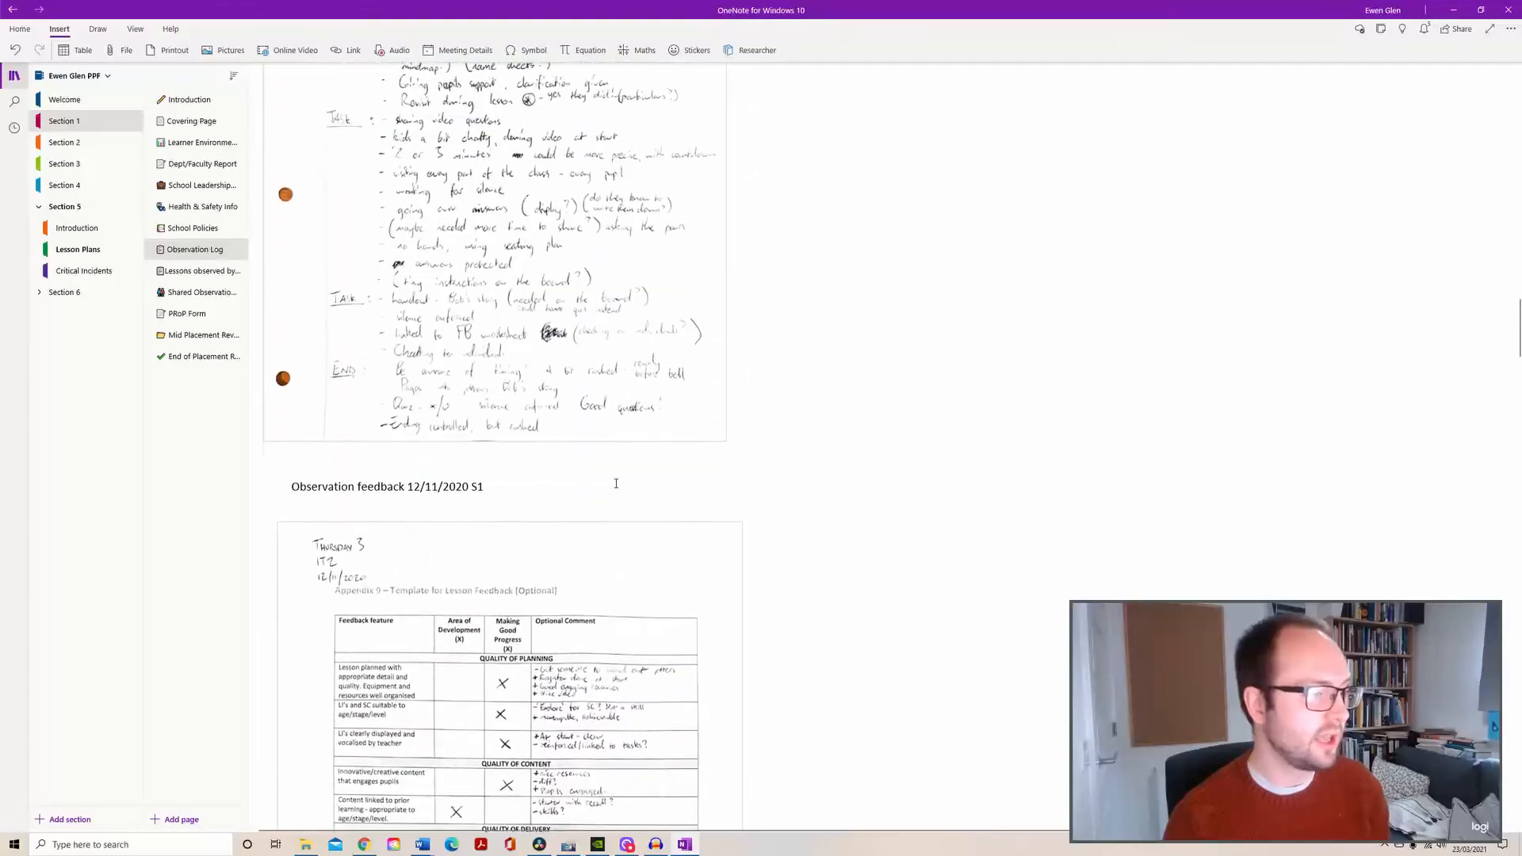
scroll(616, 482, down, 3)
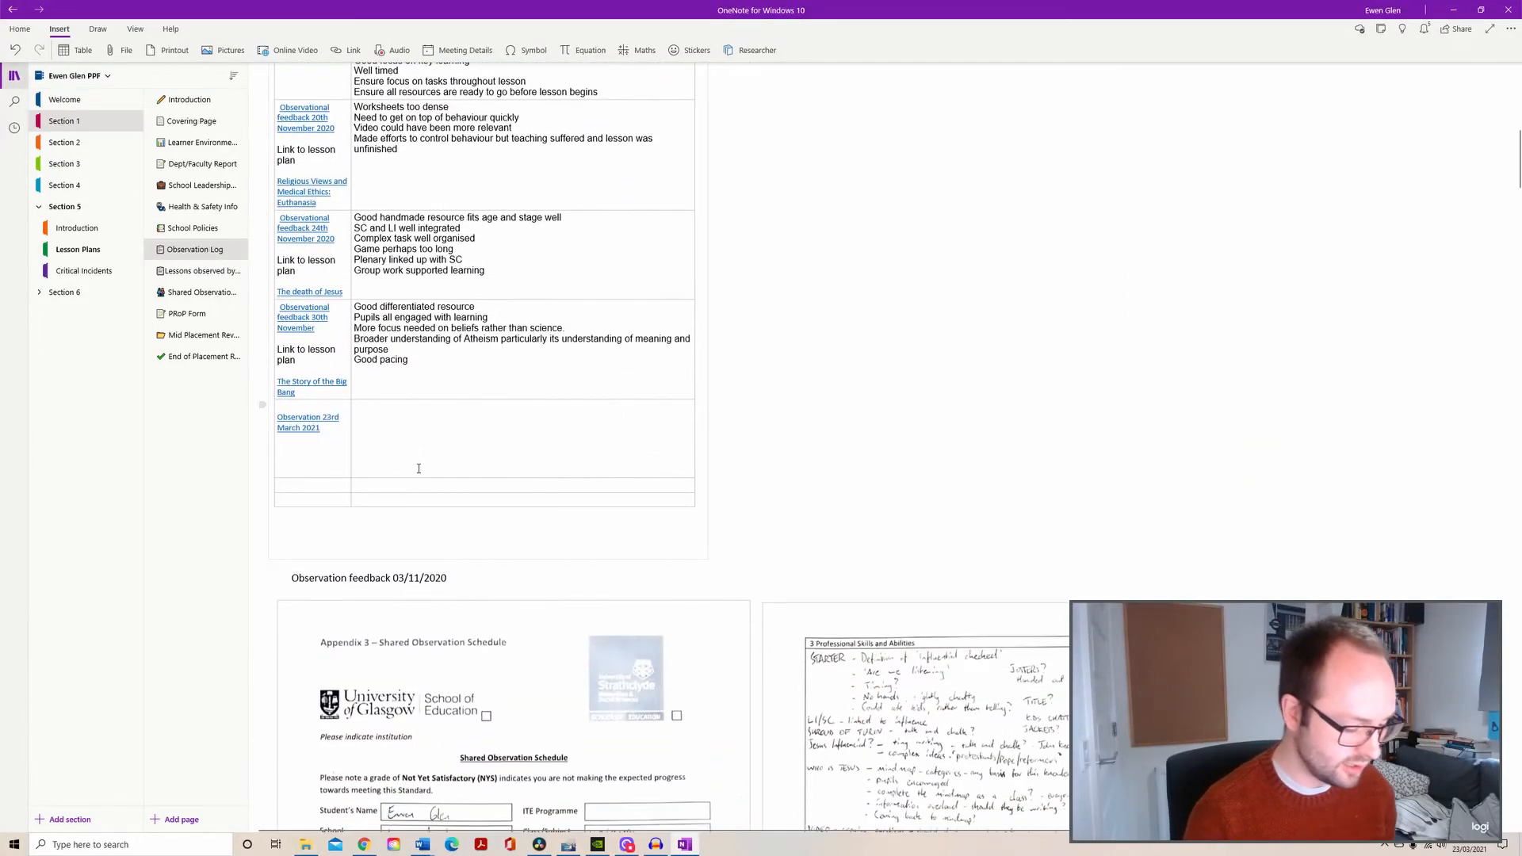
click(293, 456)
text(Link)
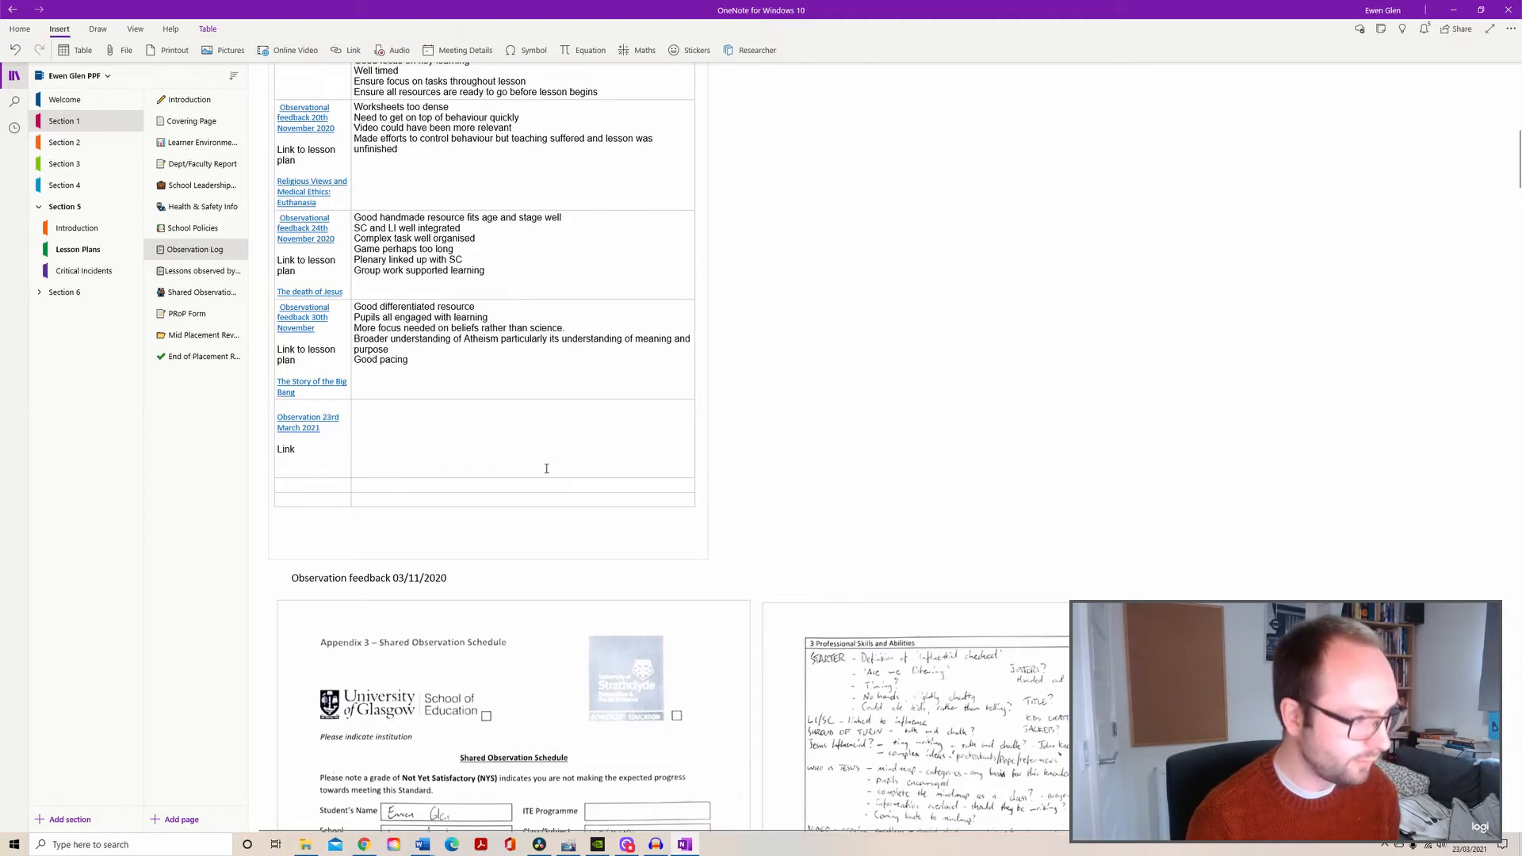
text( to lesson plan)
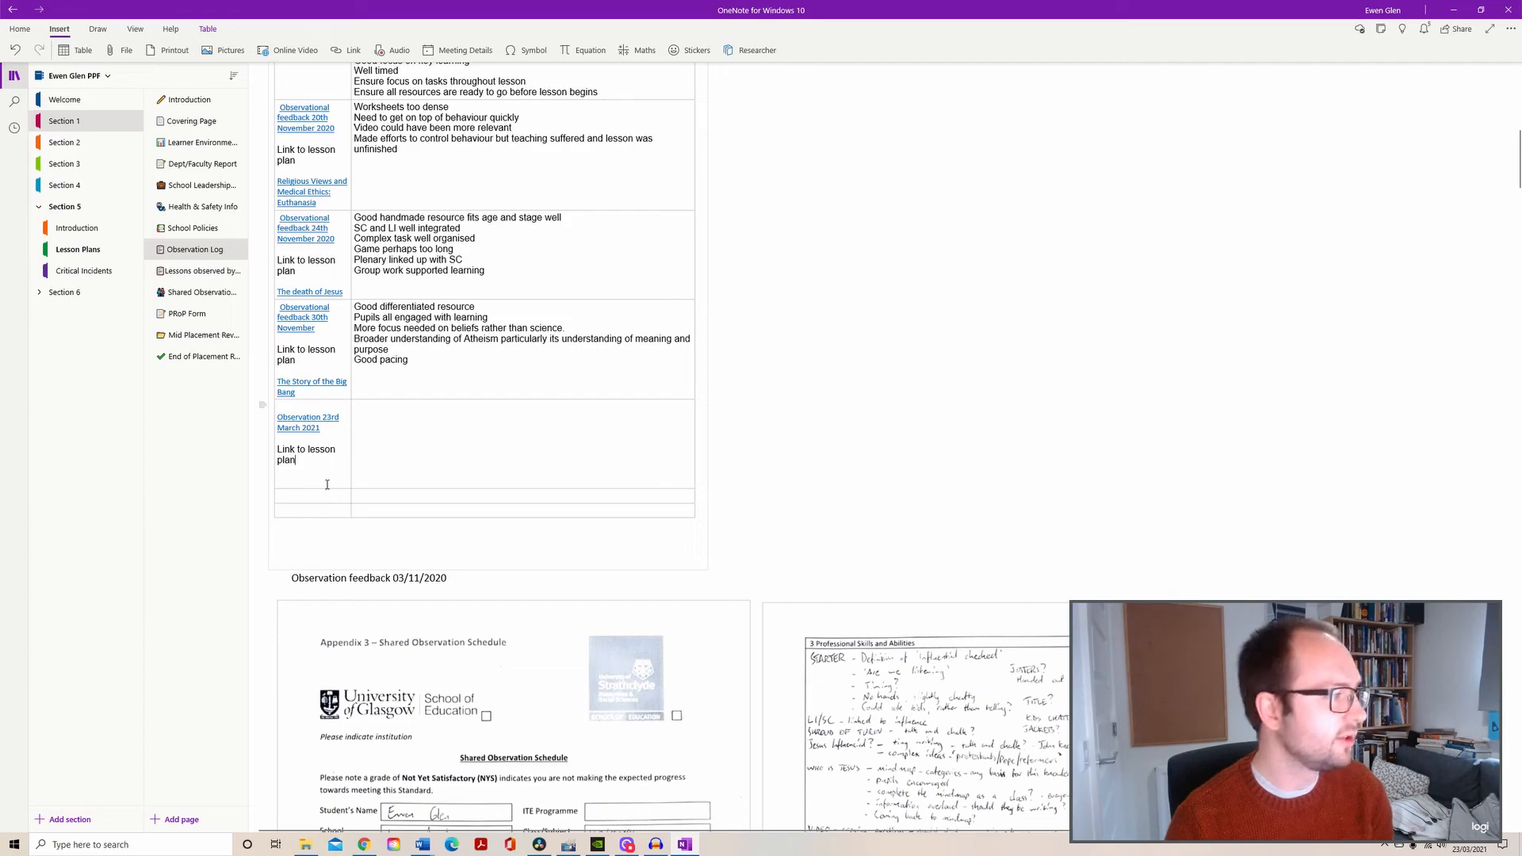
key(Return)
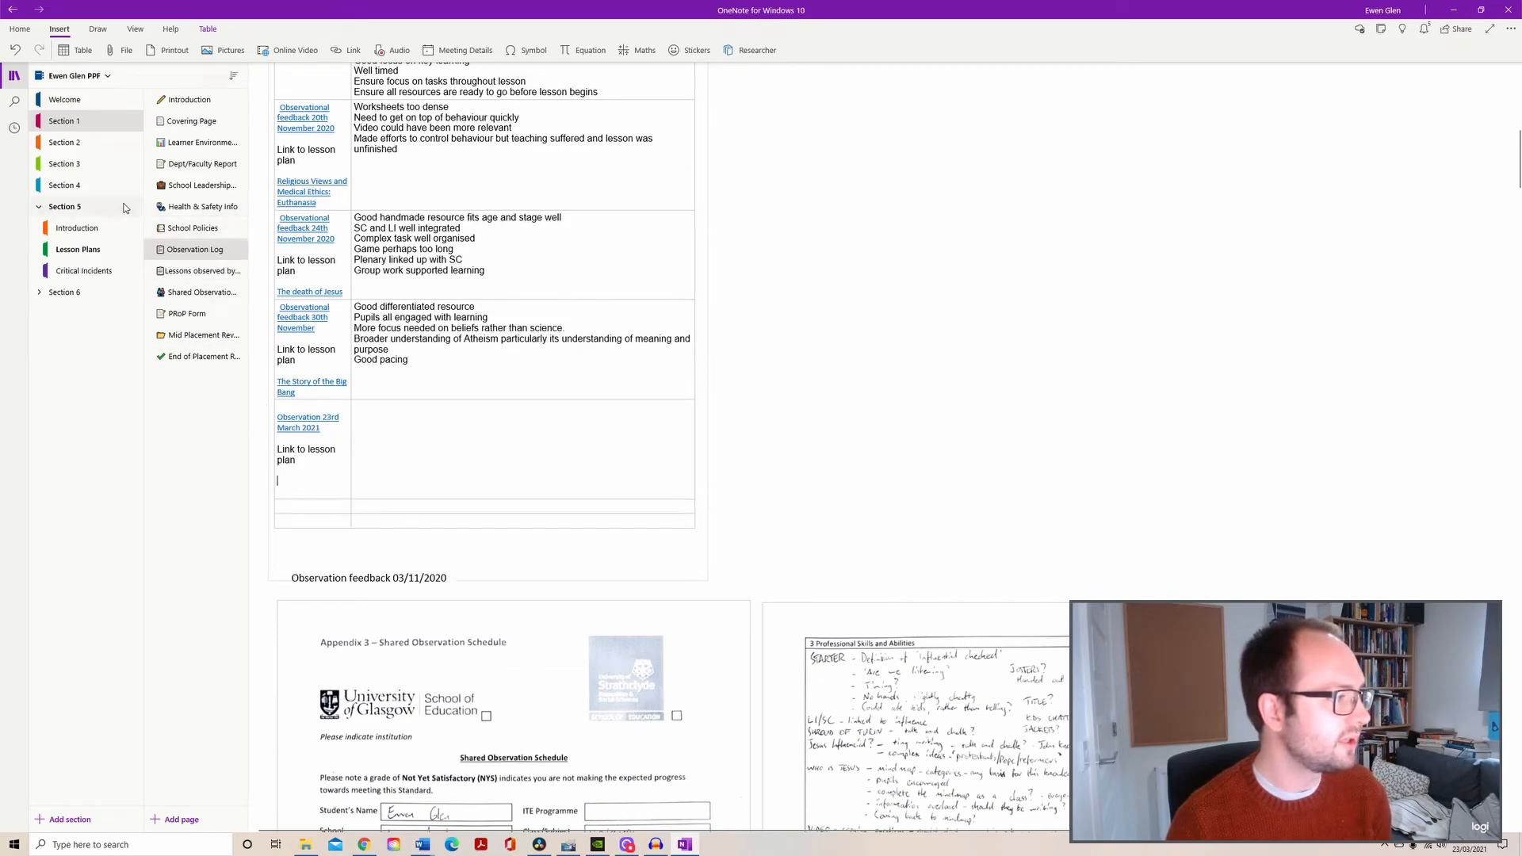
Copy a paragraph link to the title of the Parable of the Good Samaritan page in Lesson Plans.
click(78, 249)
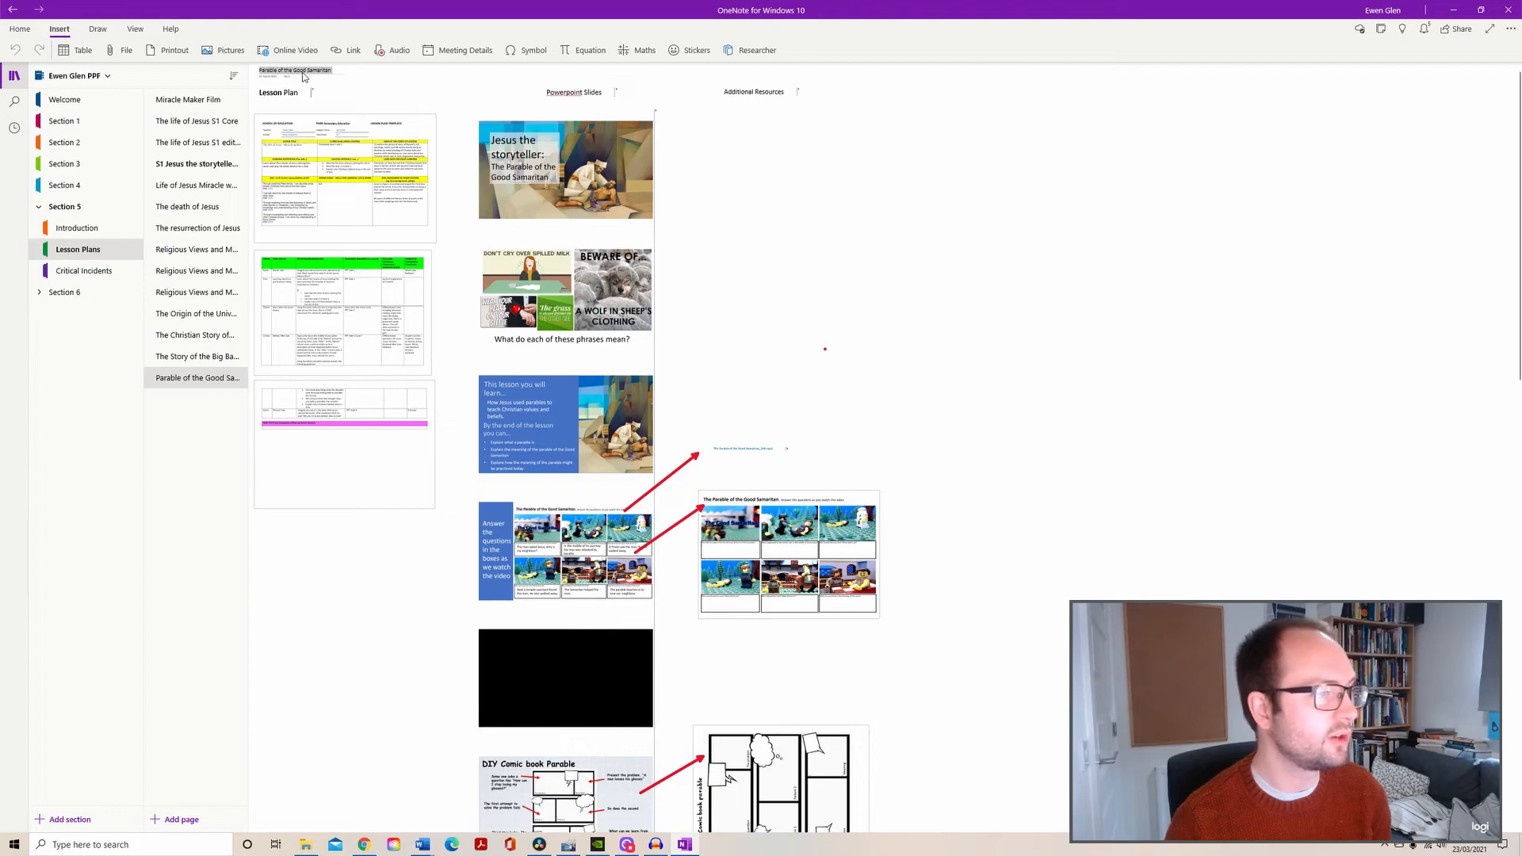
right_click(304, 76)
click(364, 181)
Paste the Good Samaritan link below "Link to lesson plan" in the Observation Log's 23rd March row, test it and return to the log.
click(64, 121)
click(190, 250)
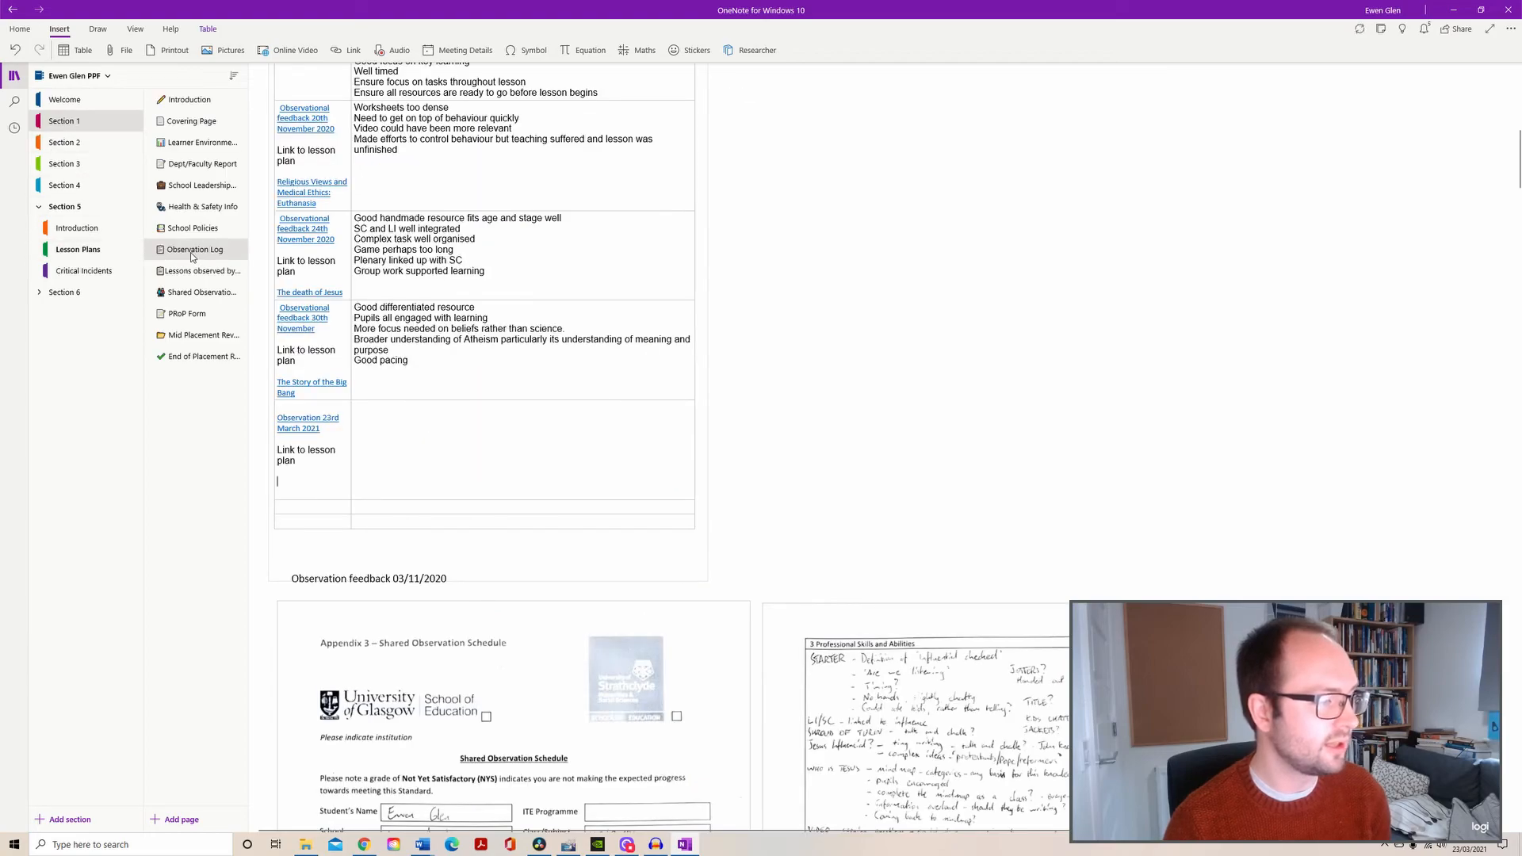
right_click(291, 486)
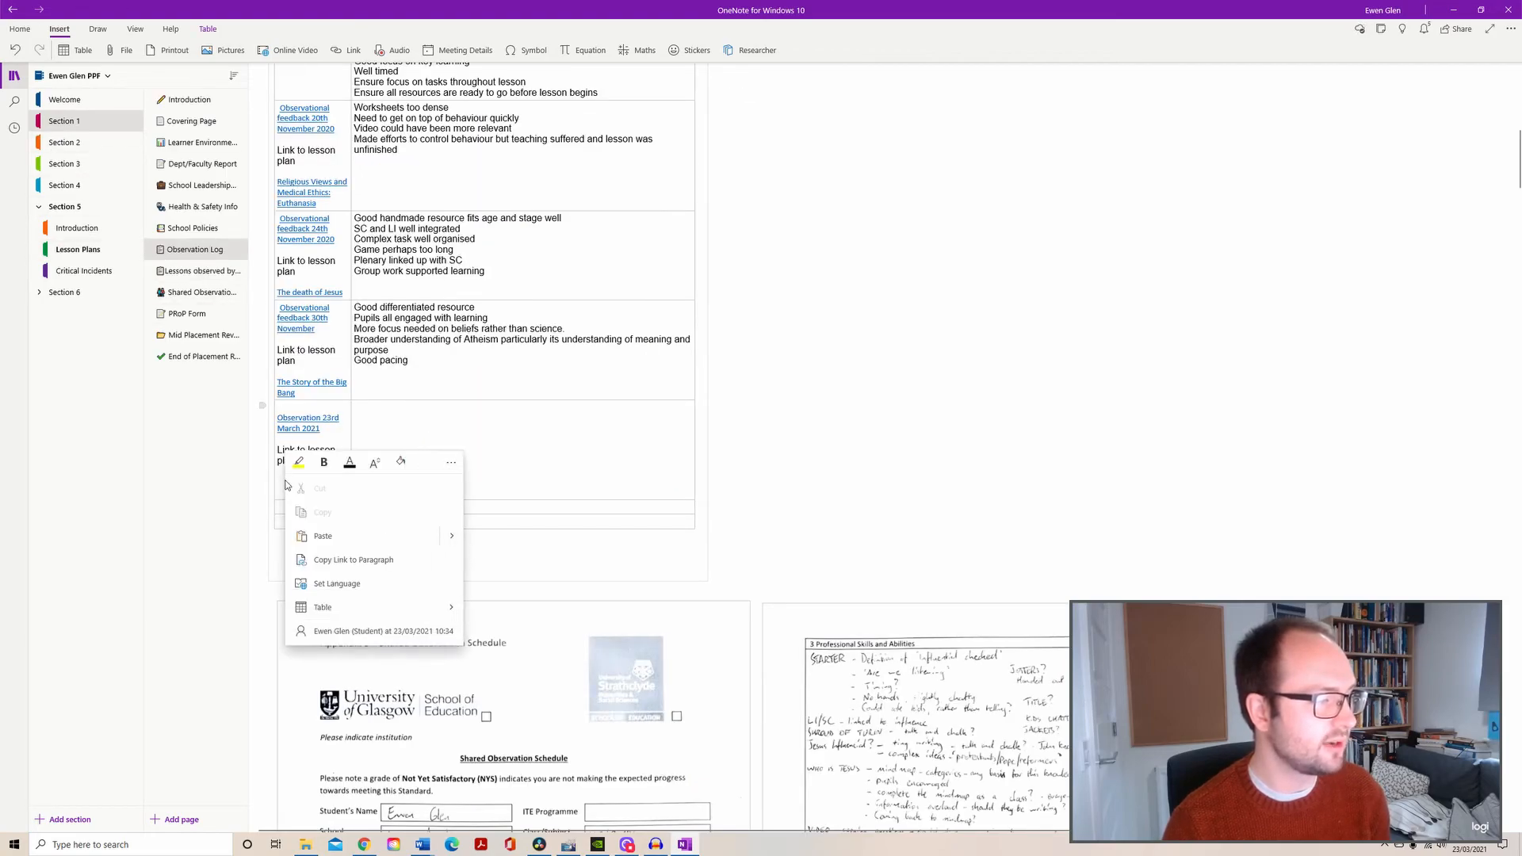
click(339, 537)
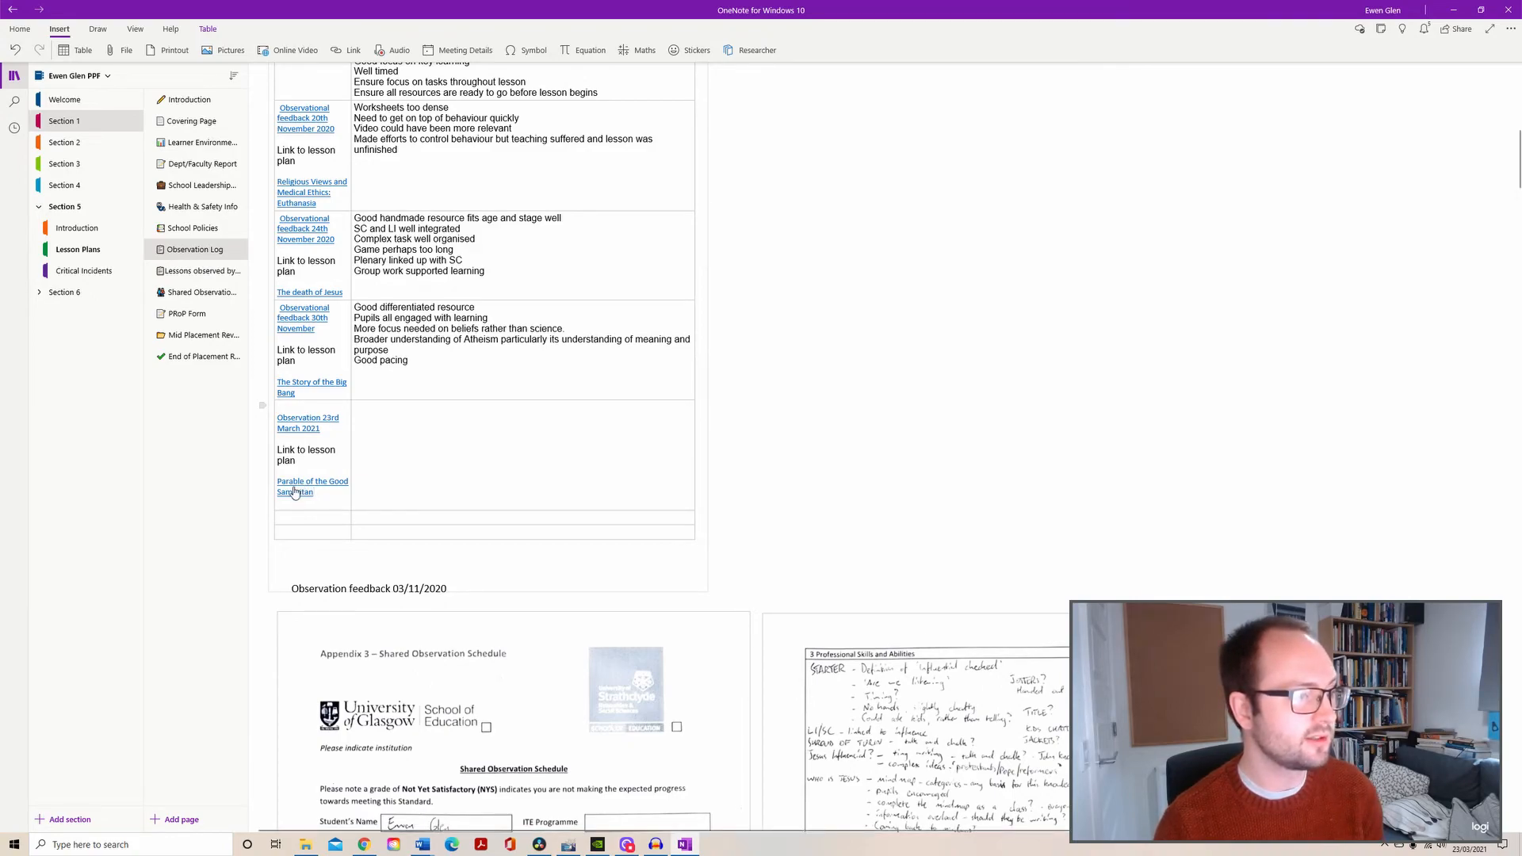
click(302, 483)
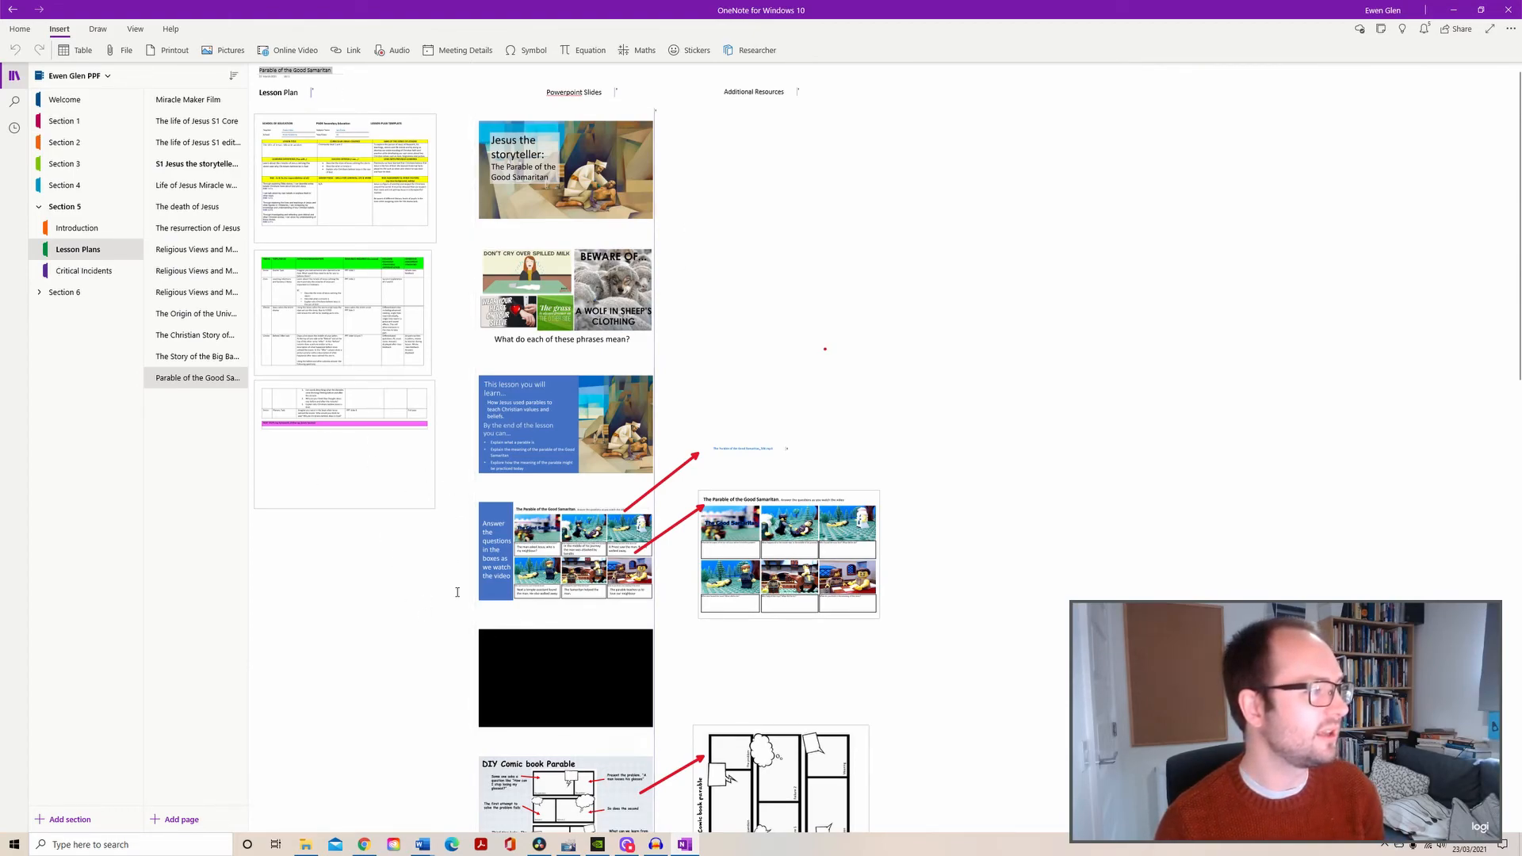
click(90, 123)
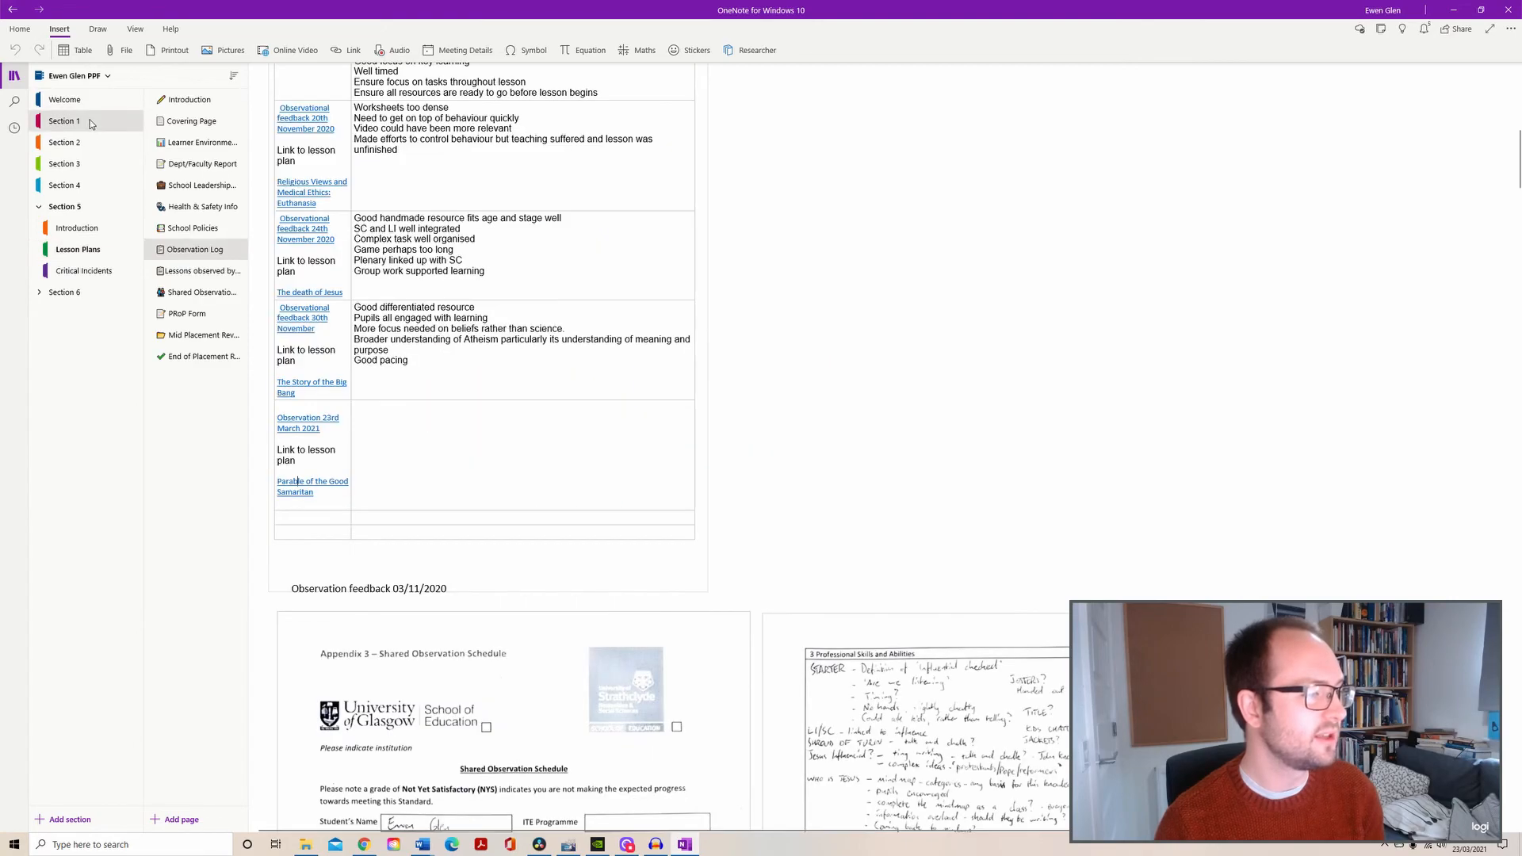